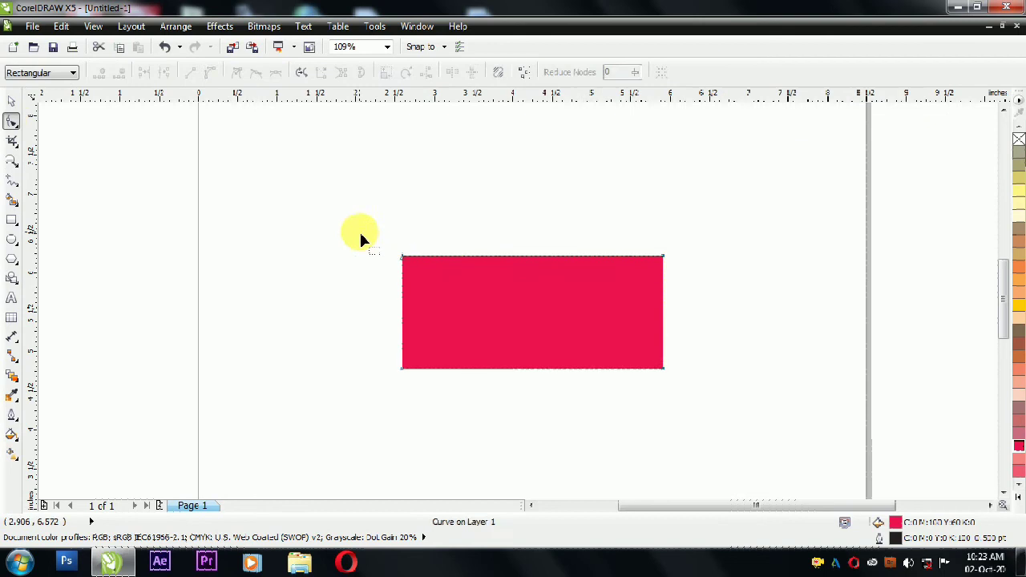
Convert the red rectangle's edges to curves and bend its top and bottom edges into waves.
left_click_drag(267, 171, 735, 400)
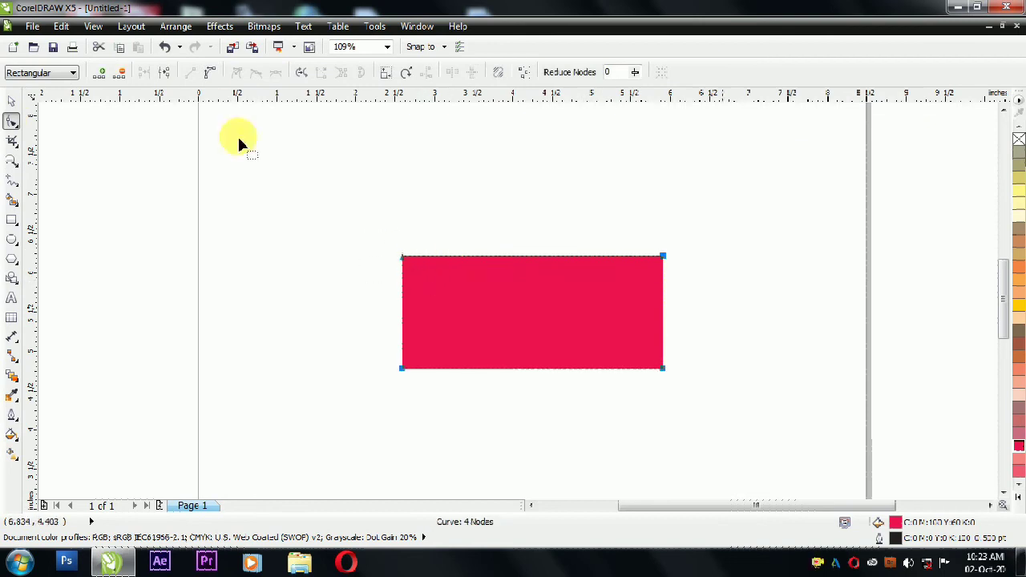
left_click(210, 77)
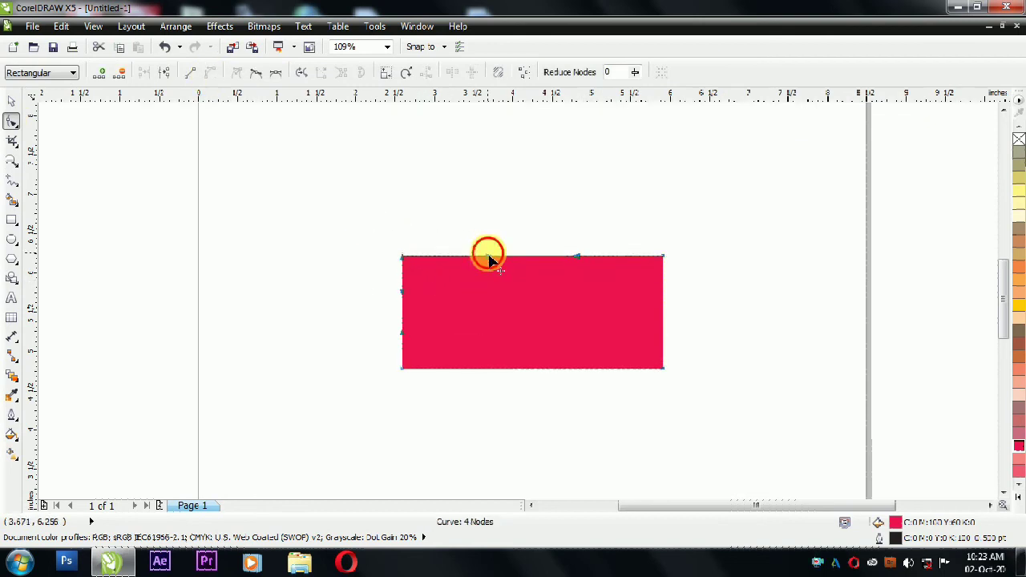
left_click_drag(488, 259, 480, 228)
left_click_drag(586, 258, 598, 297)
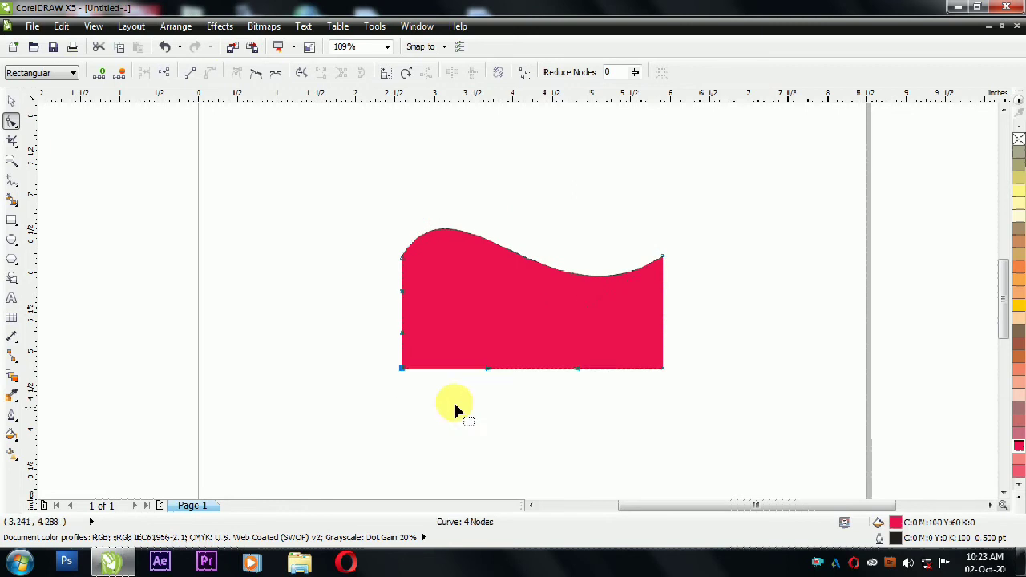
left_click_drag(487, 369, 459, 286)
left_click_drag(577, 369, 570, 397)
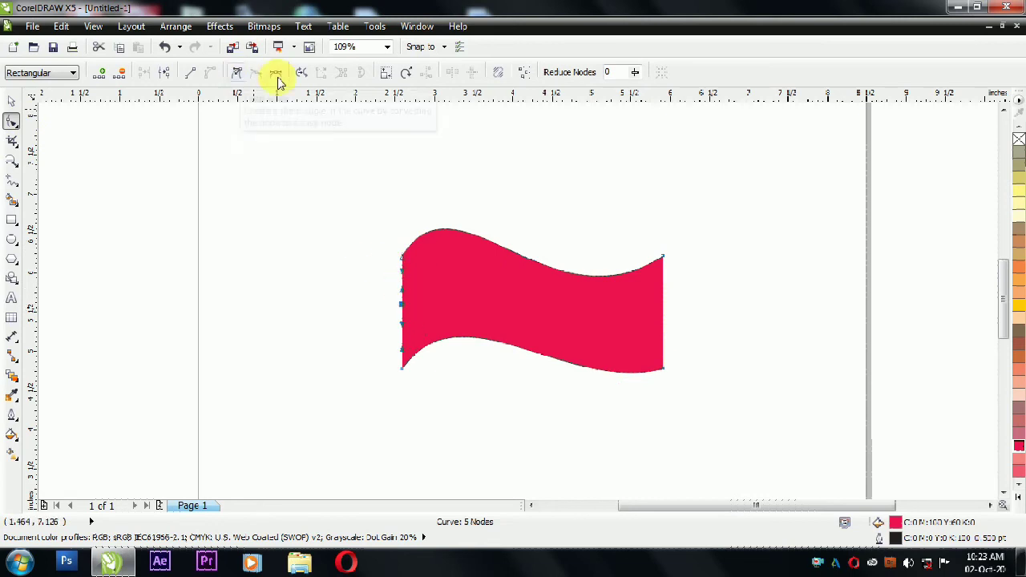
Make the middle node on the shape's left edge a cusp and bulge the segment above it outward with the control handles.
left_click(238, 76)
left_click_drag(401, 304, 346, 307)
left_click_drag(380, 272, 434, 295)
left_click_drag(380, 238, 417, 269)
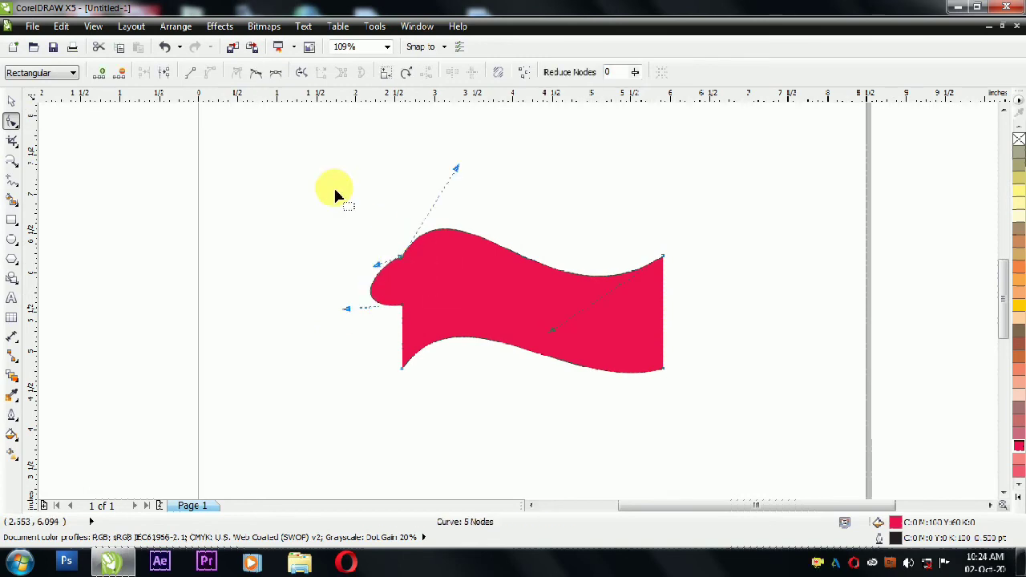
Make the upper-left corner node symmetrical, adjust its handles, and convert the bulging left segment back to a straight line.
left_click(275, 73)
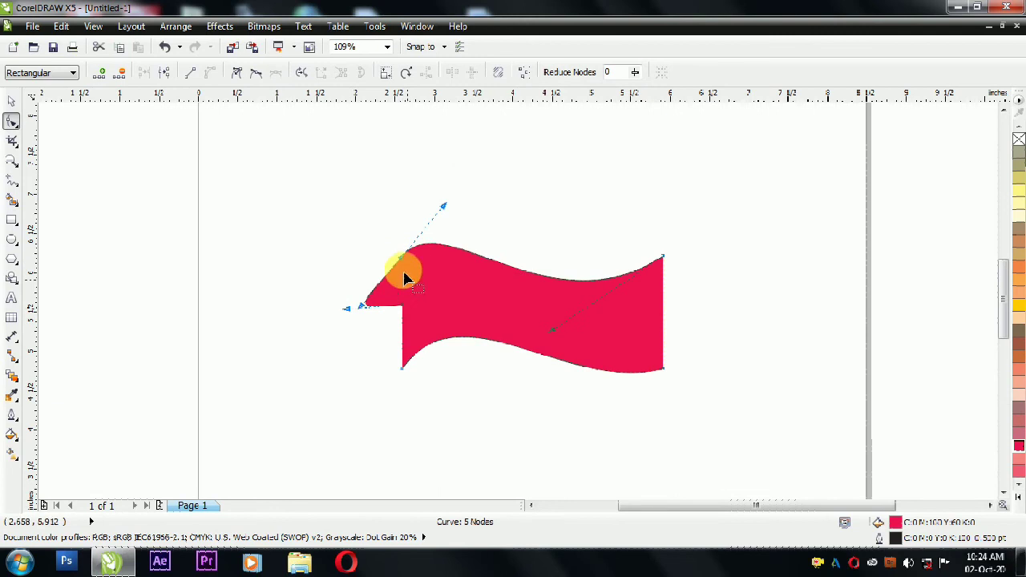
left_click_drag(371, 298, 344, 270)
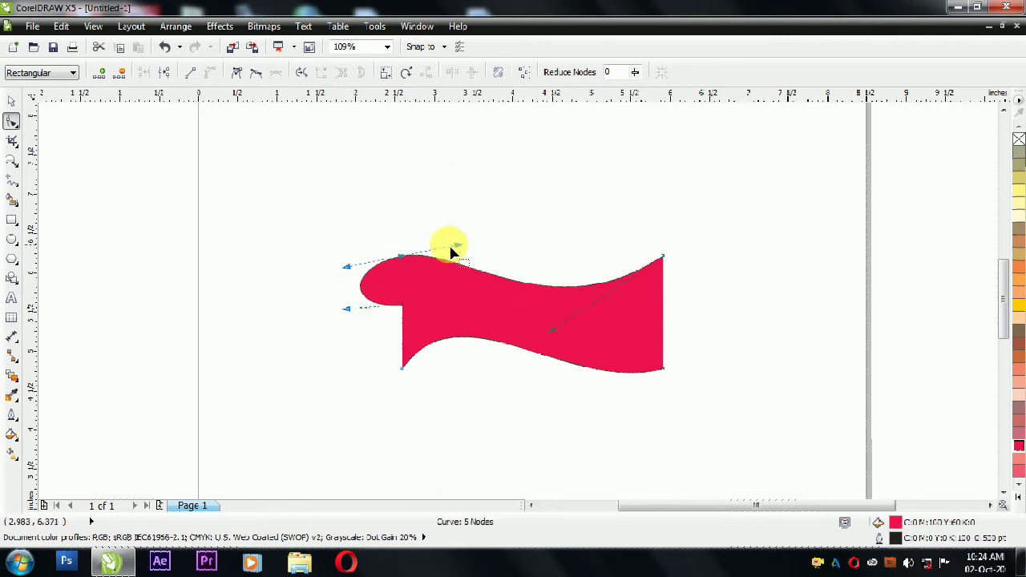
mouse_move(452, 246)
left_mouse_down()
mouse_move(462, 257)
mouse_move(449, 255)
left_mouse_up()
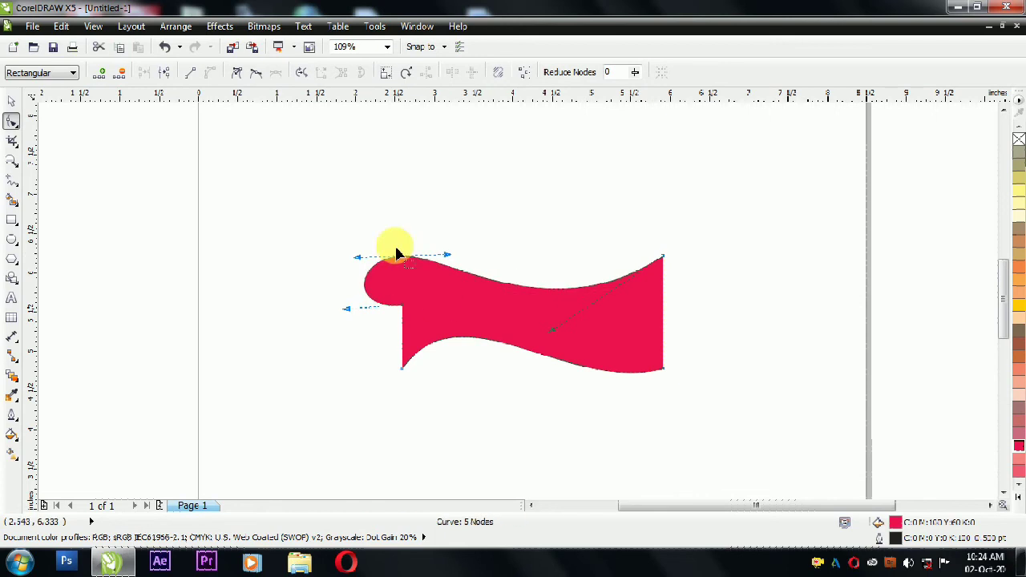
left_click(190, 72)
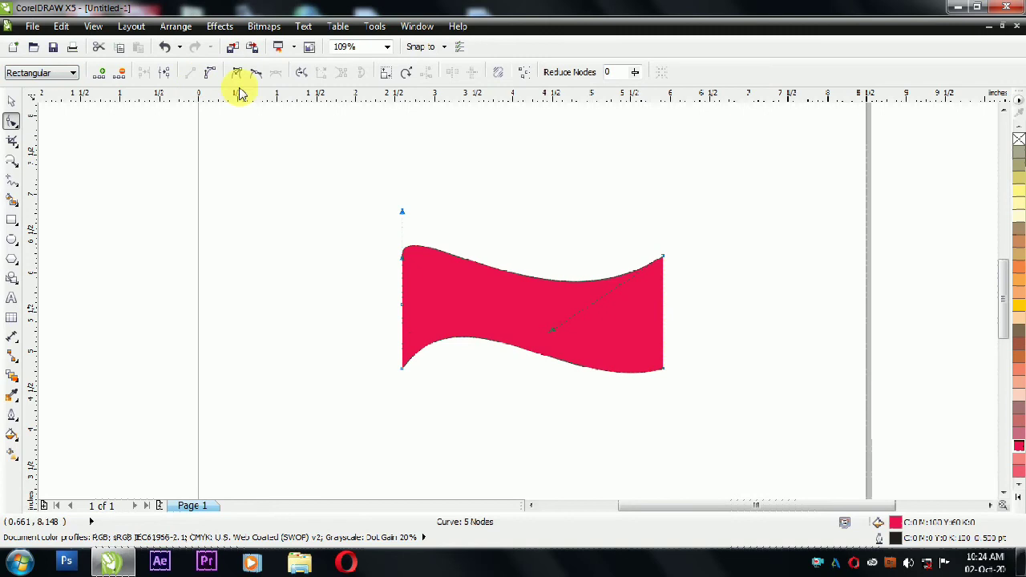
Crop the wavy shape to an area about 1.44 by 1.33 inches around its upper-right end.
left_click(12, 141)
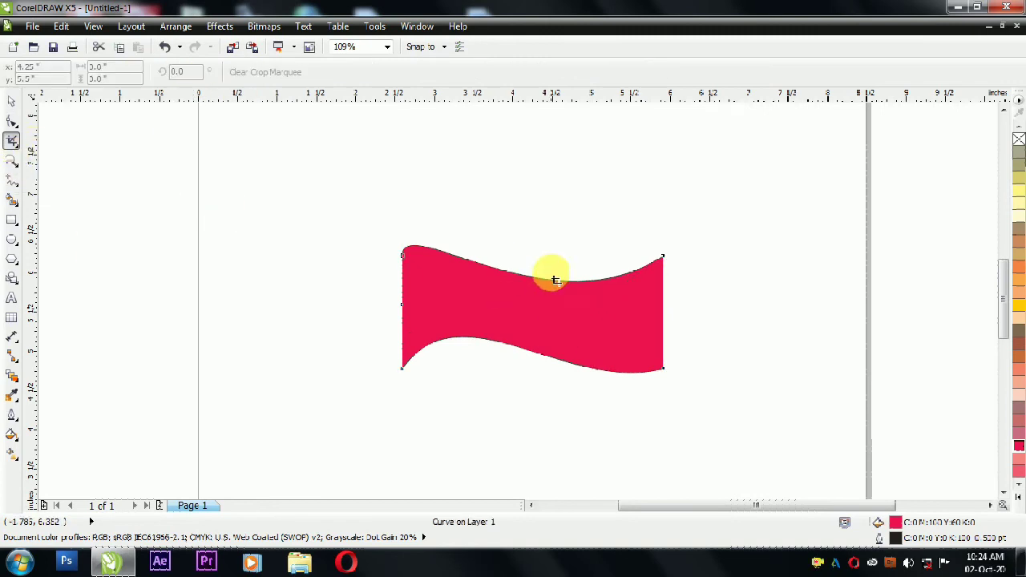
left_click_drag(579, 227, 692, 330)
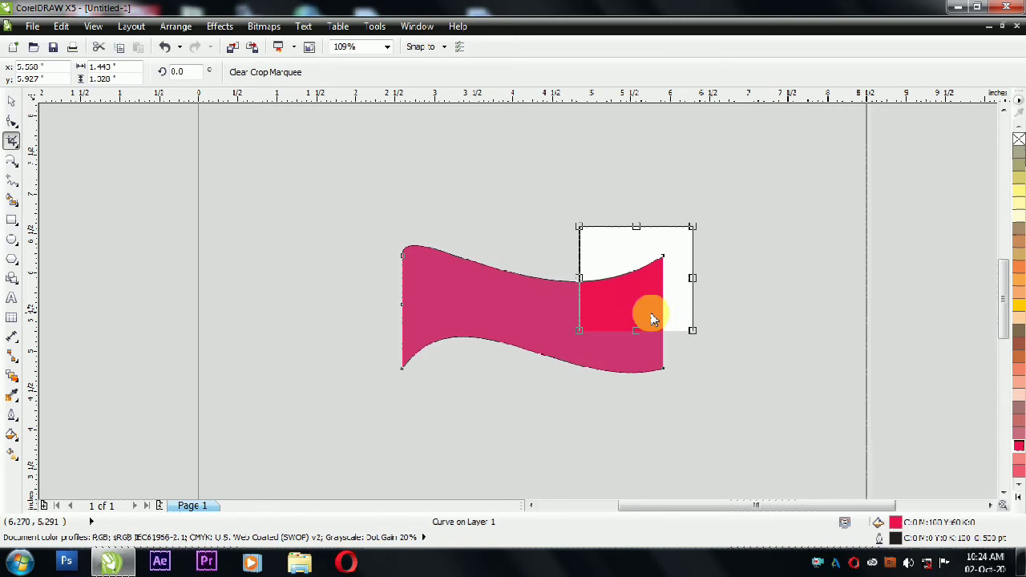
double_click(651, 318)
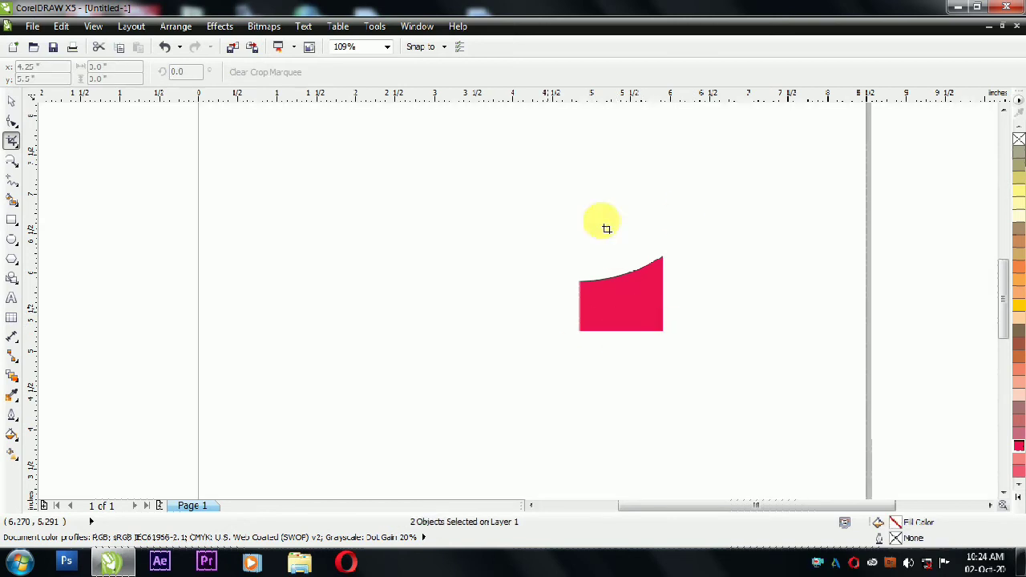
Try a Knife cut on the cropped shape and move the red fill left, away from its dark outline curve.
left_click(13, 142)
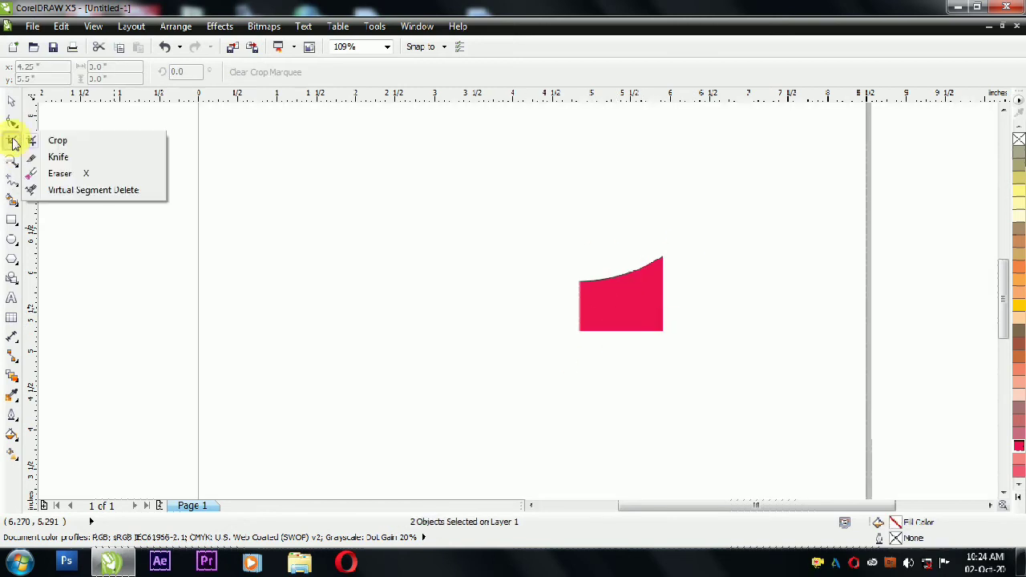
left_click(59, 173)
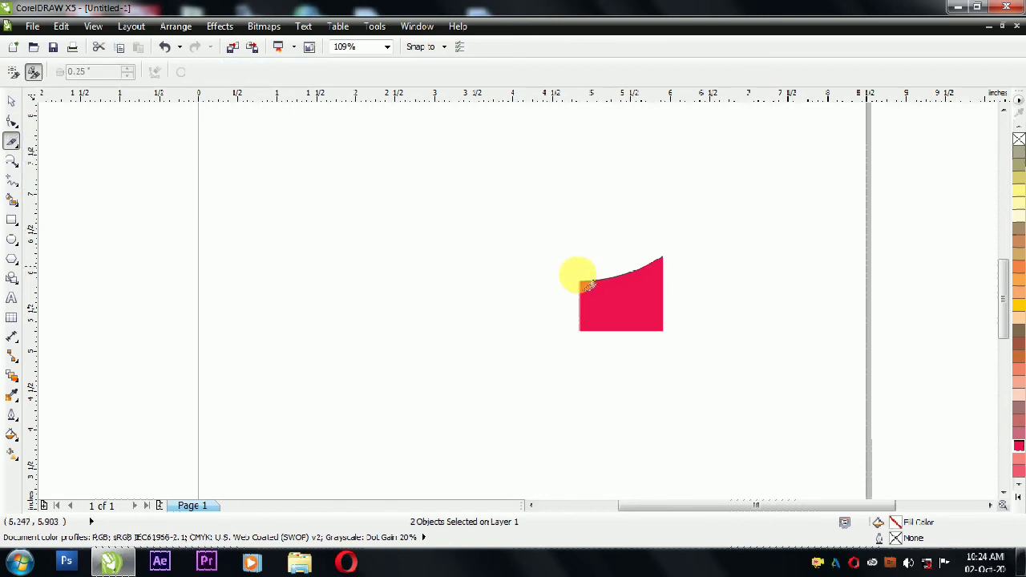
left_click(681, 343)
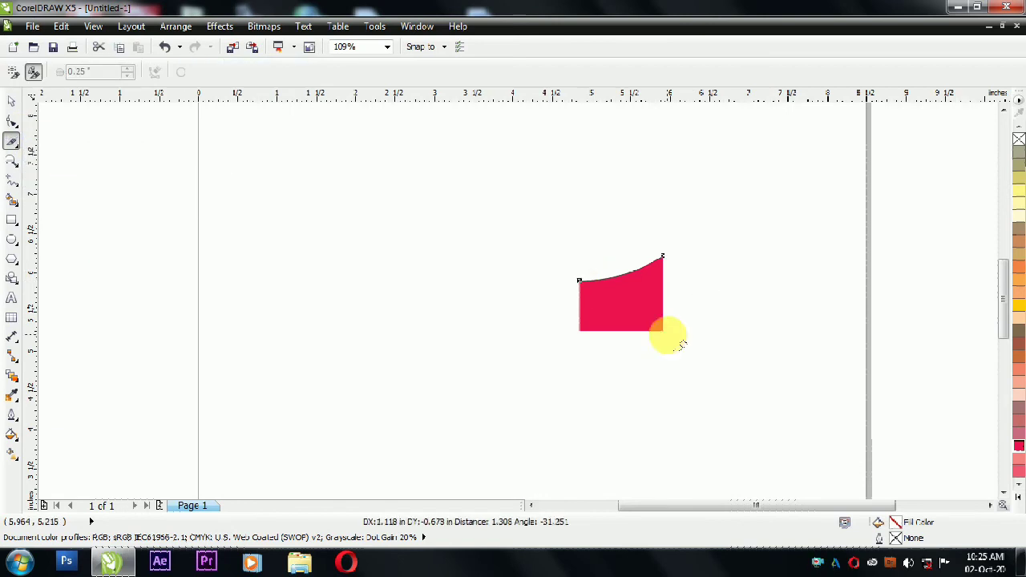
key("space")
mouse_move(588, 312)
left_mouse_down()
mouse_move(577, 346)
mouse_move(442, 259)
mouse_move(473, 300)
mouse_move(373, 265)
left_mouse_up()
Split the moved red shape vertically with the Knife tool and spread the two pieces apart.
left_click(12, 141)
key("space")
left_click(442, 277)
left_click_drag(504, 277, 463, 277)
left_click(492, 363)
Erase a straight diagonal band through the smaller red piece using the Eraser at 0.25 inch thickness.
left_click(13, 149)
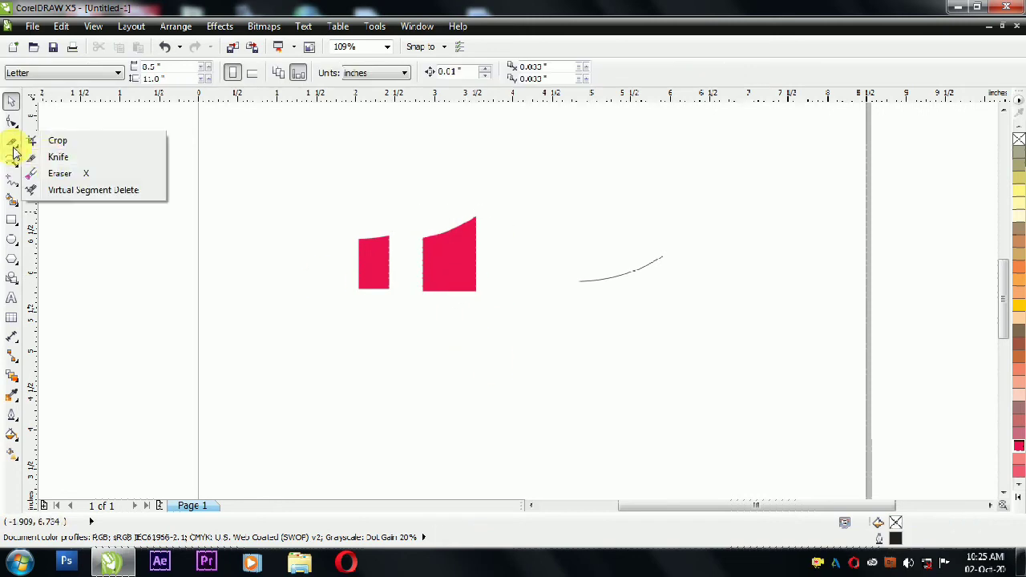
left_click(59, 173)
left_click(351, 230)
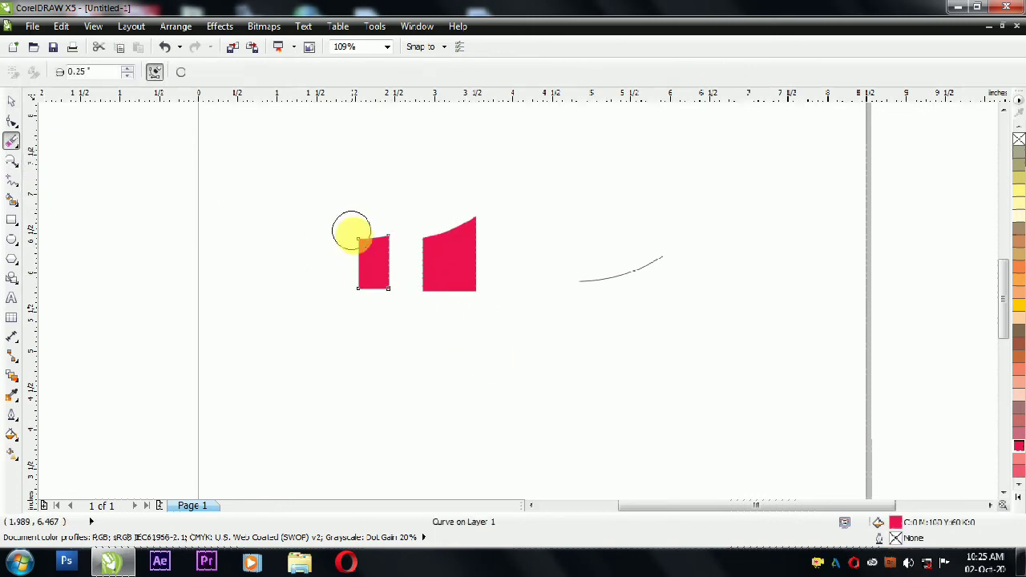
left_click(385, 286)
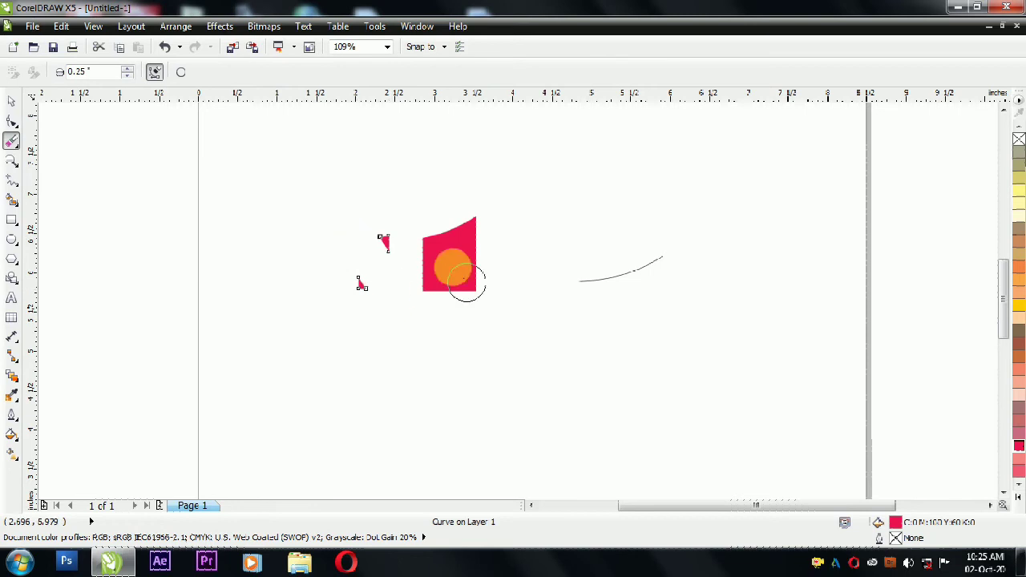
left_click(415, 268)
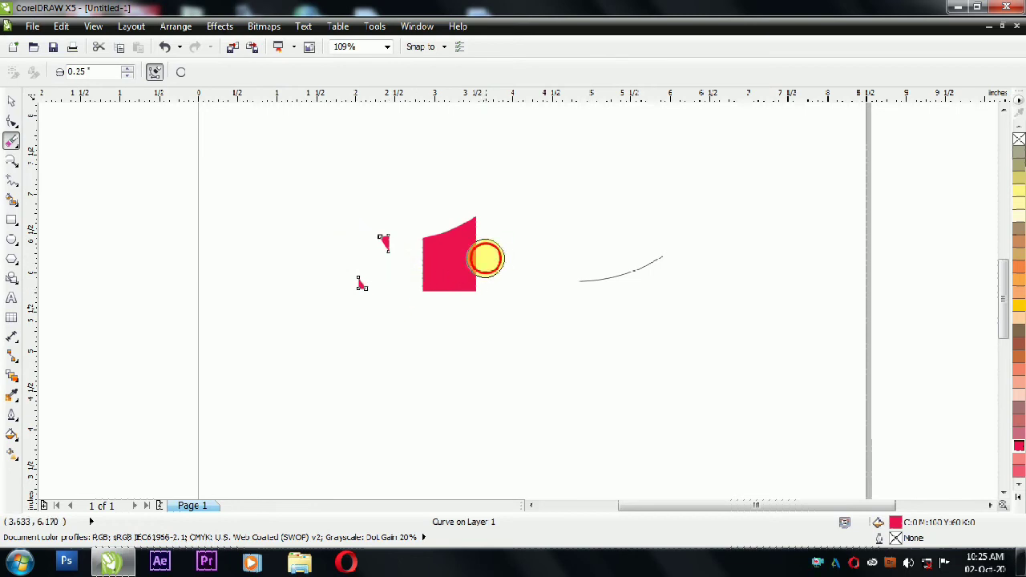
Try erasing a diagonal band through the larger red piece at 0.25 inch thickness, and undo it.
key("space")
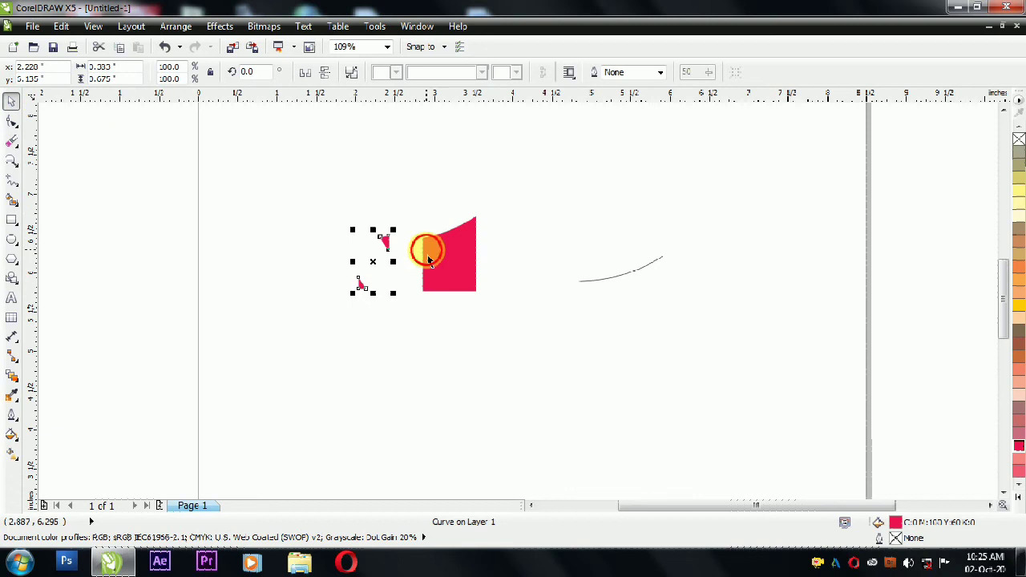
left_click(426, 248)
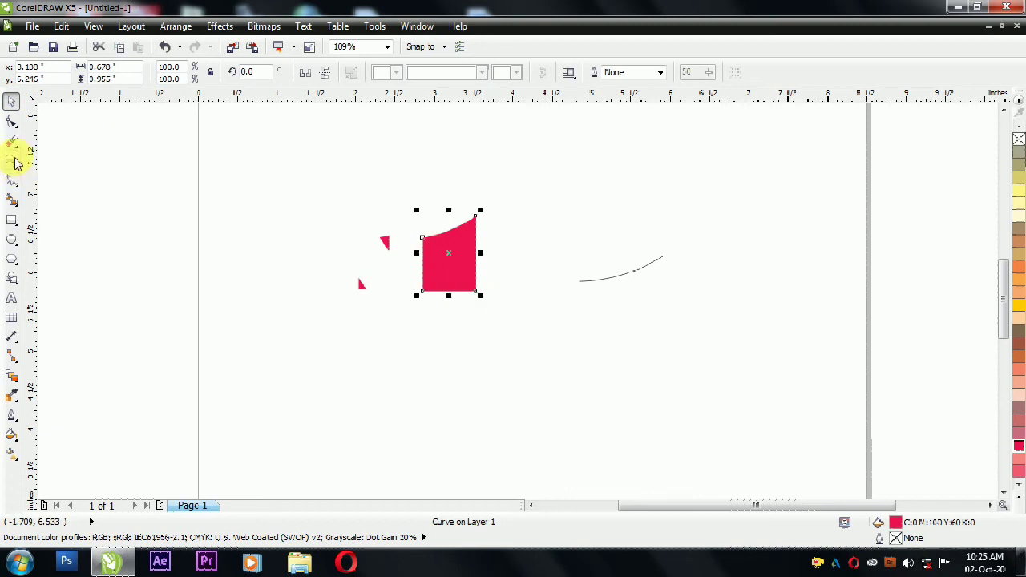
left_click(12, 141)
left_click(423, 238)
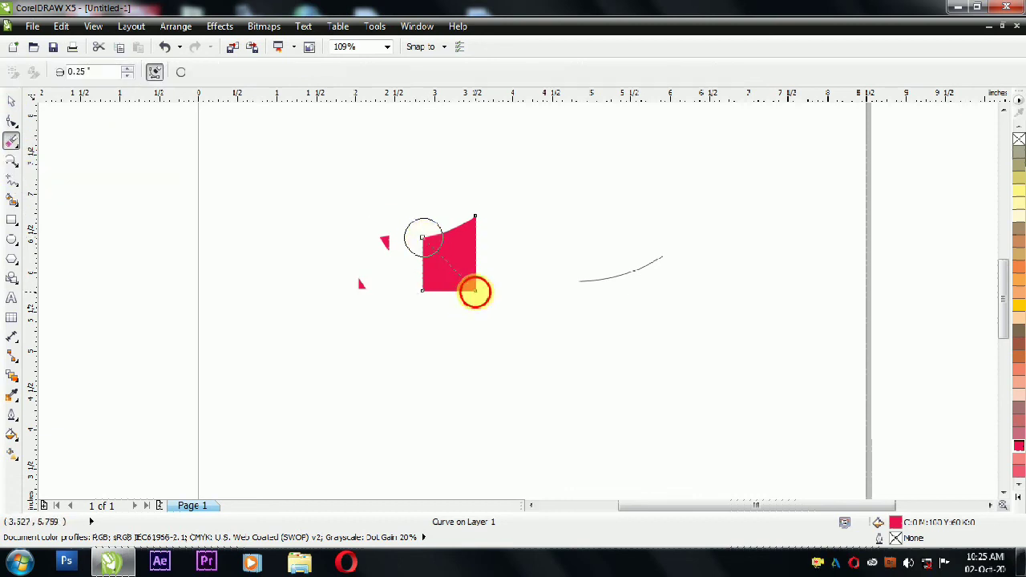
left_click(475, 291)
key("ctrl+z")
Set the eraser thickness to 0.12 inch and erase a diagonal band through the larger red piece.
left_click(127, 75)
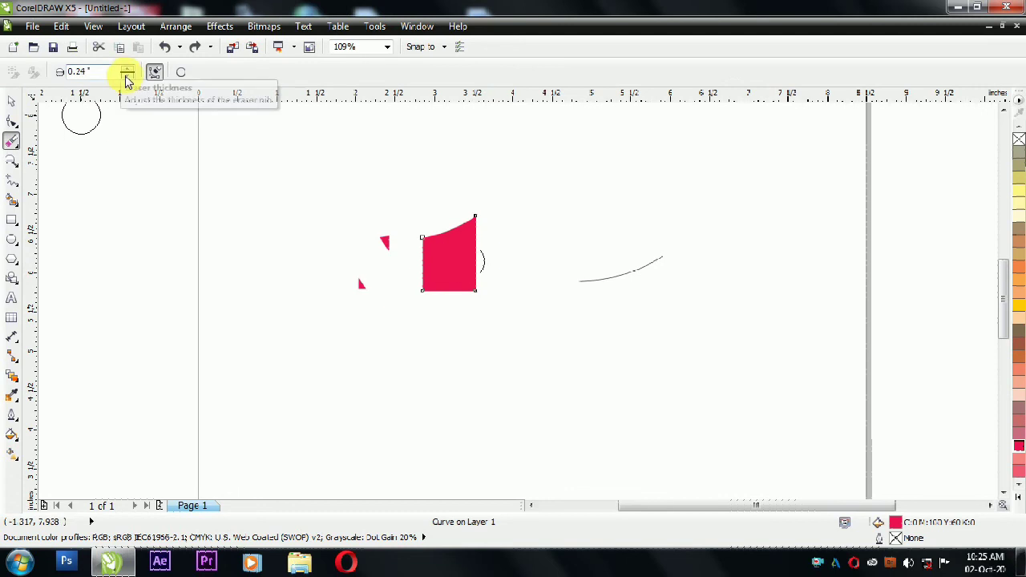
left_click(127, 78)
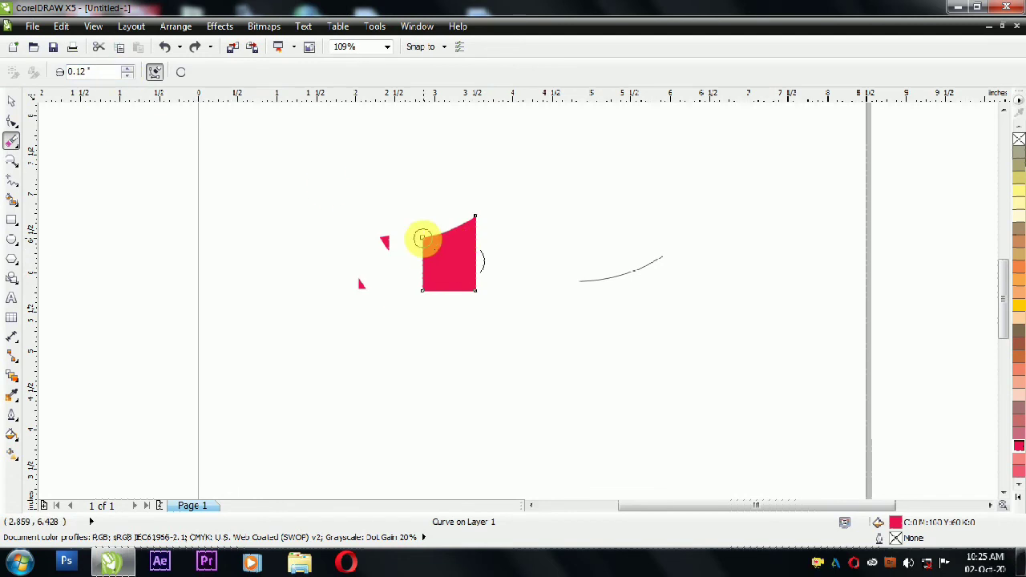
left_click(424, 238)
left_click(11, 101)
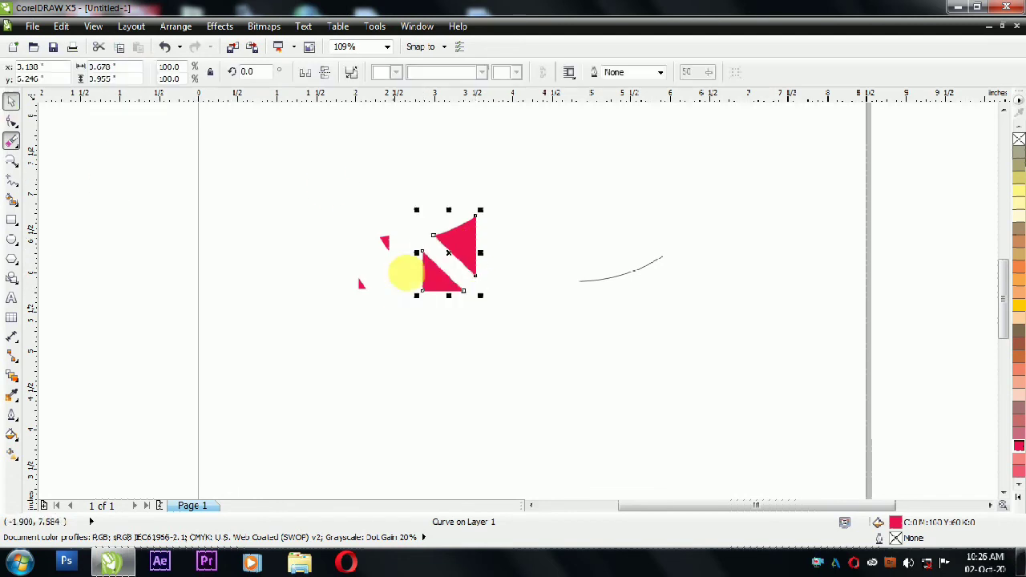
left_click(13, 146)
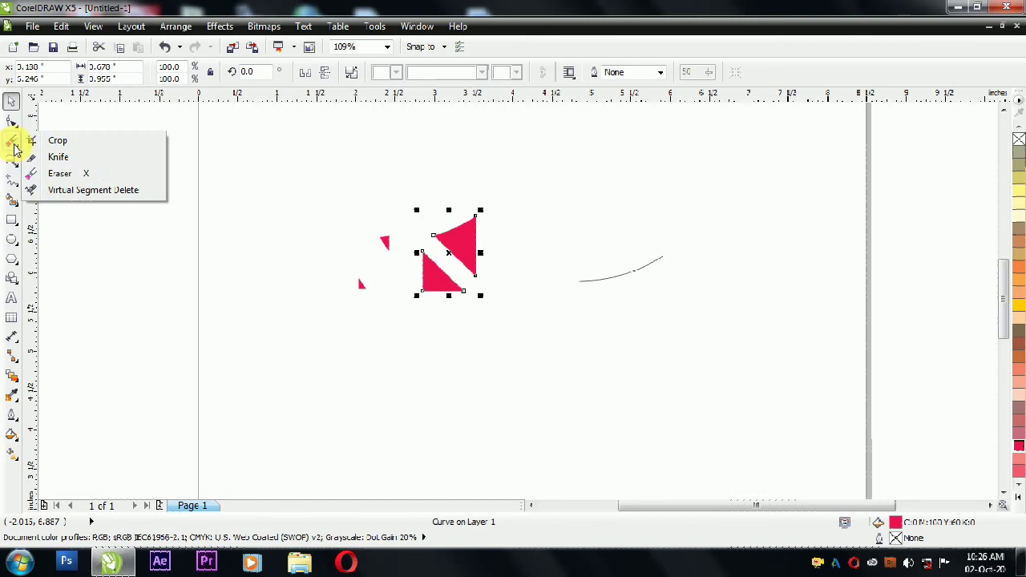
left_click(103, 191)
scroll(469, 270, "up", 1)
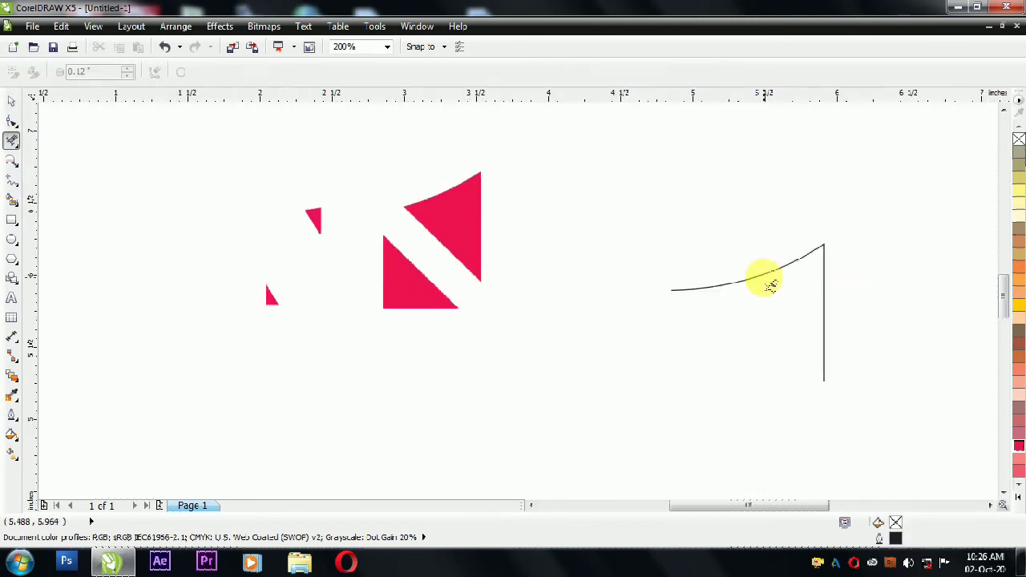
scroll(334, 259, "up", 2)
scroll(322, 241, "down", 1)
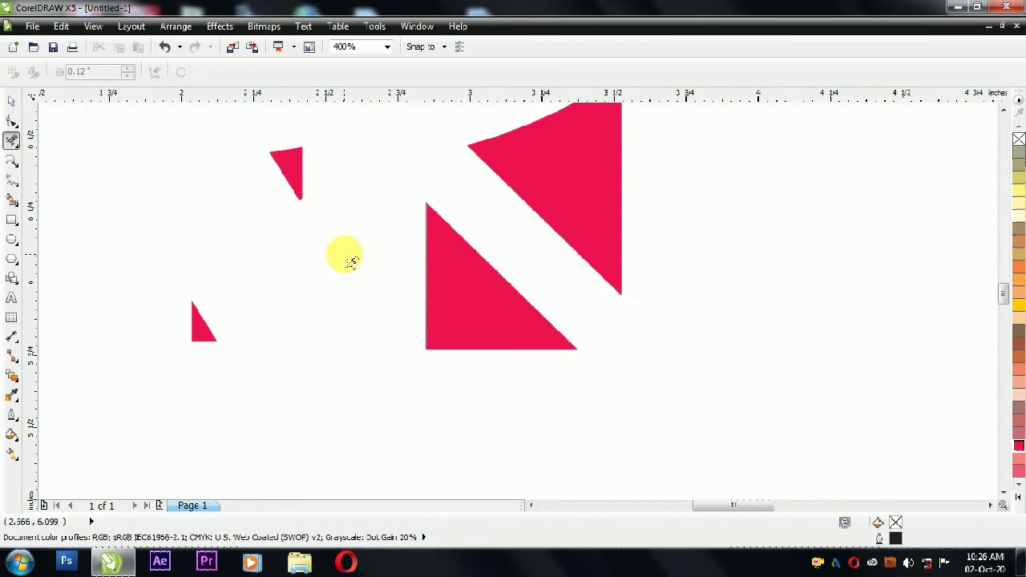
Give the two large red triangles a grey outline with color C:0 M:0 Y:20 K:40.
key("space")
left_click(479, 315)
right_click(1018, 152)
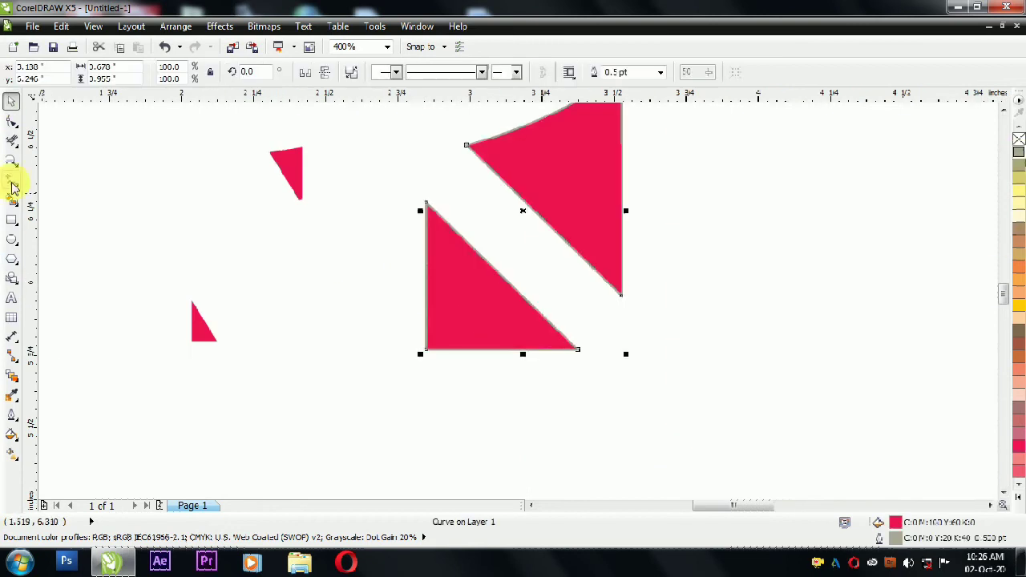
Remove the lower of the two outlined red triangles with the Virtual Segment Delete tool.
left_click(12, 143)
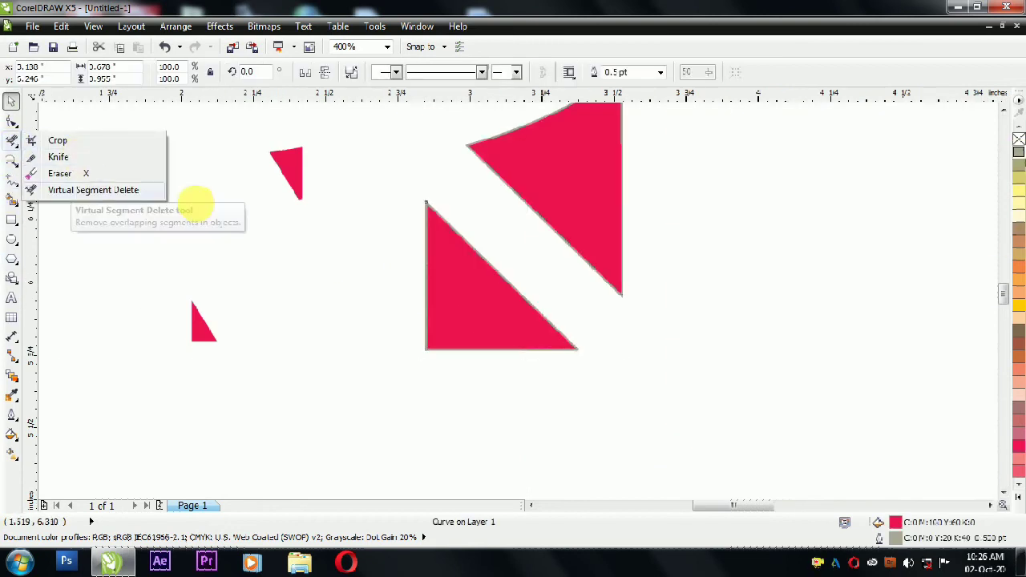
left_click(184, 189)
left_click(441, 220)
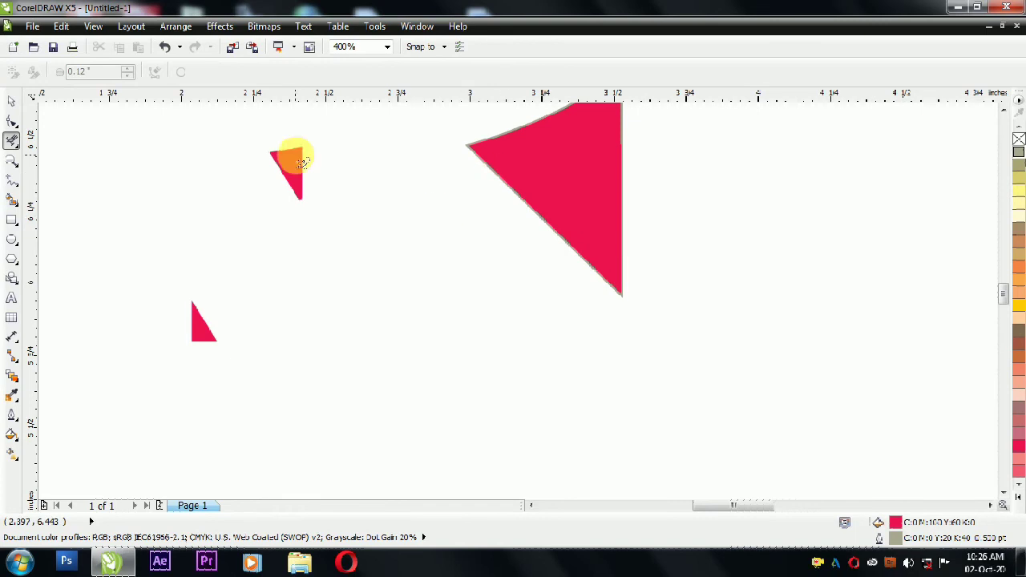
Remove the remaining outlined triangle with Virtual Segment Delete, undo the removal, and remove it again.
left_click(487, 164)
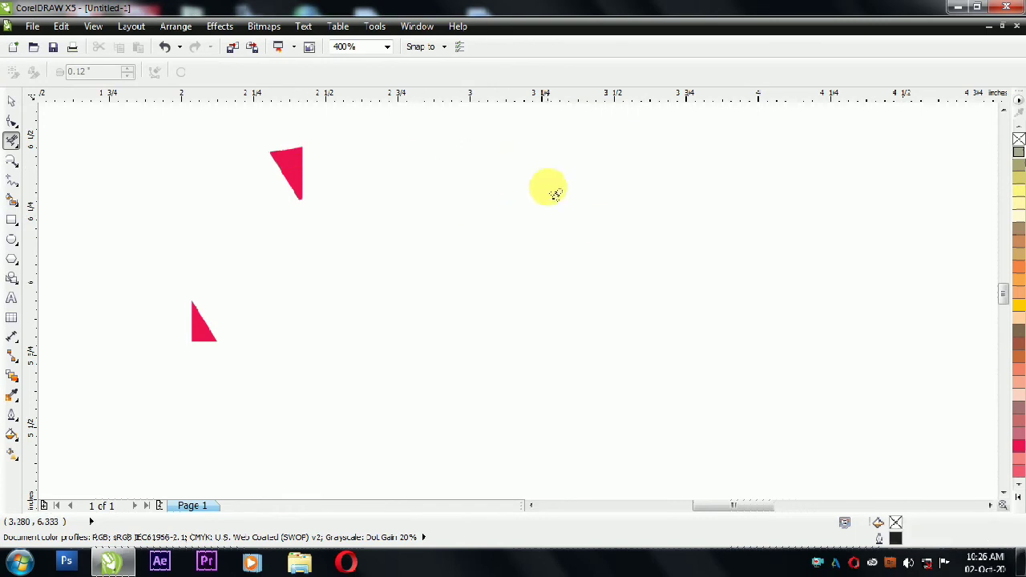
key("ctrl+z")
left_click(13, 150)
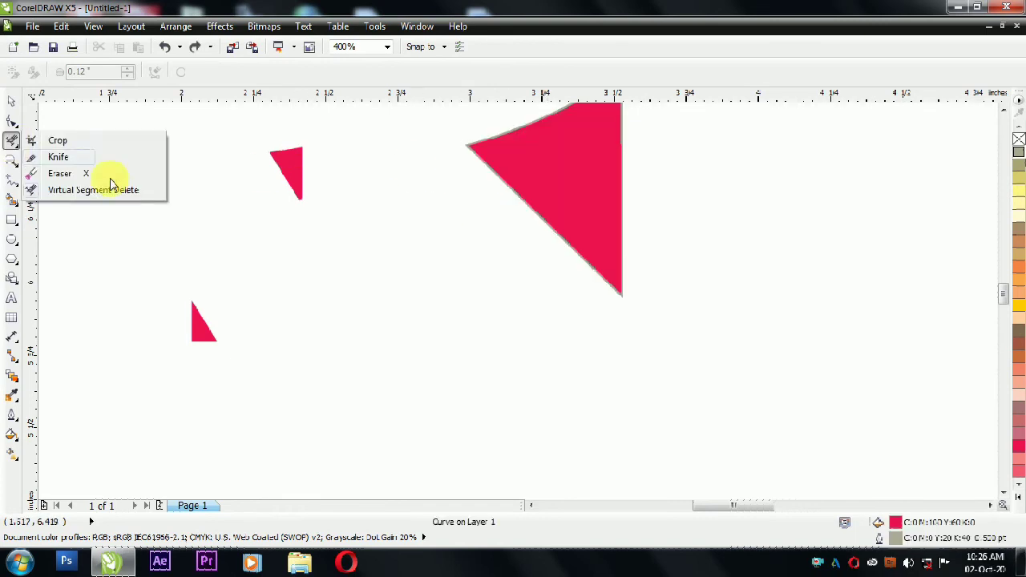
left_click(92, 190)
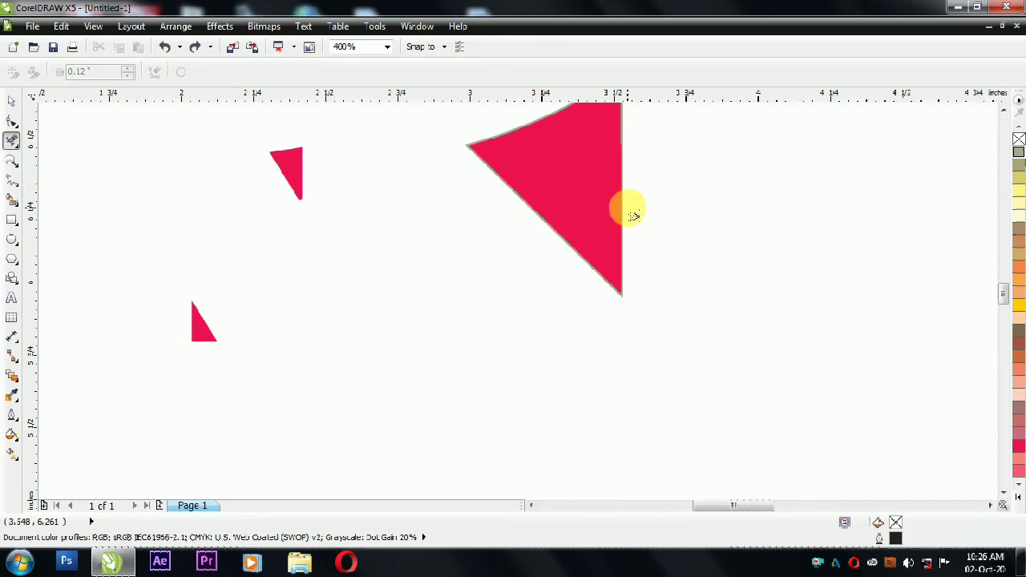
left_click(541, 218)
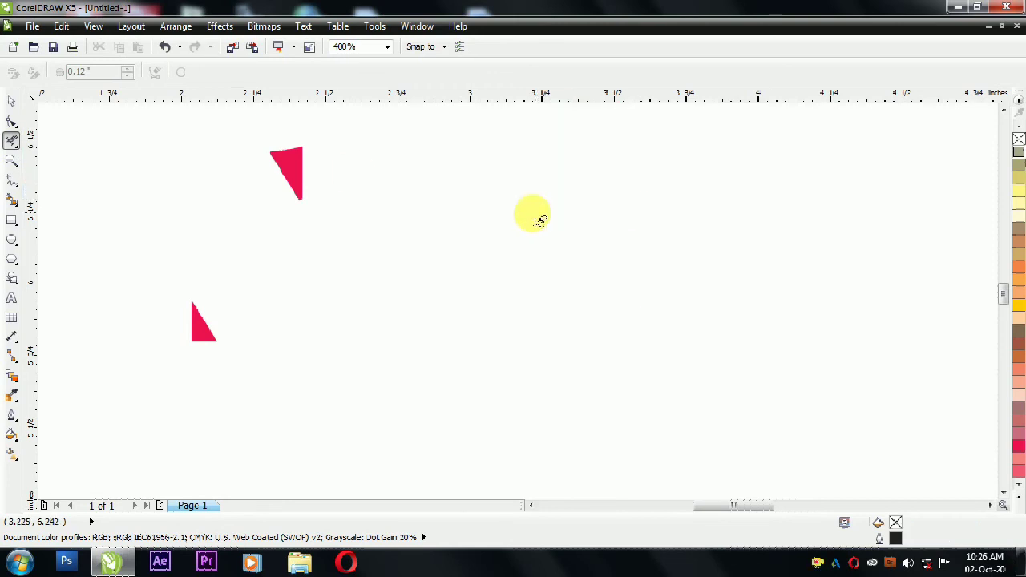
Delete the two remaining red fragments from the page.
left_click(13, 103)
left_click(297, 183)
key("Delete")
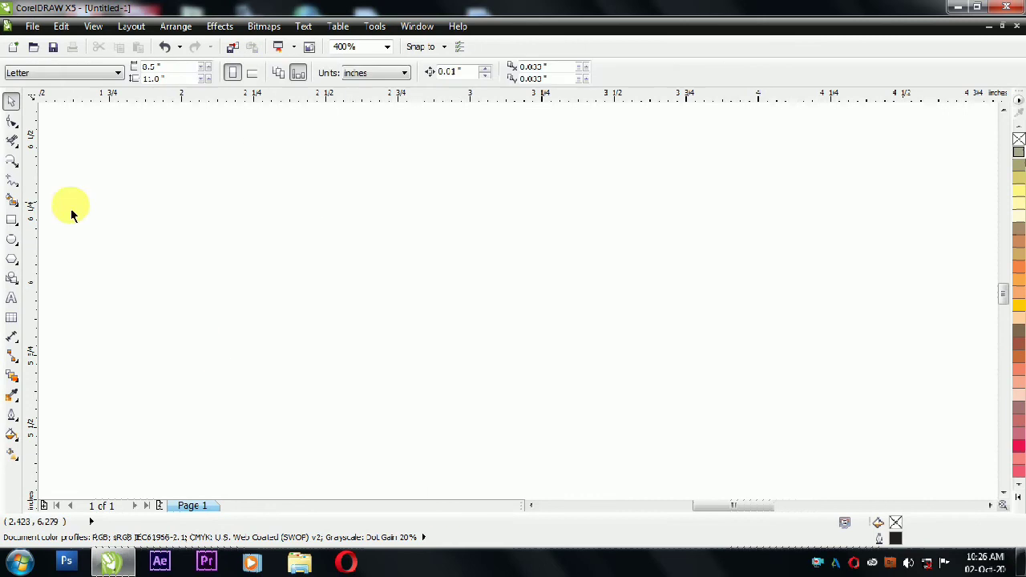
Draw a circle about 0.42 inch in diameter with brown fill C:0 M:60 Y:60 K:40 and centre it on the page.
left_click(12, 161)
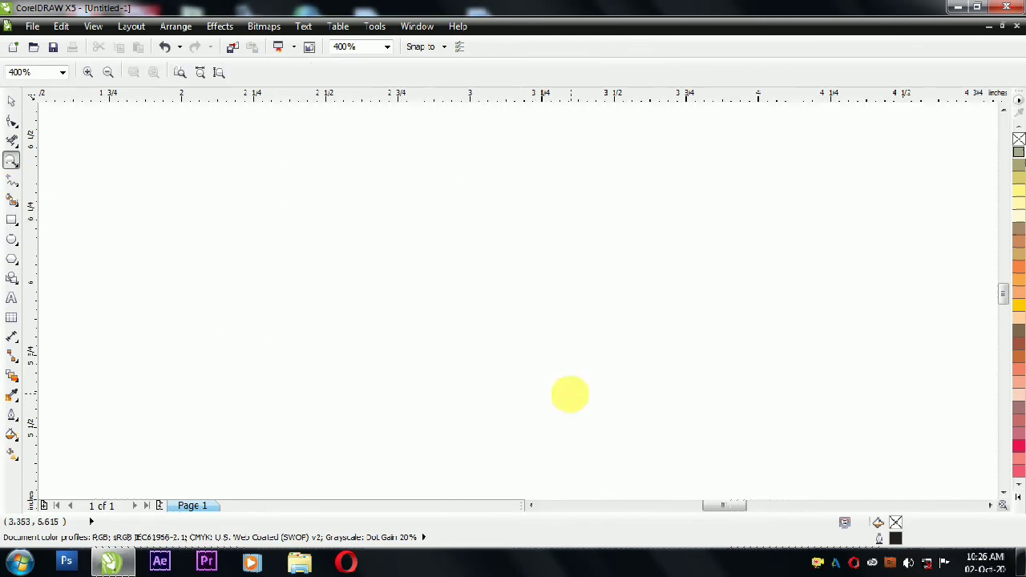
left_click(12, 238)
left_click_drag(307, 224, 425, 353)
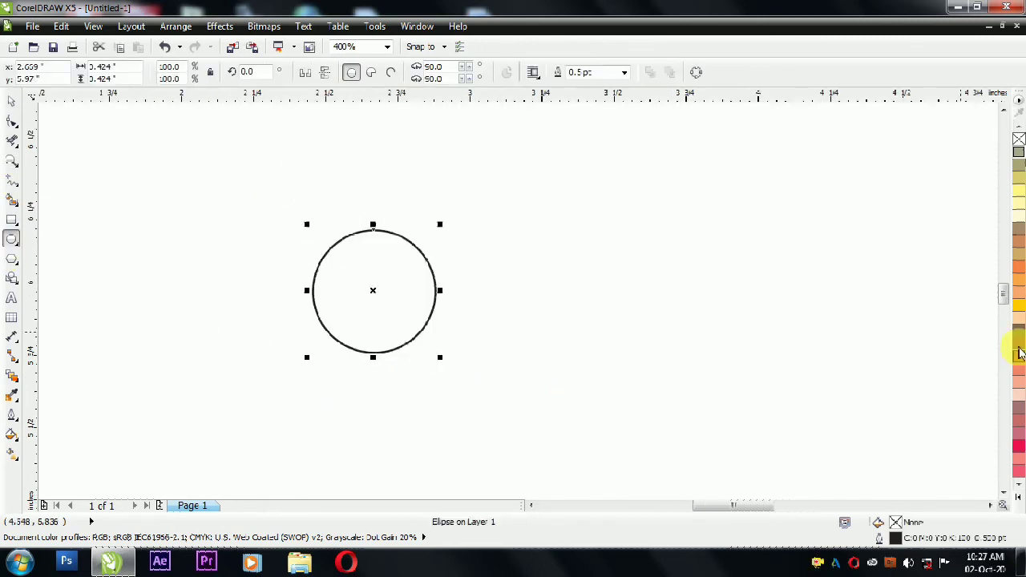
left_click_drag(1018, 344, 350, 314)
key("p")
scroll(347, 301, "down", 2)
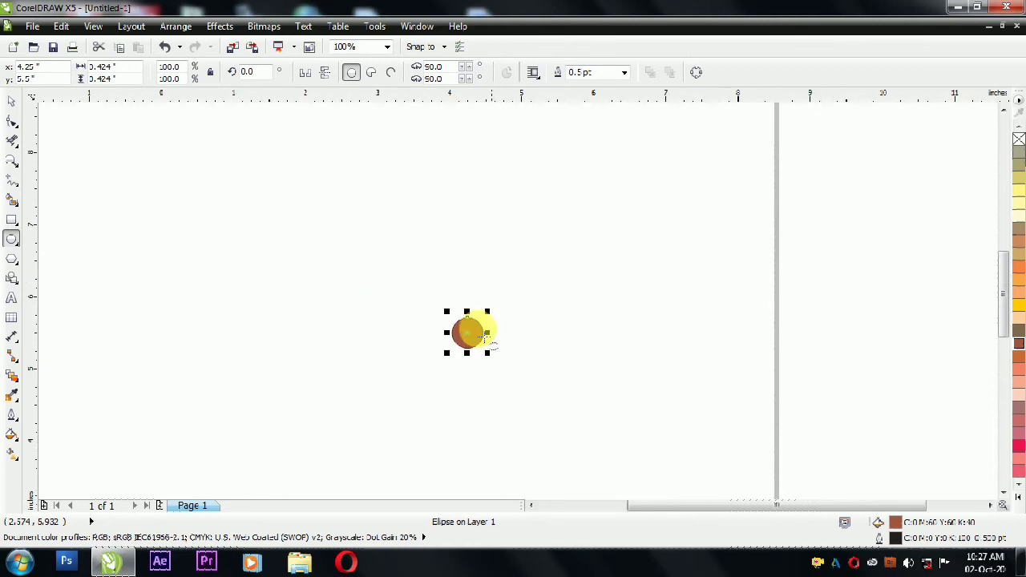
Magnify the brown circle with a Zoom tool marquee and shift the view around it with the Pan tool.
scroll(478, 330, "up", 1)
left_click(12, 167)
left_click(64, 161)
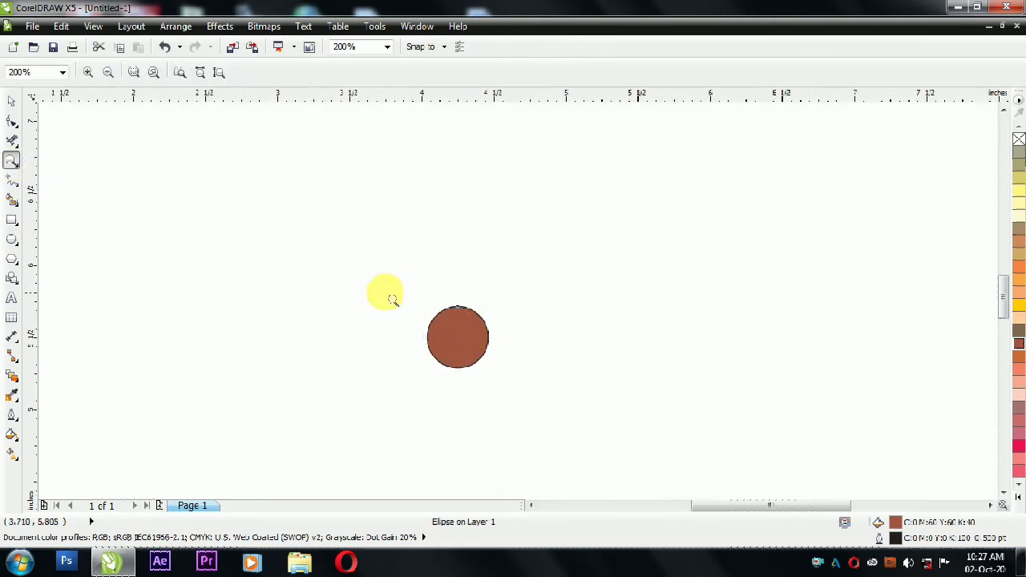
left_click_drag(383, 290, 528, 393)
left_click_drag(342, 141, 703, 458)
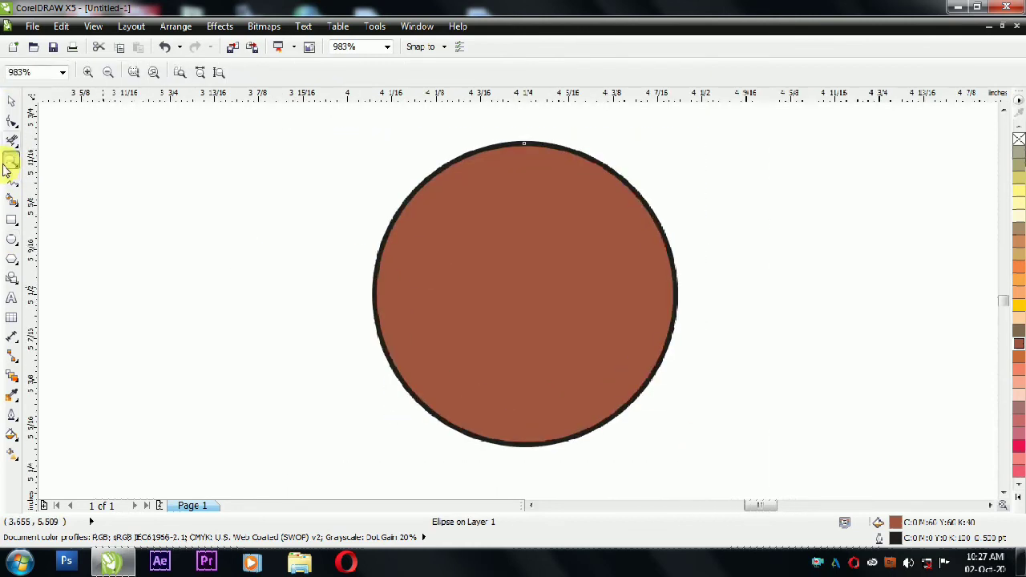
left_click(12, 160)
left_click(64, 177)
left_click_drag(538, 288, 455, 297)
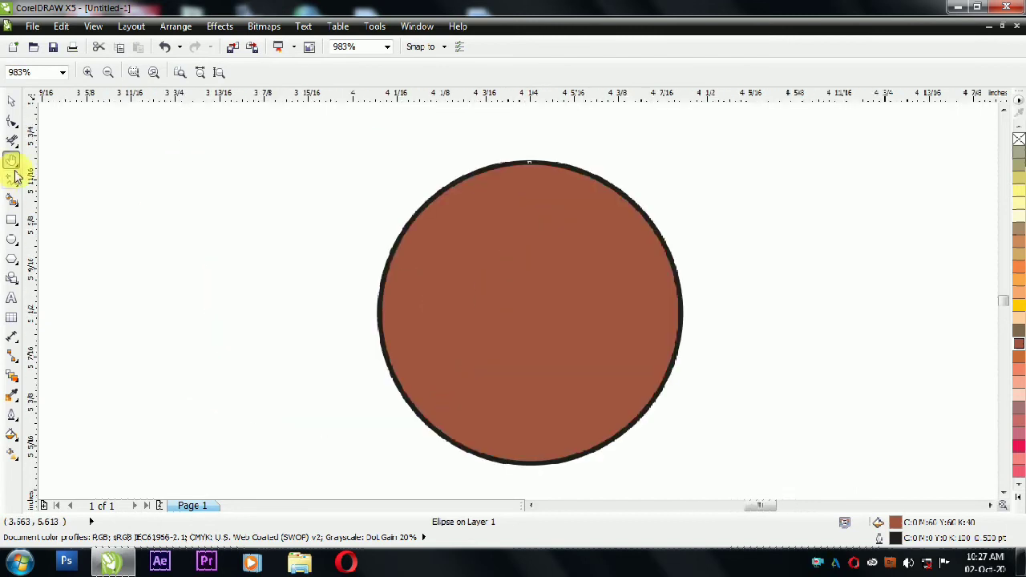
Examine the brown circle at closer and wider zoom levels, including the zoom to the selected object and to all objects.
left_click(12, 160)
left_click(60, 158)
left_click(481, 298)
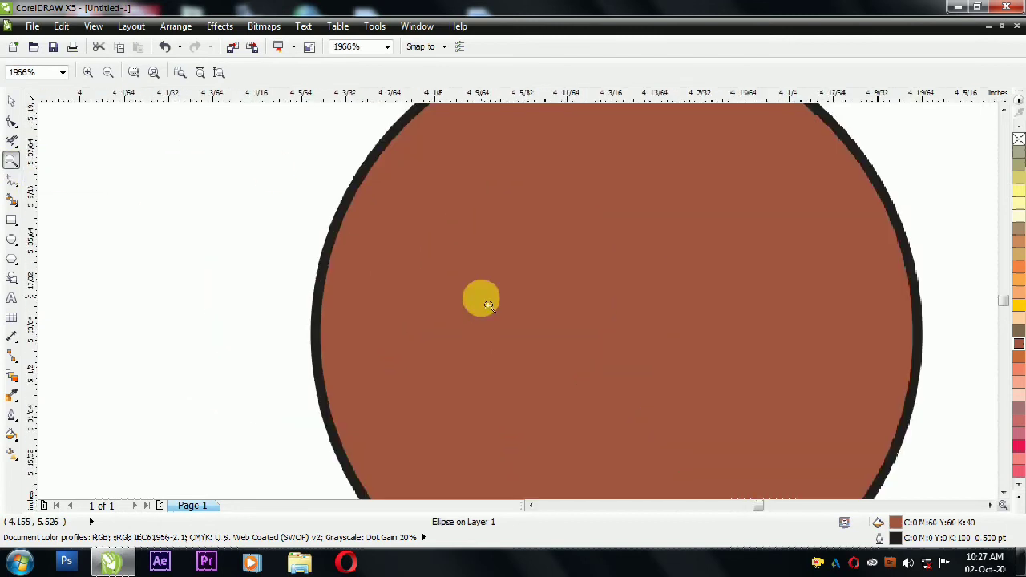
left_click(481, 298)
left_click(481, 298)
left_click(107, 74)
left_click(108, 75)
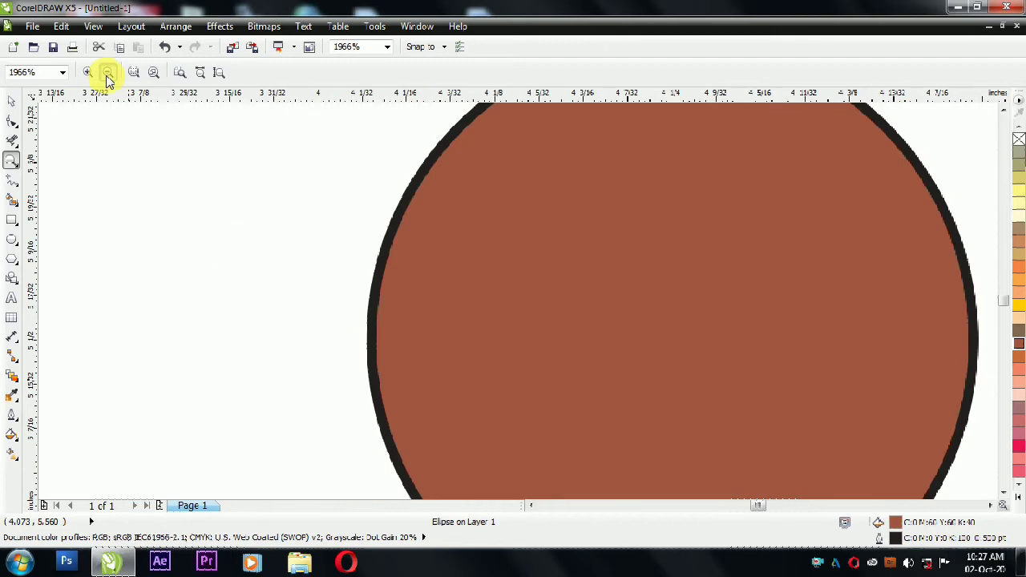
left_click(108, 75)
left_click(134, 73)
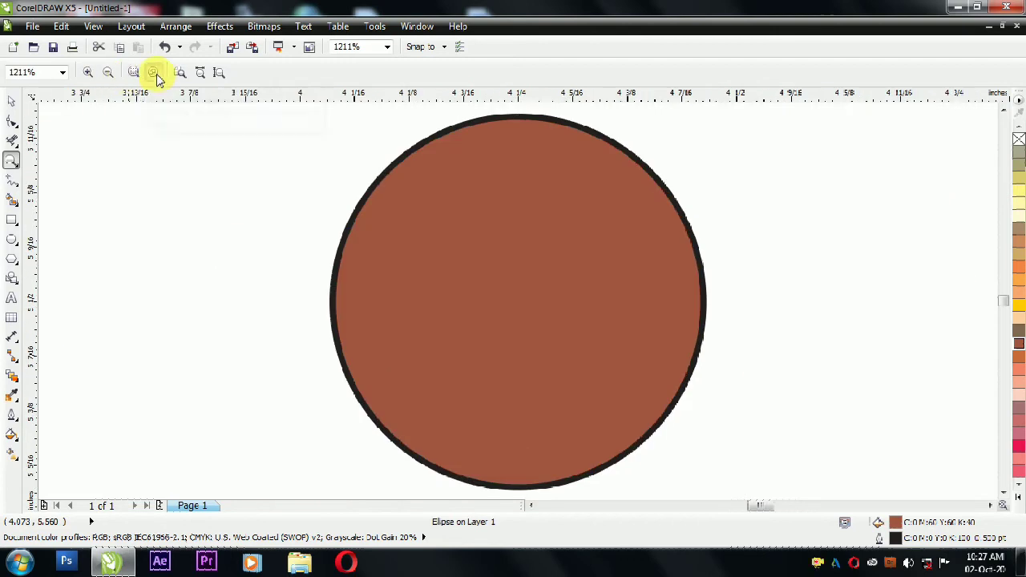
scroll(370, 250, "down", 2)
left_click(153, 72)
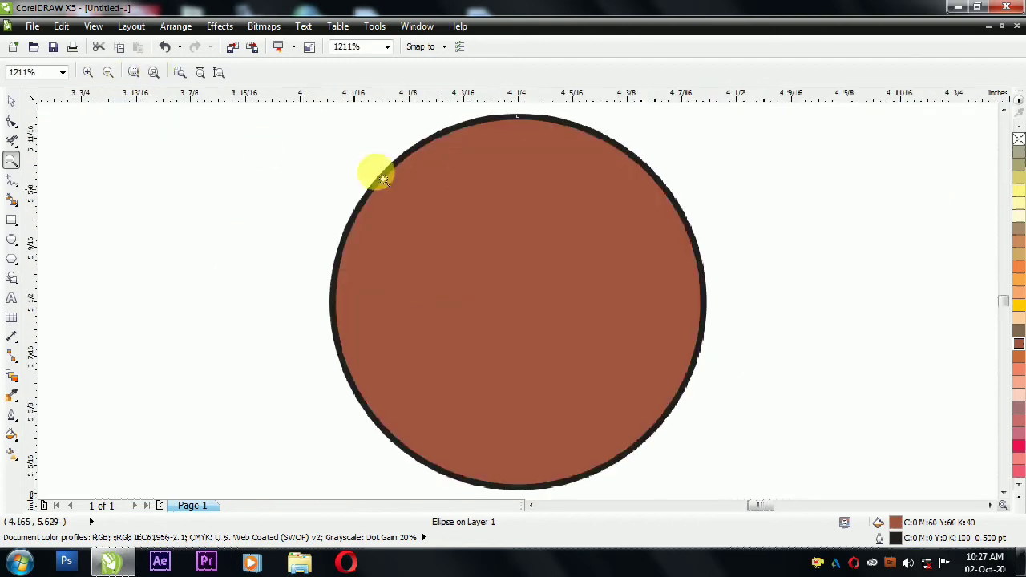
scroll(156, 204, "down", 1)
Place a copy of the brown circle to its upper right and fill the copy yellow.
left_click(11, 200)
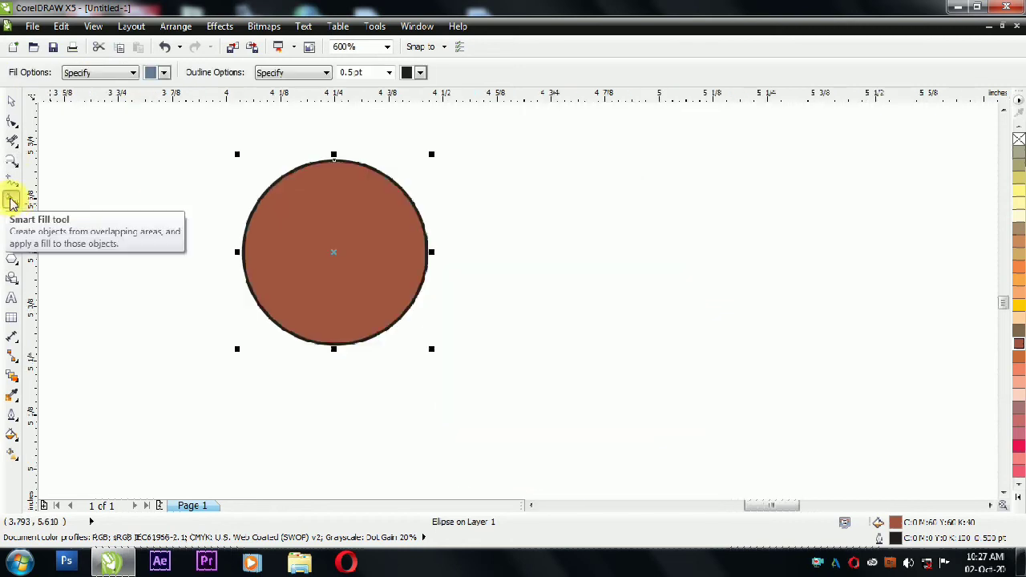
left_click(11, 102)
left_click_drag(347, 224, 542, 200)
right_click(542, 200)
left_click(1018, 306)
Add two more overlapping copies of the circle, one below and one between the others, filled red C:0 M:100 Y:60 K:0.
left_click_drag(484, 221, 409, 385)
right_click(408, 384)
left_click(1018, 343)
left_click_drag(467, 373, 416, 240)
left_click(1018, 446)
right_click(417, 240)
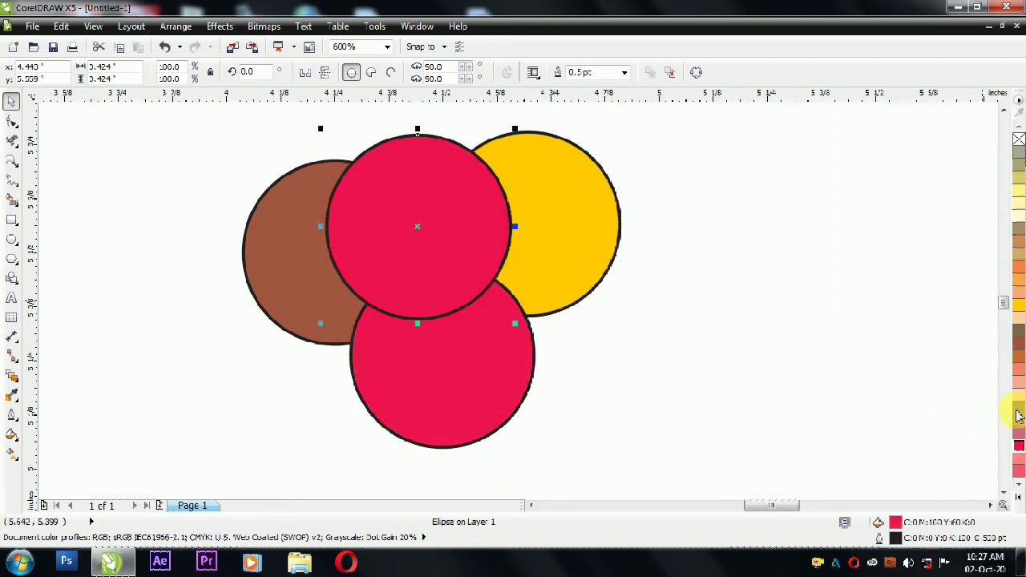
Fill the upper red circle with green C:100 M:0 Y:100 K:0 and move it slightly up.
left_click(1021, 501)
left_click(972, 298)
left_click_drag(406, 168, 397, 132)
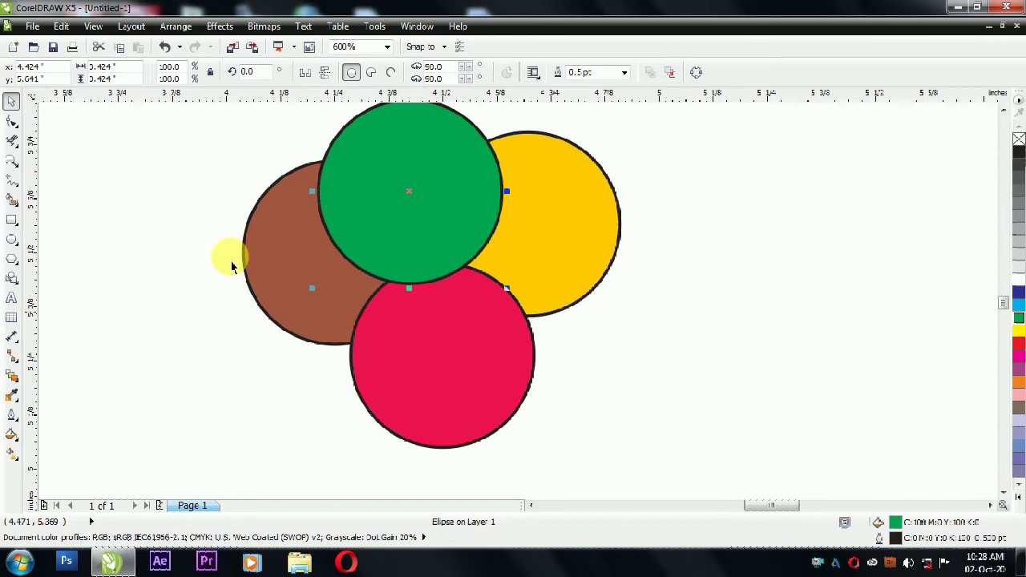
Create a merged blue-grey shape (C:40 M:20 Y:0 K:40) from the four overlapping circles with Smart Fill and move it off to their right.
left_click(12, 198)
left_click(487, 276)
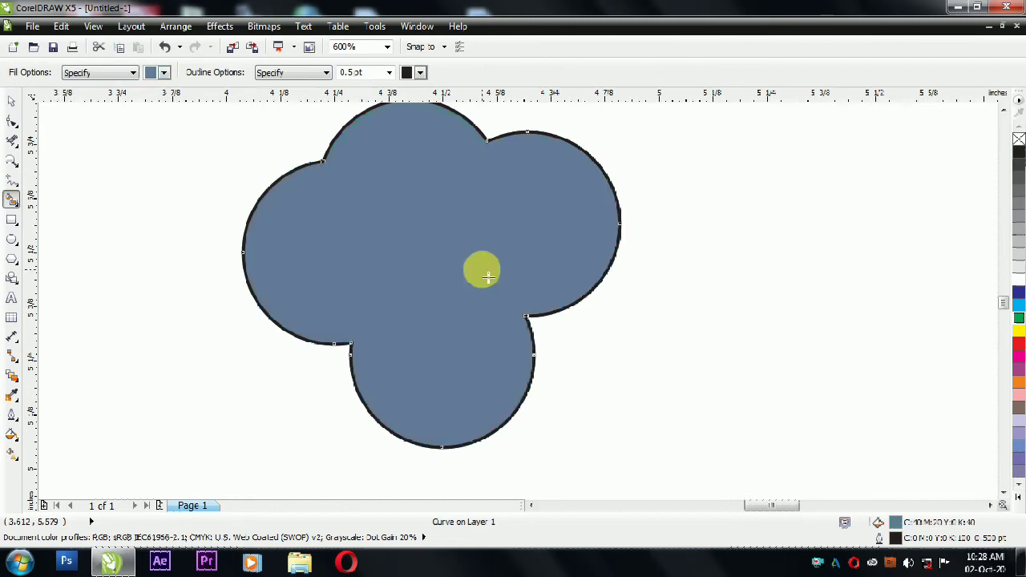
key("space")
left_click_drag(476, 183, 552, 233)
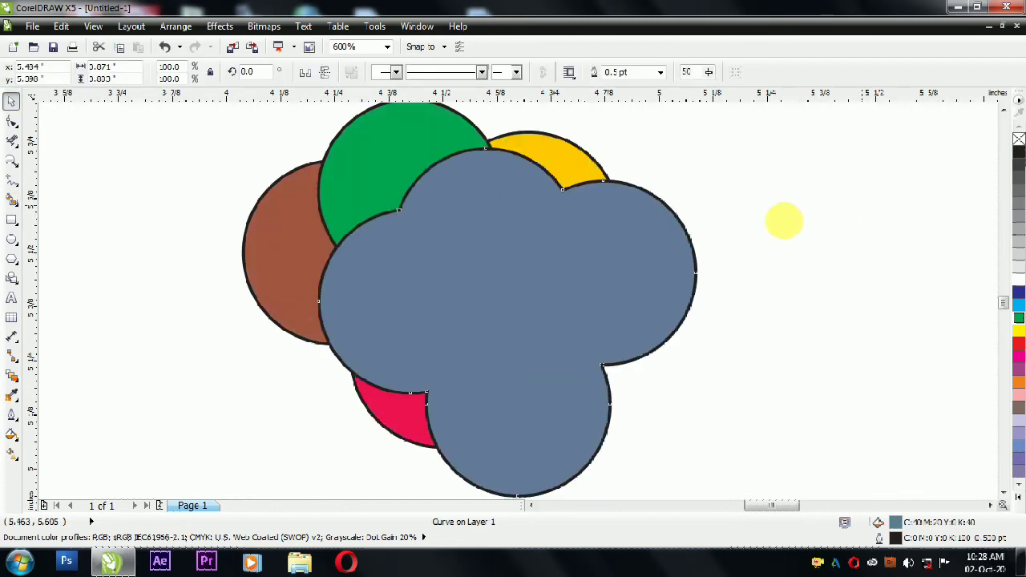
scroll(746, 222, "down", 3)
left_click(746, 176)
Spread the yellow, red, brown and green circles apart so that none of them overlap.
left_click_drag(497, 214, 318, 230)
left_click_drag(505, 332, 506, 380)
left_click_drag(552, 240, 552, 217)
left_click_drag(251, 215, 299, 263)
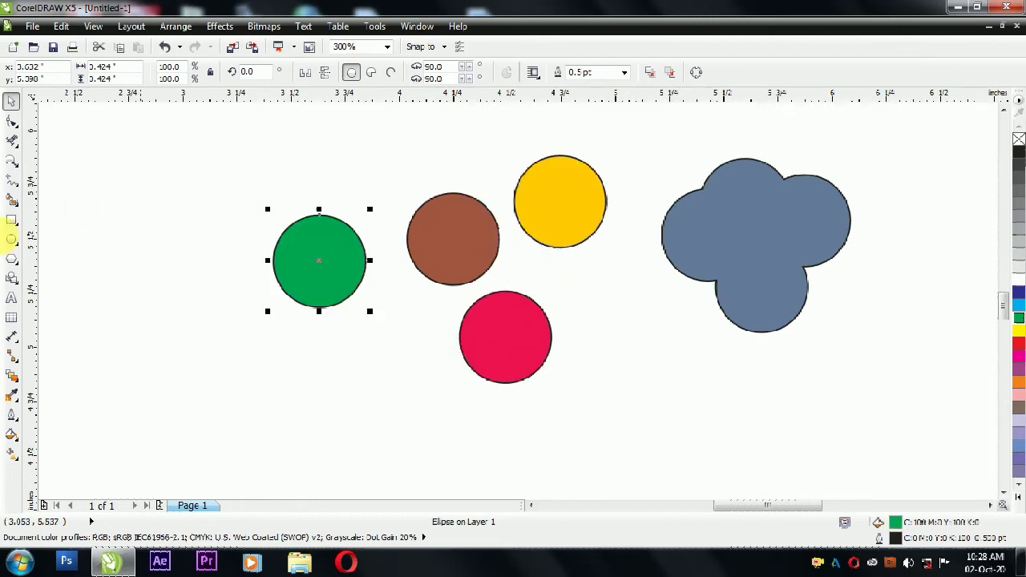
Try to fill all the separate shapes with magenta C:0 M:100 Y:0 K:0 using the Smart Fill tool.
left_click(12, 199)
left_click(121, 239)
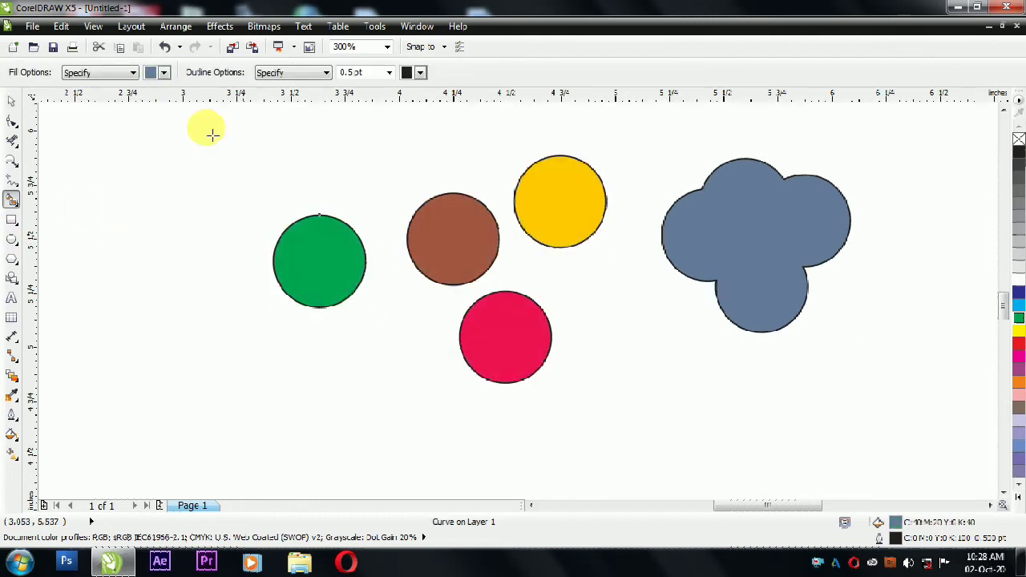
left_click(163, 72)
left_click(161, 124)
left_click(128, 245)
left_click(453, 211)
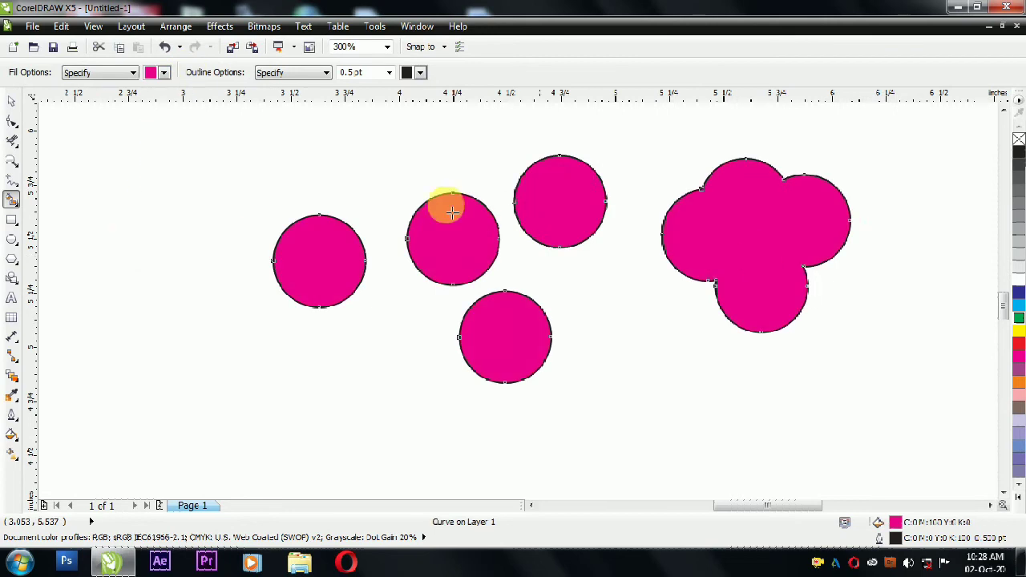
key("ctrl+z")
left_click(11, 200)
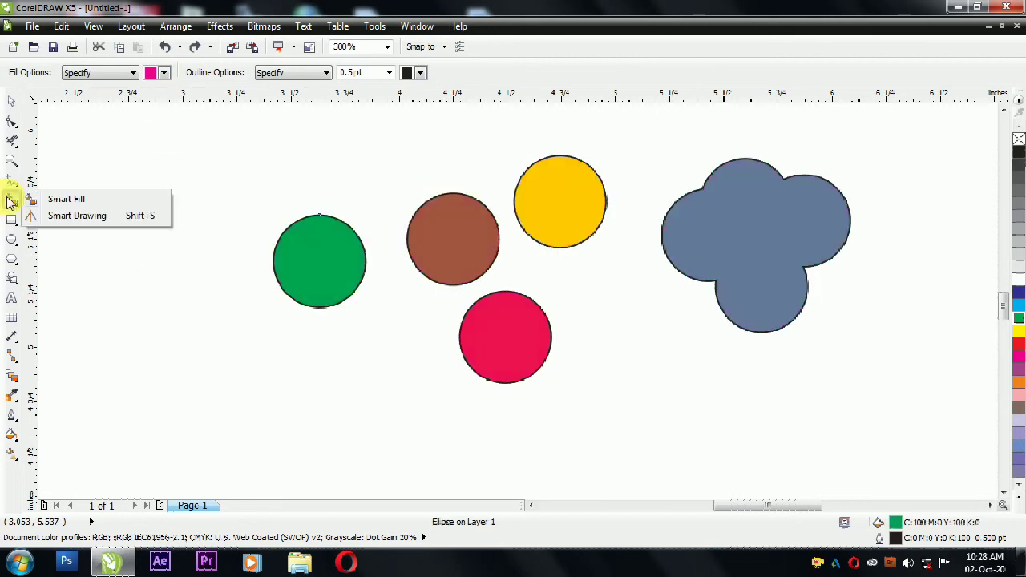
Draw a rectangle about 0.55 by 0.46 inch to the upper left of the green circle.
left_click(11, 220)
left_click(57, 219)
mouse_move(133, 146)
left_mouse_down()
mouse_move(275, 261)
mouse_move(252, 246)
left_mouse_up()
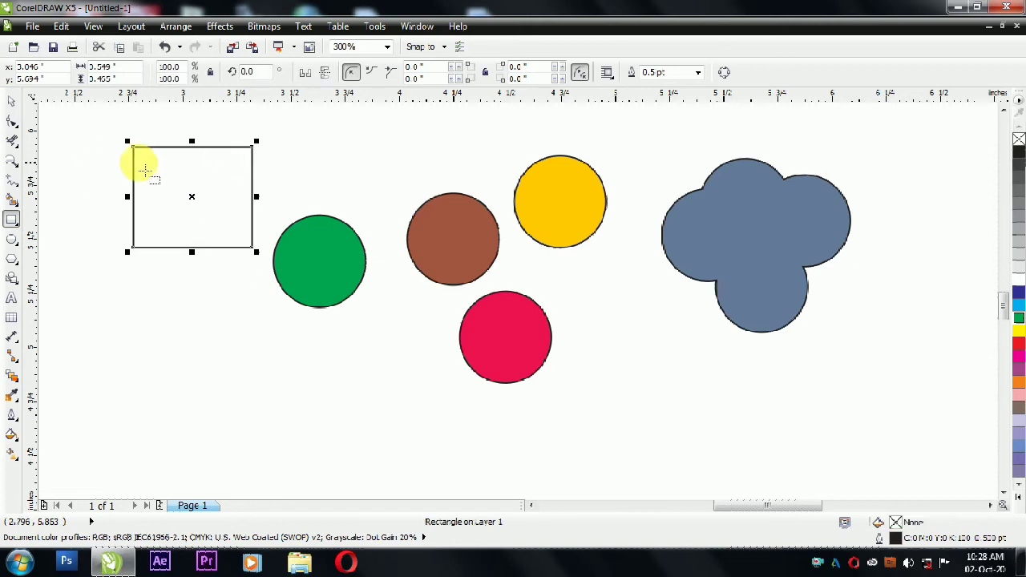
Move the rectangle down and left, and add a smaller copy about 0.44 by 0.37 inch overlapping its lower-right corner.
left_click(9, 102)
left_click_drag(224, 199, 175, 283)
left_click_drag(80, 224, 265, 289)
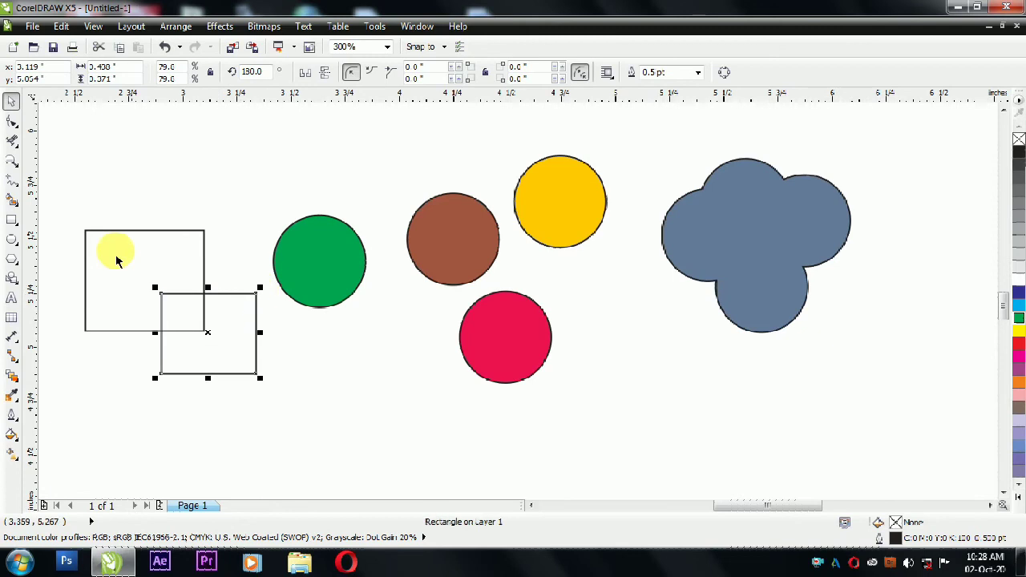
Draw an ellipse about 0.92 by 0.90 inch between the red circle and the blue-grey shape and move it slightly down.
left_click(11, 238)
left_click(64, 236)
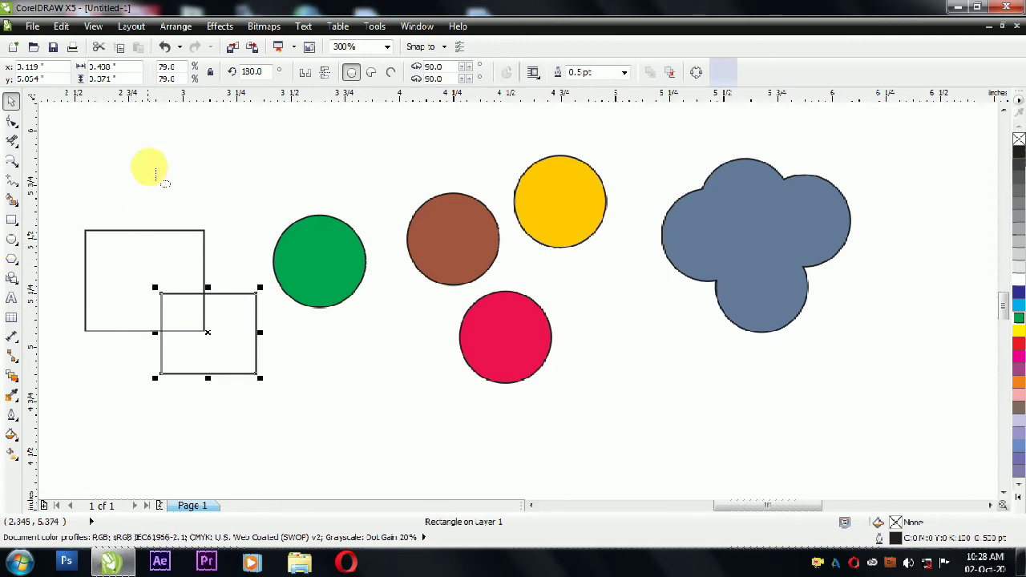
left_click_drag(729, 398, 521, 193)
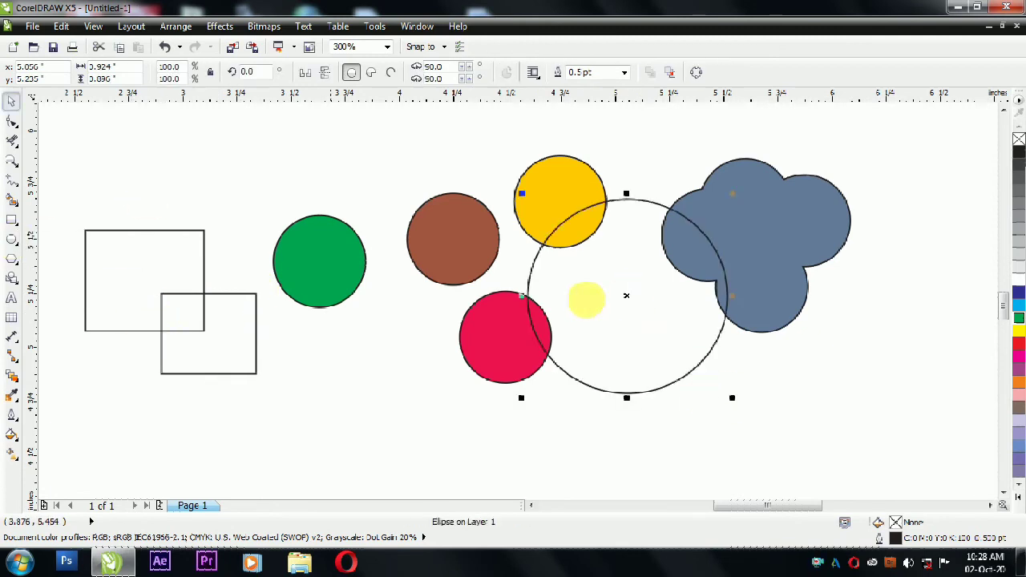
left_click_drag(626, 295, 639, 346)
Draw a circle about 0.54 inch in diameter below the green circle and fill it with violet C:40 M:40 Y:0 K:20.
mouse_move(302, 317)
left_mouse_down()
mouse_move(414, 411)
mouse_move(334, 405)
mouse_move(408, 439)
left_mouse_up()
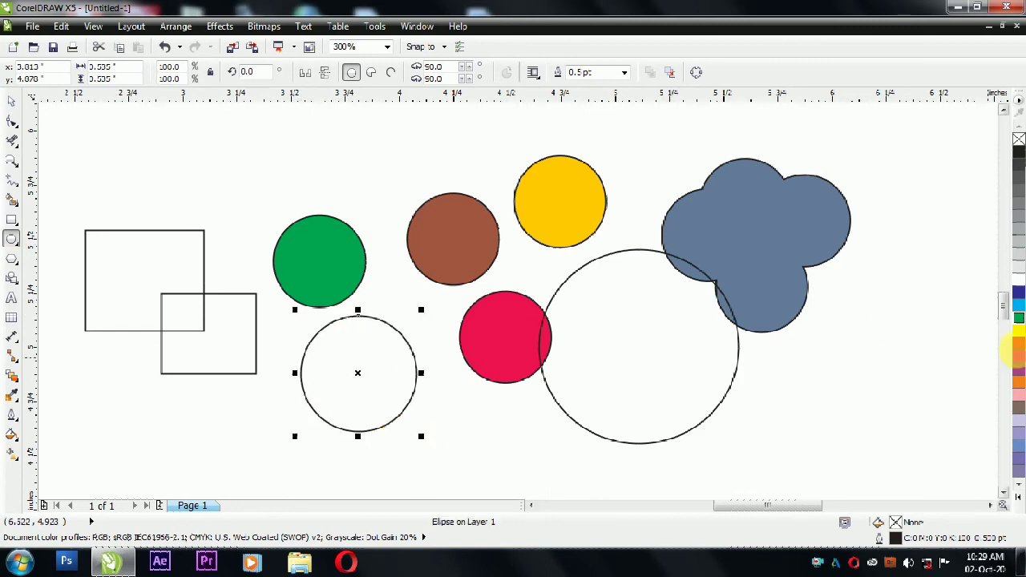
left_click(1017, 344)
left_click(1017, 369)
left_click(1018, 343)
left_click(1017, 433)
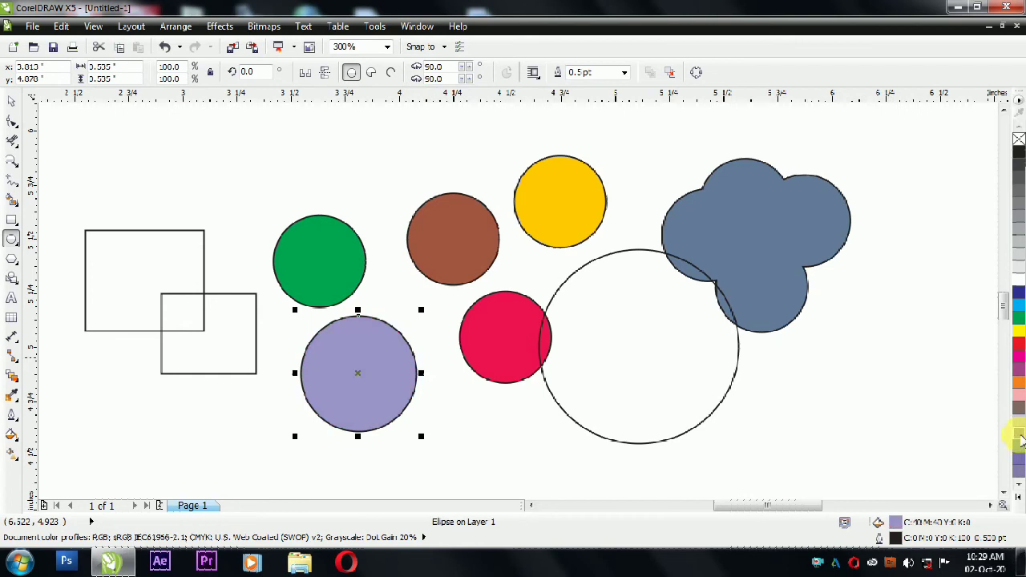
left_click(1017, 446)
left_click(1018, 459)
left_click(1018, 470)
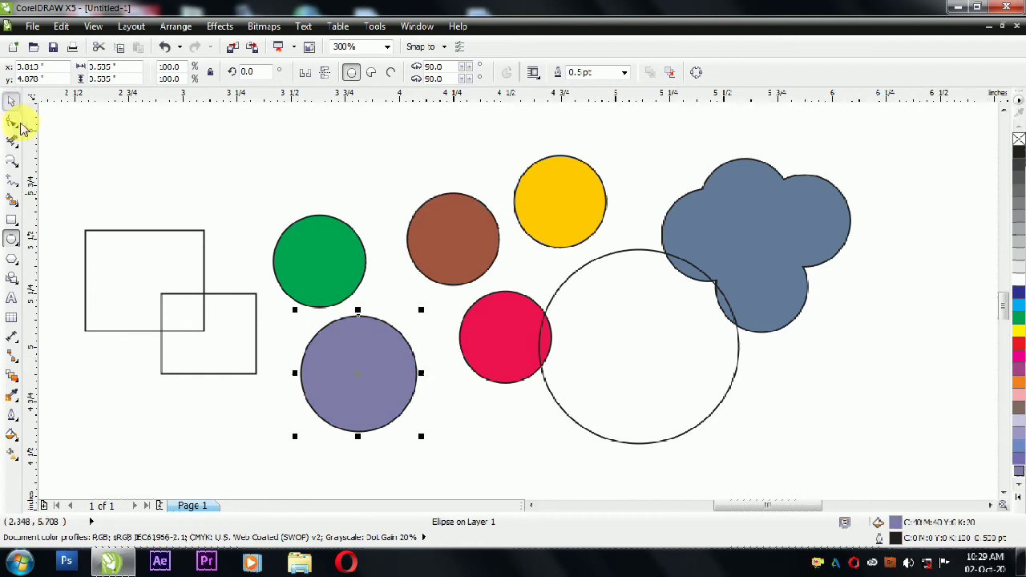
Draw a 3-point ellipse about 0.66 by 0.65 inch overlapping the green and brown circles.
left_click(14, 260)
left_click(18, 241)
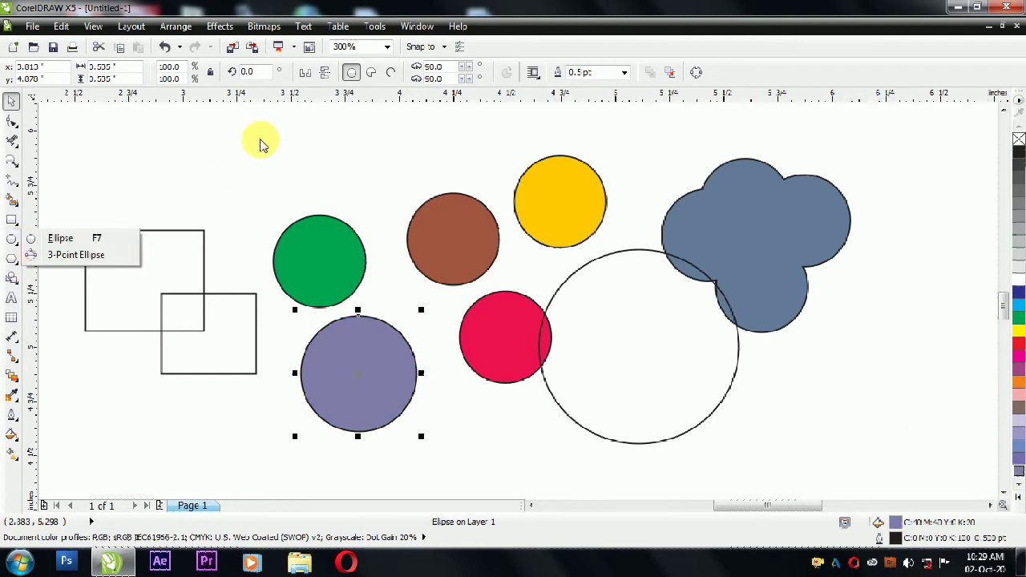
left_click(90, 255)
left_click_drag(307, 157, 409, 255)
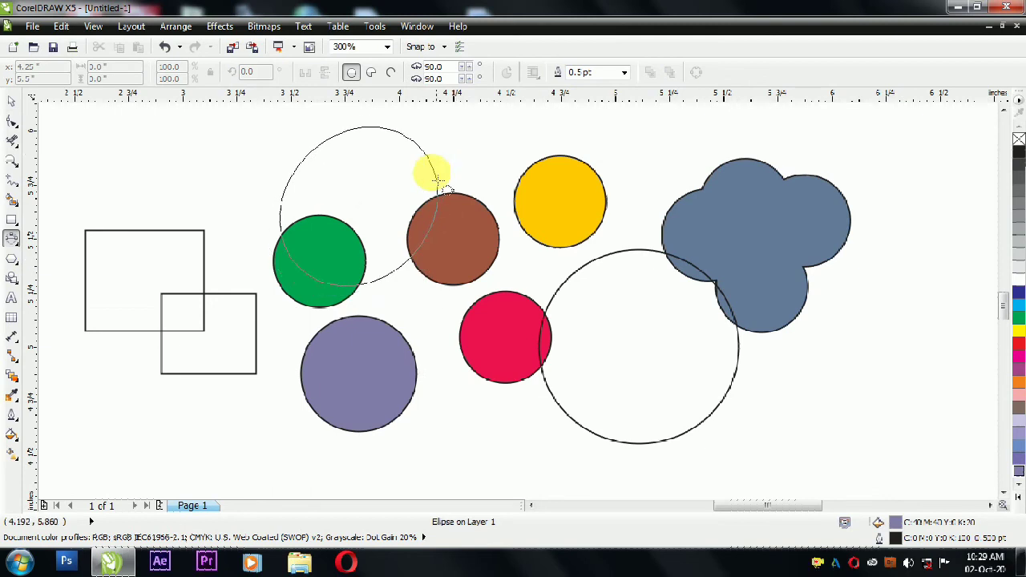
left_click(433, 186)
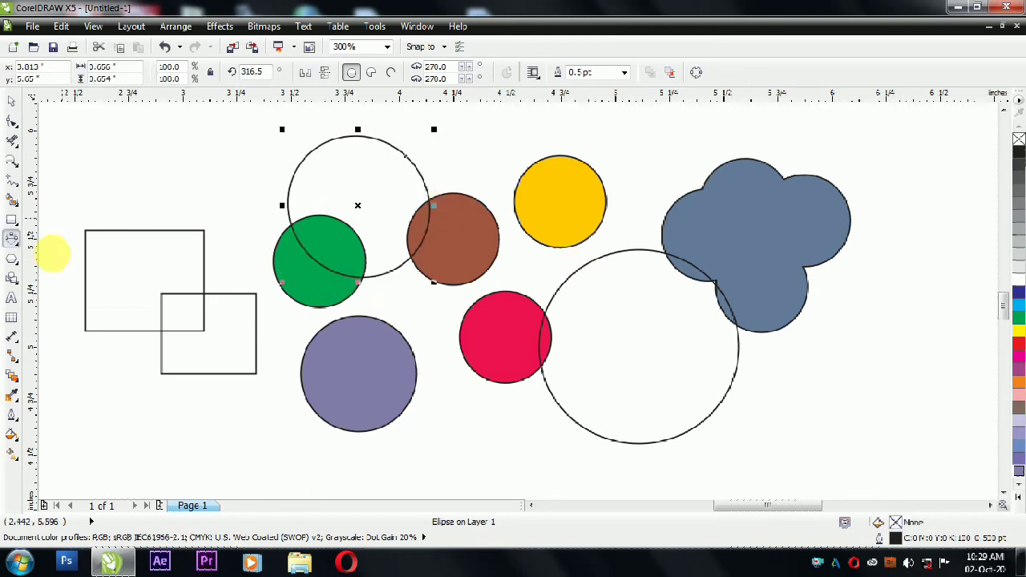
Draw a 3-point ellipse about 0.54 inch across over the larger rectangle and delete it.
left_click_drag(87, 285, 201, 286)
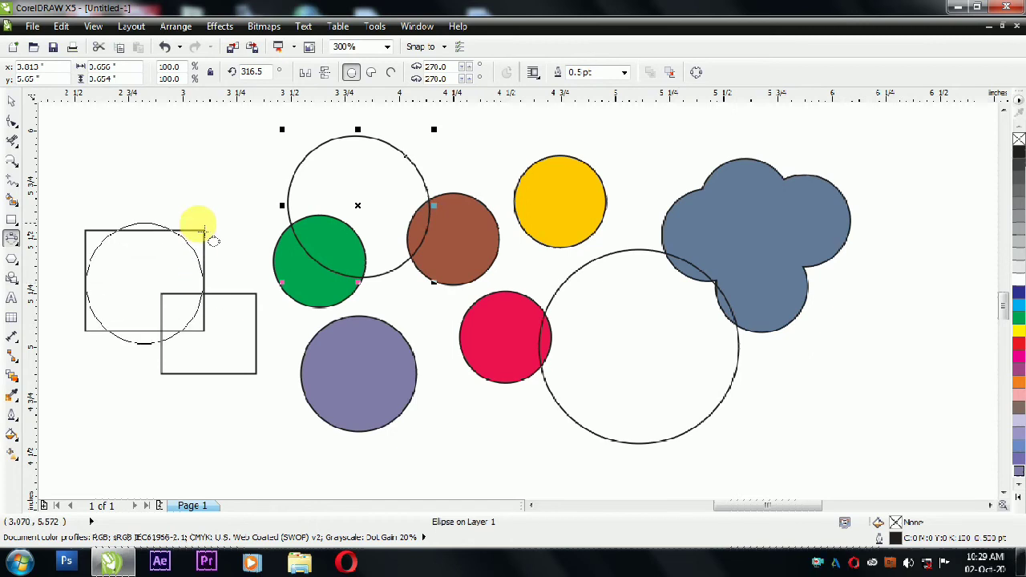
left_click(212, 252)
key("space")
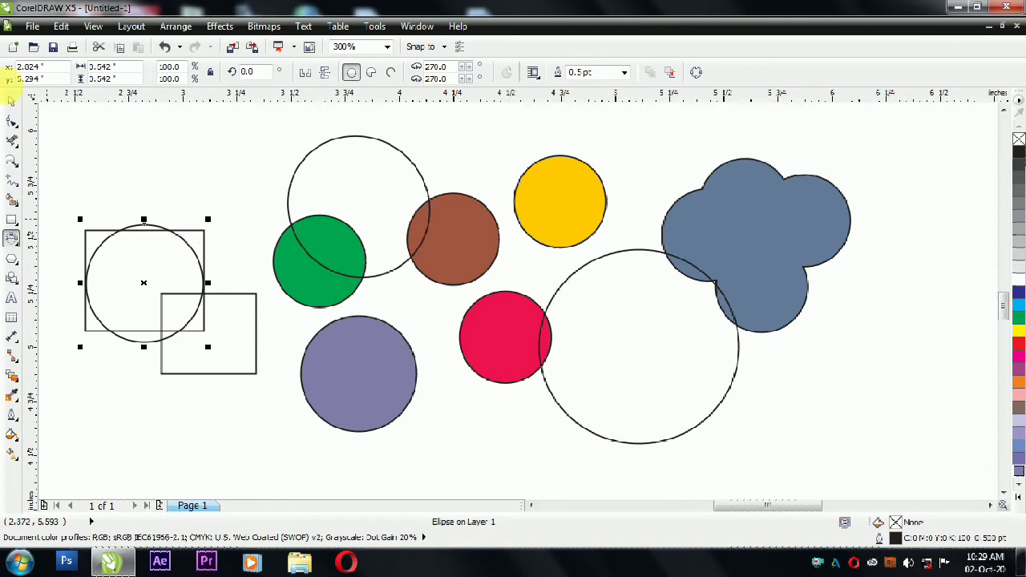
left_click(144, 264)
key("Delete")
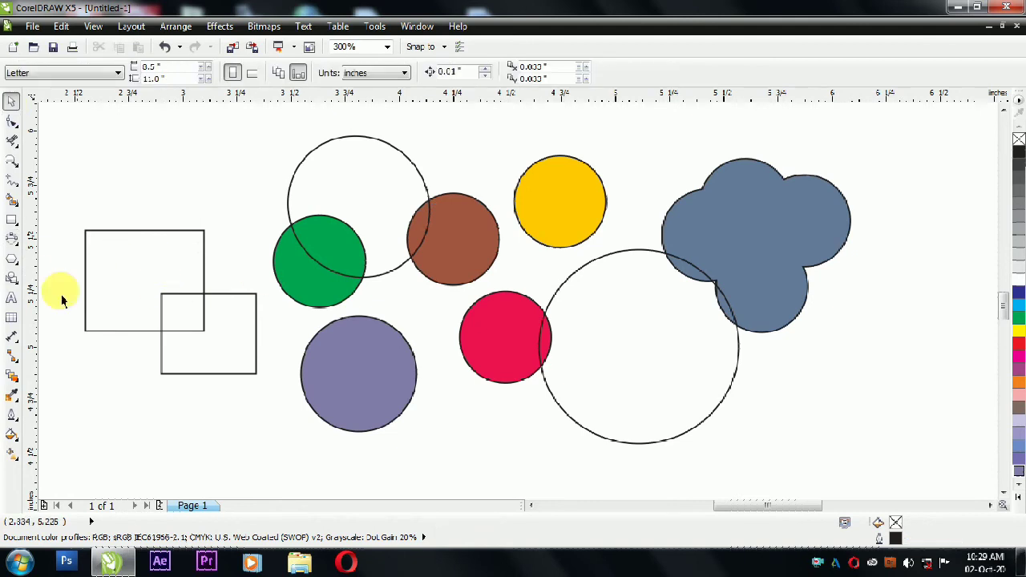
Draw a six-sided polygon about 0.42 by 0.49 inch inside the large unfilled ellipse.
left_click(11, 259)
left_click(52, 259)
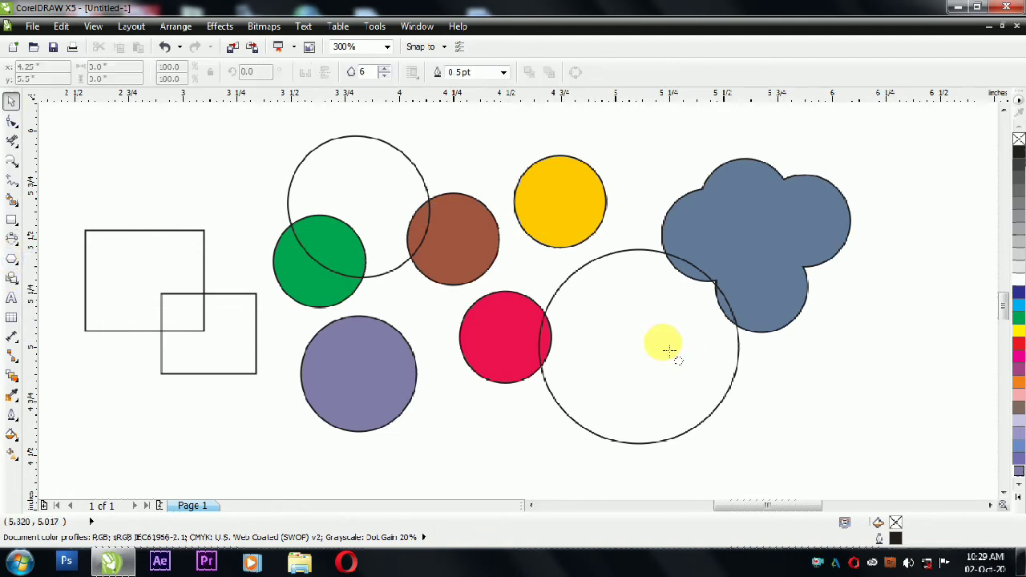
left_click_drag(589, 370, 691, 433)
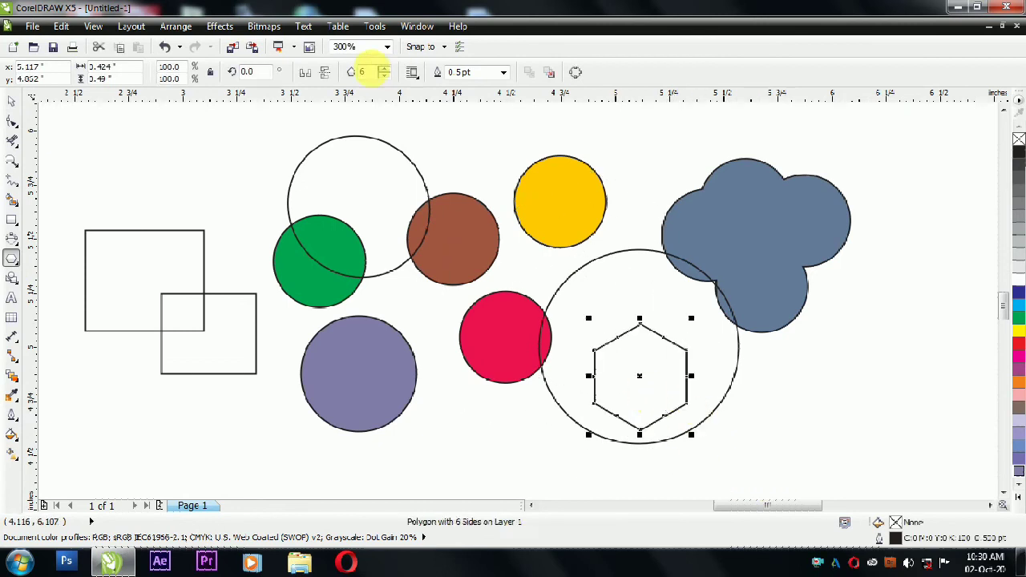
Set the polygon in the large ellipse to 19 sides and pull a node with the Shape tool to form a spiky star.
left_click_drag(384, 73, 388, 5)
left_click_drag(385, 74, 401, 110)
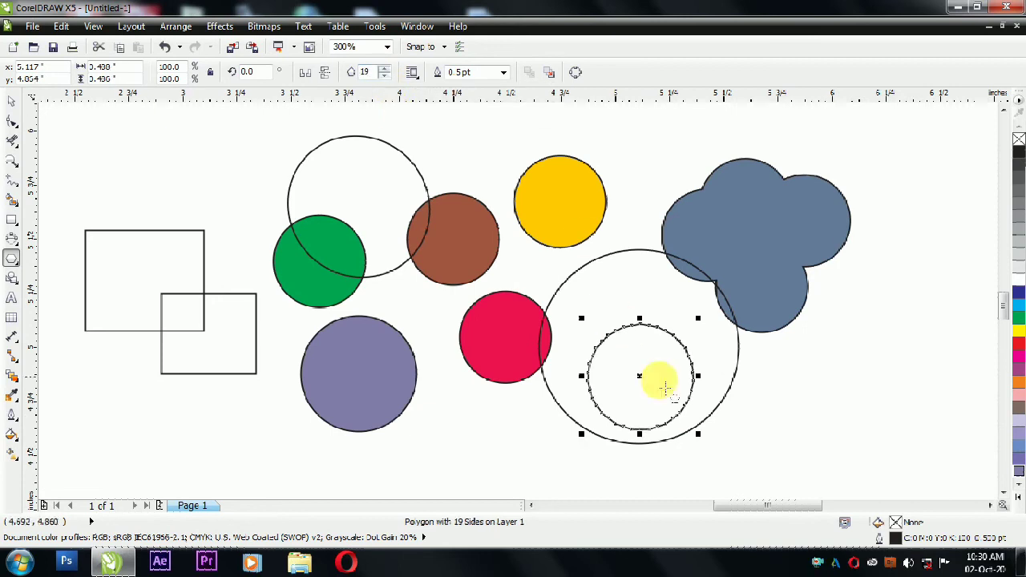
key("F10")
left_click_drag(617, 337, 630, 354)
scroll(630, 354, "up", 2)
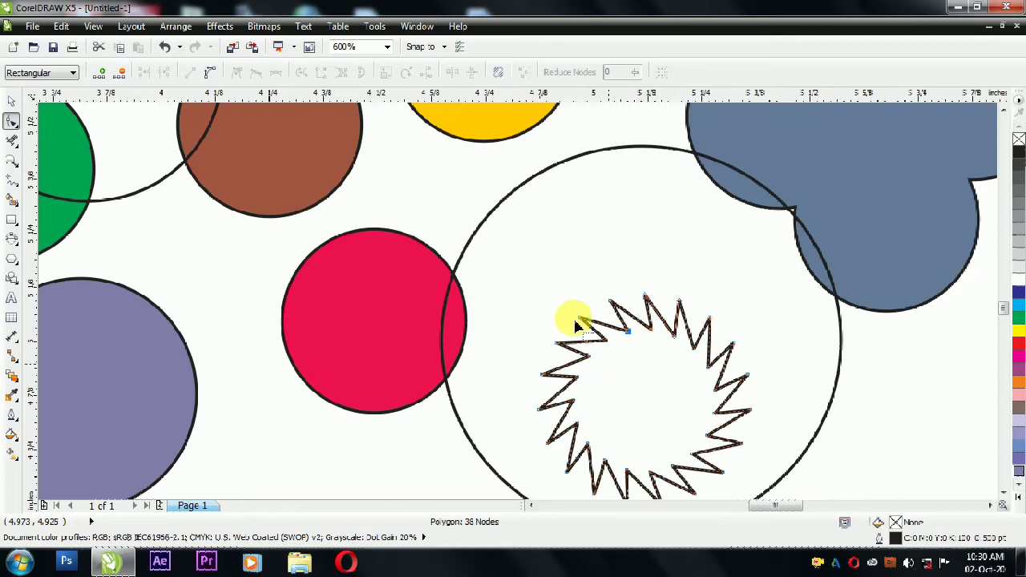
Convert the star's straight segments to curves and bend them into swirling teeth.
left_click_drag(601, 286, 639, 344)
left_click(209, 73)
left_click_drag(601, 291, 471, 405)
Place the swirling star below the crimson circle and fill it with red C:0 M:100 Y:100 K:0.
scroll(619, 320, "down", 2)
left_click(8, 110)
left_click(1019, 345)
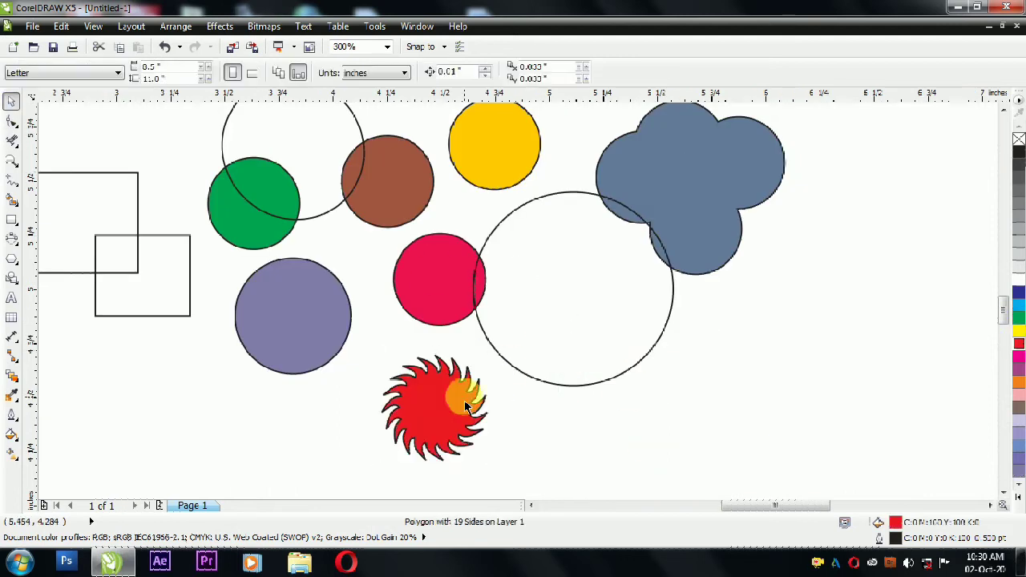
Duplicate the red star, scale the copy to about 74.3% over the original's centre and fill it with orange.
left_click_drag(470, 393, 591, 419)
right_click(591, 418)
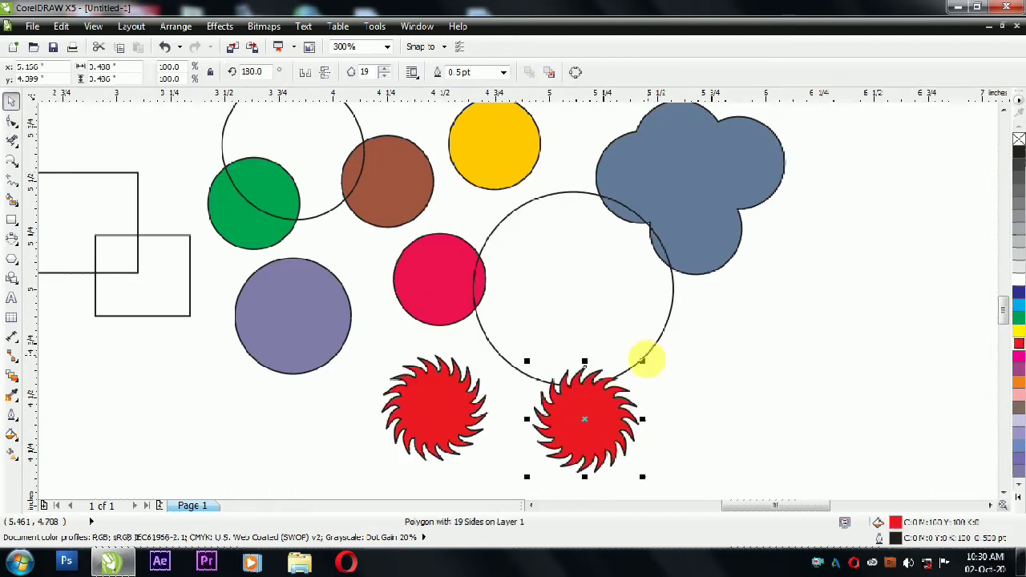
left_click_drag(642, 360, 649, 377)
left_click_drag(427, 418, 427, 418)
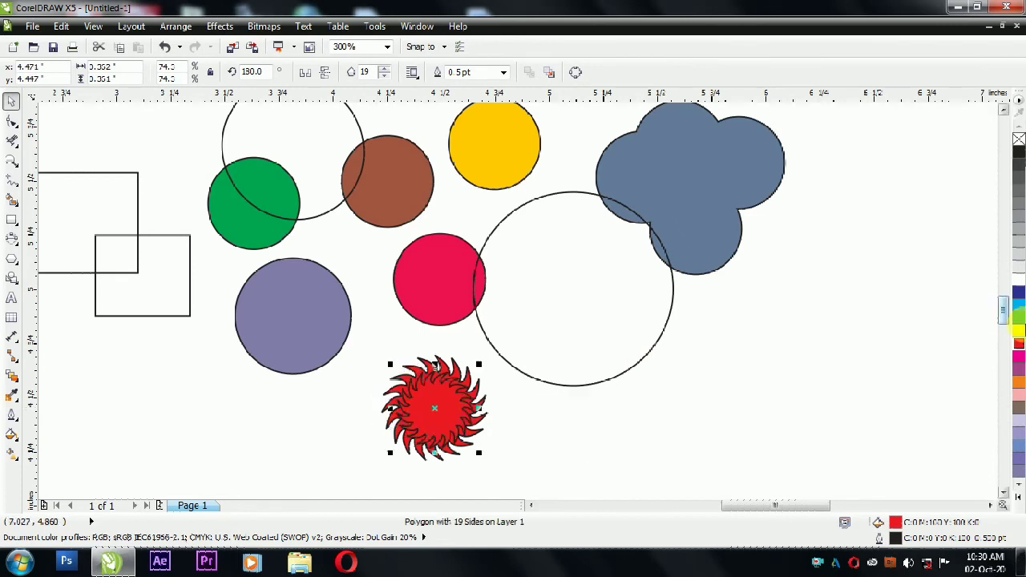
left_click(1018, 331)
left_click(1017, 382)
Align the orange and red stars on their horizontal and vertical centres.
left_click(483, 424, "shift")
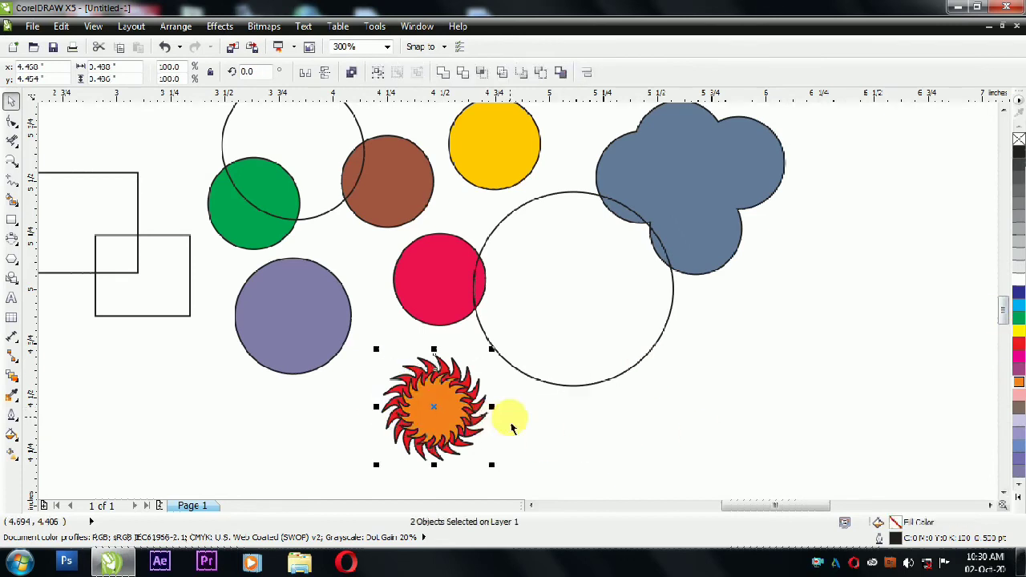
key("c")
key("e")
left_click(556, 439)
Enlarge the inner orange star within the red one and fill it with yellow.
left_click_drag(454, 421, 497, 358)
left_click(503, 387)
left_click(461, 424)
left_click(1018, 317)
left_click(1017, 331)
left_click(521, 419)
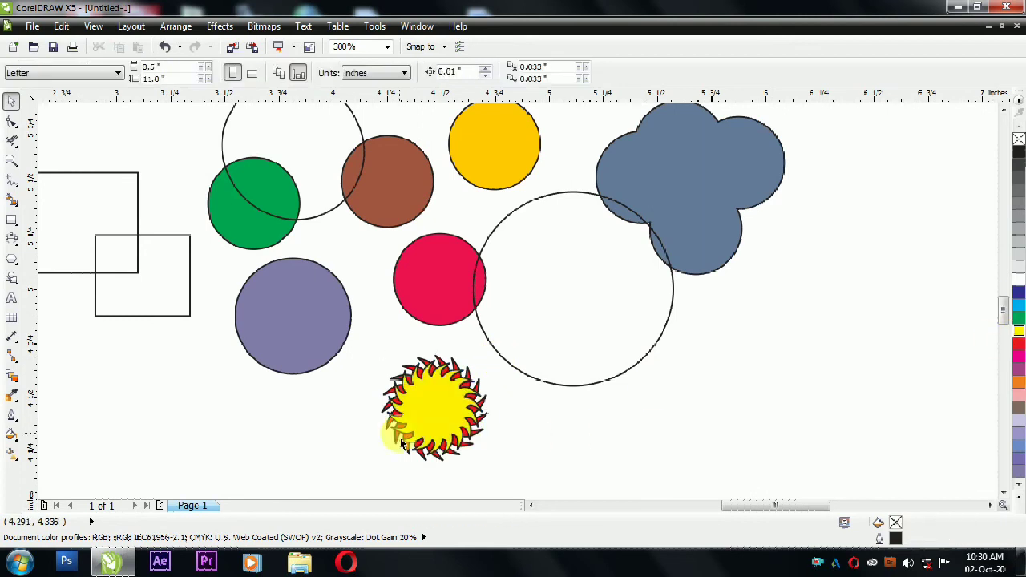
Select both stars, enlarge them together to about 1.6 inches across and move them below the circles.
scroll(400, 473, "up", 1)
scroll(452, 289, "down", 1)
left_click_drag(413, 399, 474, 337)
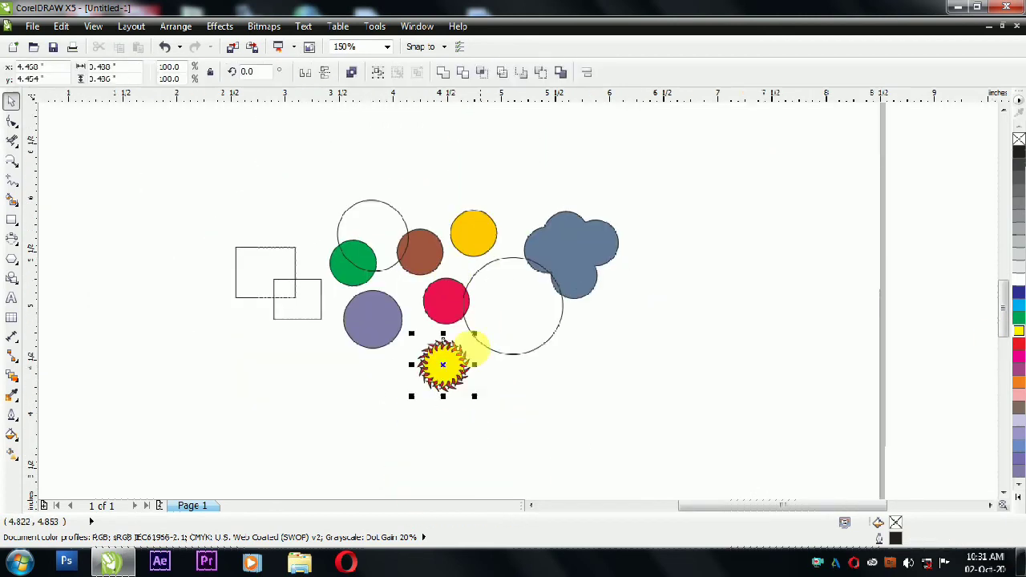
left_click_drag(474, 397, 546, 455)
left_click_drag(424, 350, 386, 432)
scroll(428, 182, "down", 2)
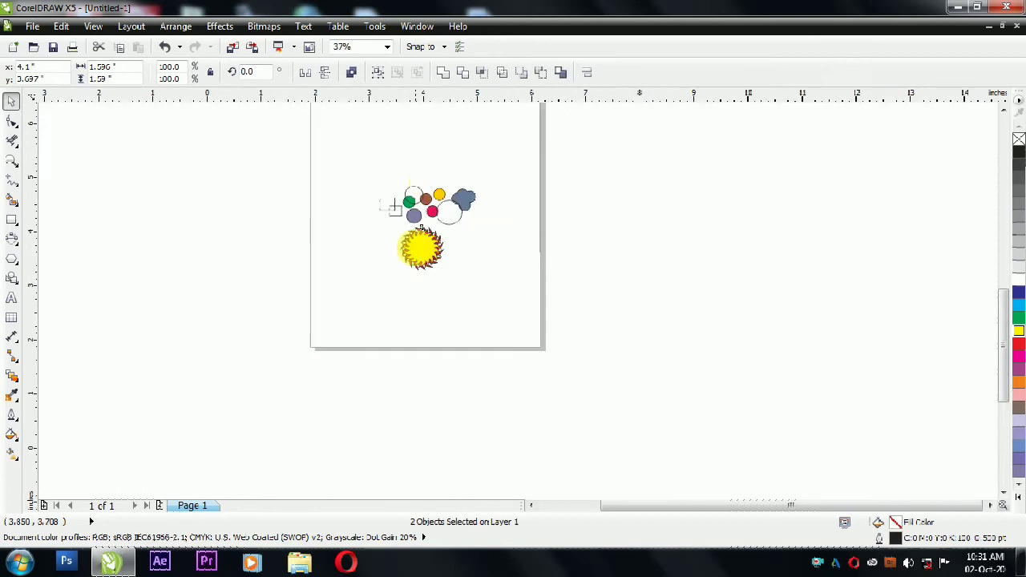
scroll(415, 247, "up", 2)
left_click_drag(430, 279, 425, 371)
Duplicate the yellow star to the upper right and shrink the copy to about 0.86 inch beside the large star.
left_click(651, 266)
left_click_drag(454, 335, 582, 261)
right_click(644, 263)
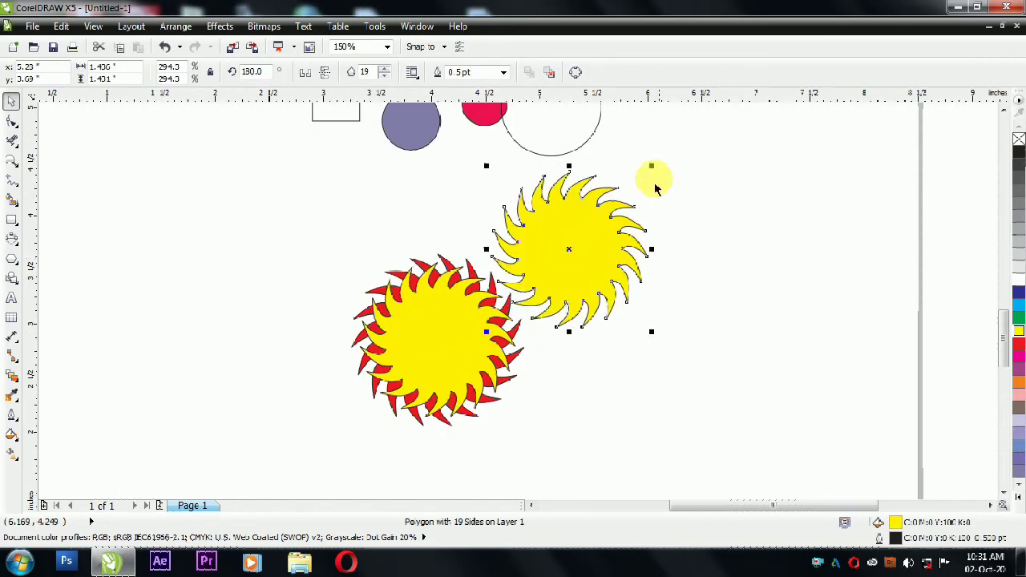
left_click_drag(651, 167, 587, 231)
left_click_drag(542, 293, 550, 278)
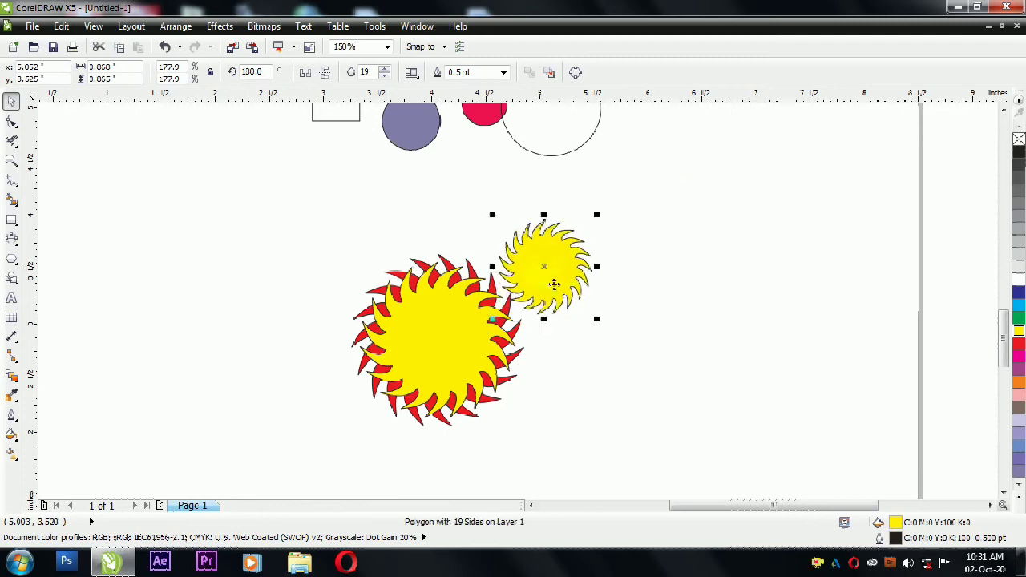
Place horizontal and vertical guidelines through the centre of the large yellow star.
left_click(480, 325)
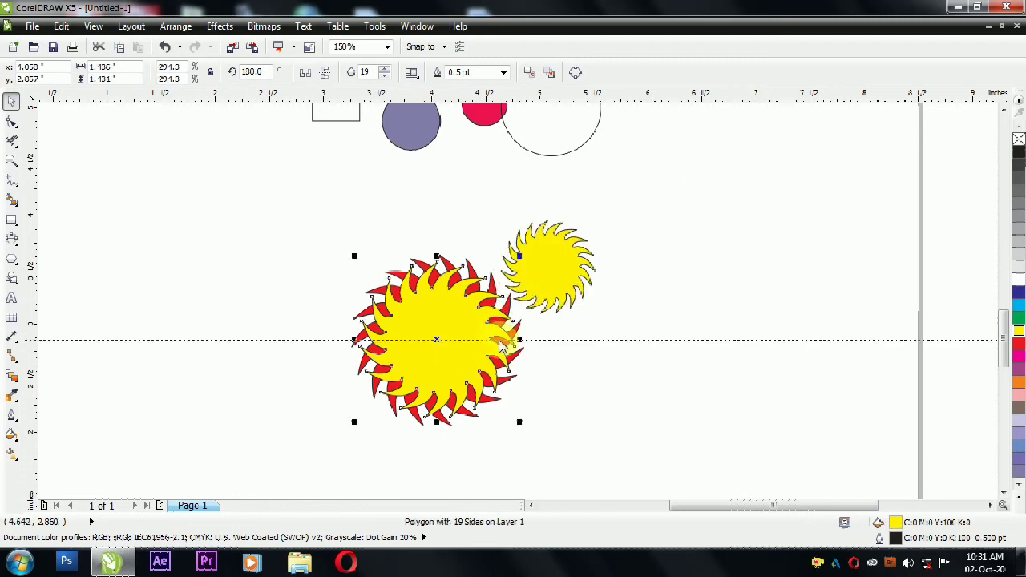
left_click_drag(499, 340, 499, 340)
left_click(447, 304)
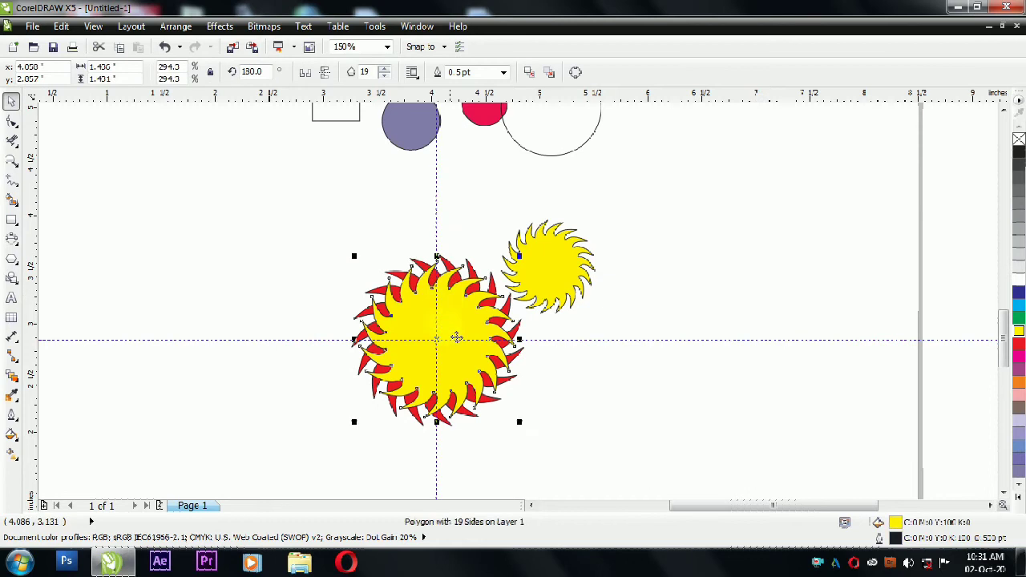
Select the small and large yellow stars and move their rotation centre to the guideline intersection.
left_click(549, 268)
left_click(467, 334, "shift")
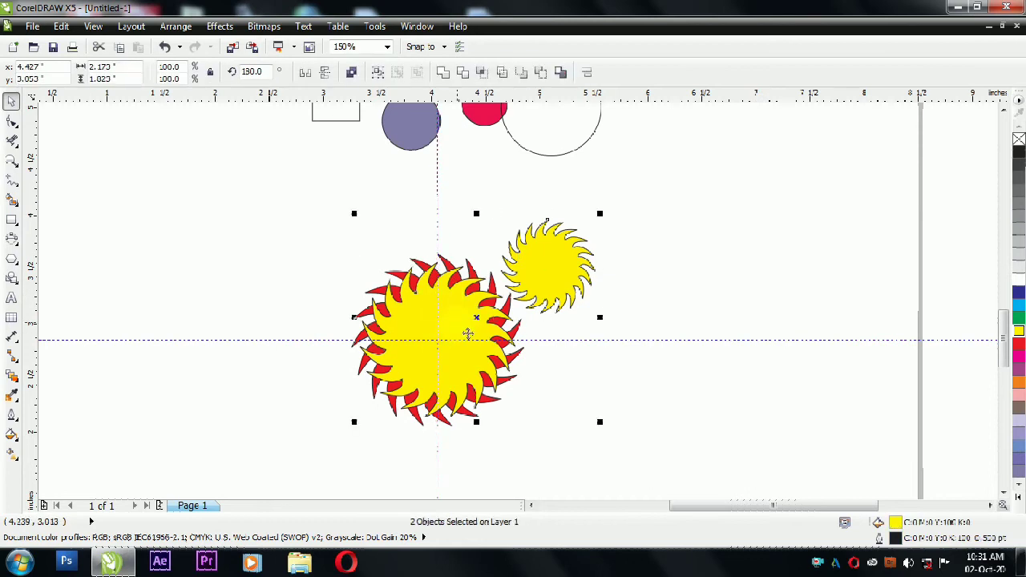
left_click(548, 271)
left_click_drag(476, 317, 445, 342)
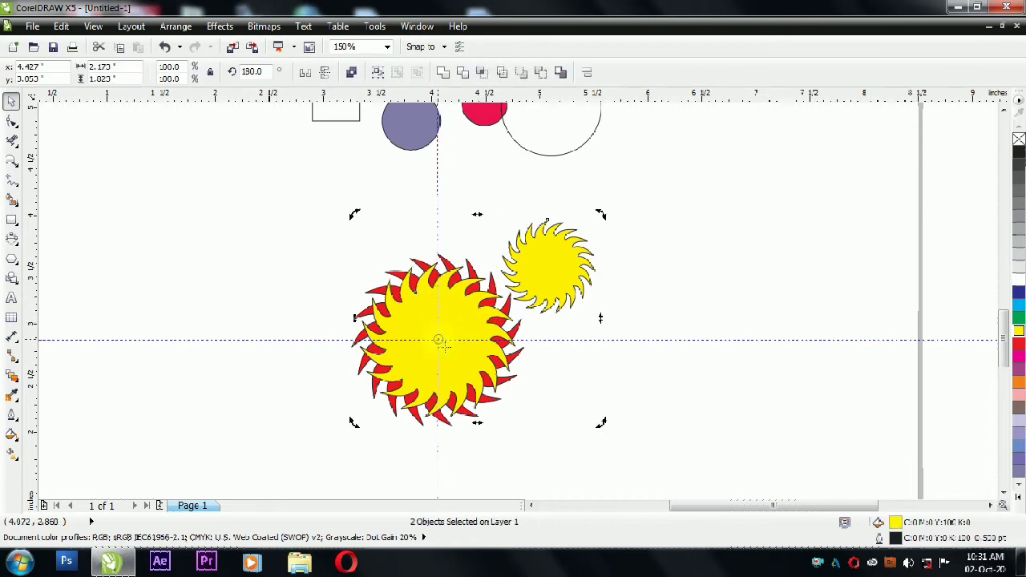
Rotate a copy of the two stars clockwise about the guideline intersection and repeat it until eight small stars ring the centre.
left_click_drag(600, 213, 629, 361)
key("ctrl+r")
key("ctrl+r")
key("ctrl+r")
key("ctrl+r")
key("ctrl+r")
key("ctrl+r")
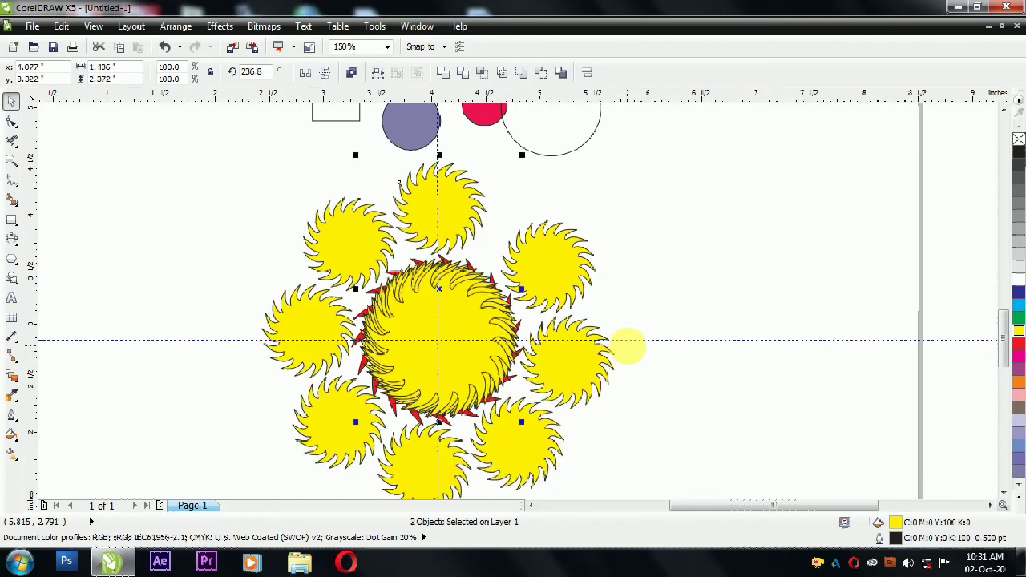
Select the whole star arrangement and rotate it clockwise about its centre.
left_click(654, 339)
scroll(669, 206, "down", 3)
left_click_drag(665, 196, 330, 424)
left_click_drag(593, 164, 475, 393)
left_click(670, 277)
Select the eight small outer stars and fill them with red.
scroll(520, 196, "up", 1)
left_click(419, 251)
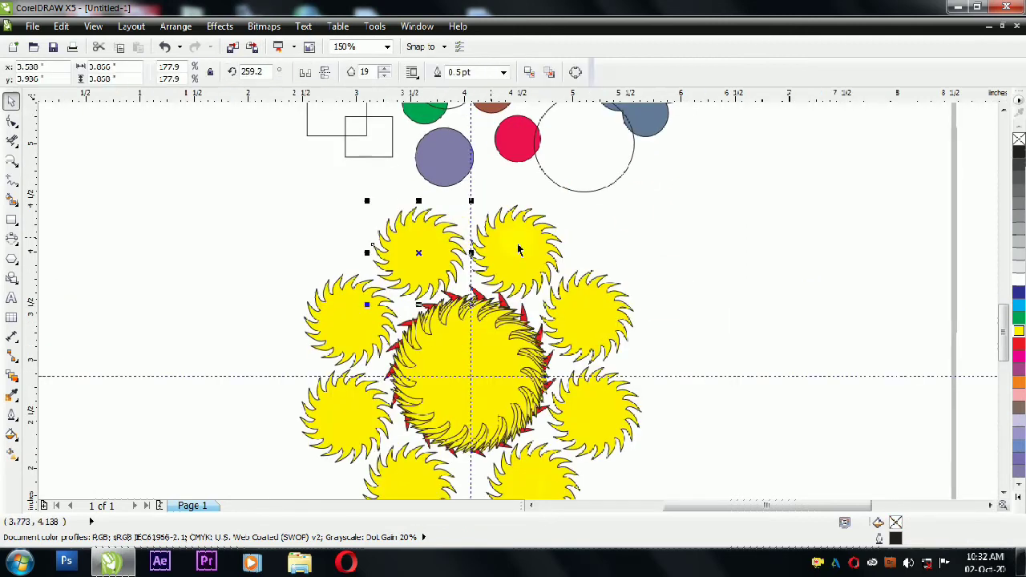
left_click(517, 247, "shift")
left_click(587, 318, "shift")
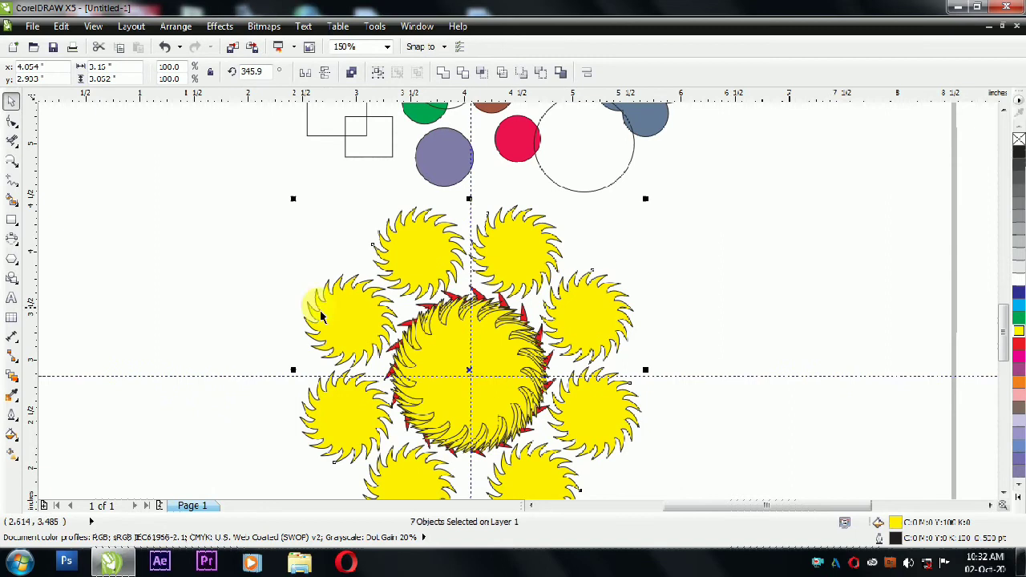
left_click(1018, 345)
key("Tab")
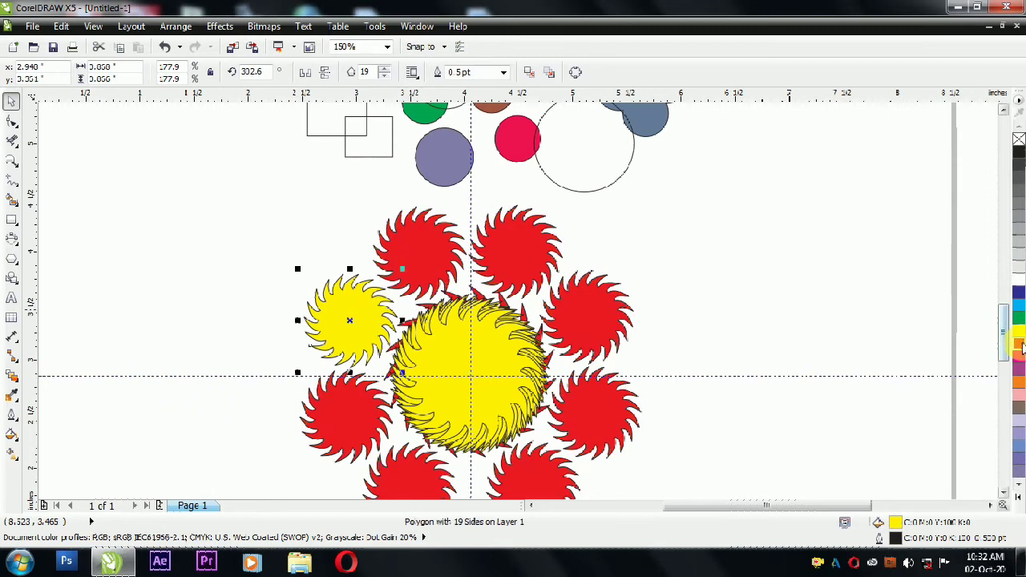
left_click(1019, 344)
left_click(794, 270)
Draw a narrow triangle about 0.62 by 1.94 inches beside the ring with a red fill and no outline.
scroll(600, 270, "down", 2)
scroll(515, 252, "up", 1)
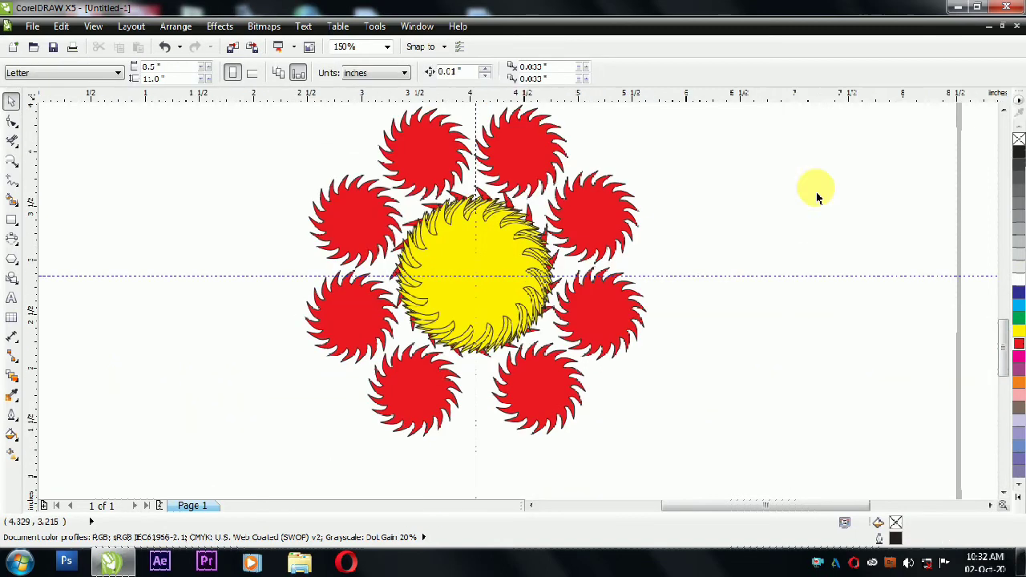
left_click(1003, 109)
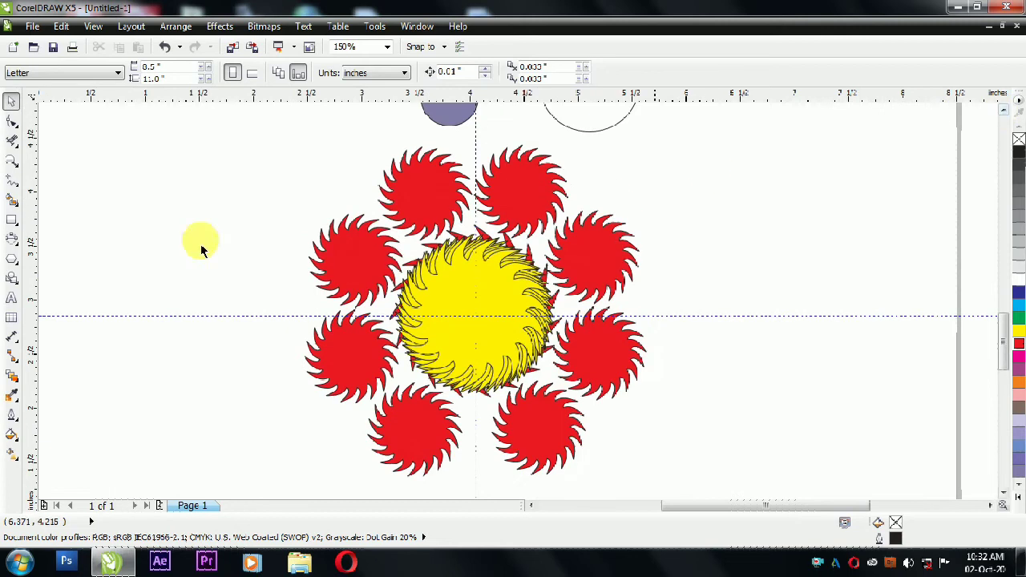
left_click(12, 178)
left_click(683, 186)
left_click(748, 394)
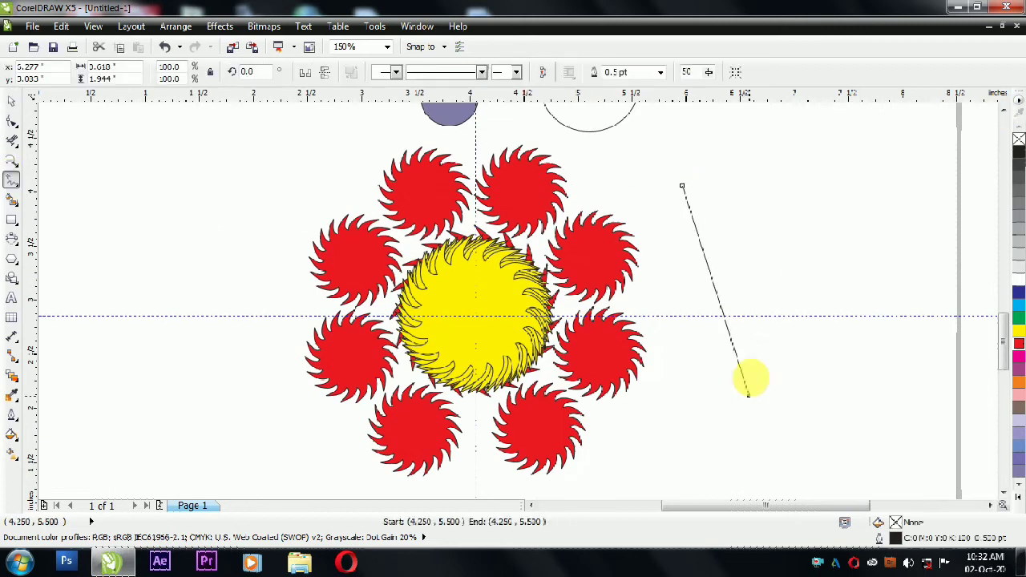
left_click(682, 186)
left_click(1018, 344)
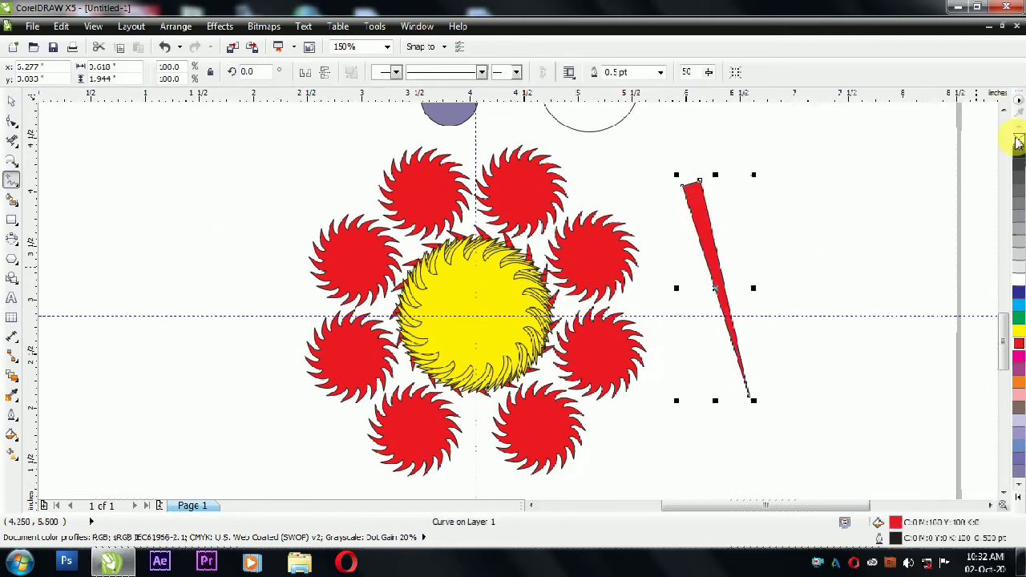
right_click(1019, 140)
Apply a gradient transparency to the red triangle, fading out its wide upper end.
left_click(12, 384)
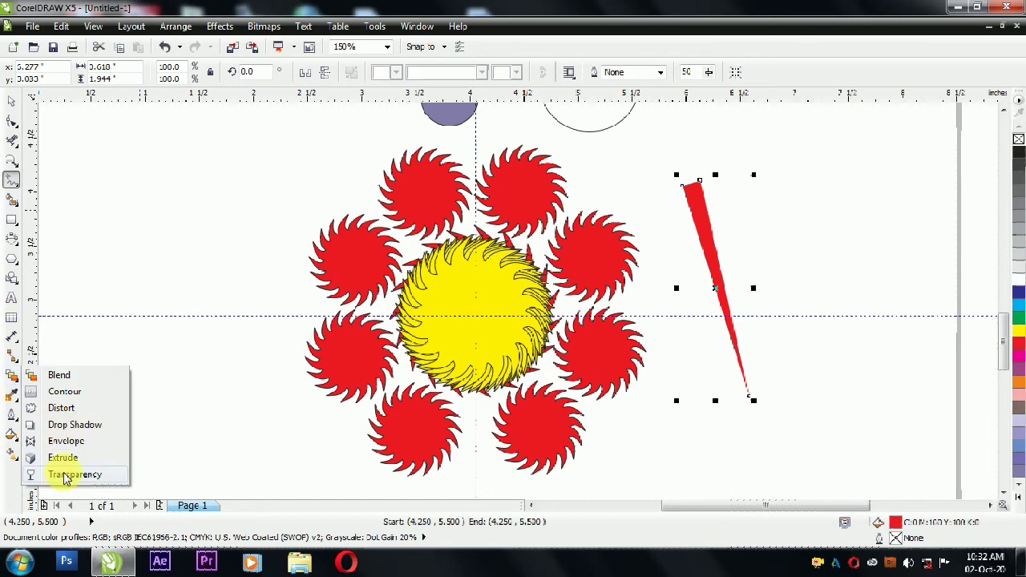
left_click(64, 471)
left_click_drag(696, 188, 745, 390)
Set the triangle's rotation centre at its pointed tip and move it off the page to the right.
left_click(11, 108)
left_click(713, 282)
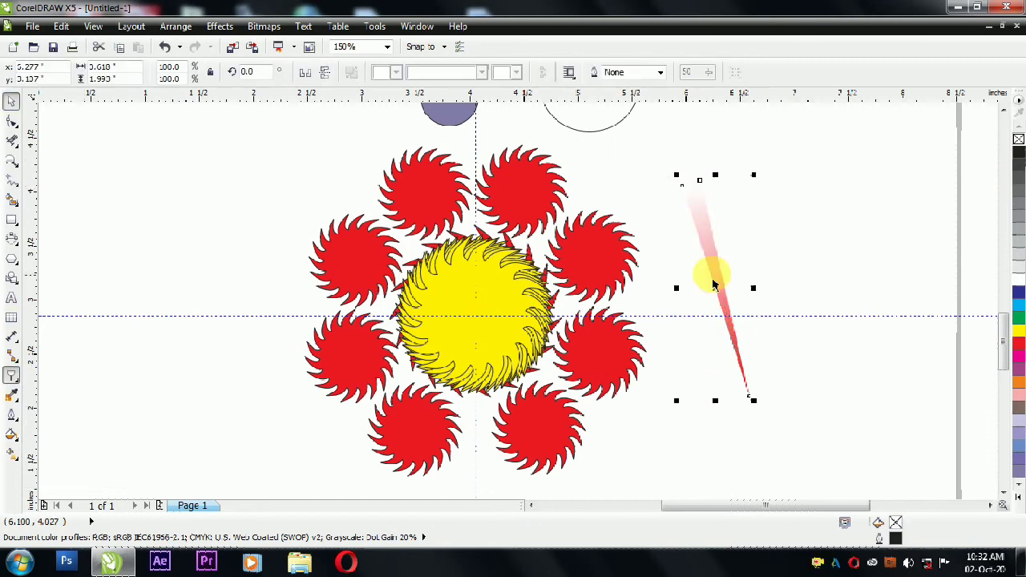
scroll(225, 249, "down", 2)
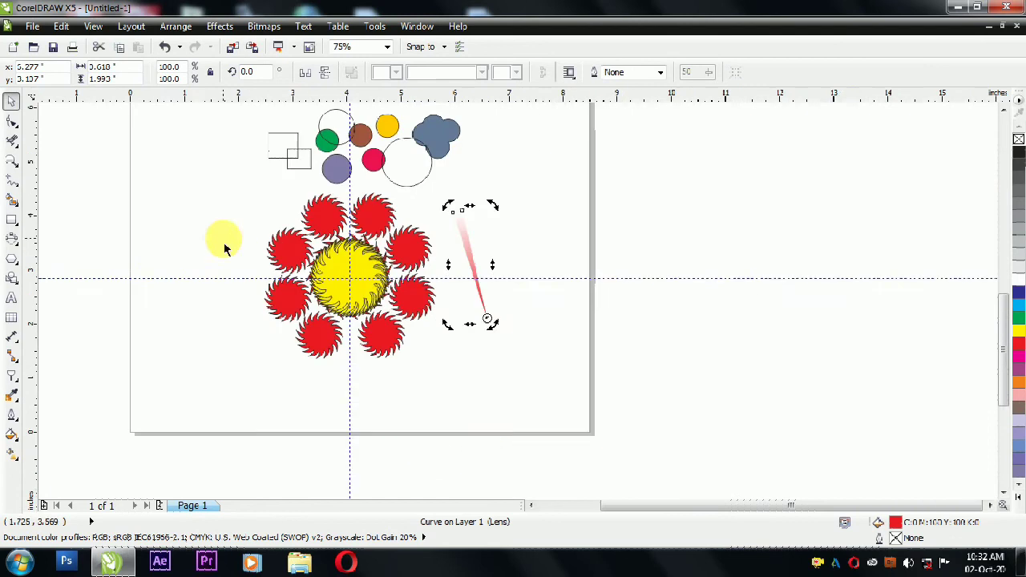
left_click_drag(480, 256, 655, 238)
Rotate a copy of the faded triangle slightly about its tip and repeat it around a full circle to form a sunburst.
left_click_drag(679, 179, 703, 199)
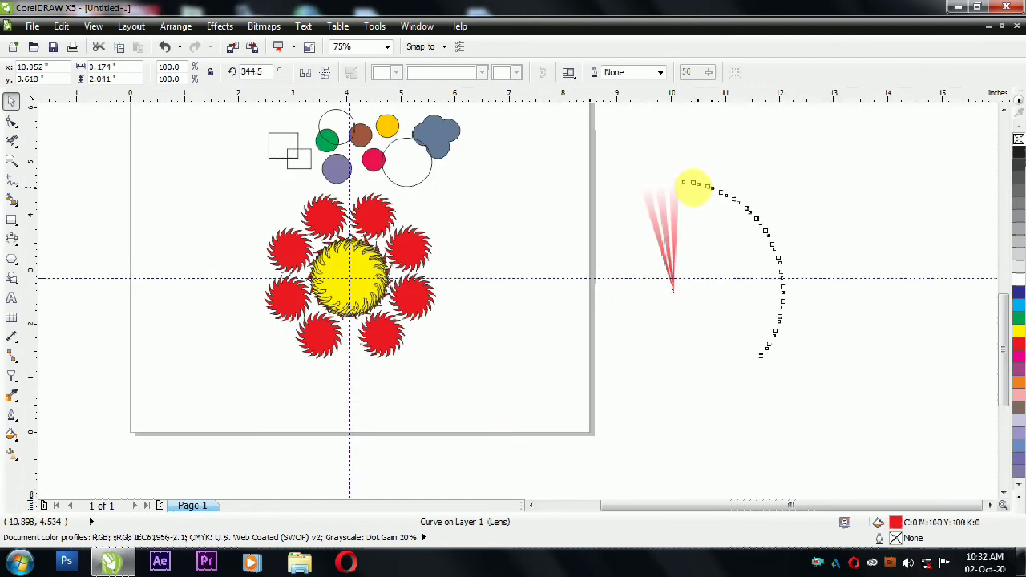
key("ctrl+r")
key("ctrl+r")
key("ctrl+r")
key("ctrl+r")
key("ctrl+r")
key("ctrl+r")
key("ctrl+r")
key("ctrl+r")
key("ctrl+r")
key("ctrl+r")
key("ctrl+r")
key("ctrl+r")
key("ctrl+r")
key("ctrl+r")
key("ctrl+r")
key("ctrl+r")
key("ctrl+r")
key("ctrl+r")
key("ctrl+r")
key("ctrl+r")
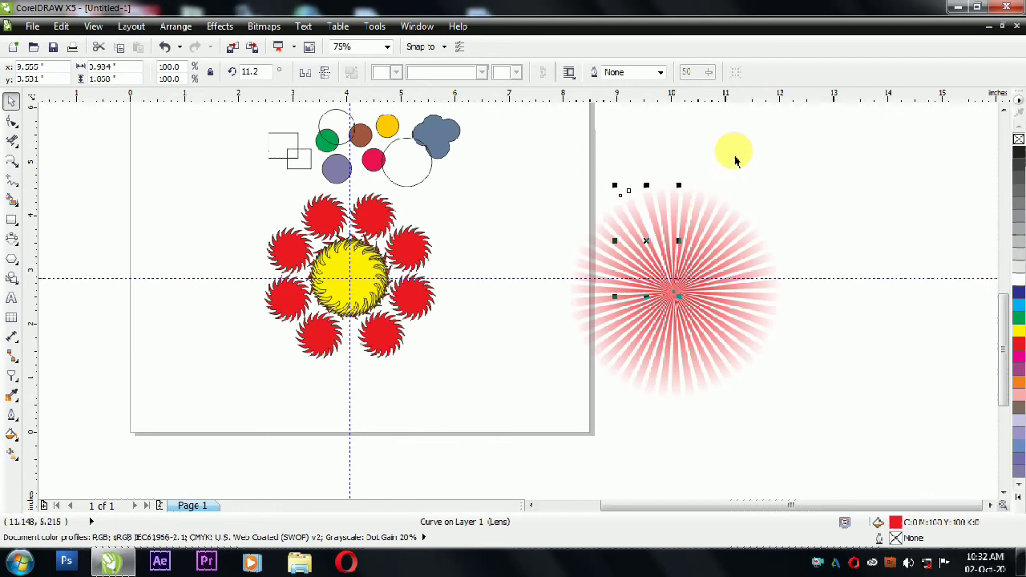
Select all rays of the sunburst and rotate them together about their common centre.
left_click_drag(826, 141, 513, 445)
left_click(596, 343)
left_click_drag(556, 403, 817, 366)
left_click_drag(798, 407, 858, 378)
left_click(757, 250)
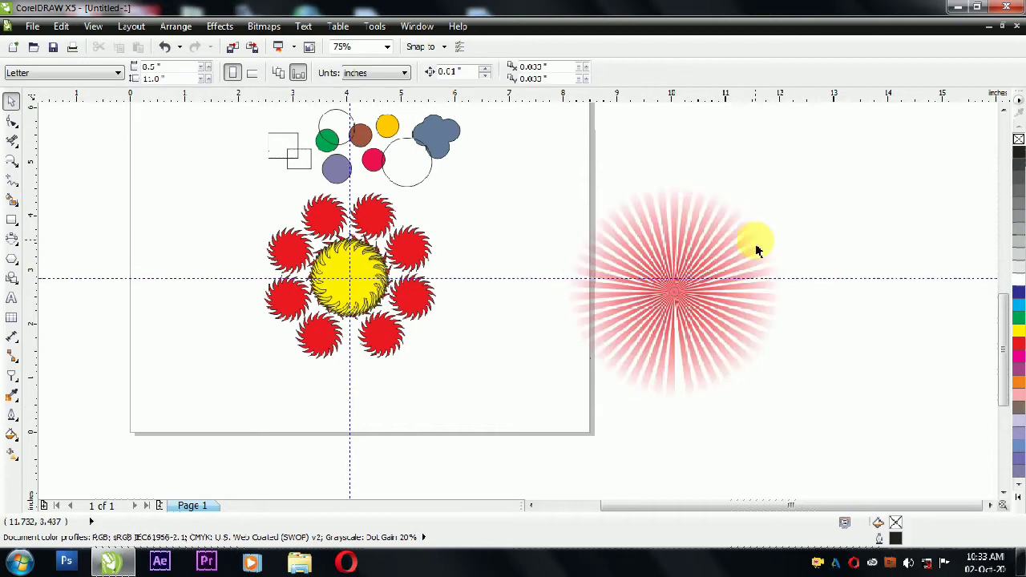
Duplicate the sunburst in place with a slight rotation and fill the copy with magenta C:0 M:100 Y:0 K:0.
scroll(713, 233, "up", 2)
scroll(537, 240, "down", 2)
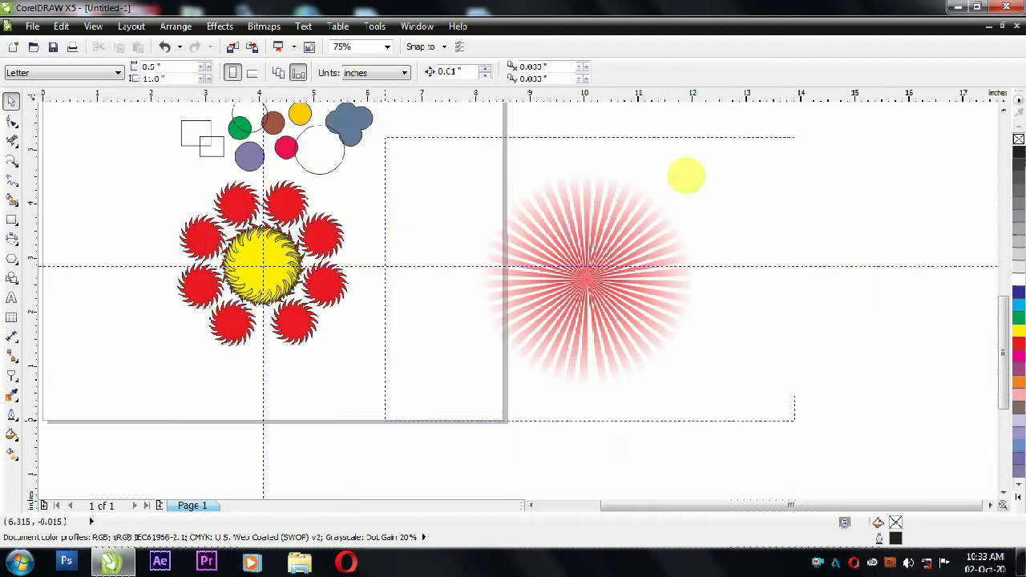
left_click(654, 187)
left_click_drag(662, 197, 724, 217)
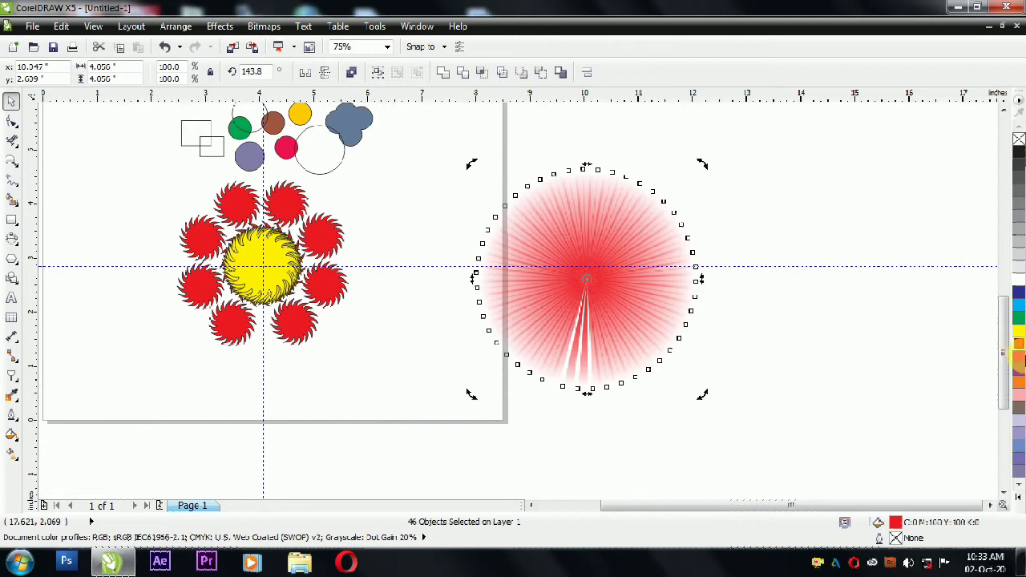
left_click(1013, 340)
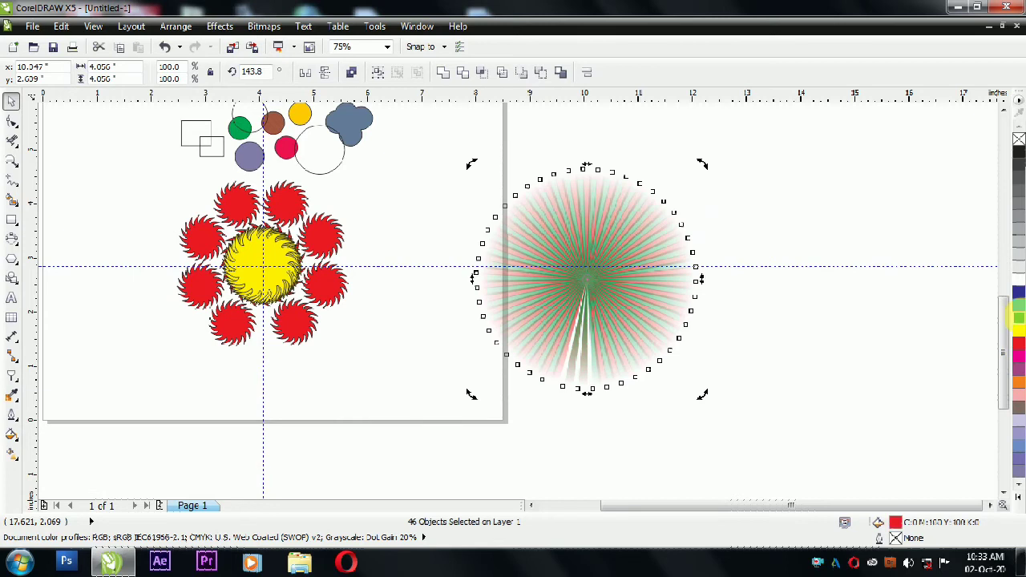
left_click(1011, 355)
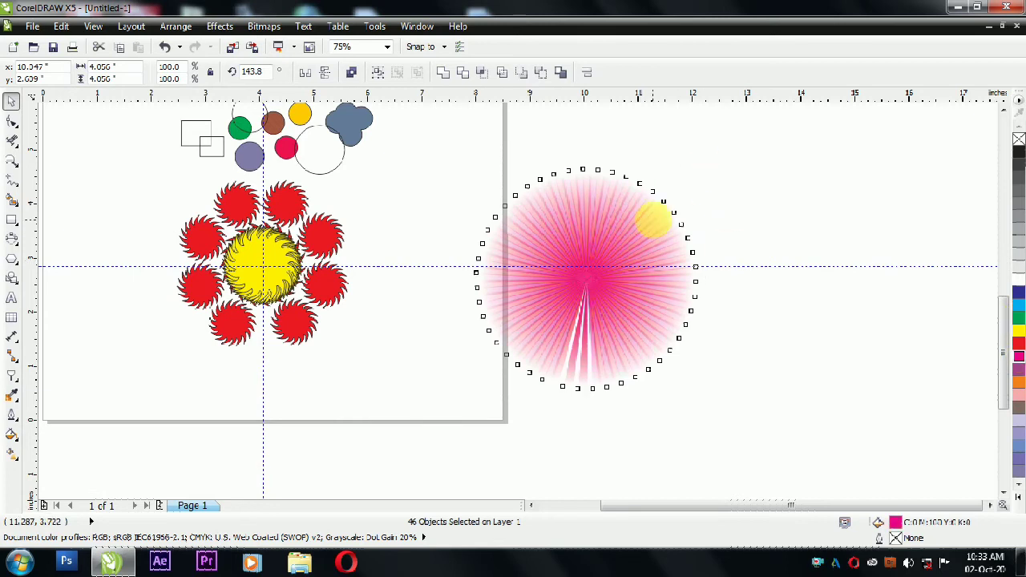
Shrink the magenta sunburst copy about its centre to about 2.89 inches across and fill it with yellow.
left_click_drag(704, 192, 722, 160)
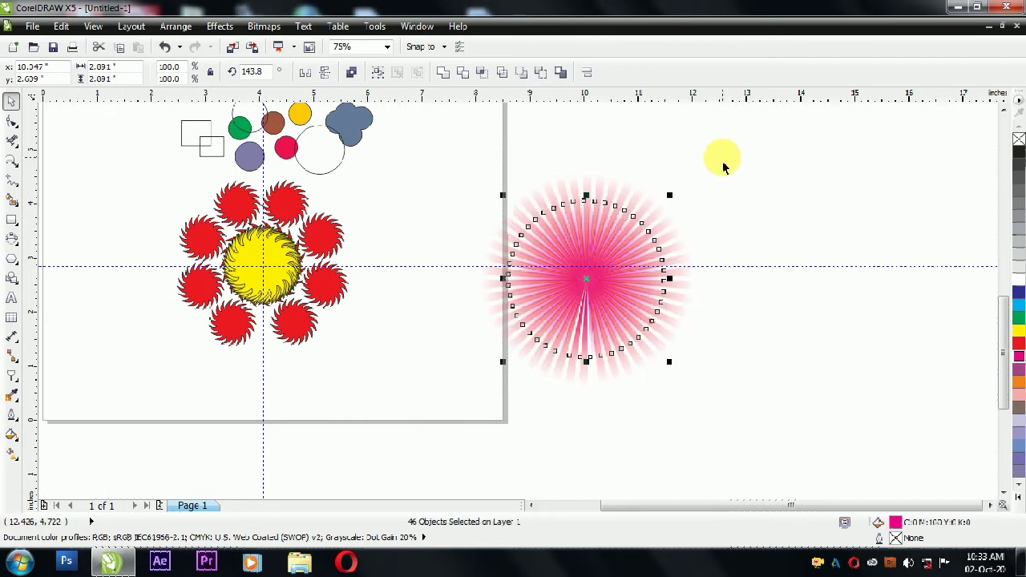
left_click(1013, 331)
left_click(788, 224)
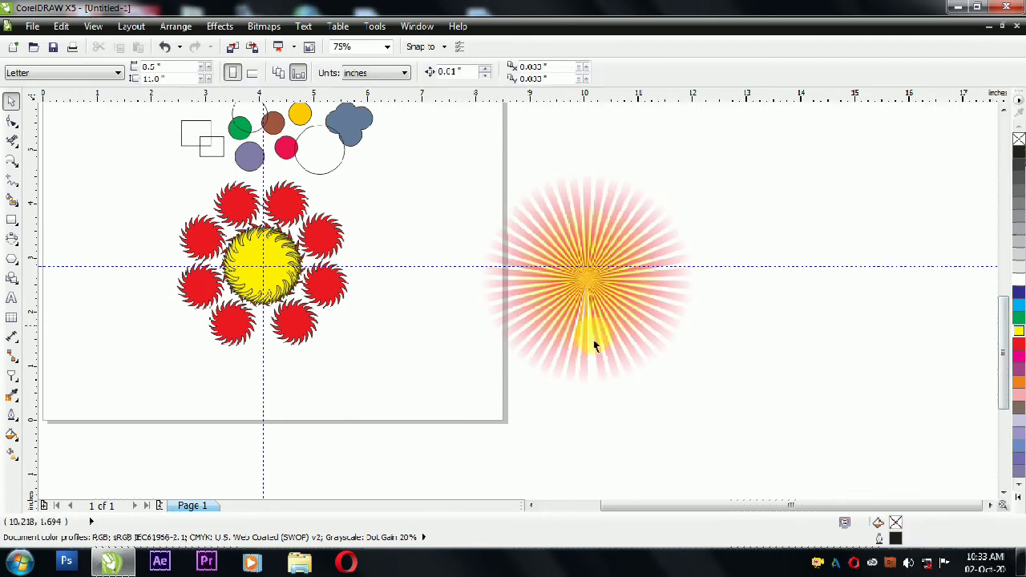
Draw a tall ellipse about 0.92 inches wide below the sunburst's centre and place a flattened, vertically mirrored copy of it over the centre.
scroll(571, 310, "up", 2)
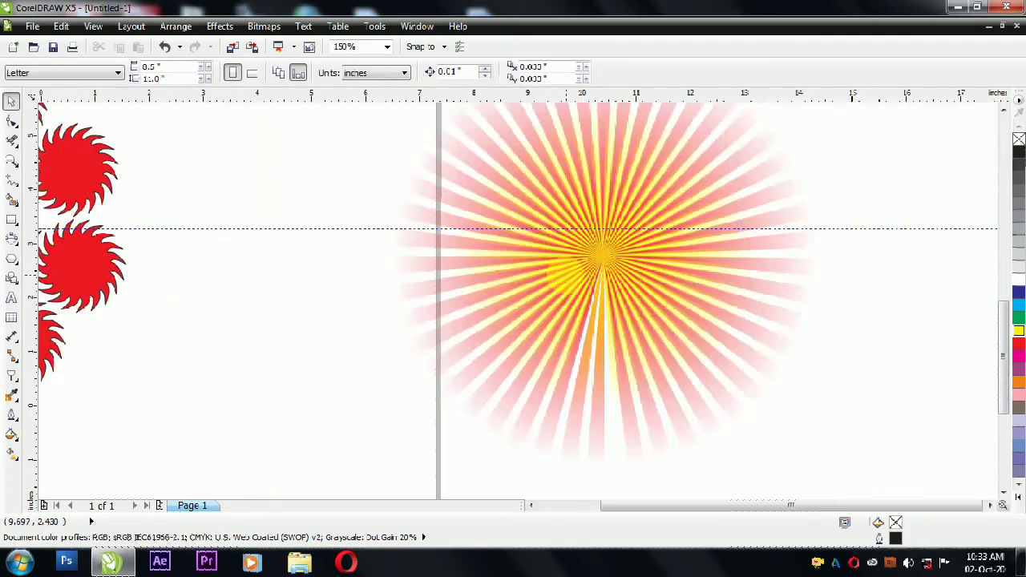
scroll(570, 258, "down", 2)
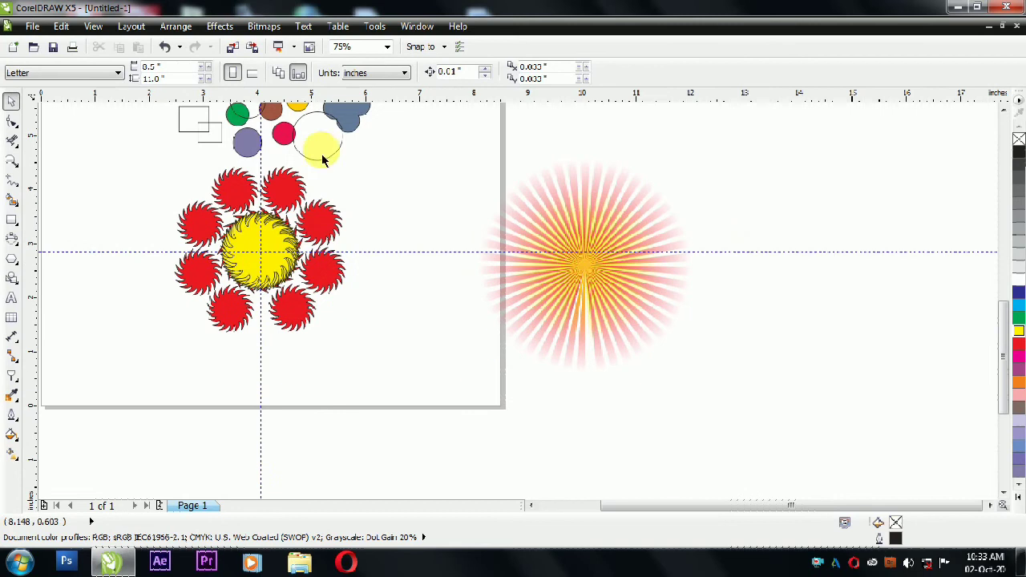
left_click_drag(321, 159, 582, 405)
left_click_drag(580, 356, 586, 244)
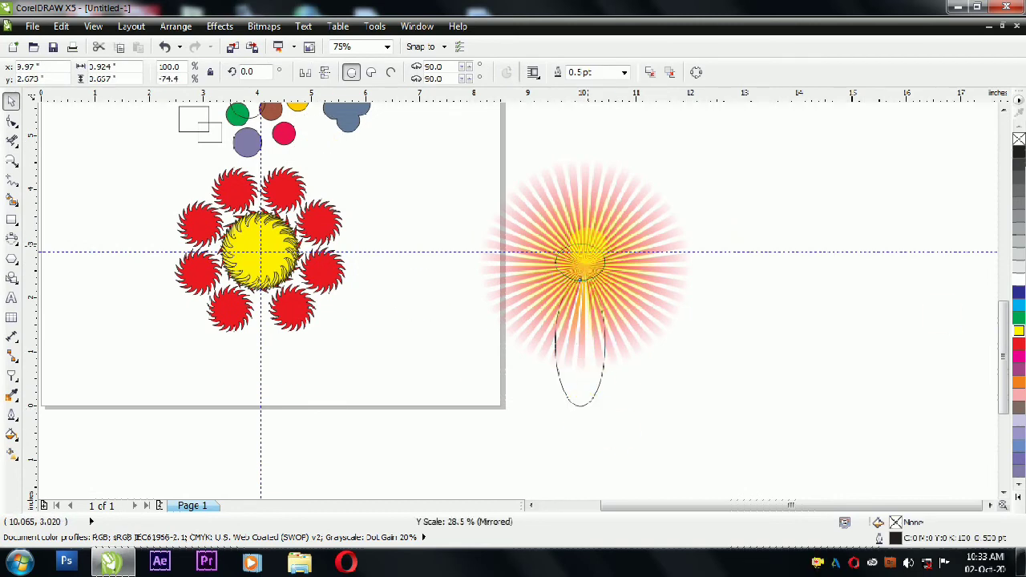
right_click(586, 244)
Fill both ellipses with red and bring the tall one to the front of the sunburst.
left_click(1018, 344)
left_click(602, 387)
left_click(1018, 344)
left_click(825, 370)
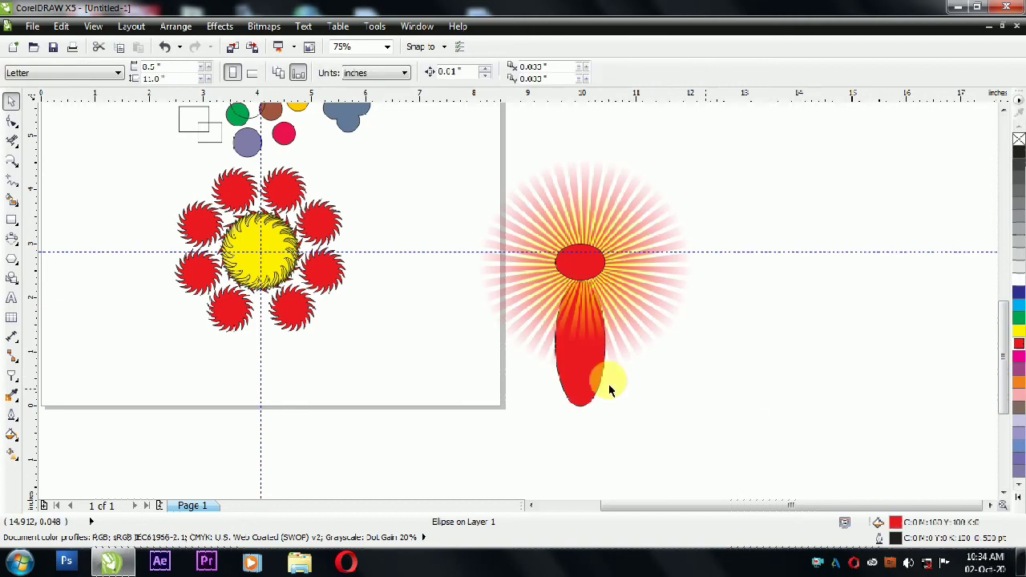
left_click(602, 391)
key("shift+Page_Up")
left_click(734, 294)
right_click(742, 172)
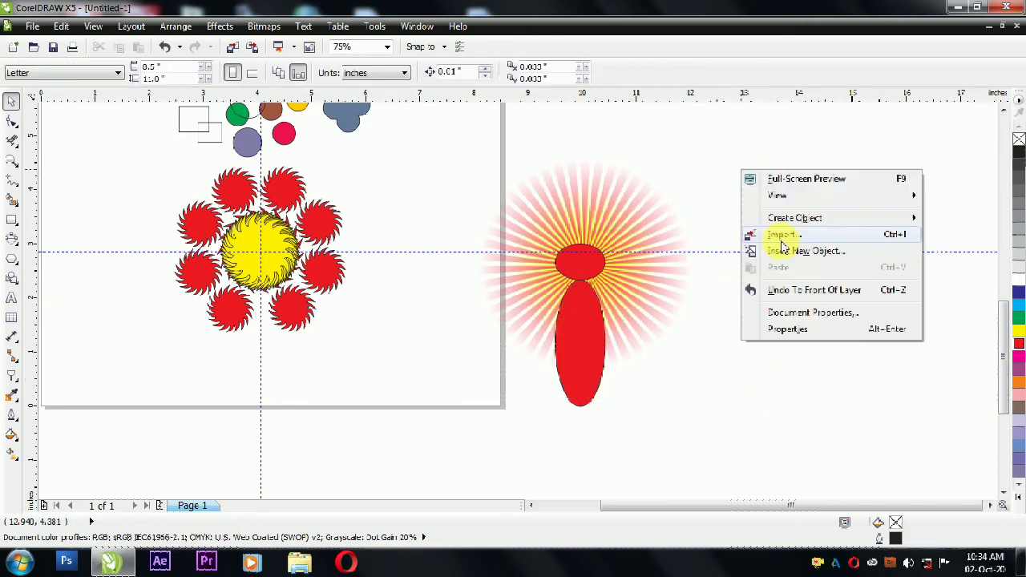
left_click(781, 236)
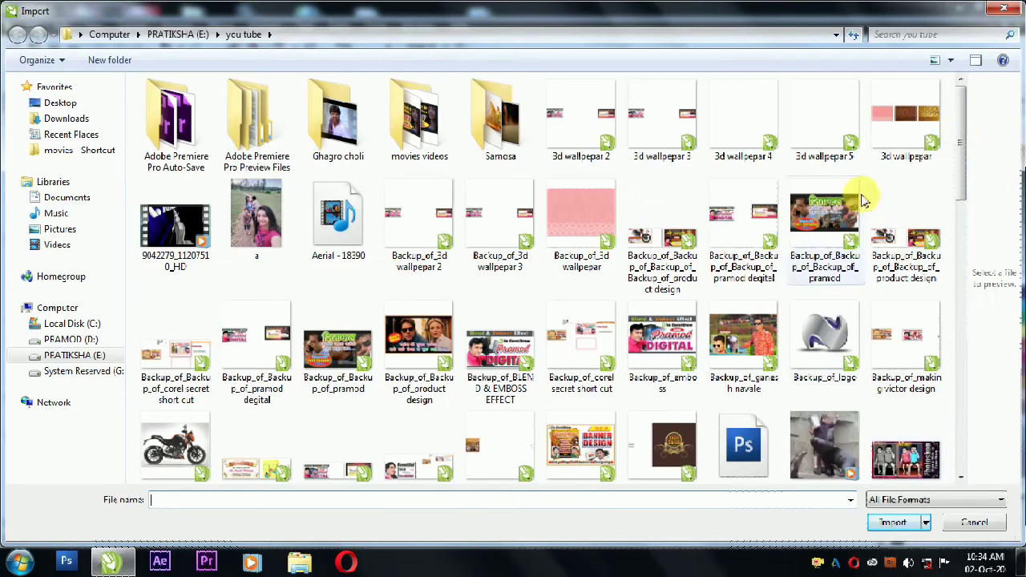
left_click_drag(964, 155, 964, 232)
left_click_drag(943, 65, 941, 64)
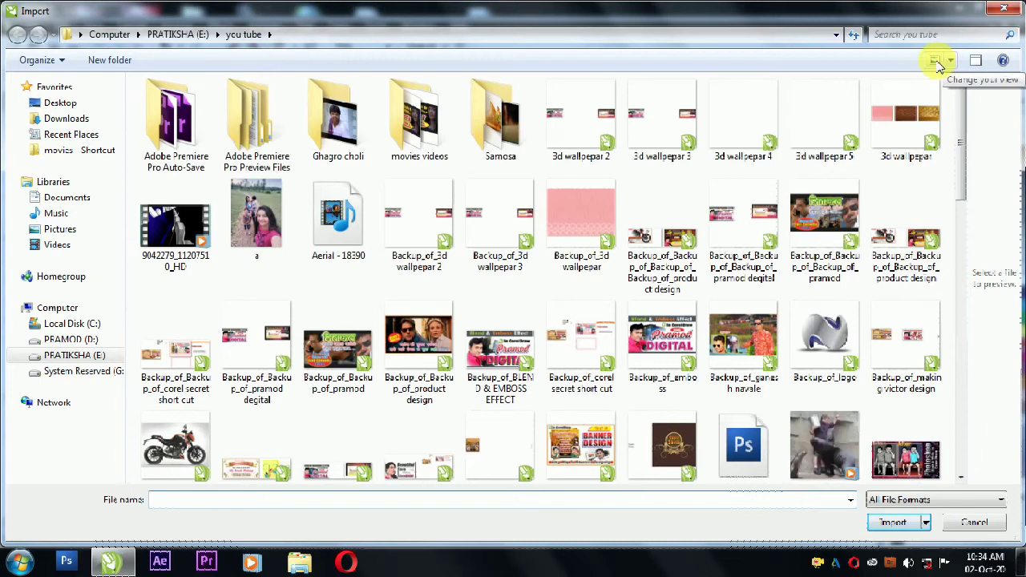
left_click(88, 340)
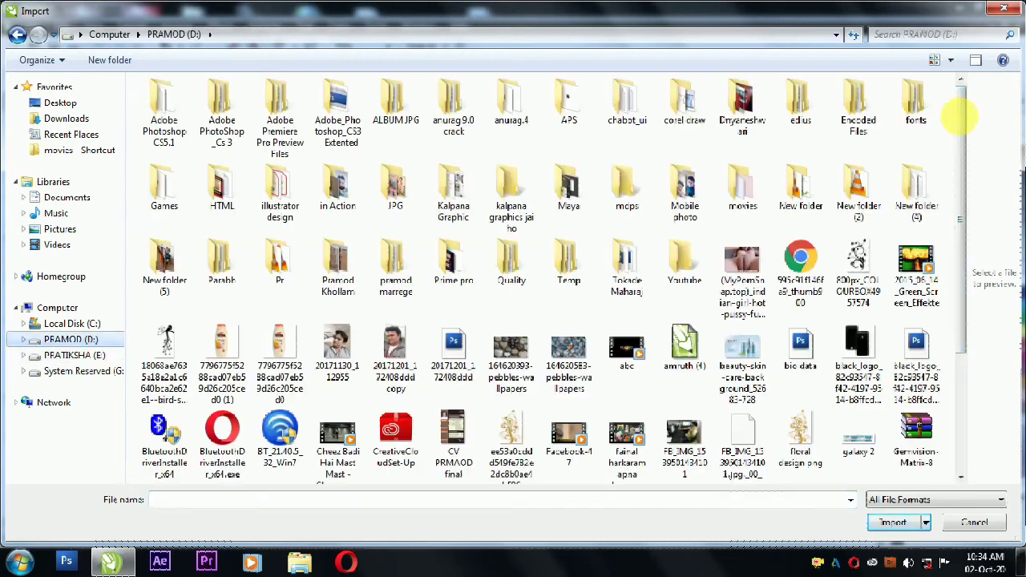
left_click_drag(959, 117, 860, 62)
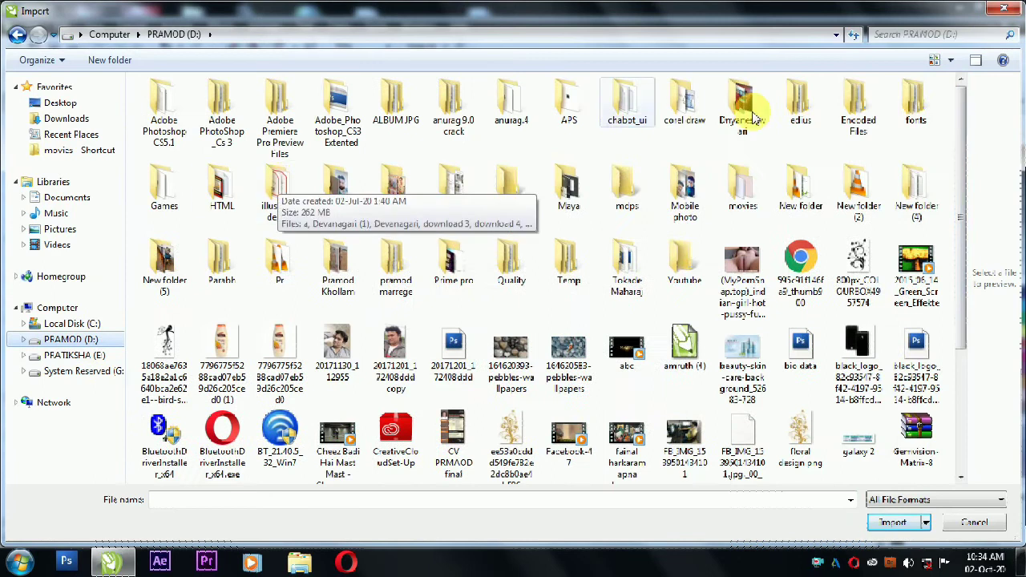
double_click(170, 282)
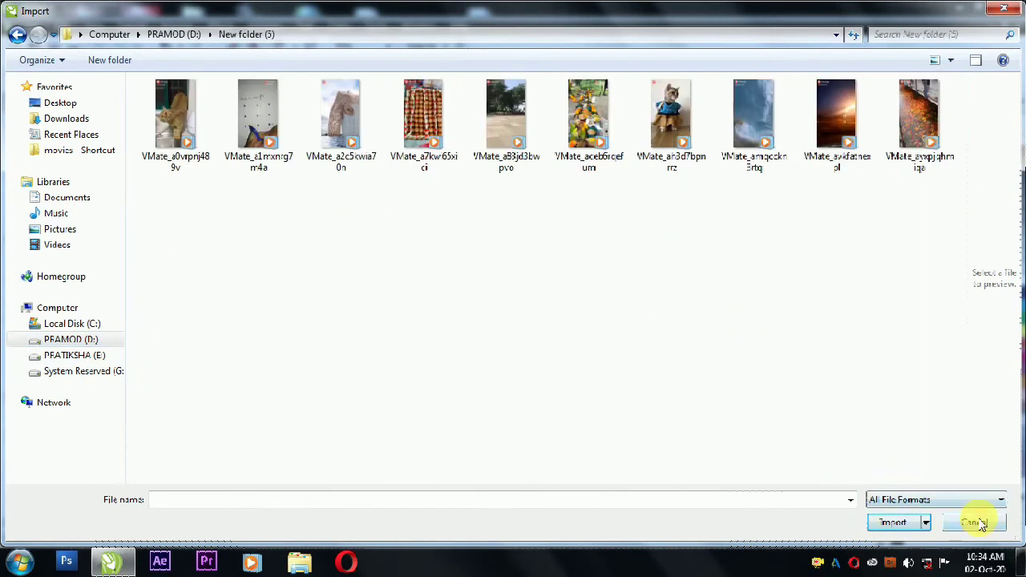
left_click(979, 521)
Narrow the small red ellipse over the sunburst's centre to nearly a circle and delete the horizontal guideline.
left_click(587, 316)
left_click(716, 400)
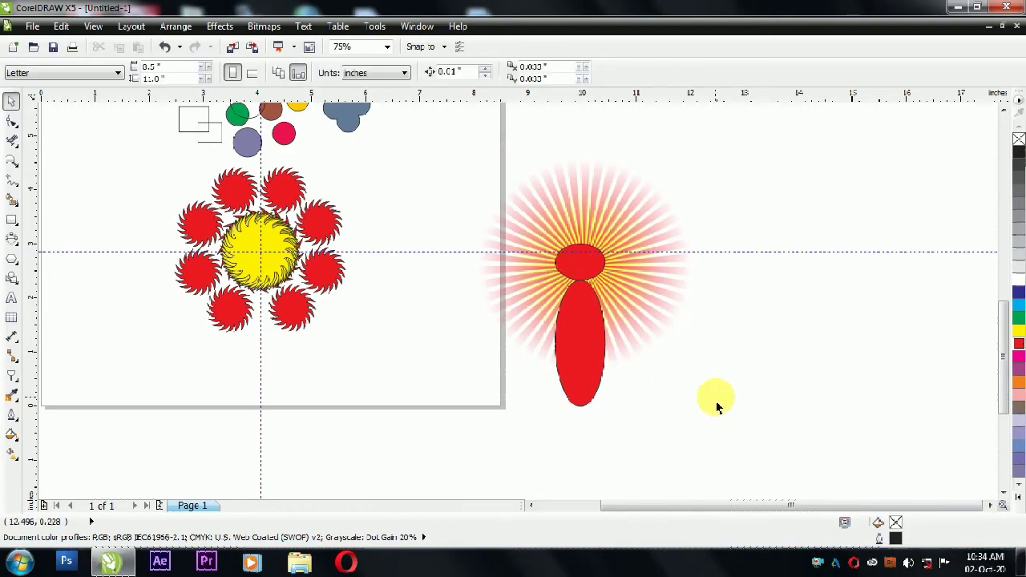
left_click(580, 262)
left_click(713, 252)
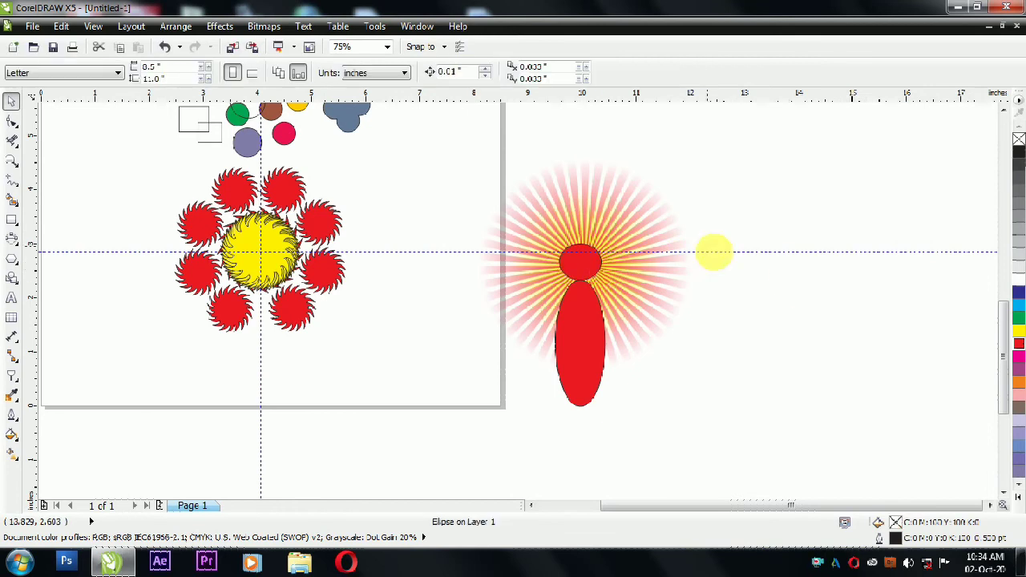
left_click(713, 252)
key("Delete")
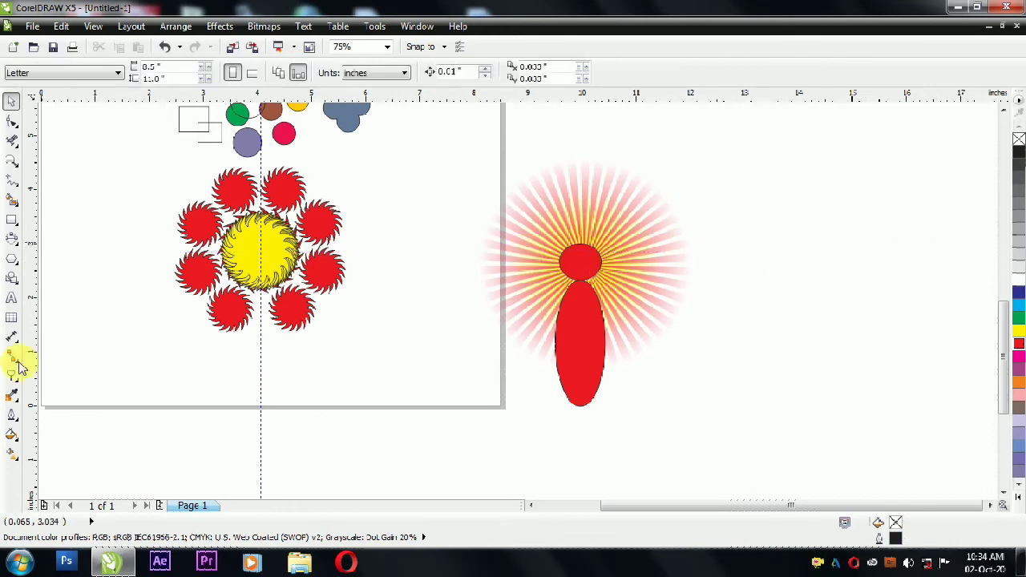
Draw a star about 1.8 inches across in the page's lower right corner and set its number of points to 84.
left_click(11, 258)
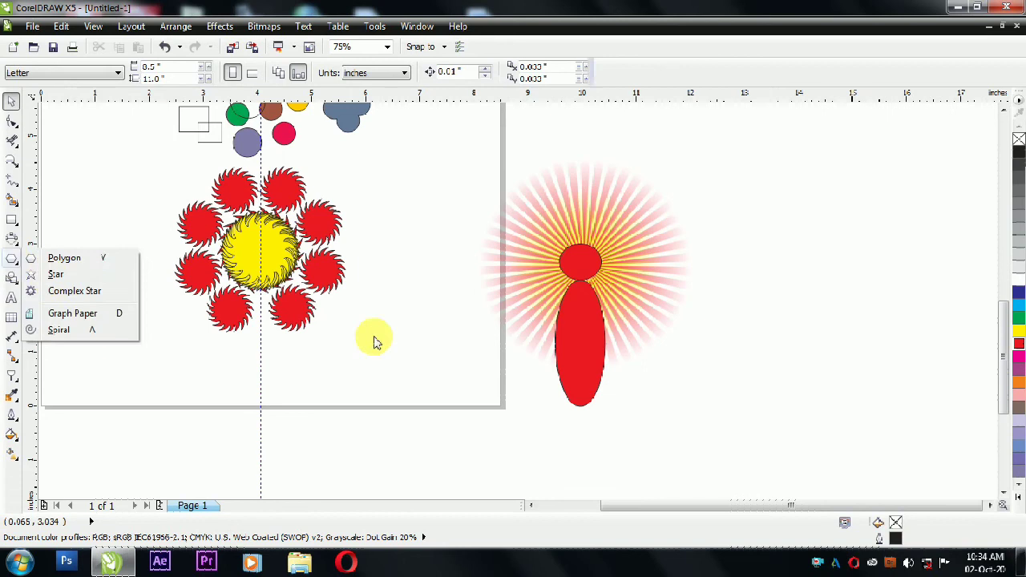
mouse_move(381, 322)
left_mouse_down()
mouse_move(483, 433)
mouse_move(441, 405)
mouse_move(478, 399)
mouse_move(501, 412)
left_mouse_up()
key("ctrl+z")
left_click_drag(385, 72, 404, 9)
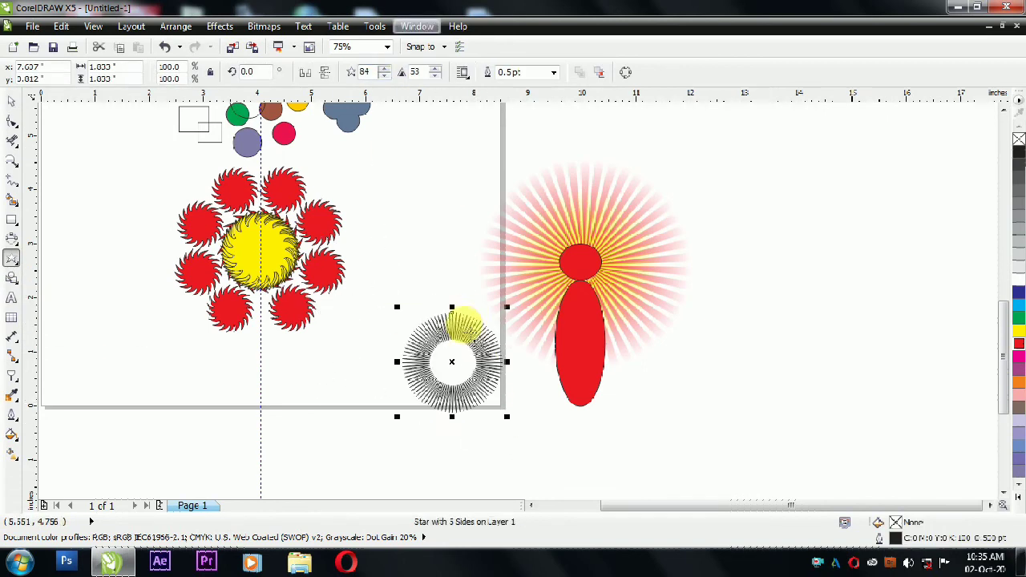
Move the 84-point star slightly inward on the page, fill it with red and remove its outline.
scroll(473, 356, "up", 1)
left_click_drag(484, 330, 423, 297)
left_click(1018, 343)
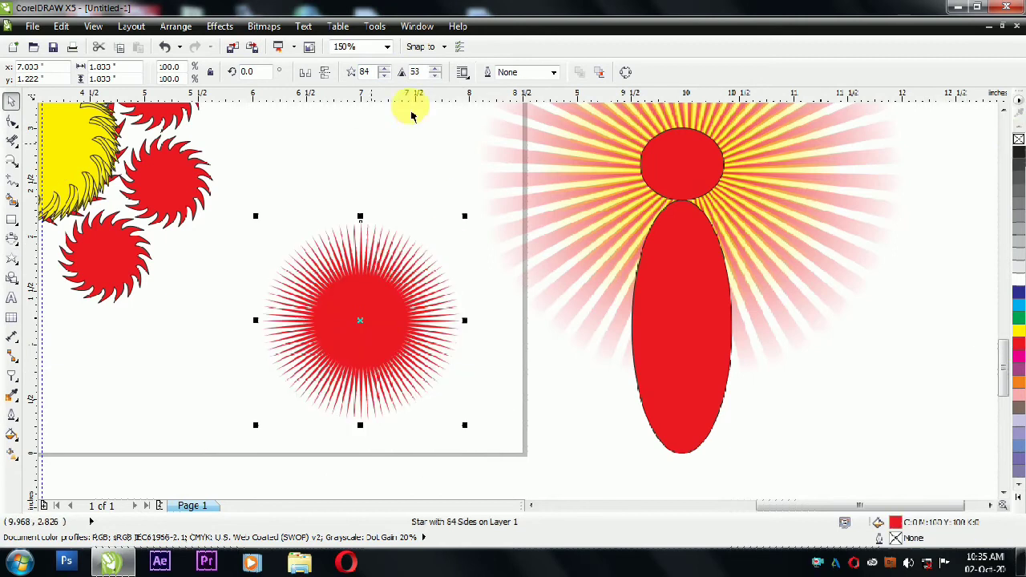
Set the red star's sharpness to 13 and its number of points to 68.
left_click_drag(436, 82, 440, 178)
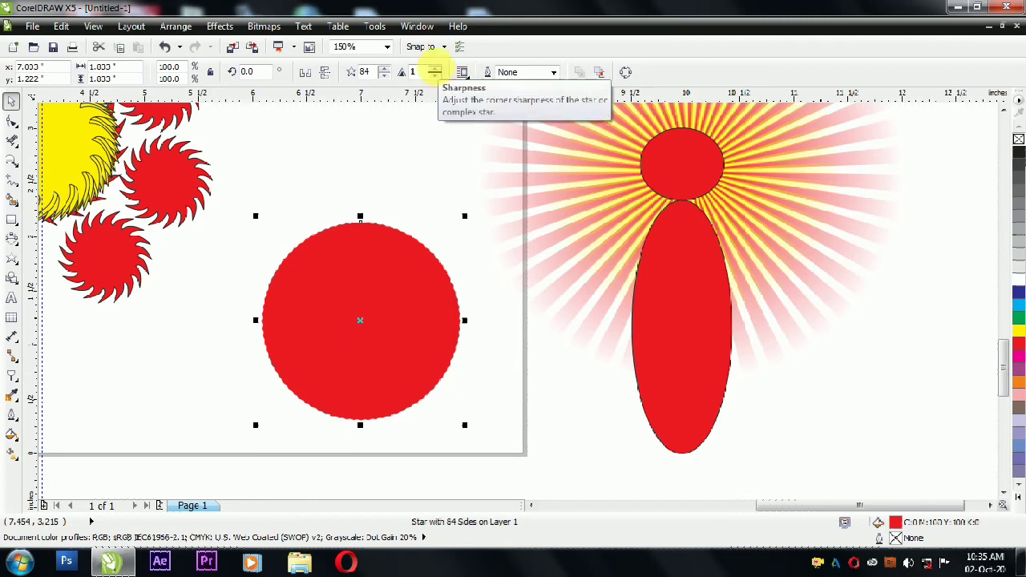
left_click(434, 69)
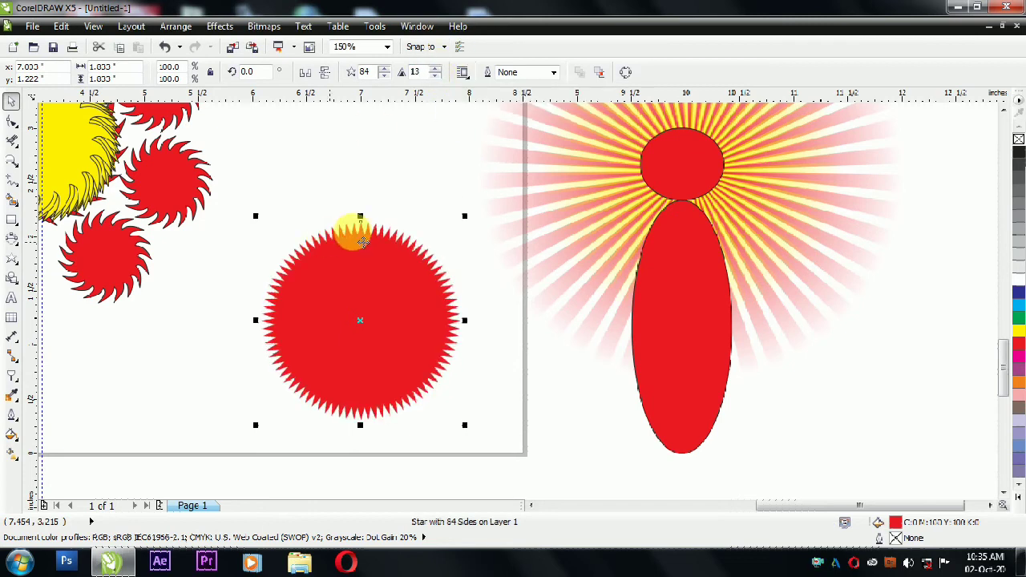
left_click_drag(388, 81, 395, 238)
left_click(395, 239)
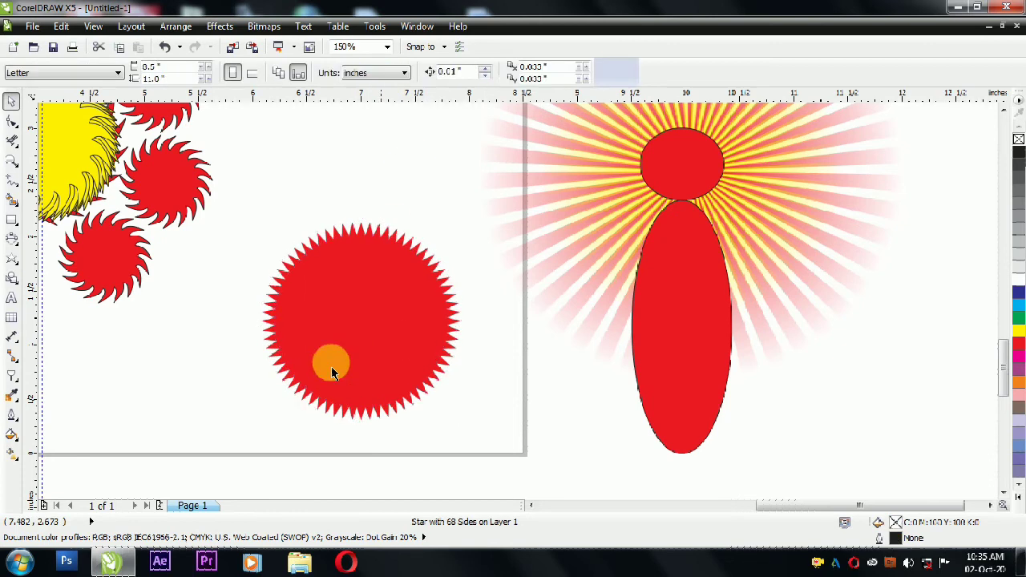
Draw a nine-pointed complex star with sharpness 2, size it to about 1.04 inches across over the red star and fill it with yellow.
left_click(11, 258)
left_click(73, 291)
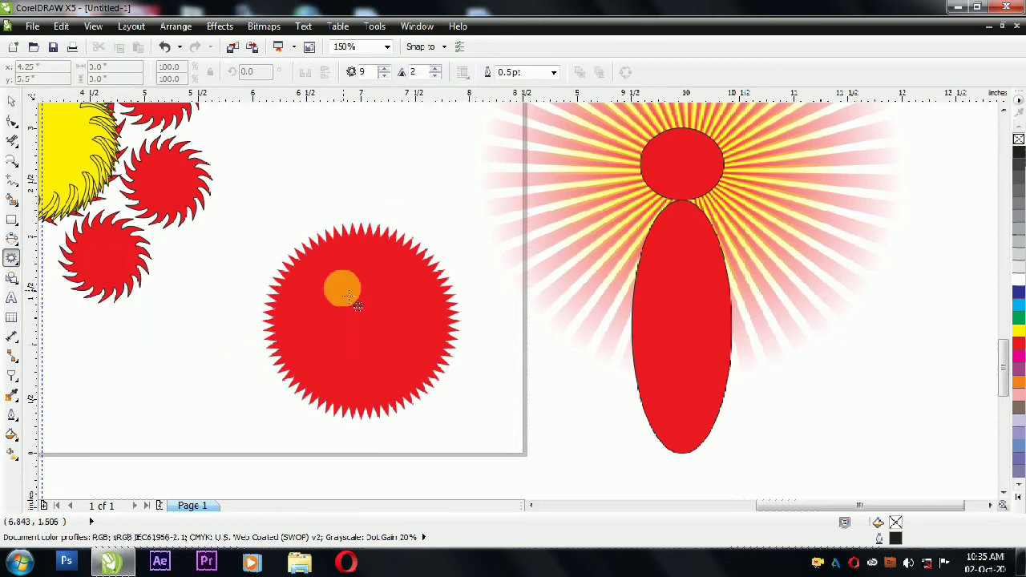
left_click_drag(244, 123, 523, 397)
left_click_drag(522, 122, 383, 317)
left_click(1018, 330)
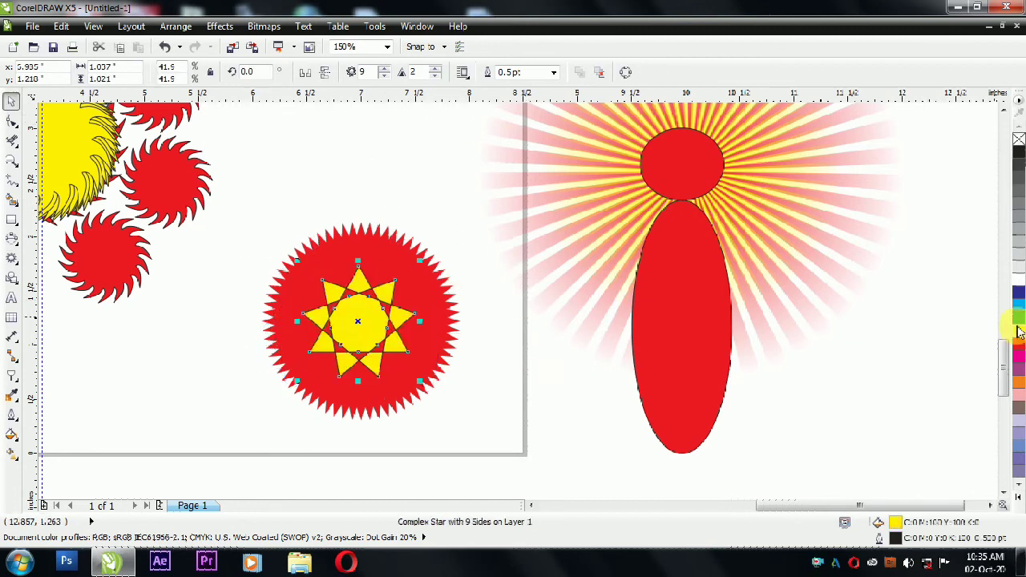
Align the yellow complex star and the red star on a common centre, then enlarge the yellow star to nearly fill the red one.
left_click(387, 337)
left_click(425, 298, "shift")
key("c")
key("e")
left_click(482, 383)
left_click(397, 317)
left_click_drag(420, 263, 457, 243)
key("Escape")
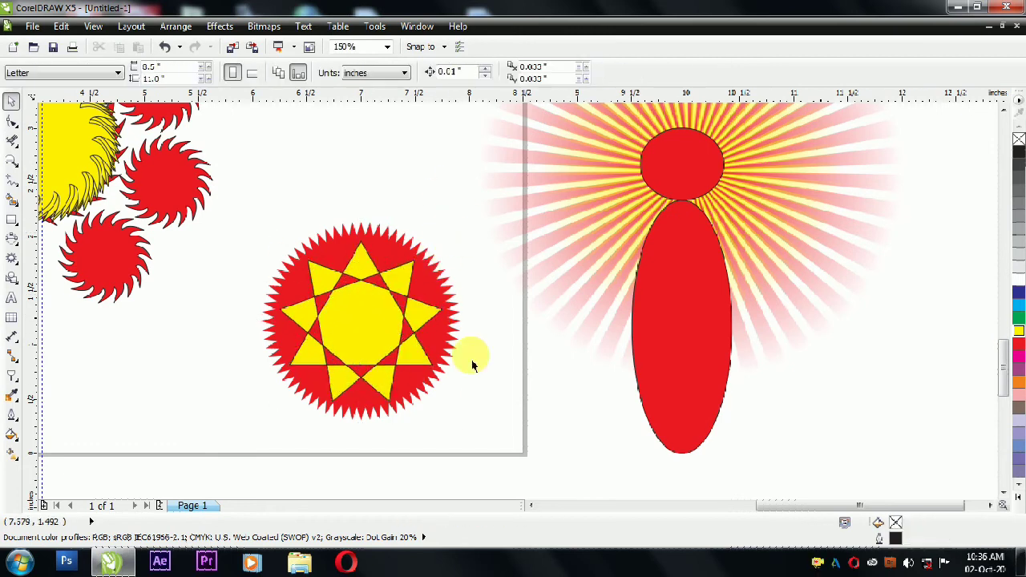
Enlarge the red and yellow stars together and reposition them between the red flower pattern and the sunburst.
scroll(540, 378, "down", 2)
left_click_drag(381, 277, 511, 432)
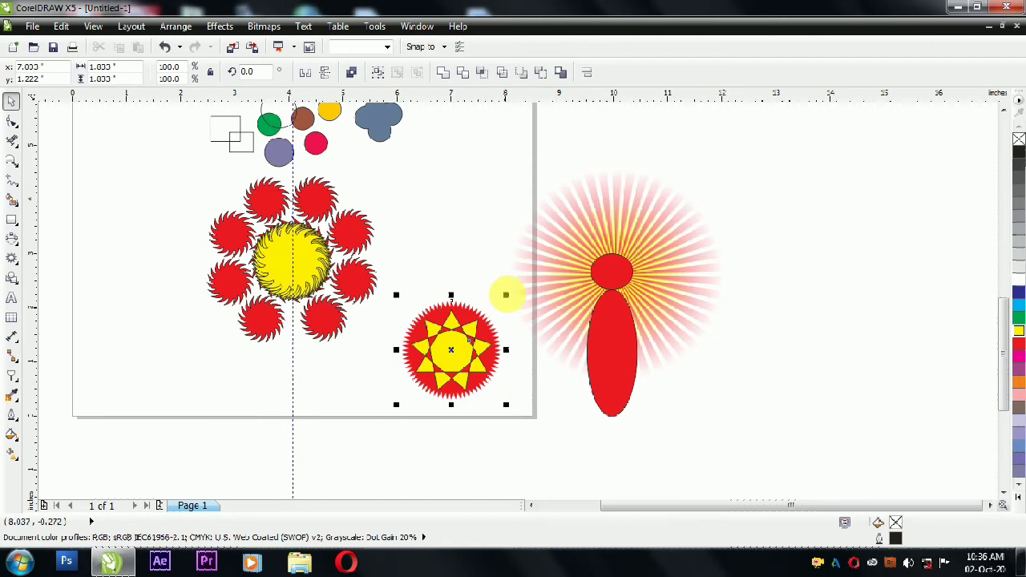
left_click_drag(506, 296, 511, 297)
left_click_drag(471, 350, 462, 222)
Make a copy of the yellow complex star rotated to 338.8 degrees about its centre and fill it with green.
left_click(432, 303)
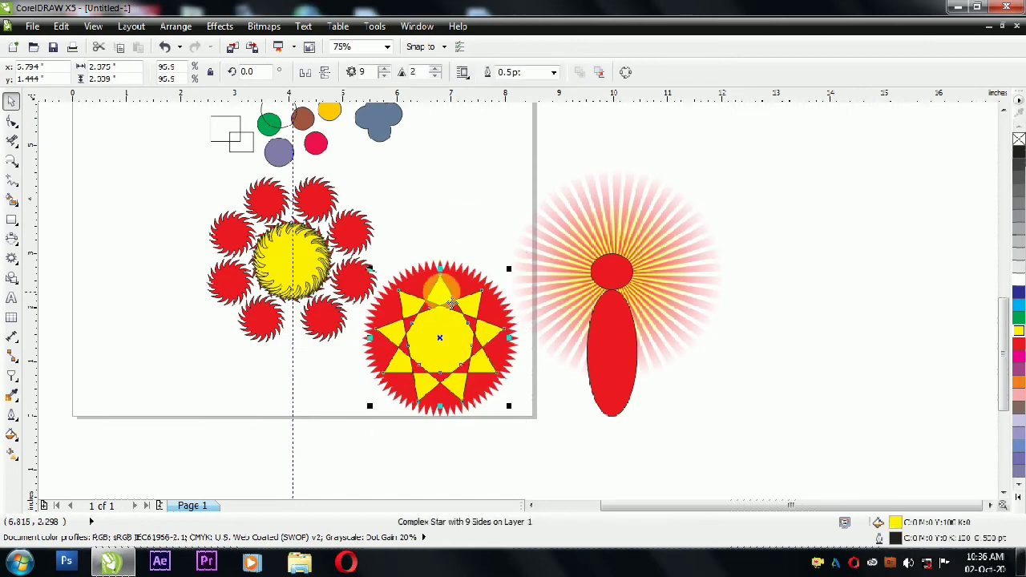
left_click(442, 288)
left_click_drag(509, 266, 555, 317)
left_click(1018, 358)
left_click(1019, 305)
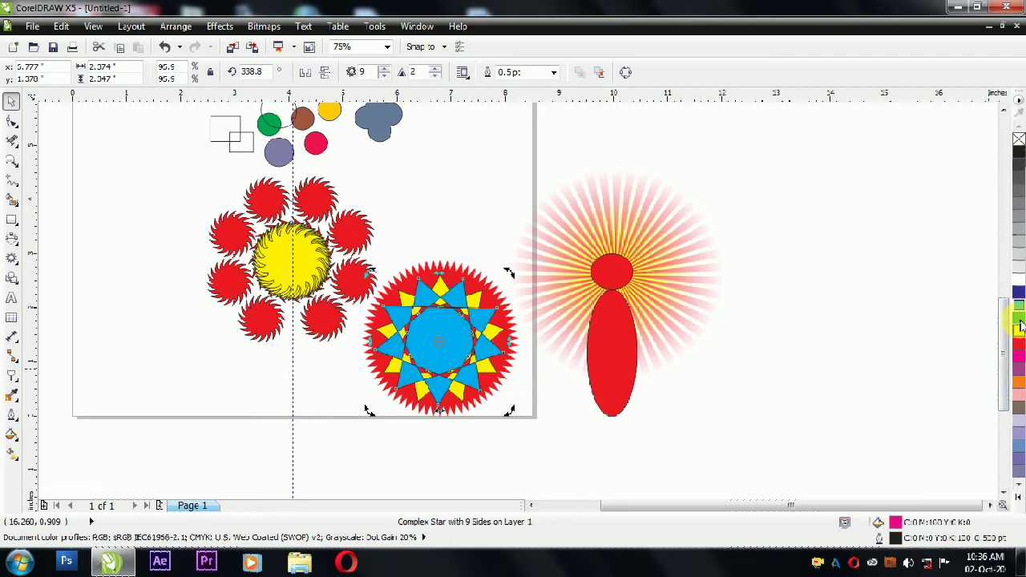
left_click(1019, 318)
left_click(907, 332)
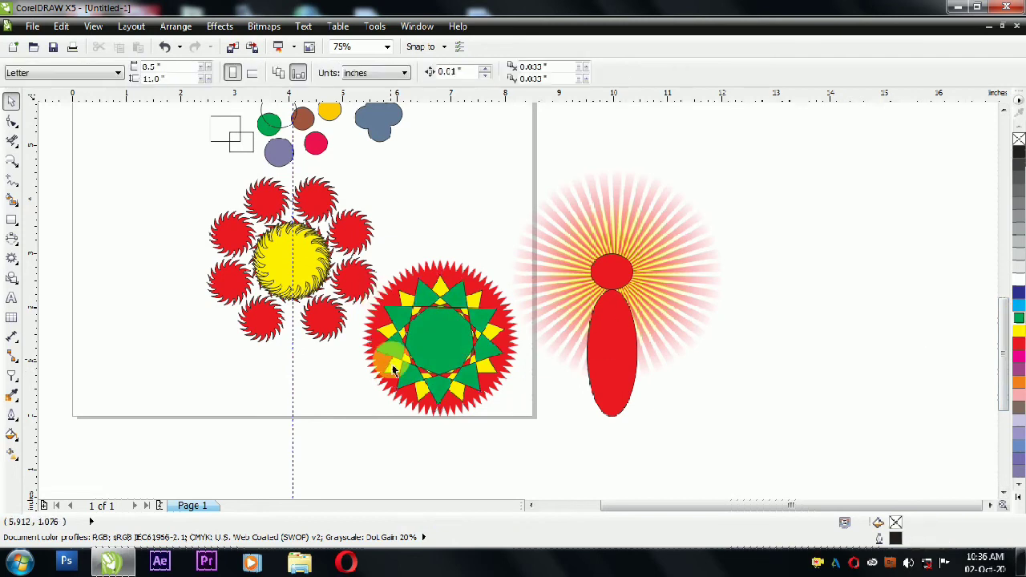
Draw a graph paper grid of 5 columns and 10 rows, about 10 by 16 inches, in the empty area beside the page.
scroll(392, 368, "up", 2)
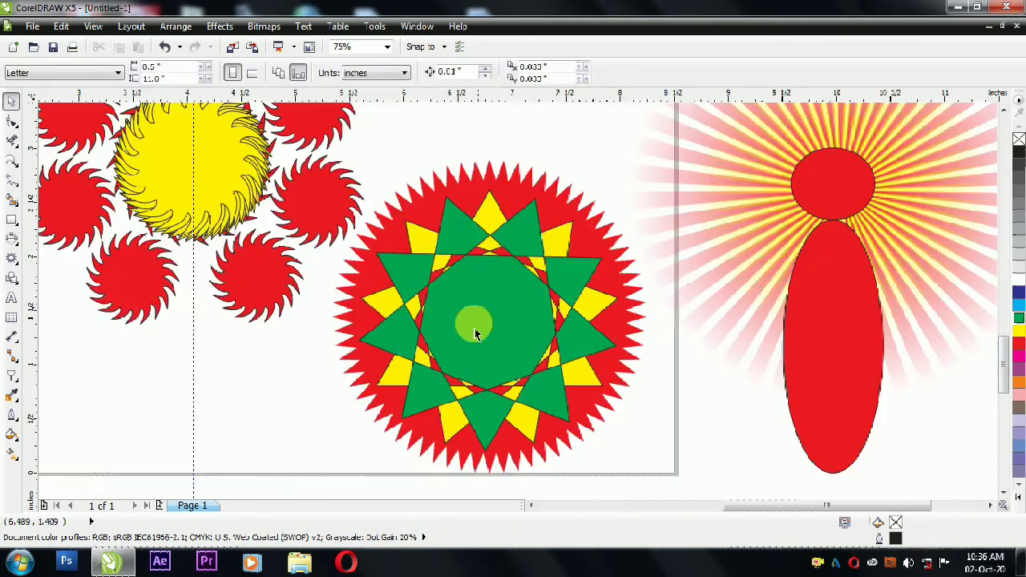
left_click(13, 279)
left_click(11, 258)
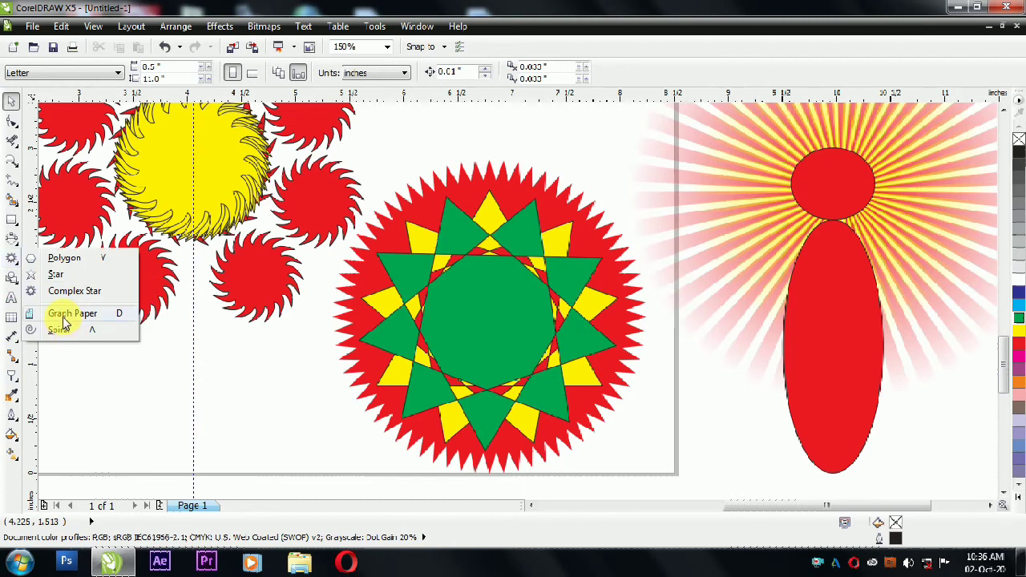
left_click(66, 316)
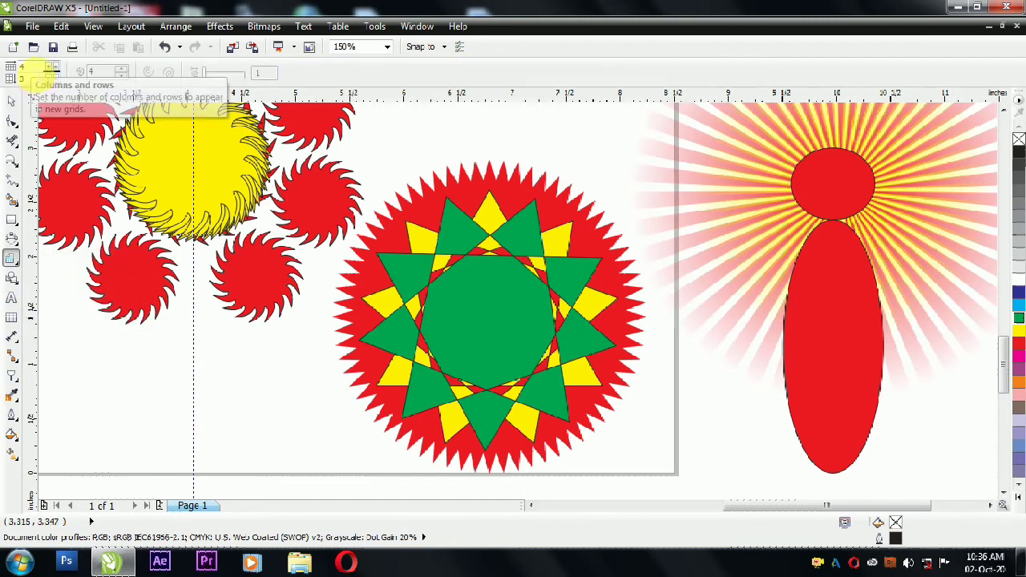
double_click(32, 66)
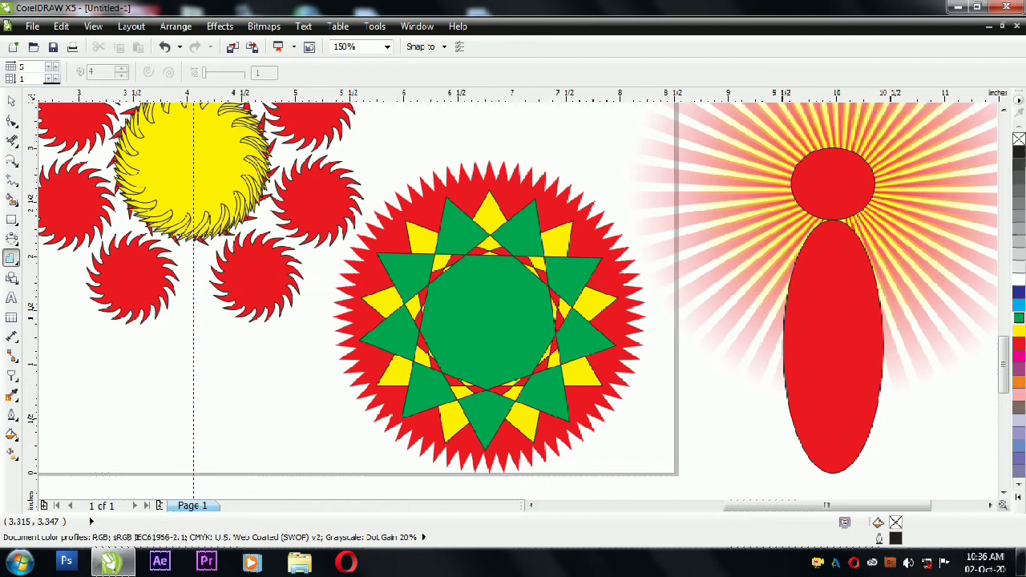
scroll(865, 388, "down", 5)
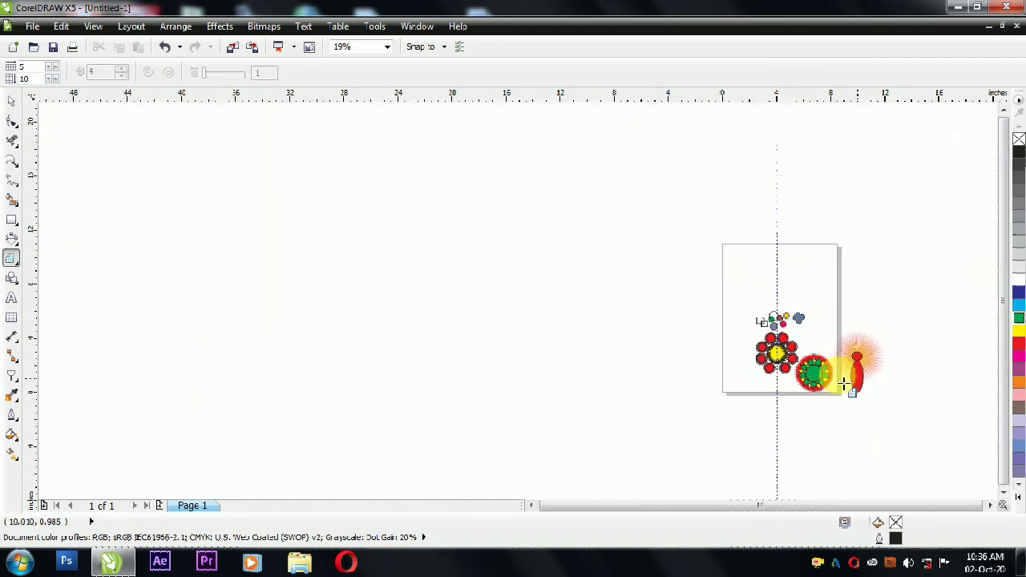
left_click_drag(502, 214, 640, 433)
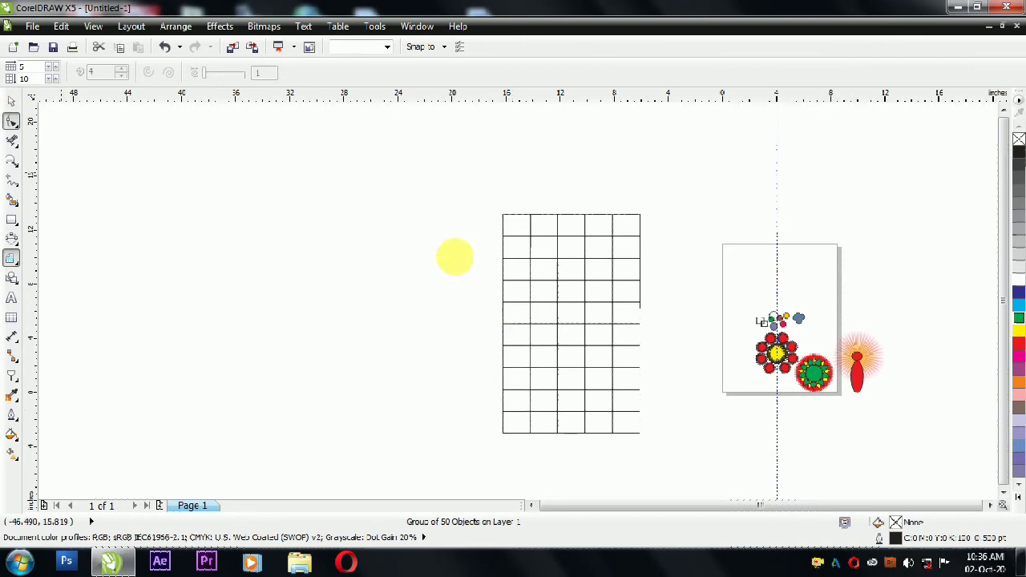
Delete the graph paper grid beside the page.
left_click(12, 101)
left_click(611, 243)
key("Delete")
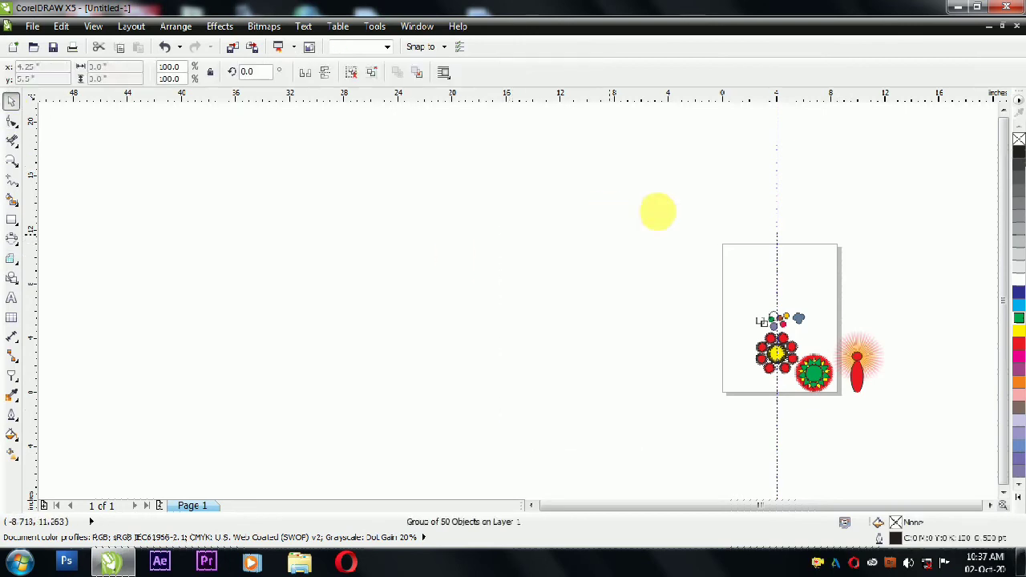
Select all the drawn shapes and patterns and move them together up and to the left onto the page.
left_click_drag(658, 210, 1011, 468)
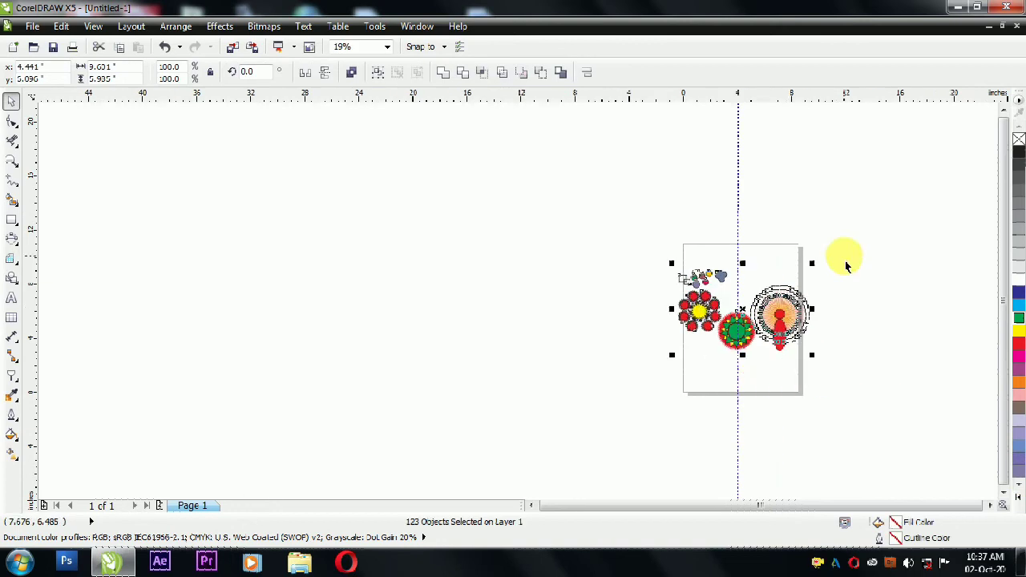
key("shift+F2")
left_click(839, 268)
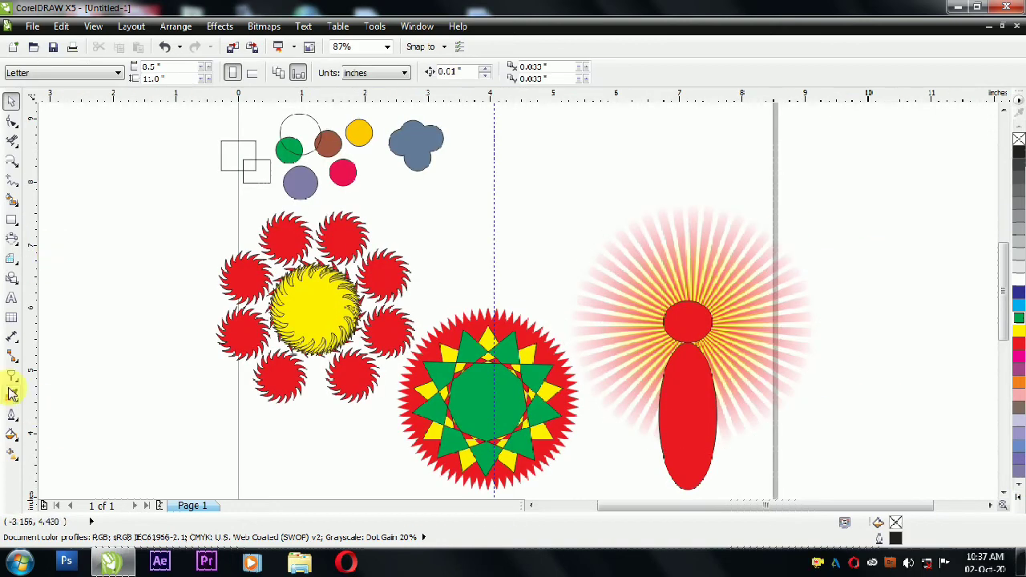
left_click(12, 318)
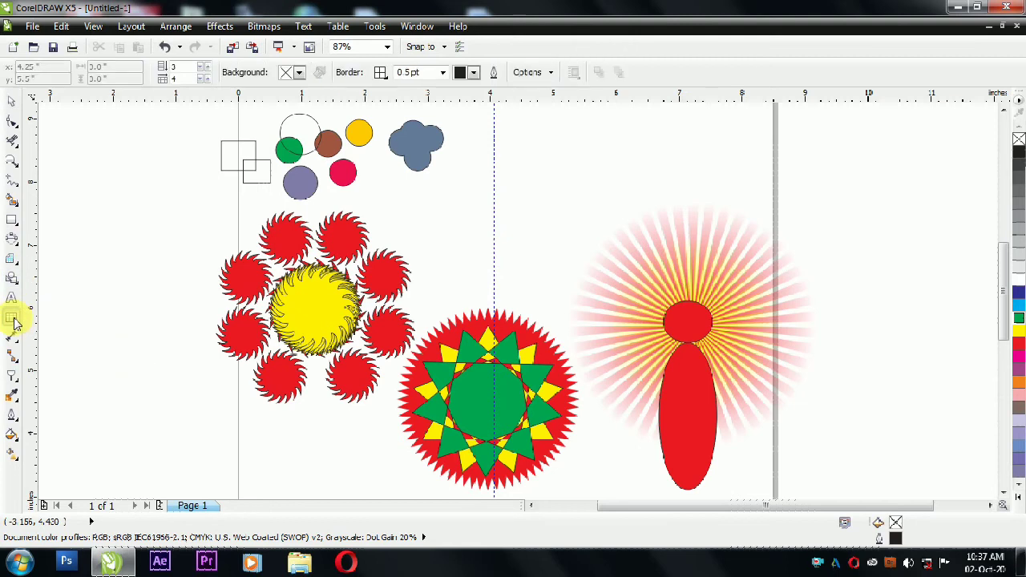
left_click(12, 336)
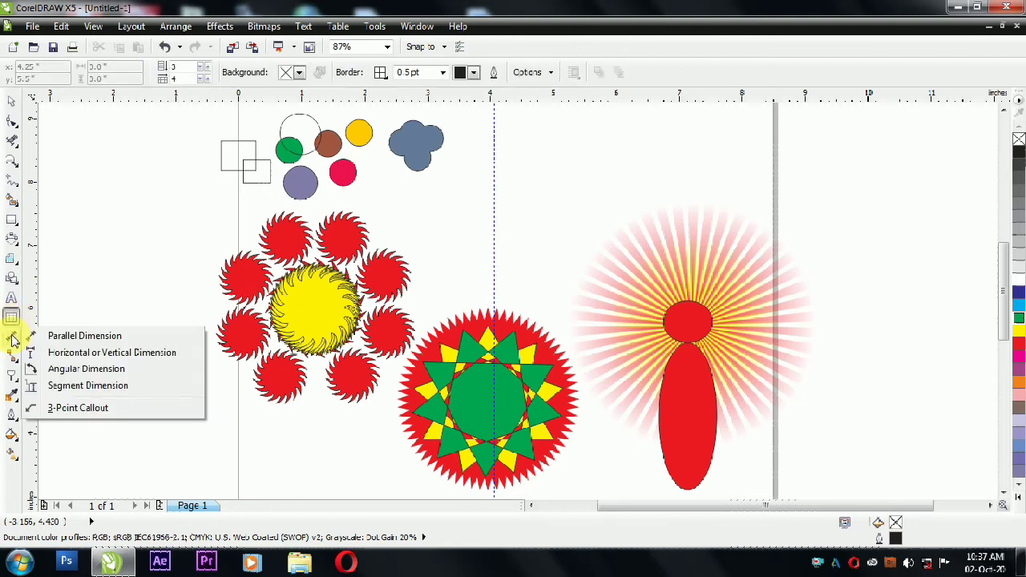
left_click(12, 323)
left_click(13, 278)
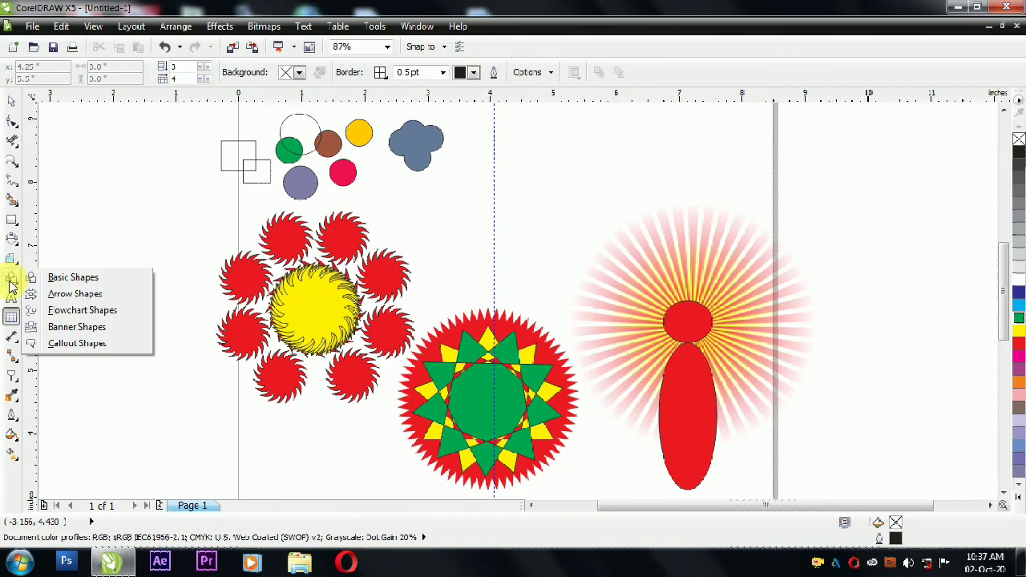
left_click(19, 271)
Draw a four-revolution spiral about 1.9 inches across, beside the red flower pattern and outside the page.
left_click(16, 263)
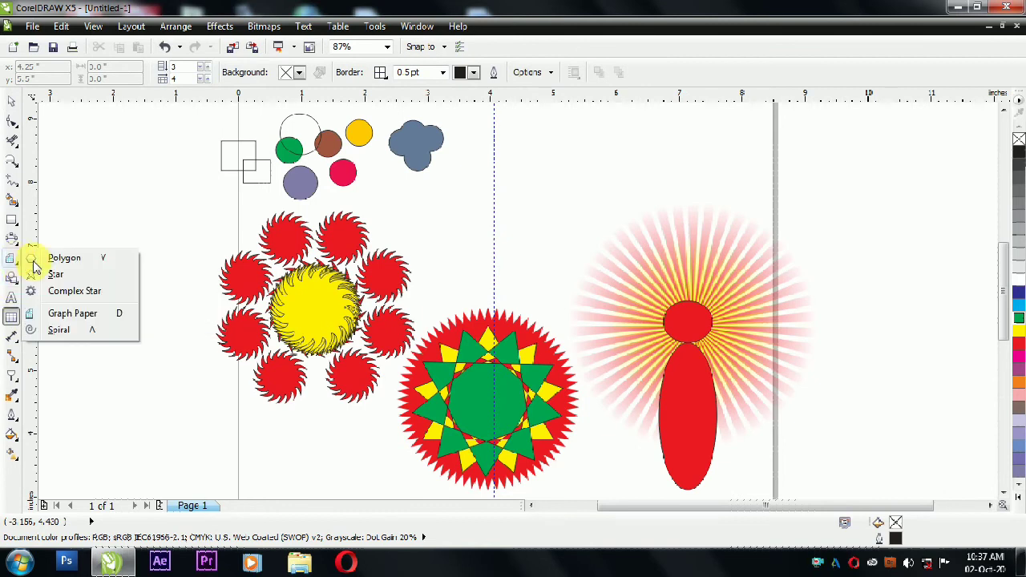
left_click(56, 331)
left_click_drag(72, 244, 202, 372)
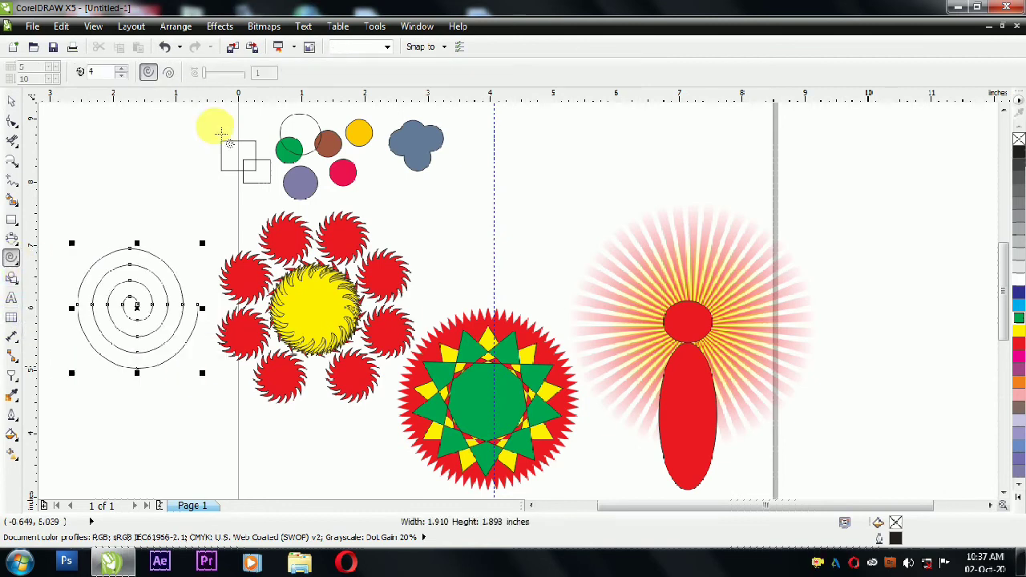
Raise the number of spiral revolutions, draw a denser spiral about 2.2 by 2 inches and move it below the first one.
left_click(119, 69)
left_click_drag(121, 167, 257, 294)
left_click_drag(185, 228, 134, 439)
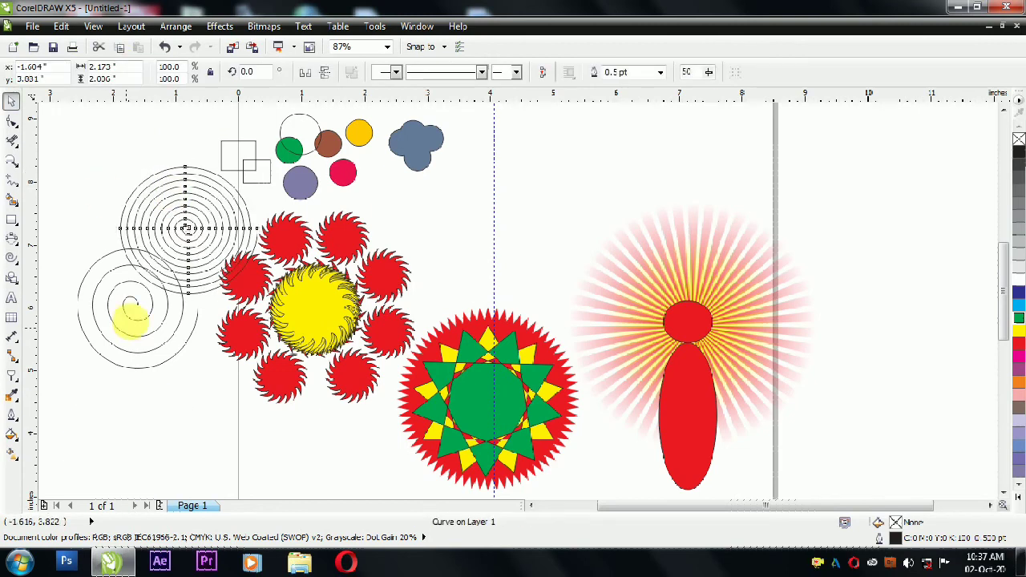
Enlarge the four-revolution spiral to about 2.1 by 2 inches.
left_click(139, 319)
left_click_drag(203, 307, 188, 287)
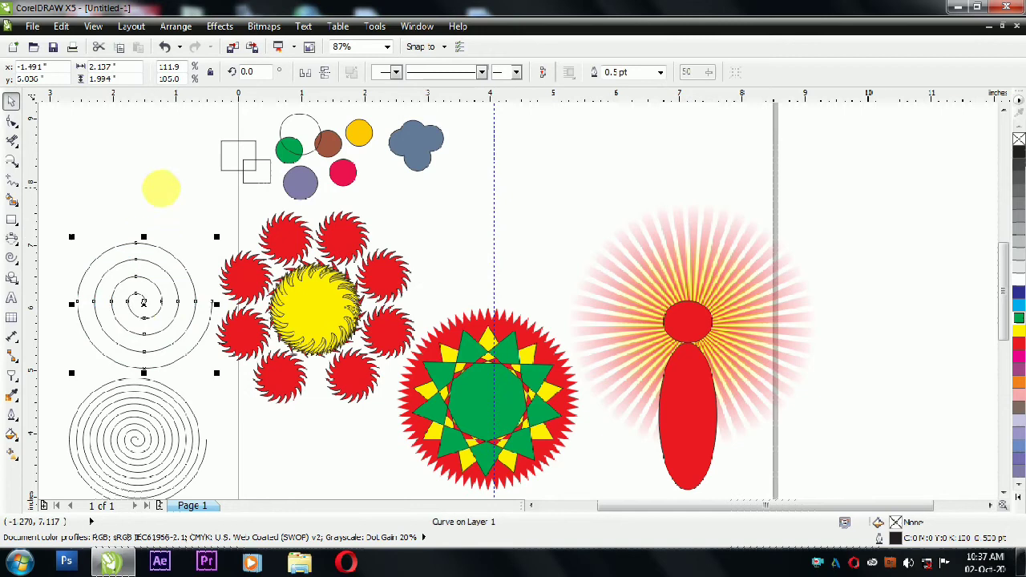
left_click(137, 324)
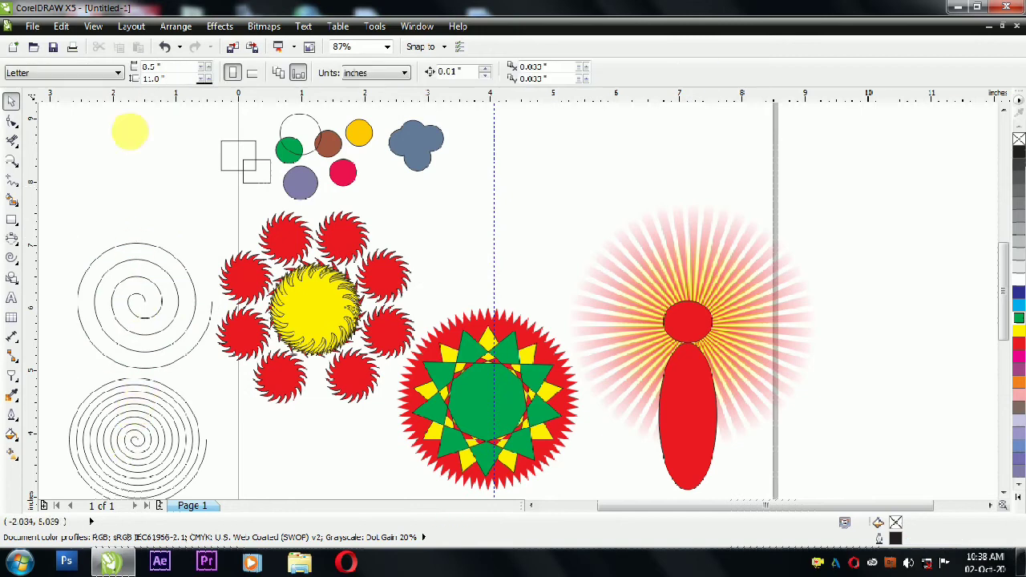
left_click(116, 439)
left_click(18, 265)
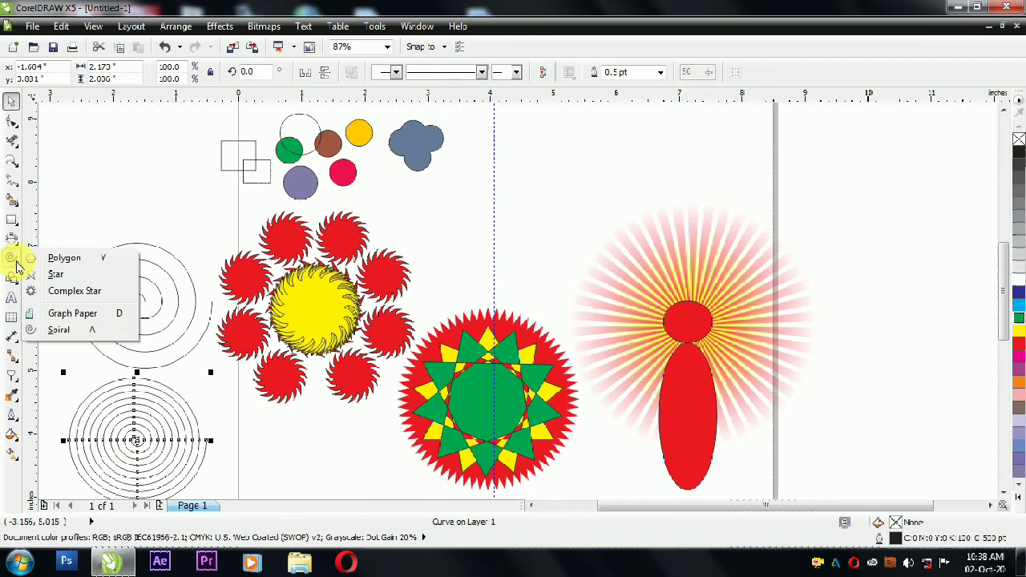
left_click(16, 281)
left_click(18, 265)
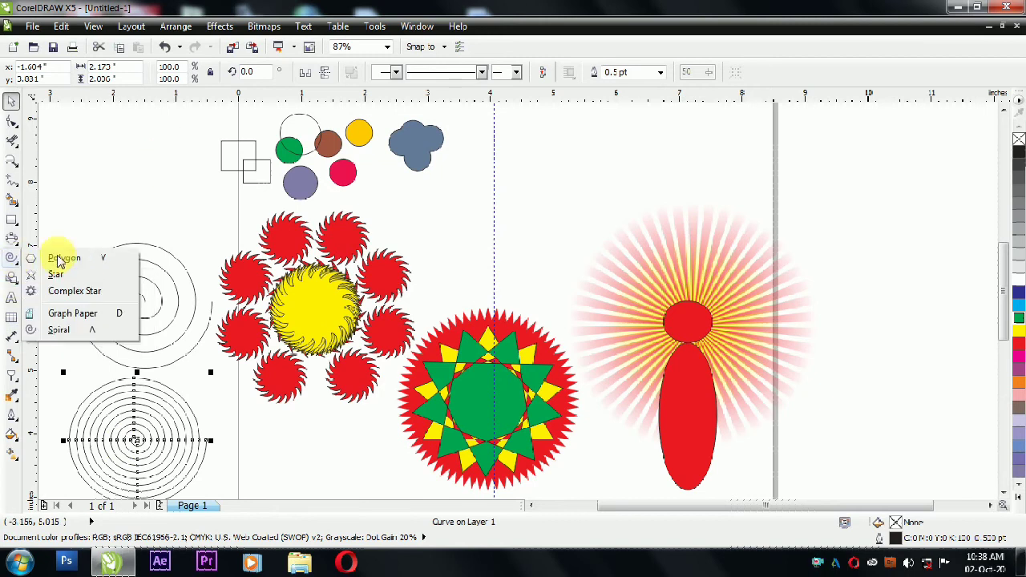
left_click(55, 258)
Draw two trapezoid basic shapes, one about 1.1 inches wide above the spirals and one about 1 inch wide on the page beside the sunburst.
left_click(13, 280)
left_click(56, 277)
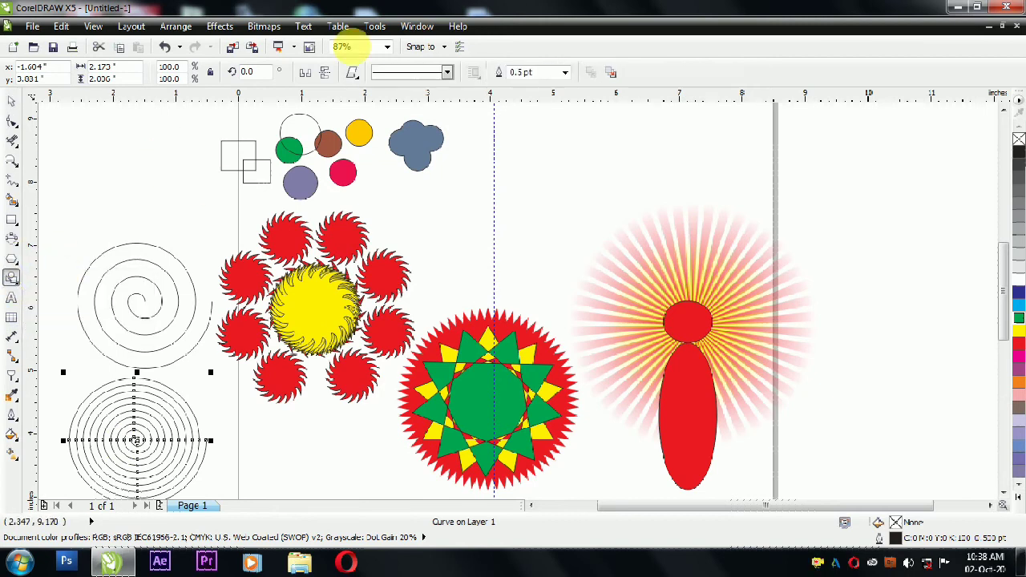
left_click(352, 73)
left_click(373, 108)
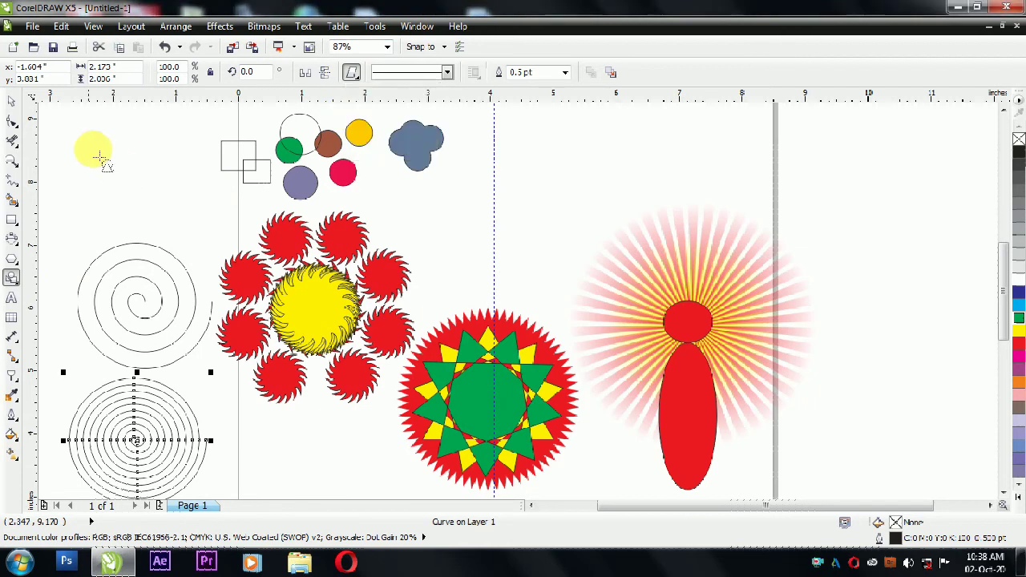
left_click_drag(95, 151, 173, 228)
left_click(352, 72)
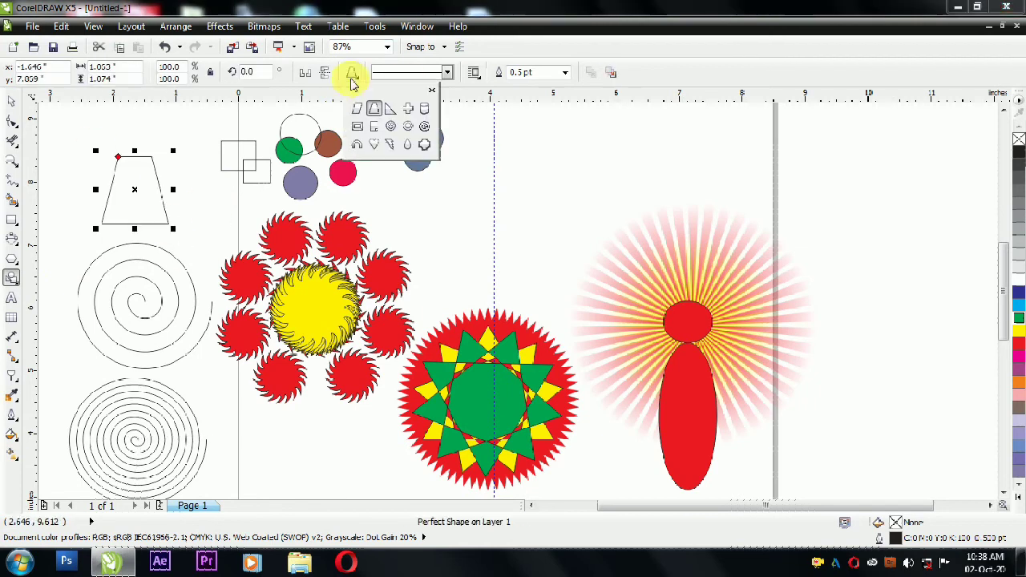
left_click(608, 160)
left_click_drag(544, 135, 619, 208)
Draw a narrow cylinder shape about 0.5 by 1.1 inches above the sunburst and give it a dashed outline.
left_click(351, 73)
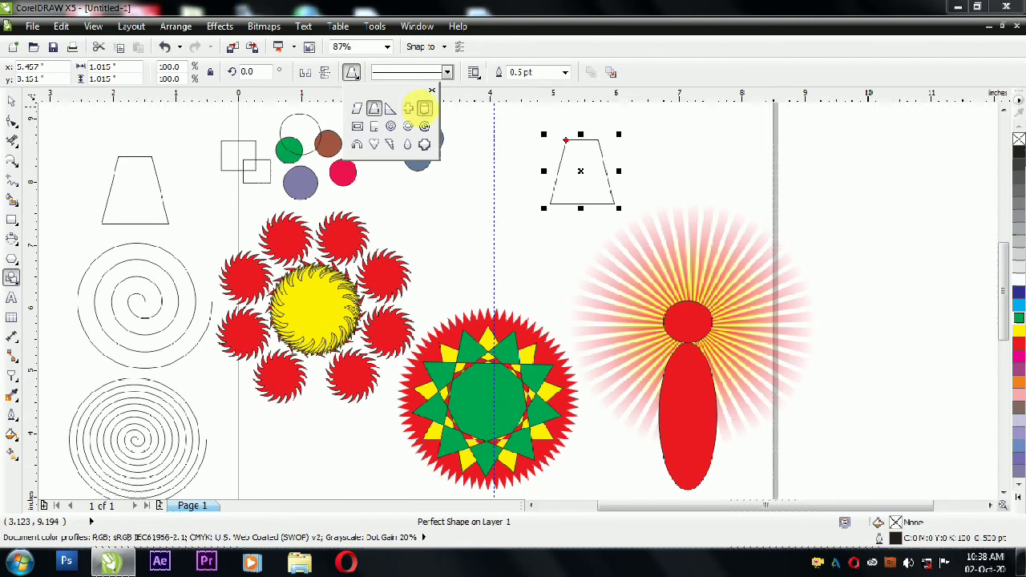
left_click(424, 108)
mouse_move(665, 129)
left_mouse_down()
mouse_move(705, 213)
mouse_move(694, 197)
mouse_move(680, 219)
left_mouse_up()
left_click(446, 72)
left_click(409, 202)
Examine the cylinder's dashed outline up close and look through the available outline styles.
left_click(11, 160)
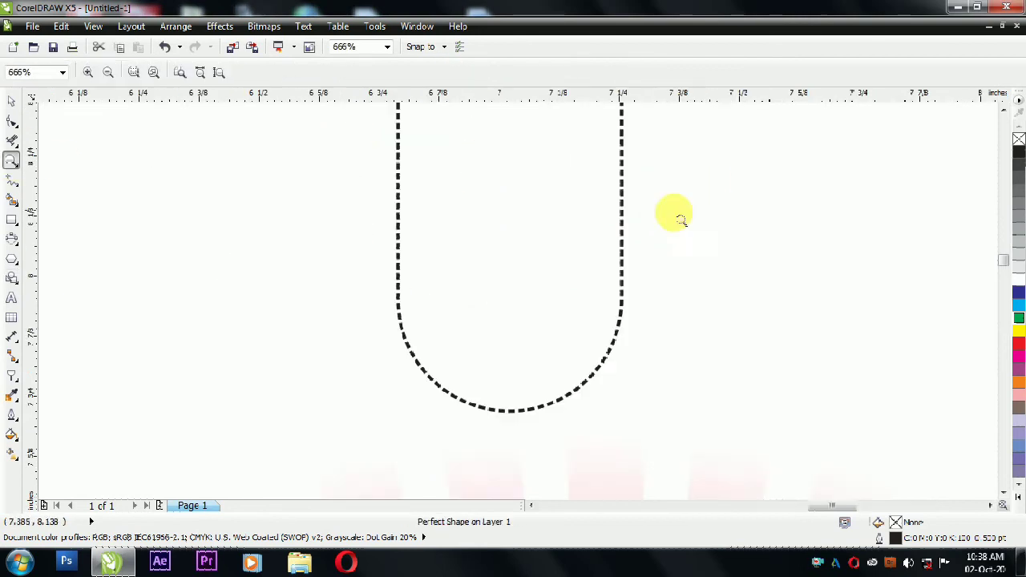
right_click(436, 228)
left_click_drag(720, 191, 654, 121)
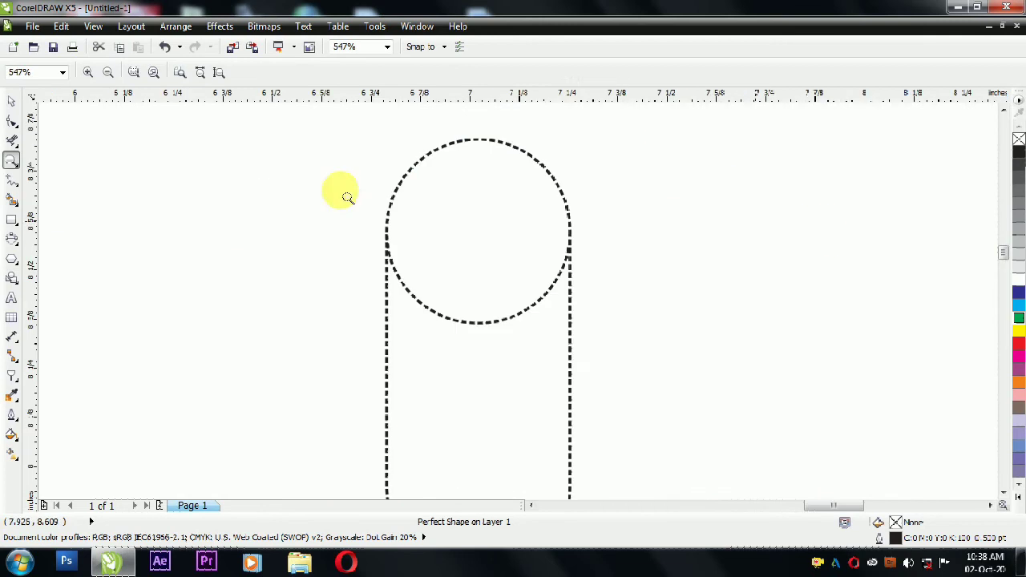
left_click(15, 101)
left_click(447, 72)
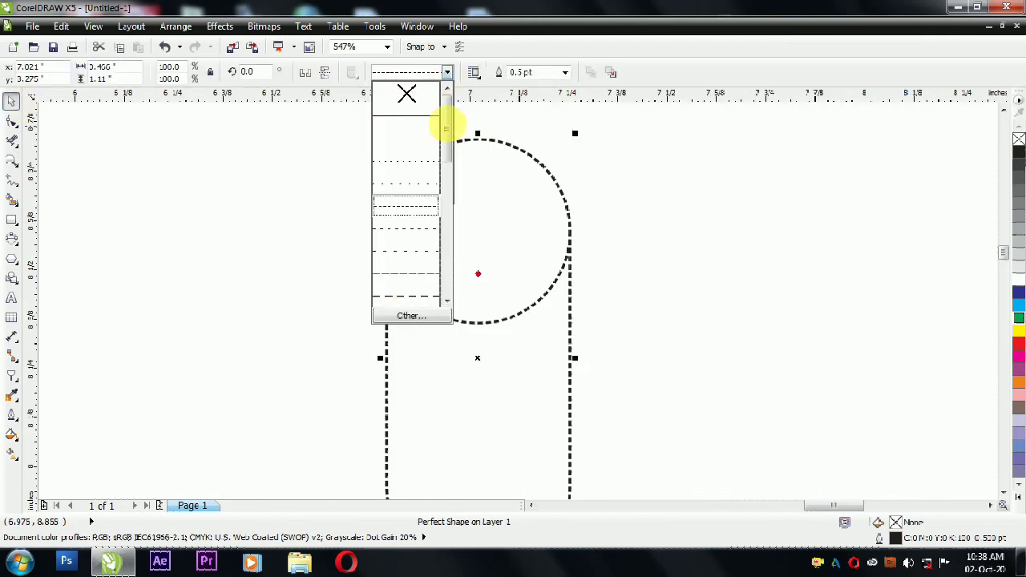
left_click(206, 226)
left_click(660, 209)
left_click(468, 266)
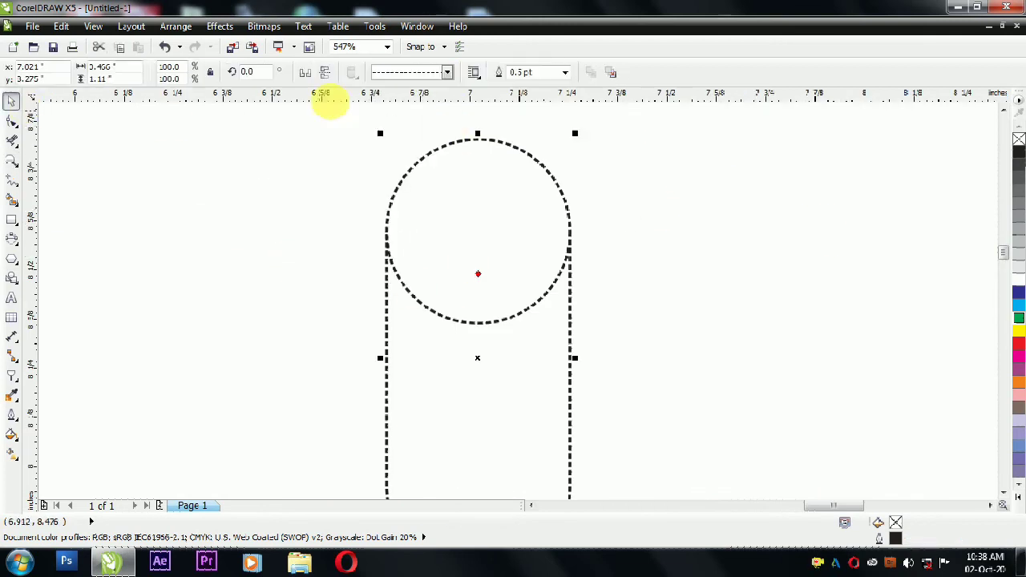
scroll(627, 215, "down", 5)
Draw a right-pointing arrow shape about 6.5 by 3.5 inches in the empty area left of the page.
left_click(13, 285)
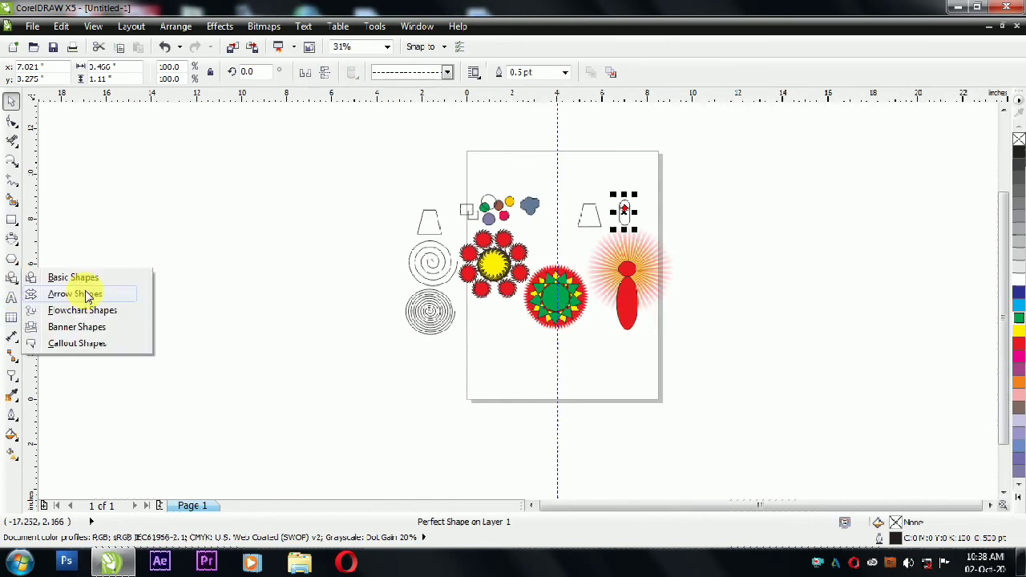
left_click(82, 293)
left_click_drag(164, 256, 321, 346)
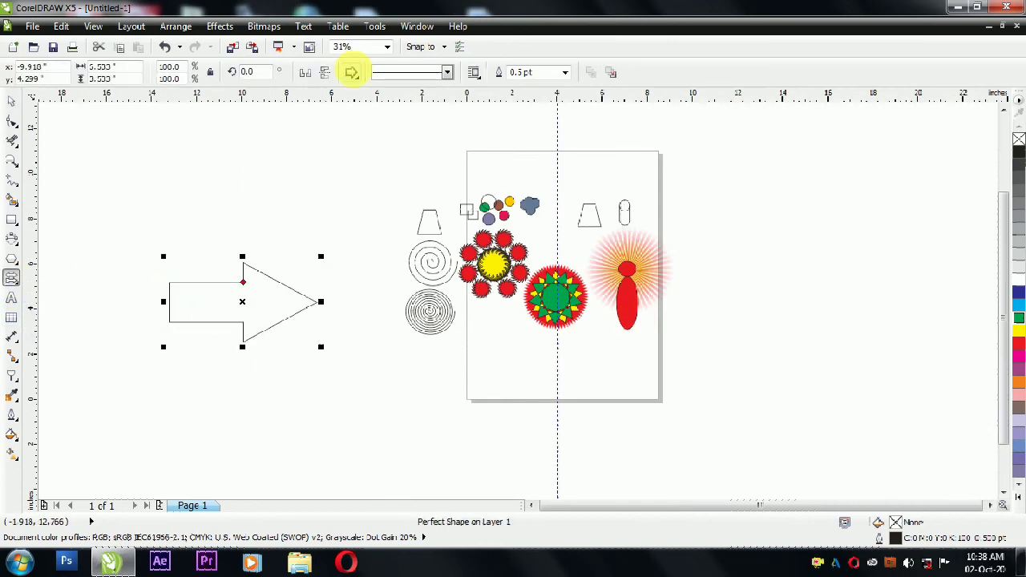
Draw two left-pointing arrow shapes, about 4.4 by 2.9 inches above the first arrow and about 3.9 by 2.4 inches below it.
left_click(352, 72)
left_click(360, 105)
left_click_drag(279, 160, 375, 234)
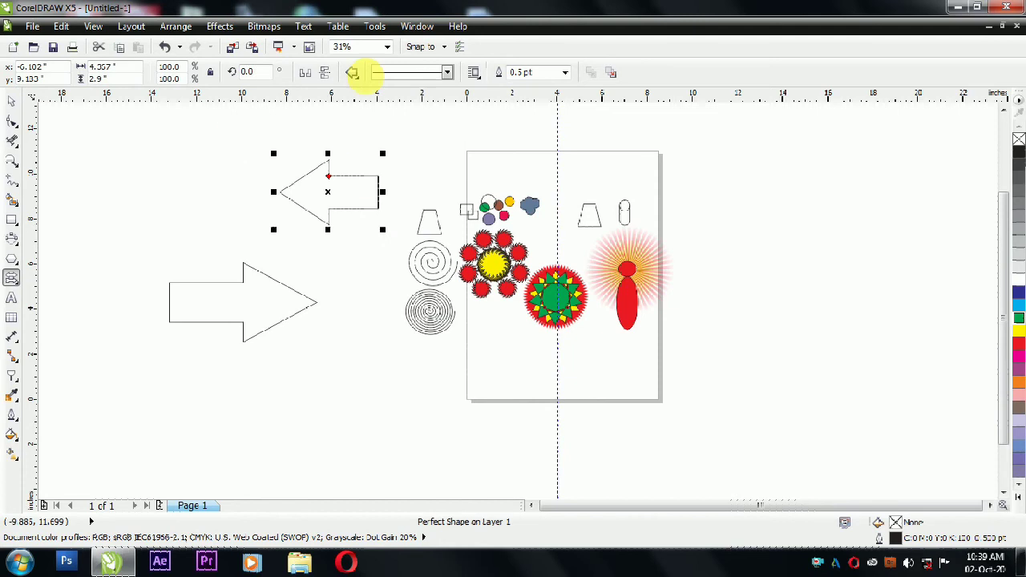
left_click(358, 75)
left_click(329, 449)
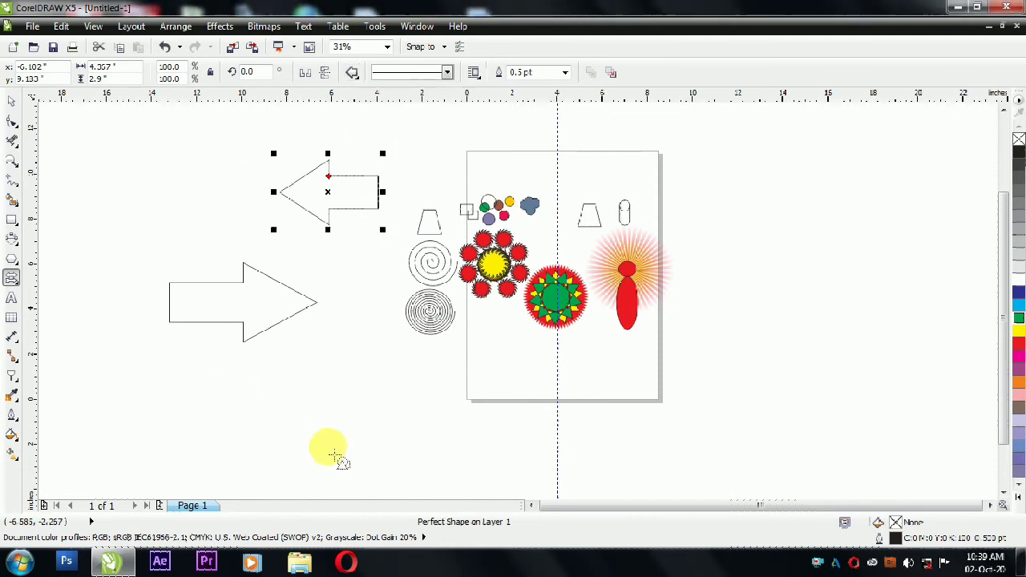
left_click_drag(325, 337, 413, 390)
Draw a three-headed arrow shape about 5.9 by 4.4 inches above the right-pointing arrow and fill it with red.
left_click(358, 74)
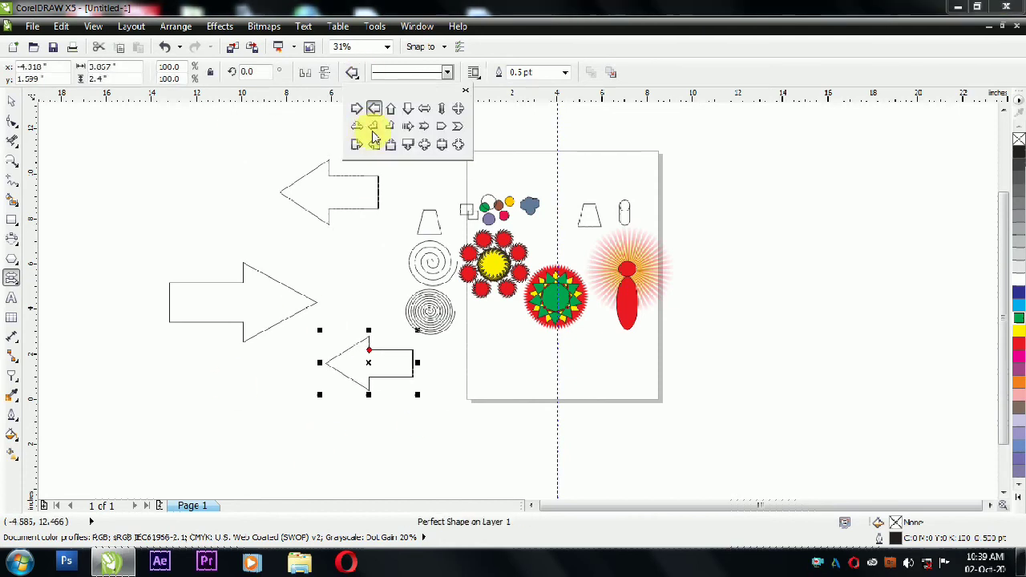
left_click(357, 128)
left_click_drag(128, 133, 261, 229)
left_click(12, 99)
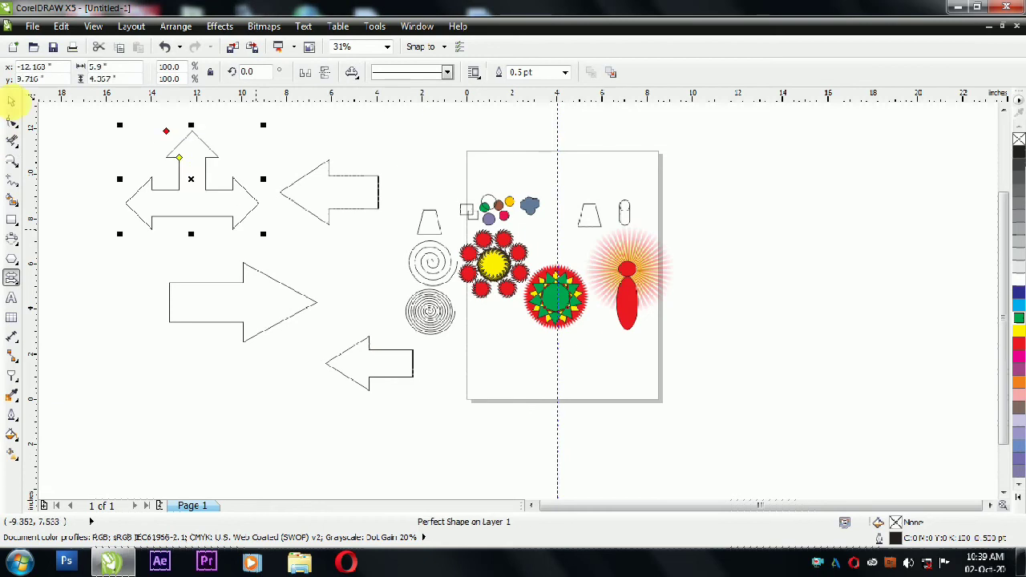
left_click(224, 151)
left_click(197, 182)
left_click(1018, 343)
left_click(115, 165)
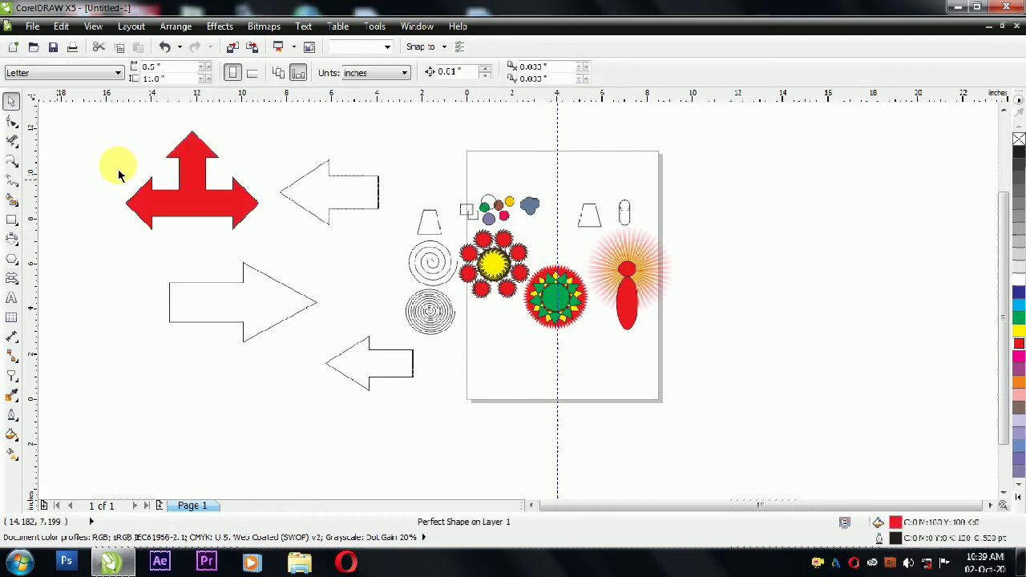
Move the red three-headed arrow to the empty area on the right side of the page.
left_click(192, 181)
left_click_drag(196, 185, 755, 262)
left_click(747, 327)
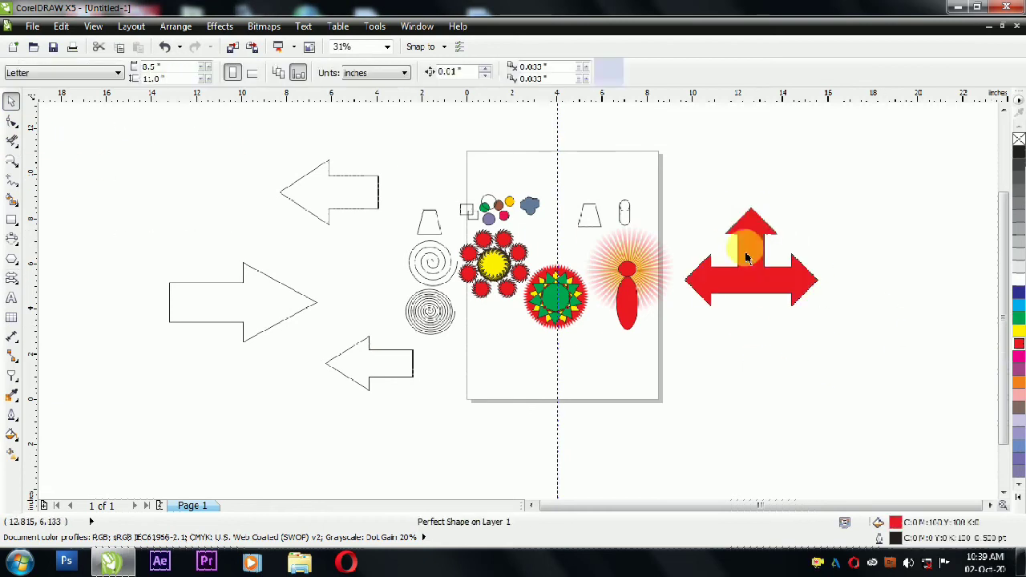
Draw a rectangular callout shape about 4.2 by 3.2 inches above the right-pointing arrow.
left_click(12, 279)
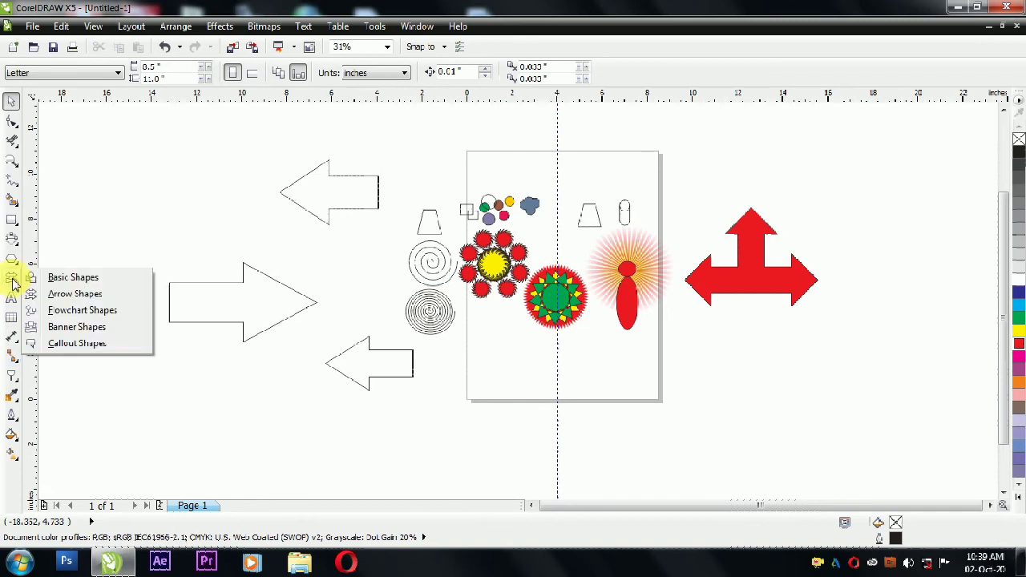
left_click(76, 343)
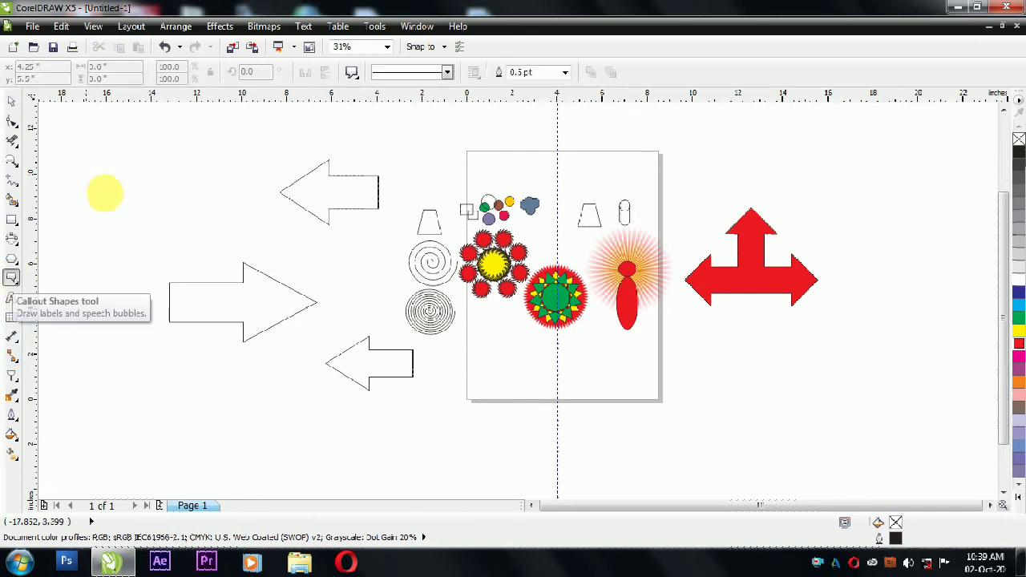
left_click_drag(107, 186, 201, 256)
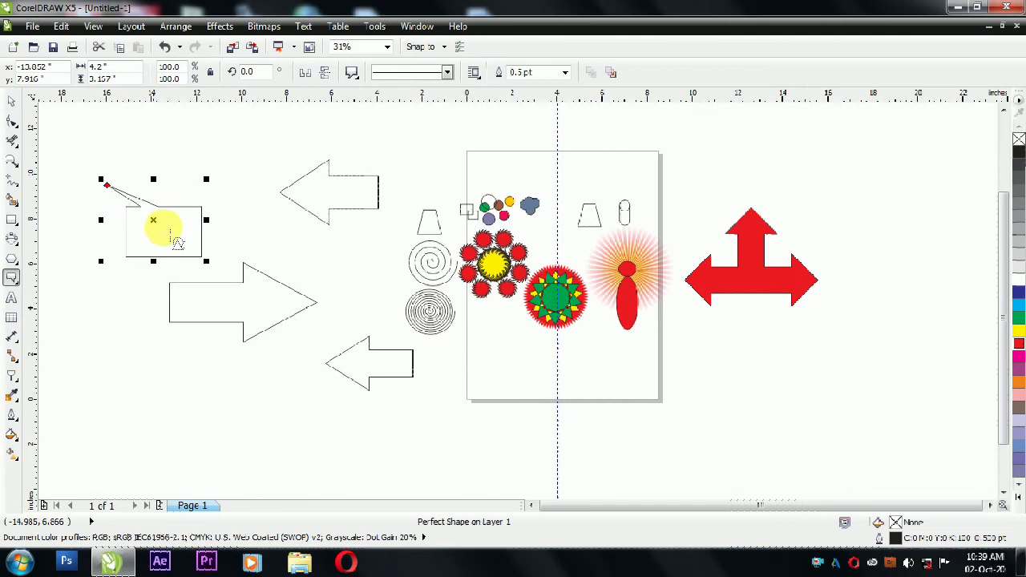
Draw a ribbon banner shape about 7 by 1.3 inches above the callout and the upper left-pointing arrow.
left_click(14, 279)
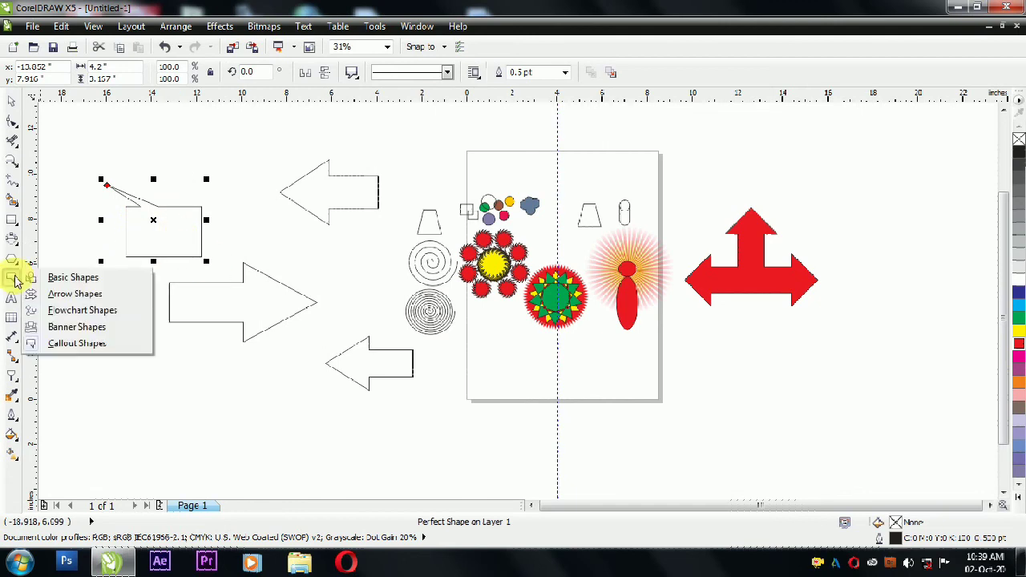
left_click(66, 327)
left_click_drag(182, 125, 339, 156)
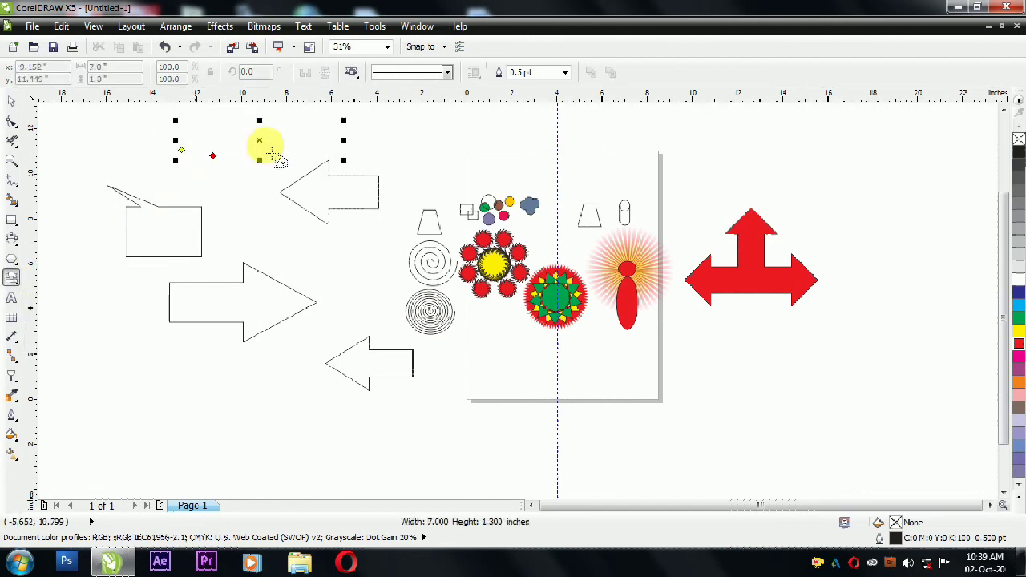
Draw three parallelogram shapes below the right-pointing arrow, two of them overlapping and a smaller one beside them.
left_click(17, 282)
left_click(56, 273)
left_click_drag(122, 369, 234, 429)
mouse_move(276, 374)
left_mouse_down()
mouse_move(323, 431)
mouse_move(229, 424)
mouse_move(11, 328)
mouse_move(286, 317)
left_mouse_up()
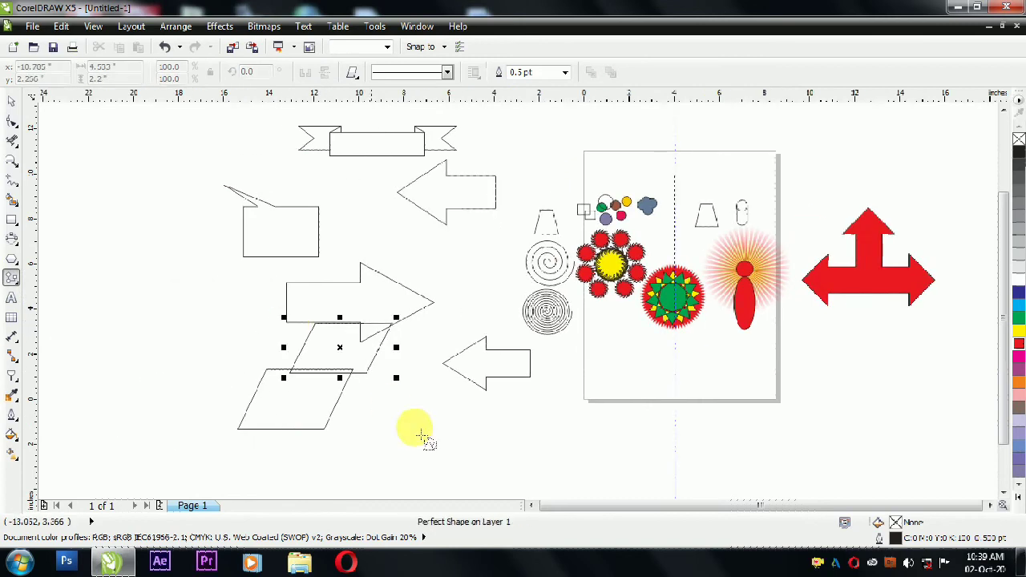
left_click_drag(374, 397, 430, 440)
scroll(452, 401, "down", 1)
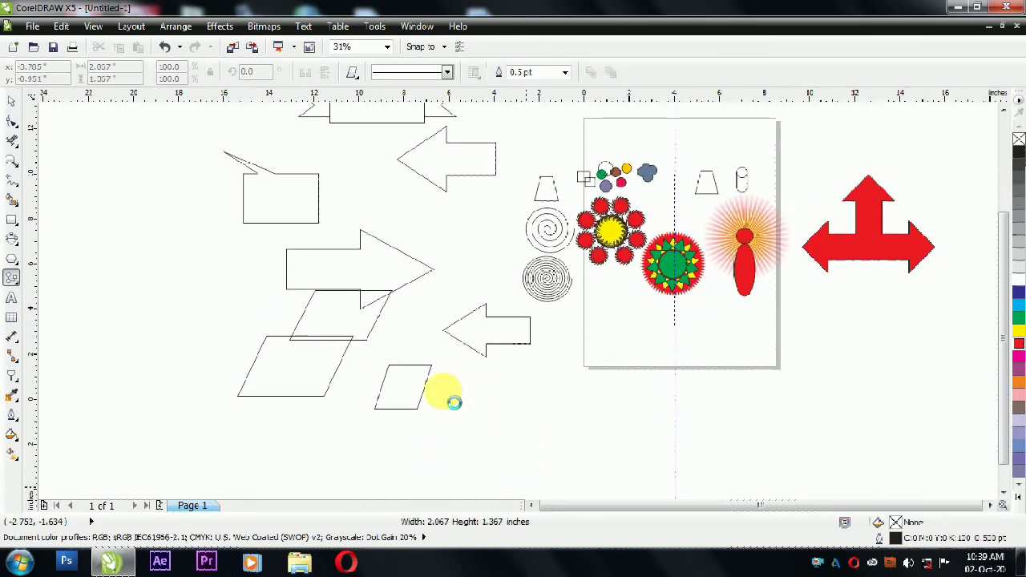
Draw a wide parallelogram about 8.1 by 1.9 inches below the page and move it to the left of the other parallelograms.
left_click_drag(475, 373, 659, 419)
key("space")
left_click_drag(519, 417, 183, 369)
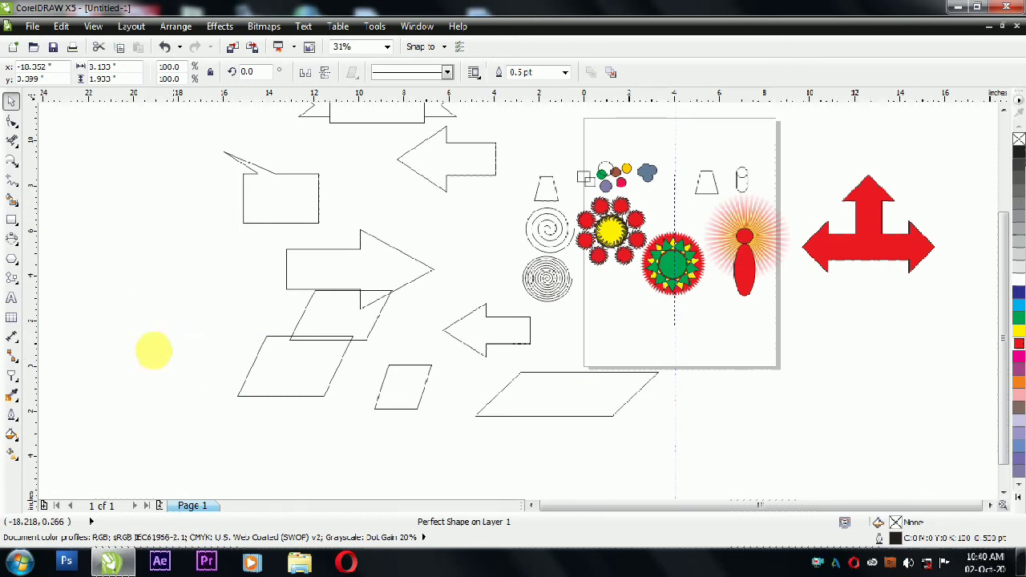
left_click(11, 278)
left_click(17, 286)
left_click(21, 289)
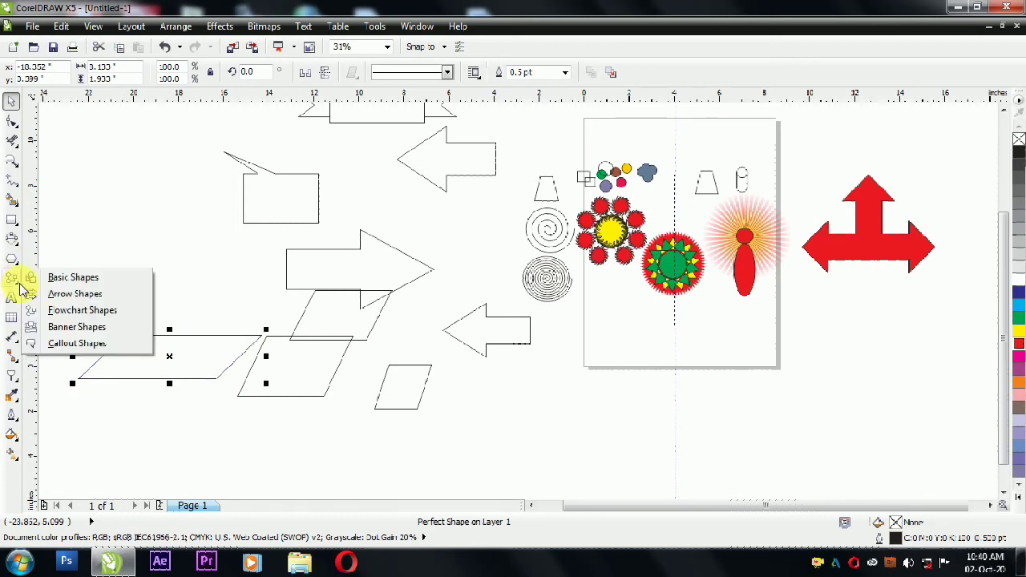
Add a first name as artistic text, enlarge it to about 5.3 by 1.3 inches and place it just above the wide parallelogram.
left_click(11, 297)
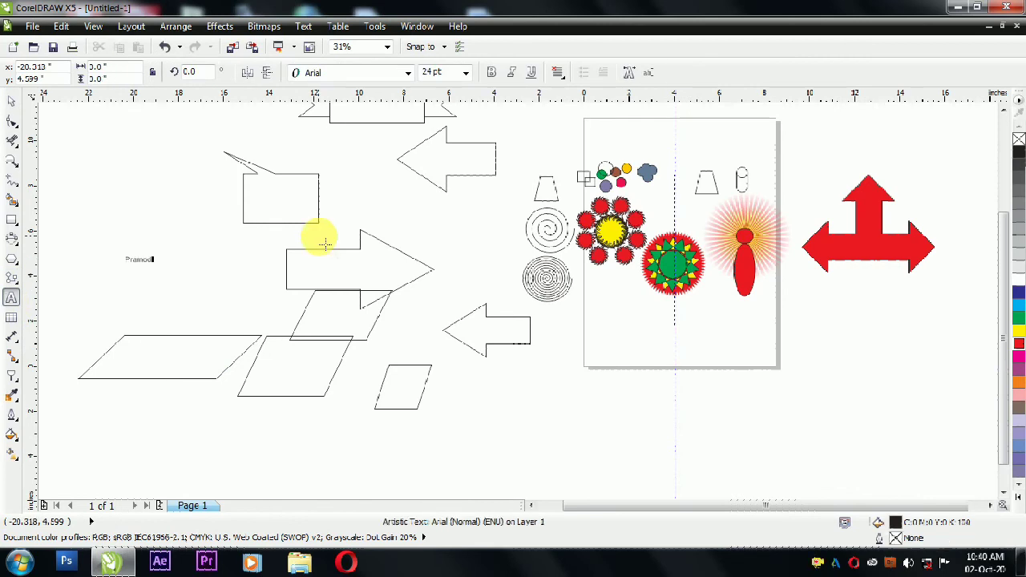
left_click_drag(156, 269, 272, 337)
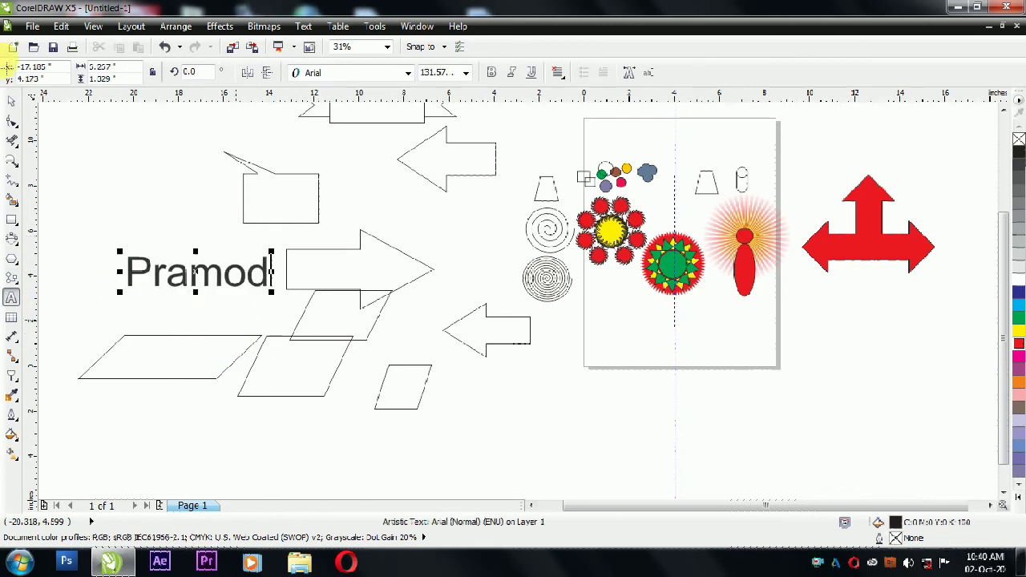
left_click(16, 102)
left_click_drag(207, 322, 201, 324)
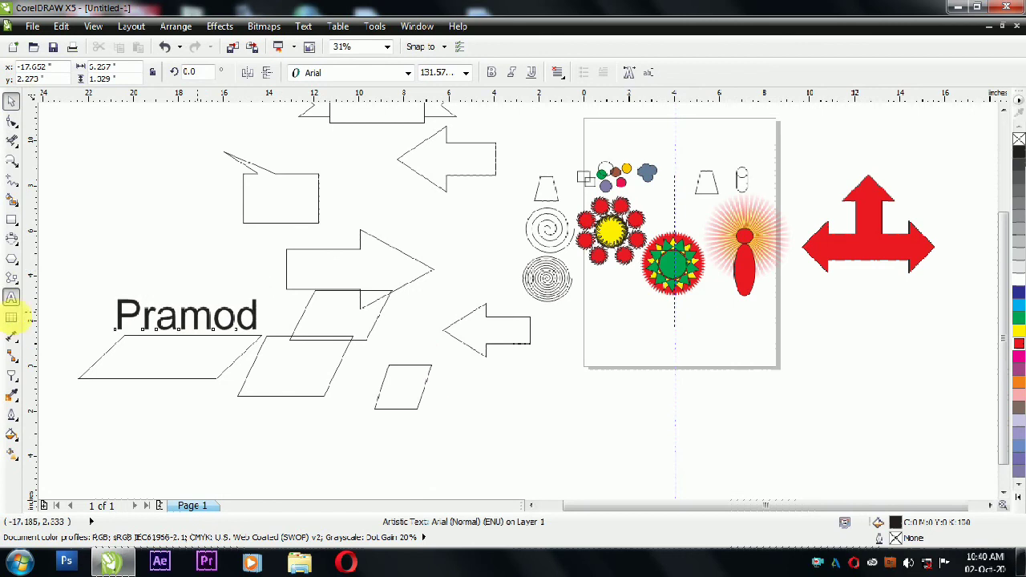
Add a parallel dimension along the diagonal of the callout's rectangle.
left_click(11, 316)
left_click(13, 341)
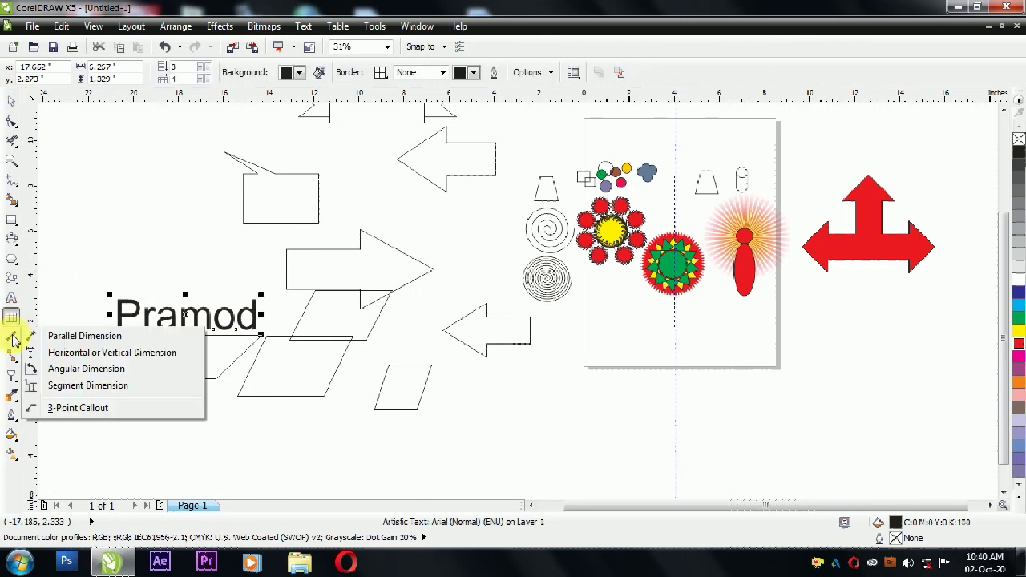
left_click(138, 338)
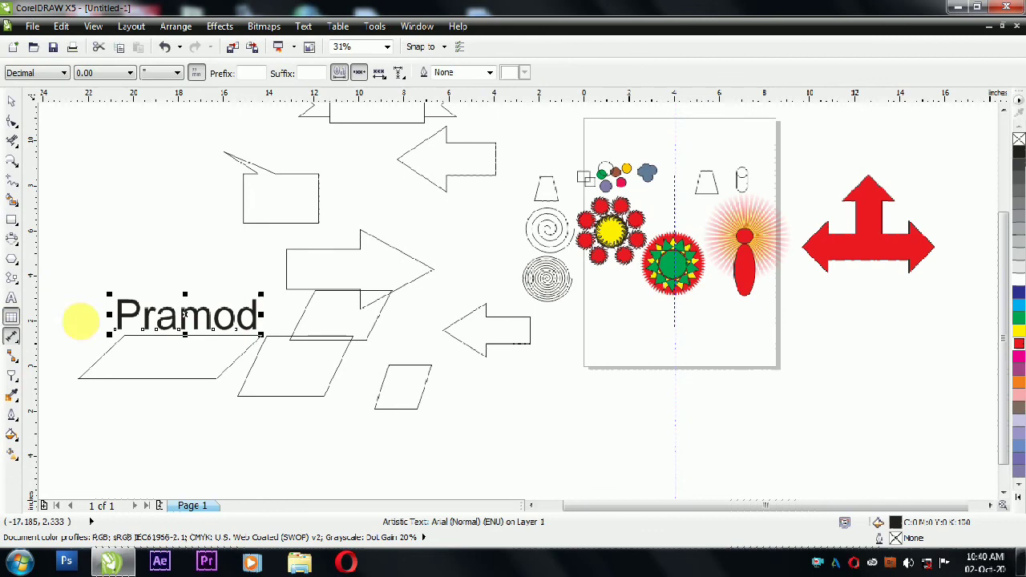
left_click_drag(318, 174, 265, 227)
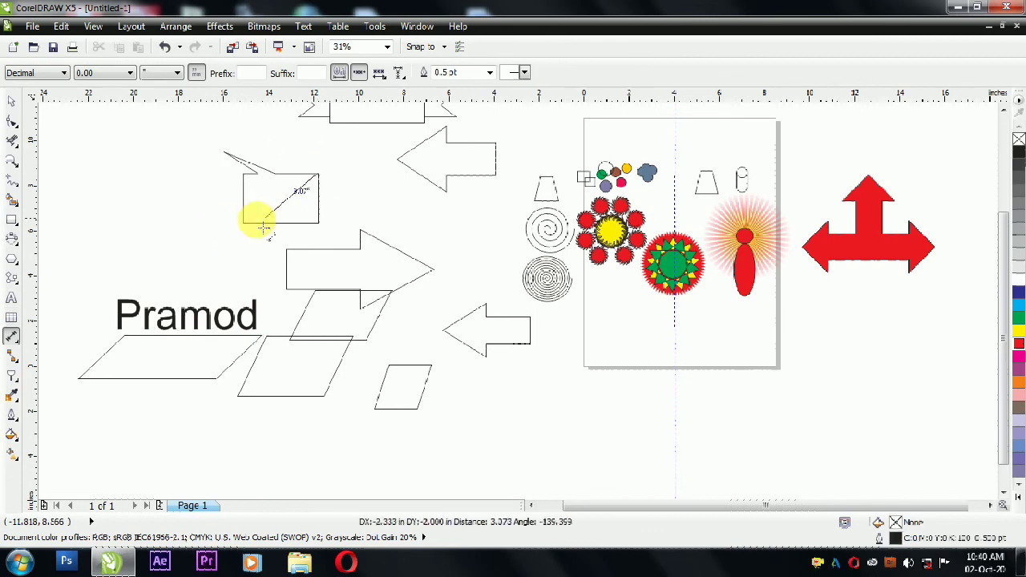
left_click(281, 209)
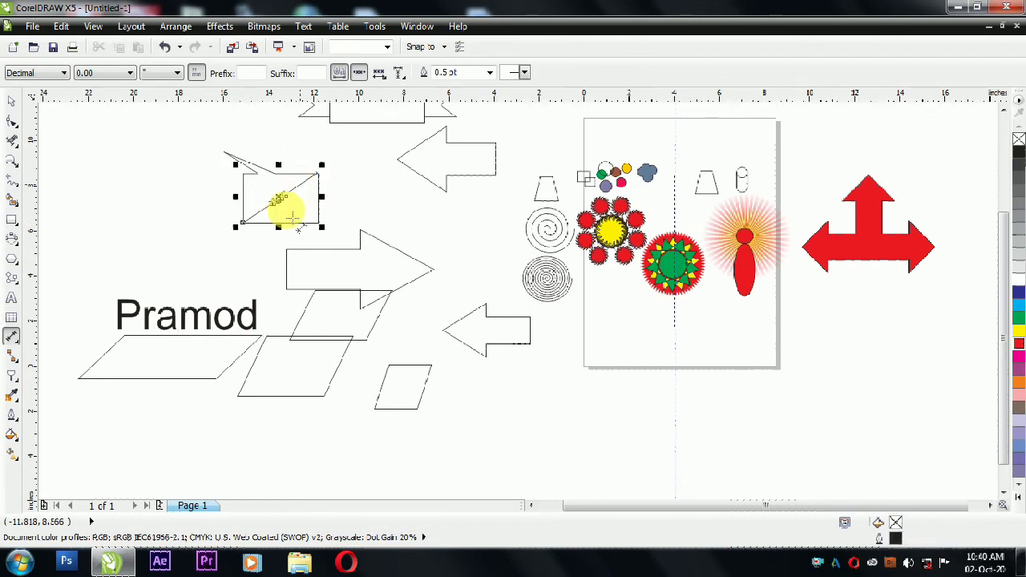
Add a parallel dimension along the full length of the right-pointing arrow, from its flat end to its tip.
scroll(276, 208, "up", 4)
scroll(236, 189, "down", 2)
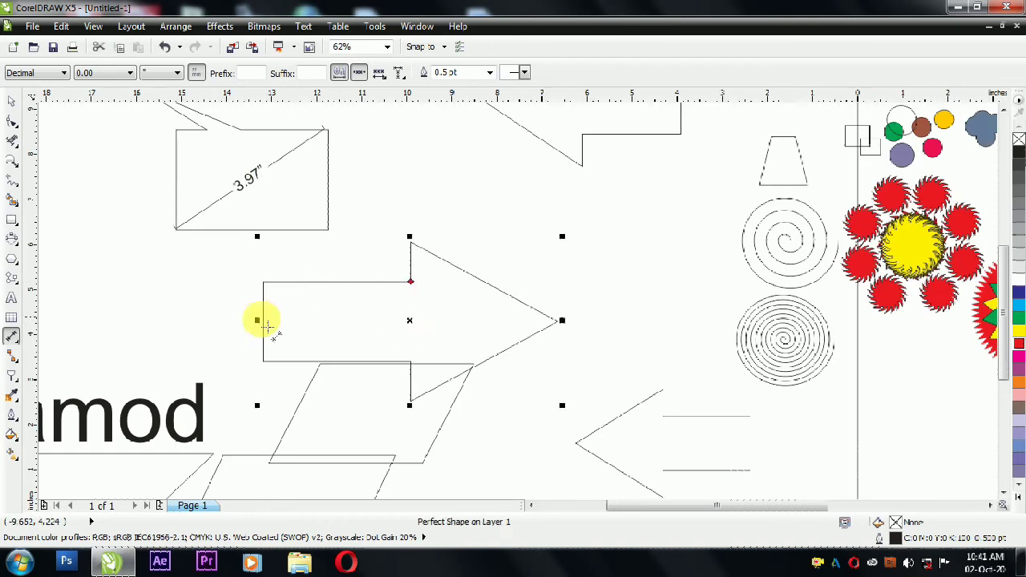
left_click_drag(265, 320, 561, 327)
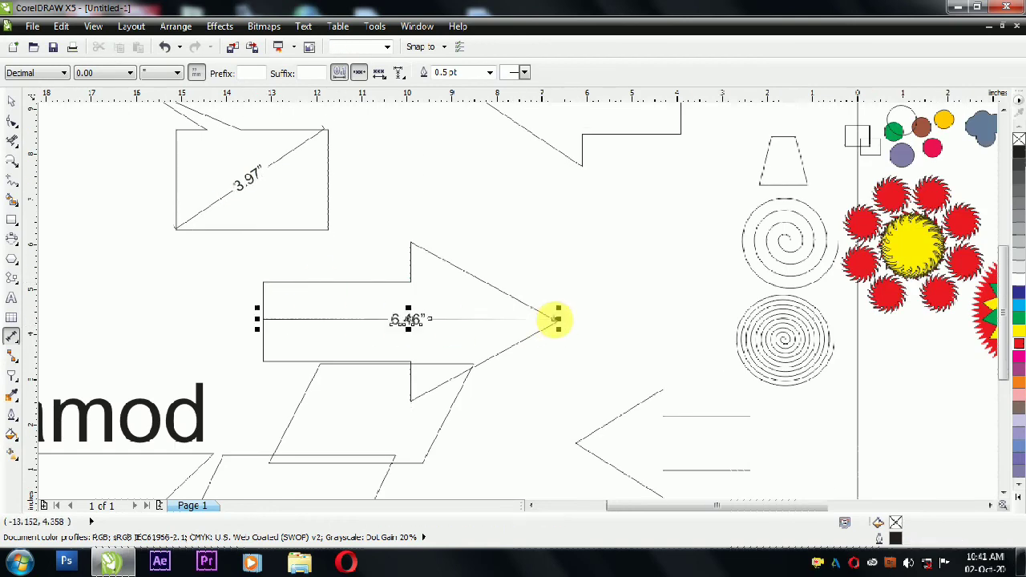
left_click(555, 319)
left_click(13, 103)
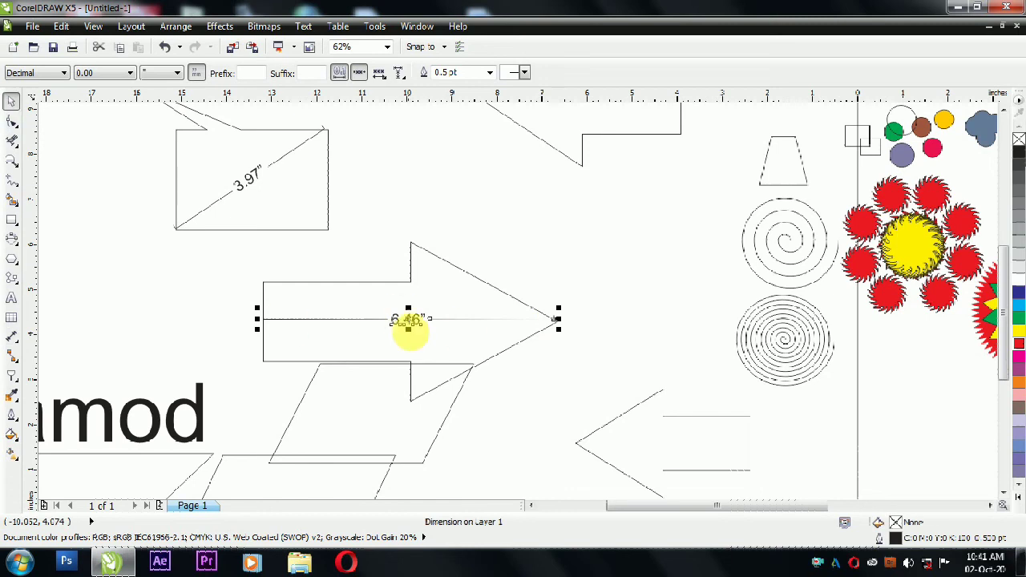
left_click(325, 267)
Try an angular dimension on the lower-left corner of the larger parallelogram below the right-pointing arrow.
left_click(13, 342)
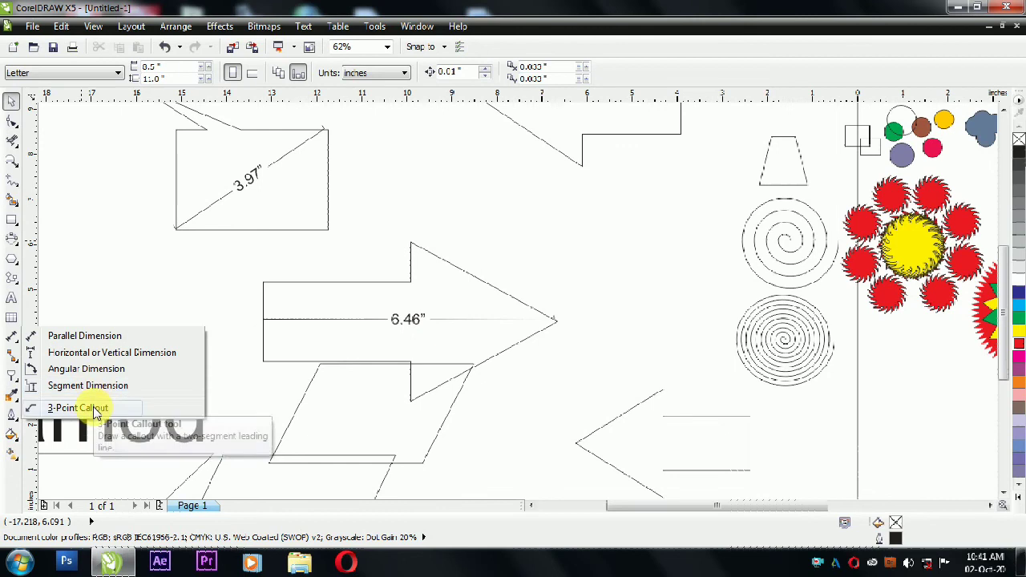
left_click(108, 370)
scroll(497, 229, "down", 4)
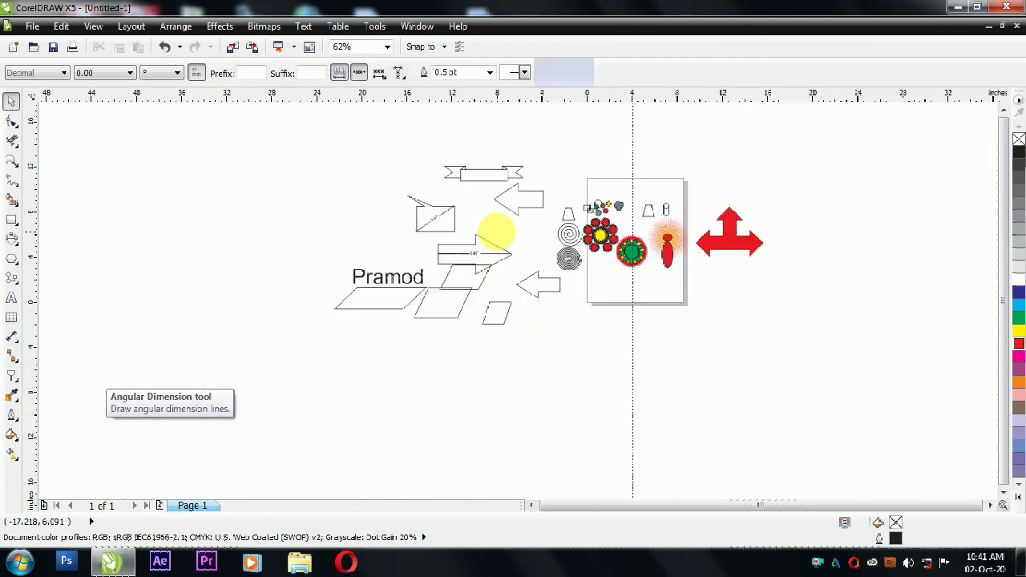
scroll(366, 302, "up", 5)
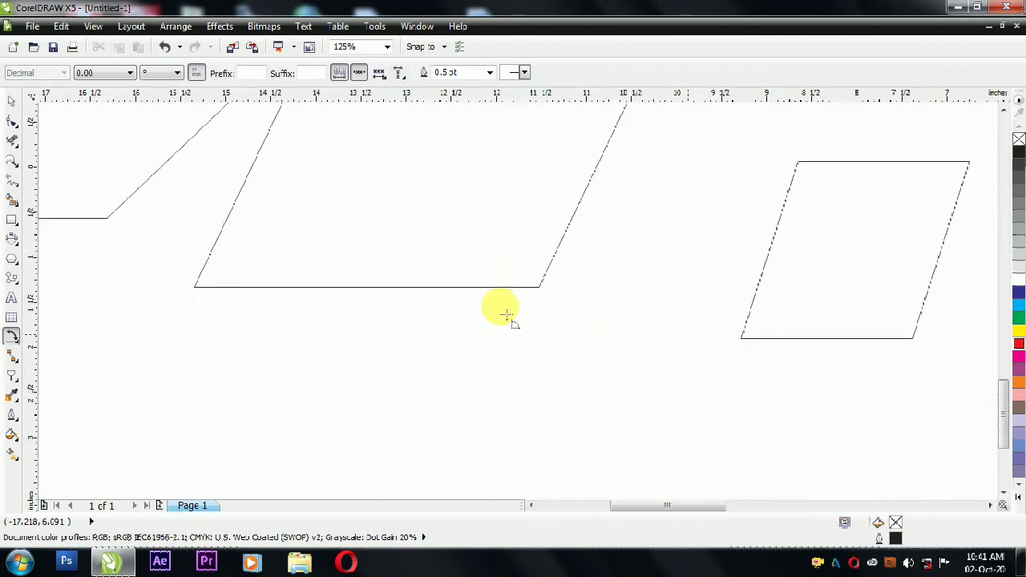
left_click(198, 287)
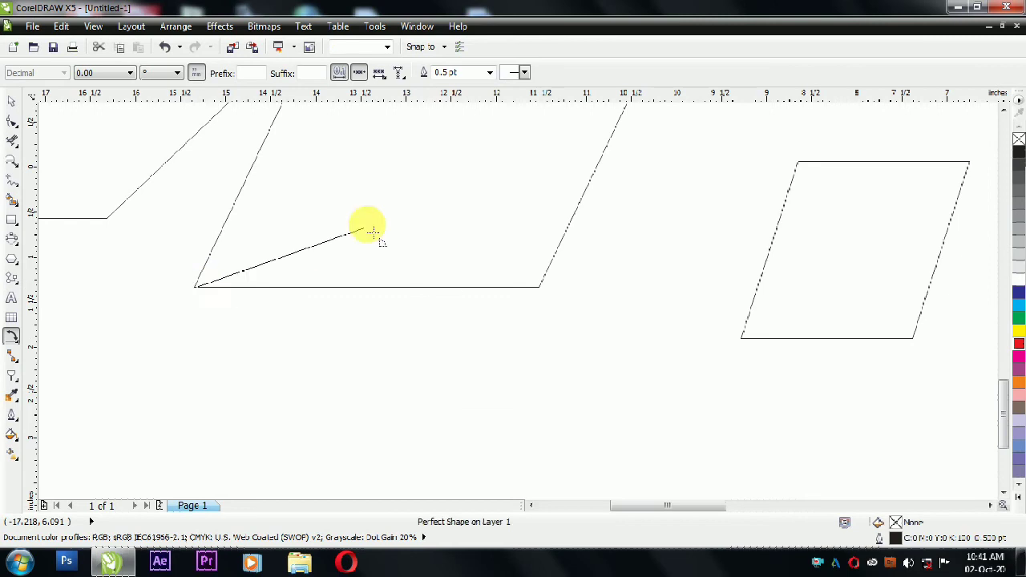
left_click(281, 122)
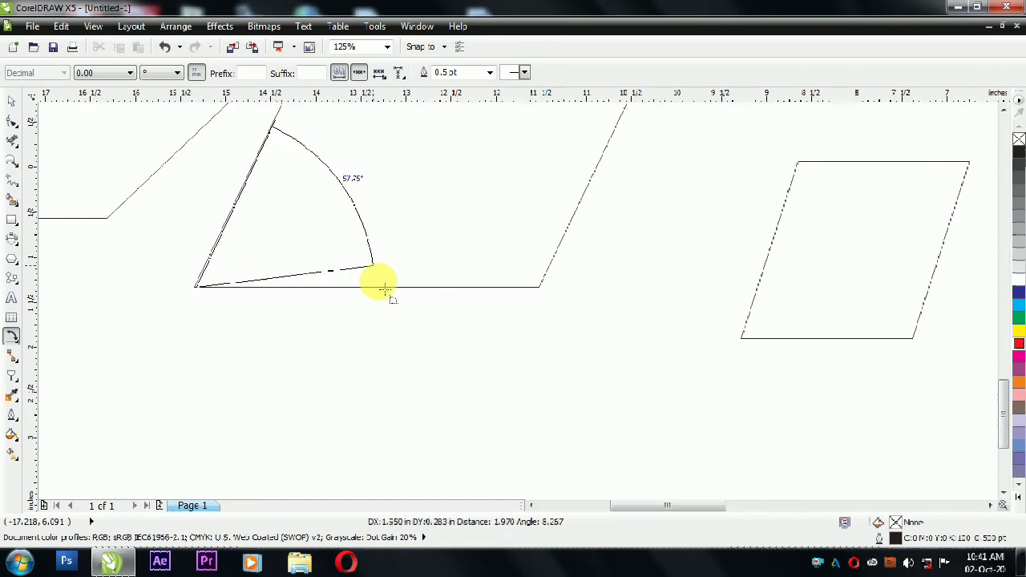
left_click(375, 285)
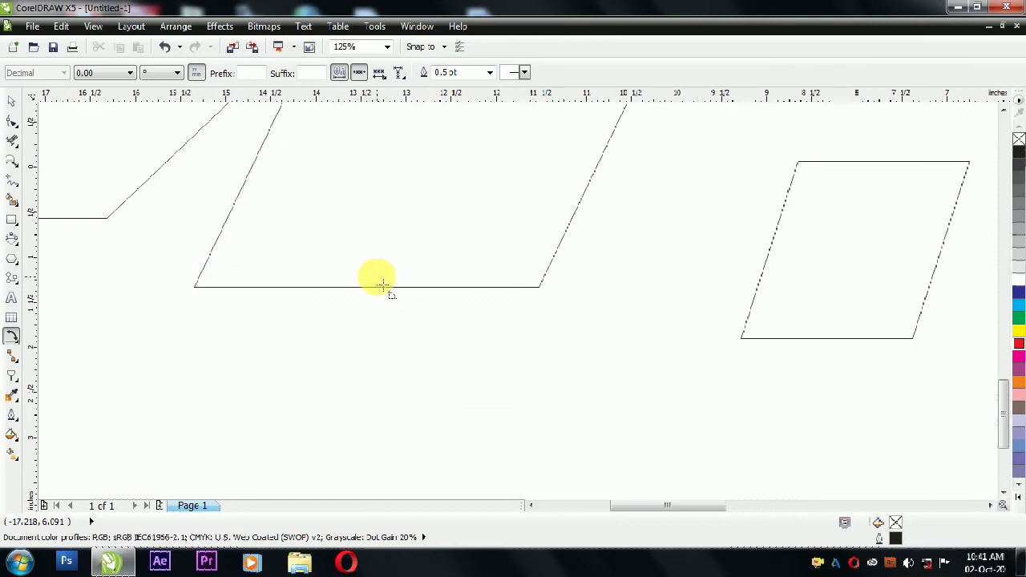
left_click(317, 136)
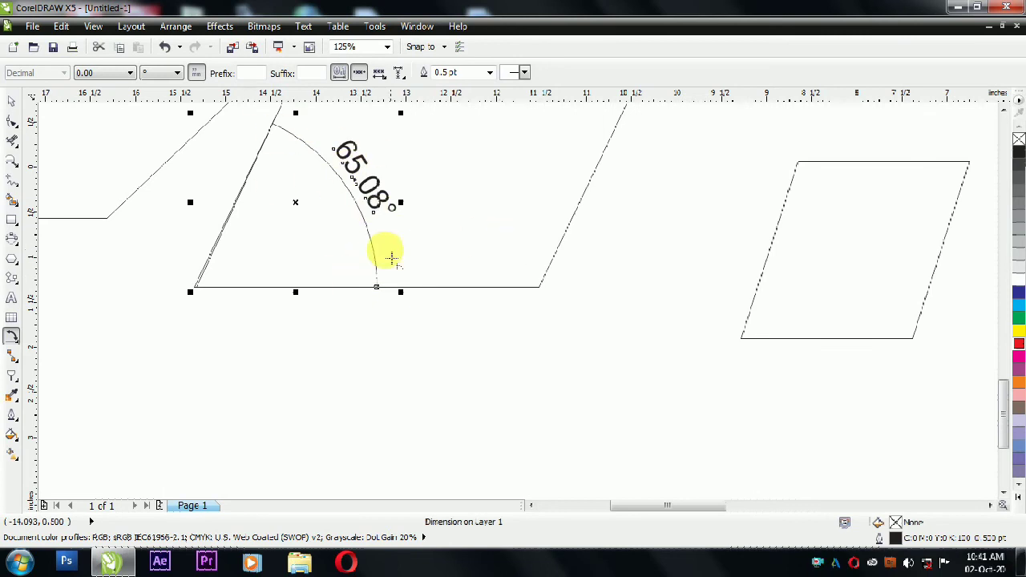
scroll(220, 331, "down", 2)
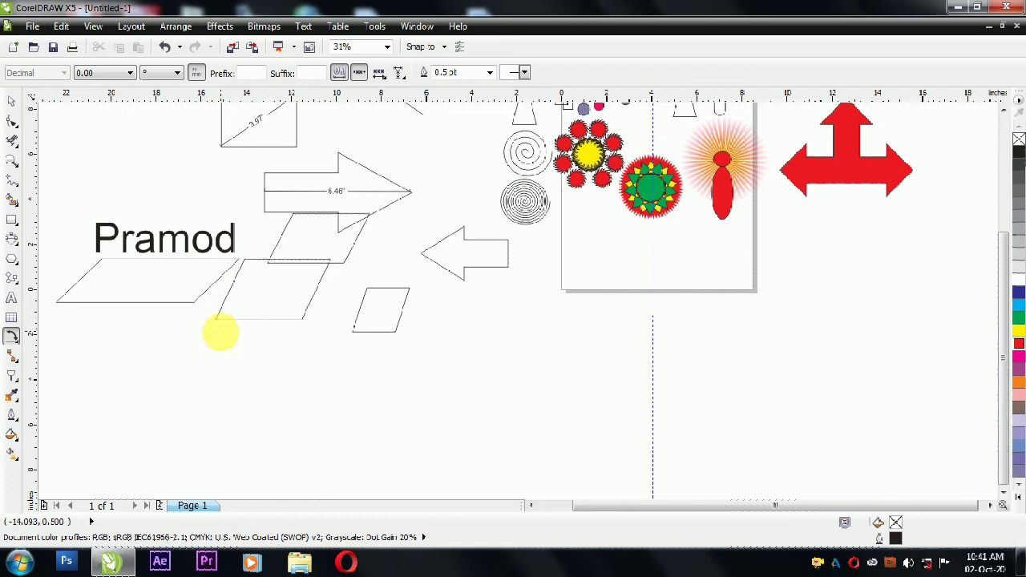
Draw a sloping straight-line connector about 4.6 by 2 inches in the empty area below the parallelograms.
left_click(17, 340)
left_click(69, 336)
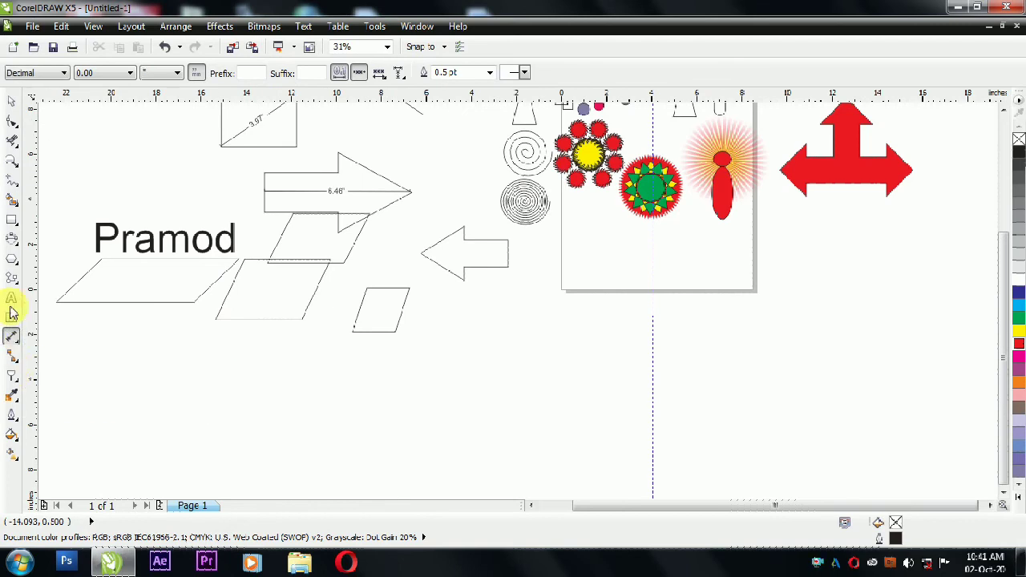
left_click(16, 364)
left_click(60, 359)
left_click_drag(283, 376, 388, 419)
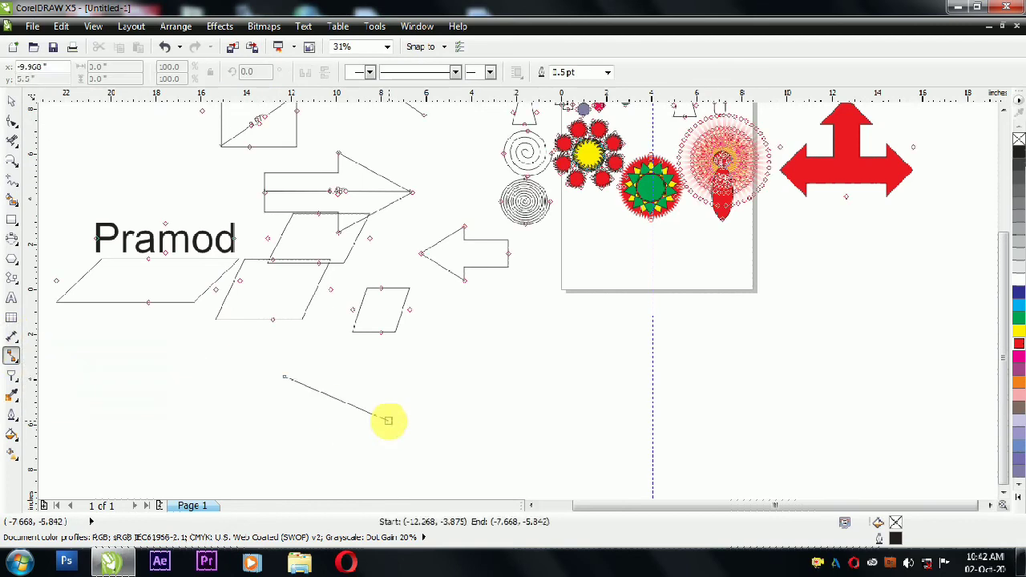
scroll(469, 270, "up", 2)
scroll(360, 398, "down", 2)
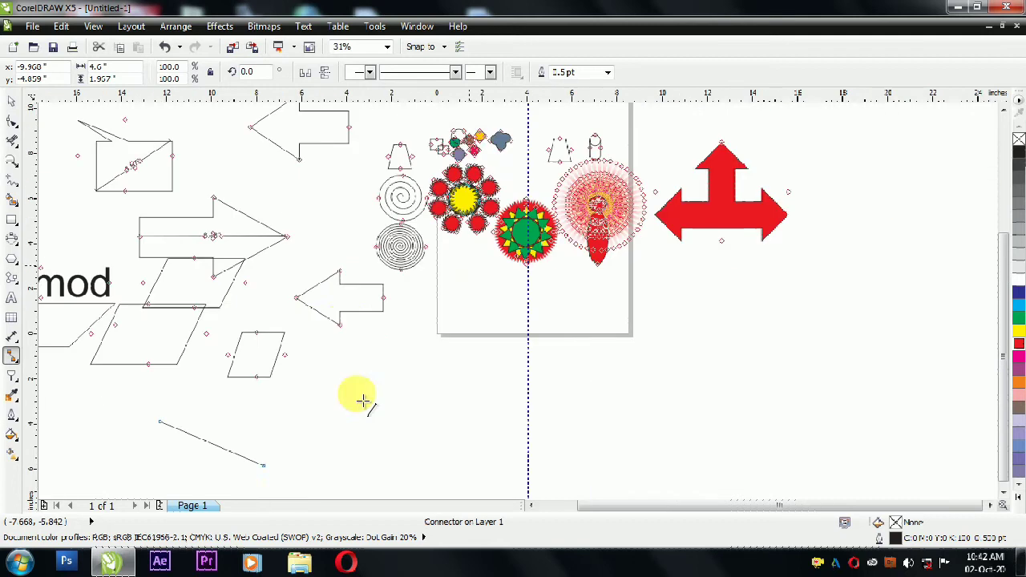
left_click(9, 358)
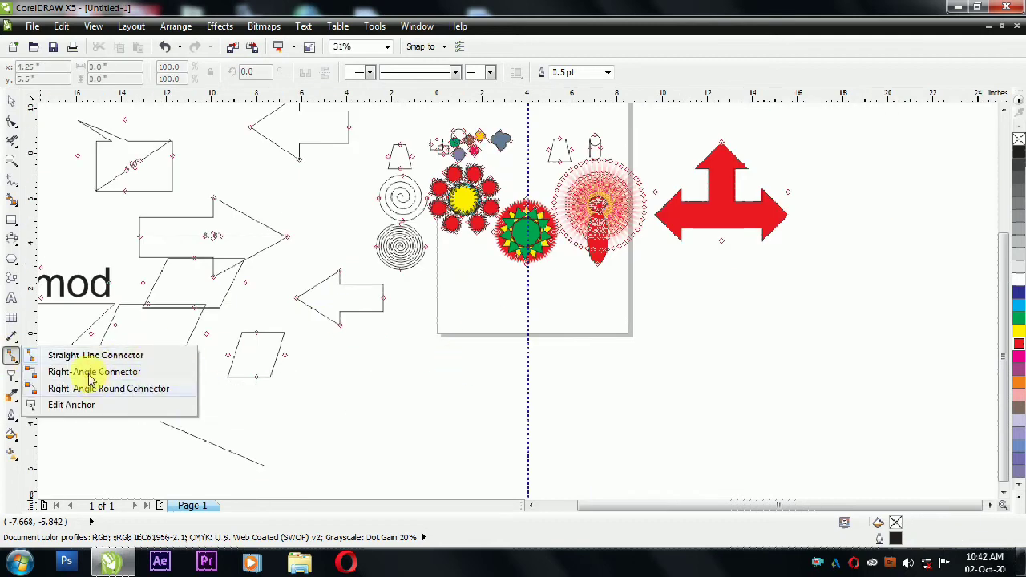
right_click(1018, 346)
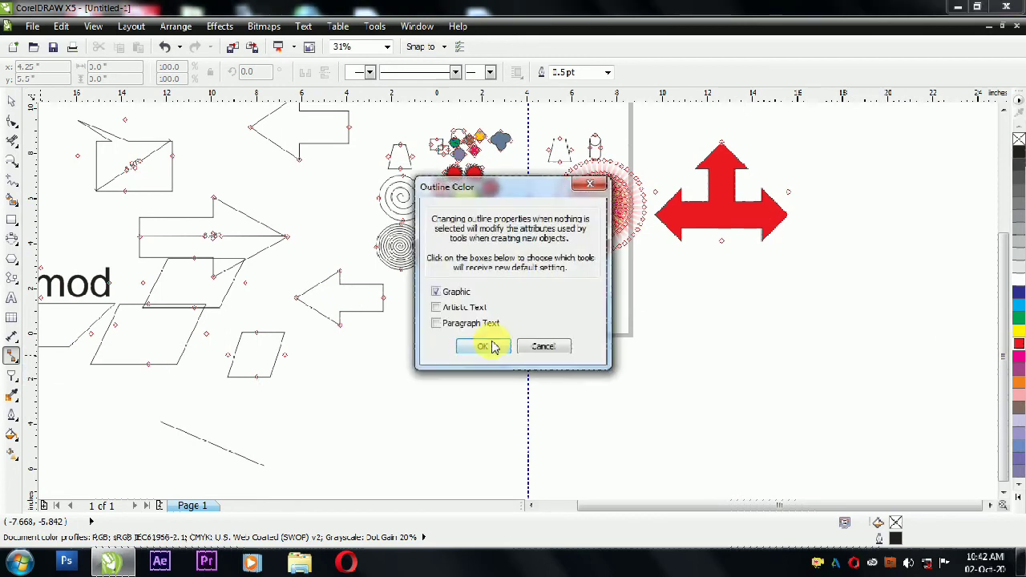
left_click(543, 346)
Draw two straight-line connectors from the lower left-pointing arrow, one from its bottom corner and one from its flat end.
left_click_drag(339, 326, 345, 345)
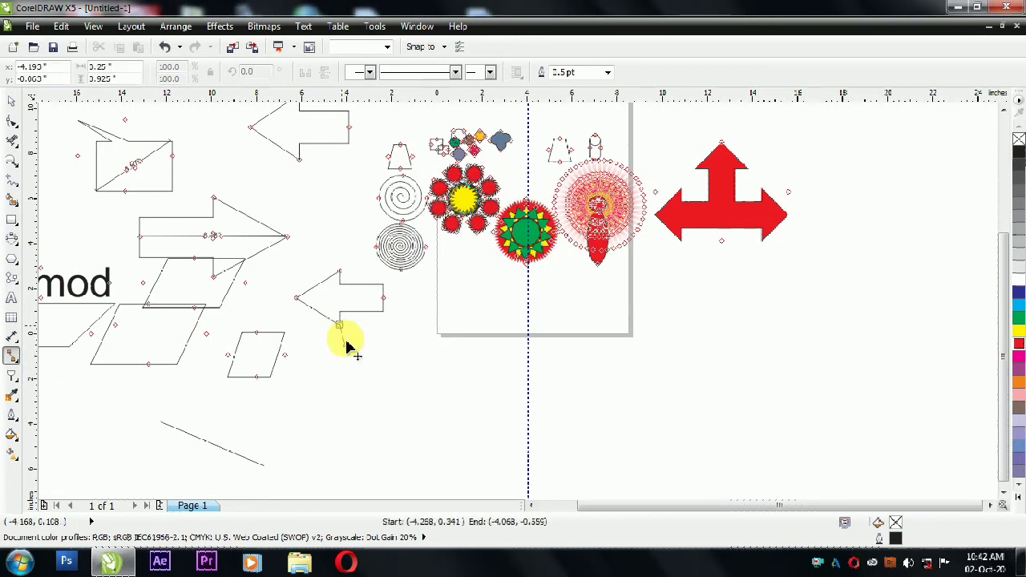
left_click_drag(384, 299, 500, 302)
left_click(10, 104)
Stretch the connector at the arrow's flat end to about 13.3 inches wide and move the attached arrow below the page.
left_click(400, 302)
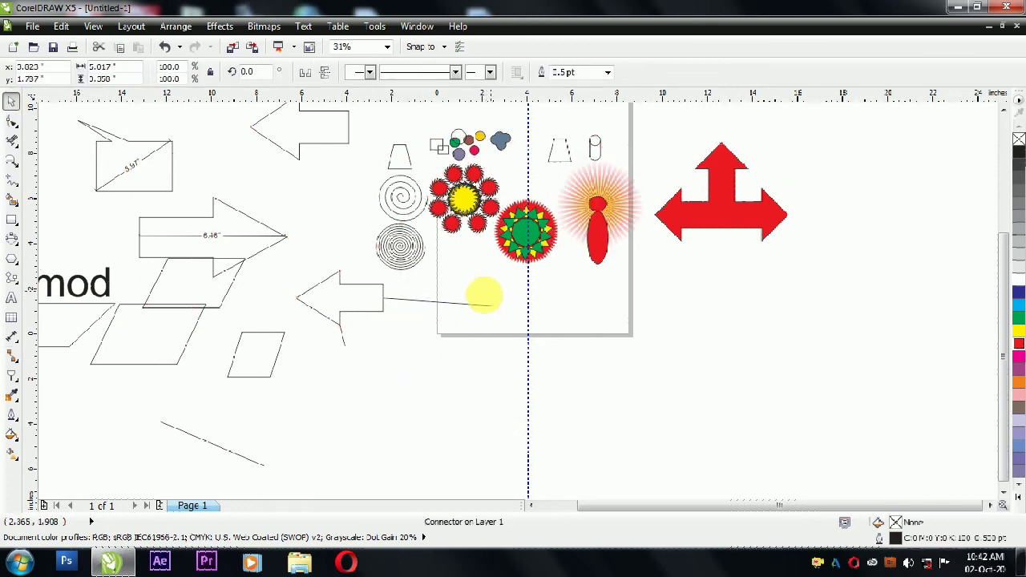
left_click(434, 370)
left_click_drag(398, 297, 485, 304)
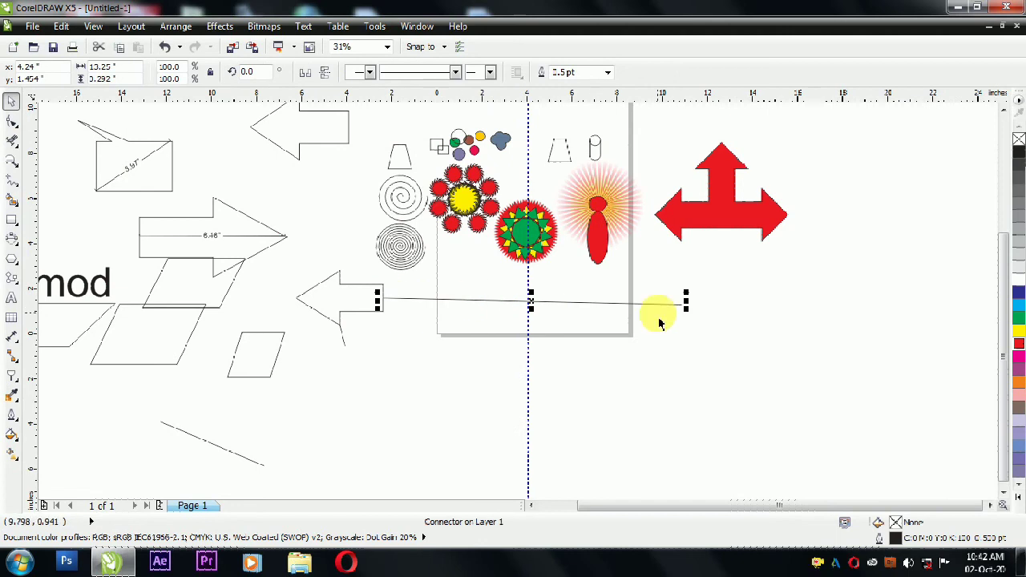
left_click_drag(362, 298, 487, 418)
left_click(409, 378)
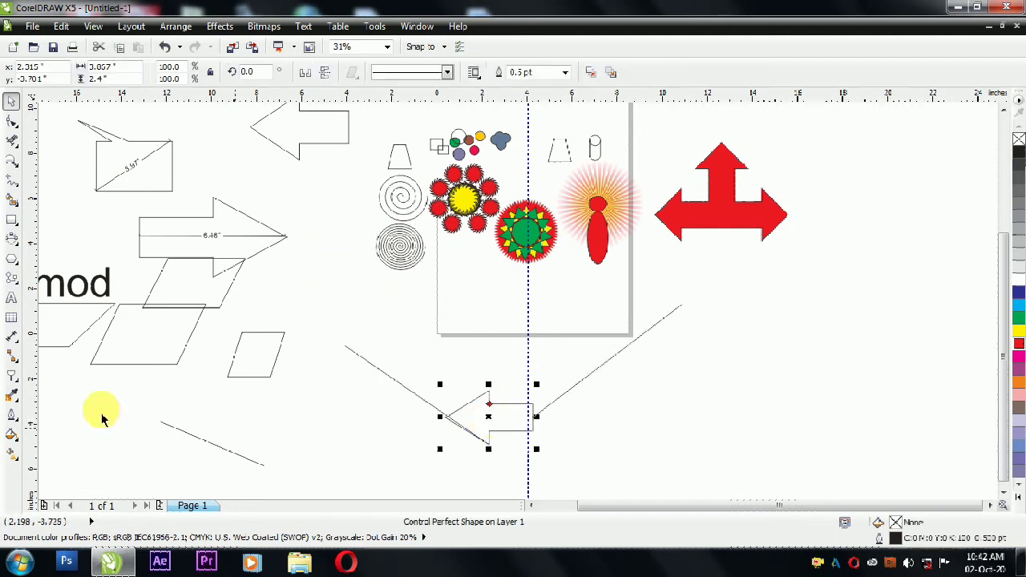
Move the name text beside the page's lower right corner, place a copy diagonally below it and fill the copy red.
left_click(14, 382)
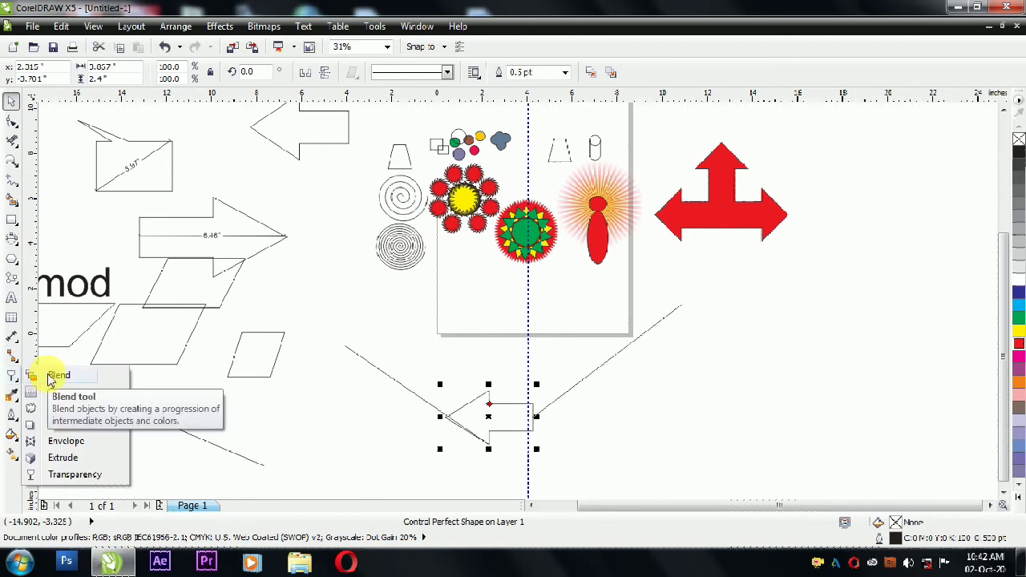
left_click(24, 373)
left_click(80, 280)
left_click_drag(80, 280, 779, 394)
left_click(1017, 344)
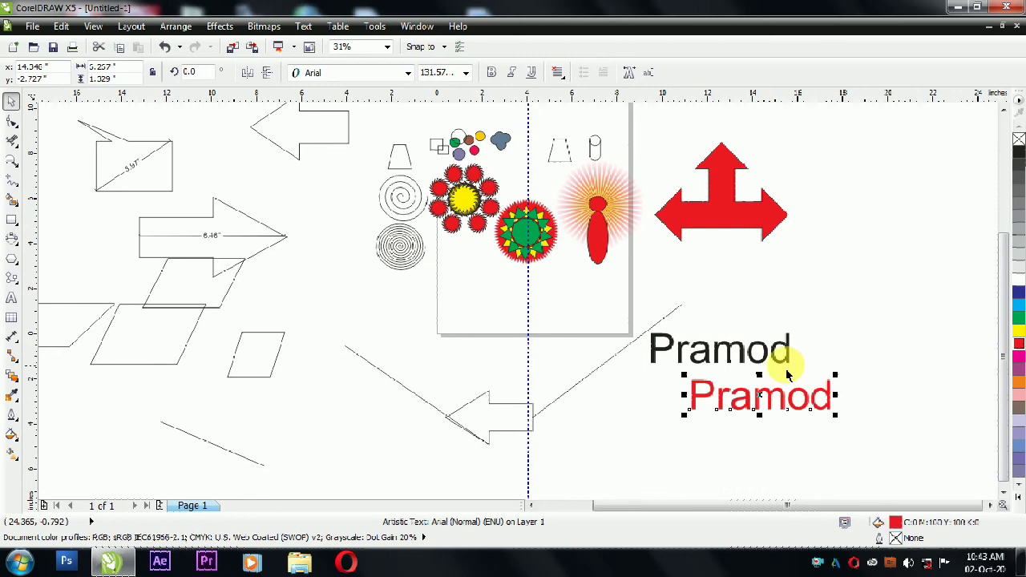
Blend the black name text into its red copy in 20 steps, with the red text slightly offset over the black.
left_click(786, 359)
left_click(799, 393, "shift")
left_click(11, 375)
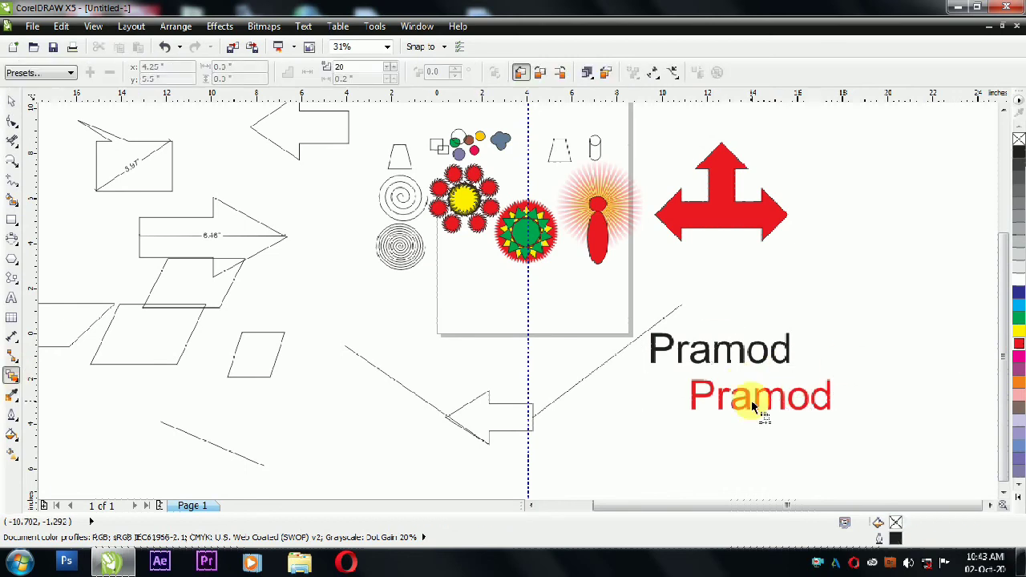
left_click_drag(737, 367, 705, 324)
left_click(11, 103)
left_click(900, 318)
left_click(723, 355)
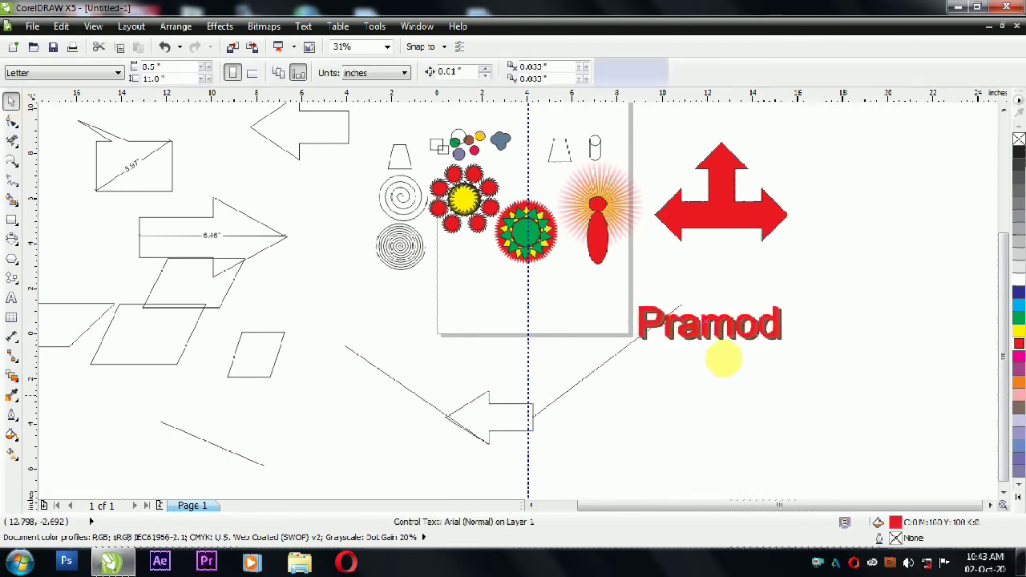
Give the red name text a yellow 10 pt outline placed behind the fill and scaled with the image.
scroll(737, 309, "up", 3)
scroll(697, 304, "down", 1)
left_click(842, 321)
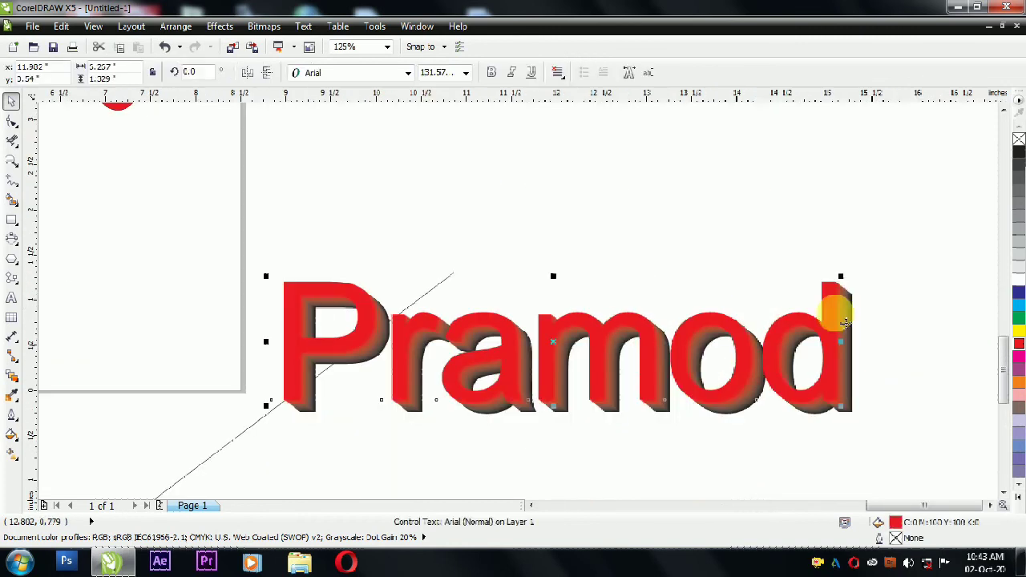
right_click(1019, 332)
double_click(891, 537)
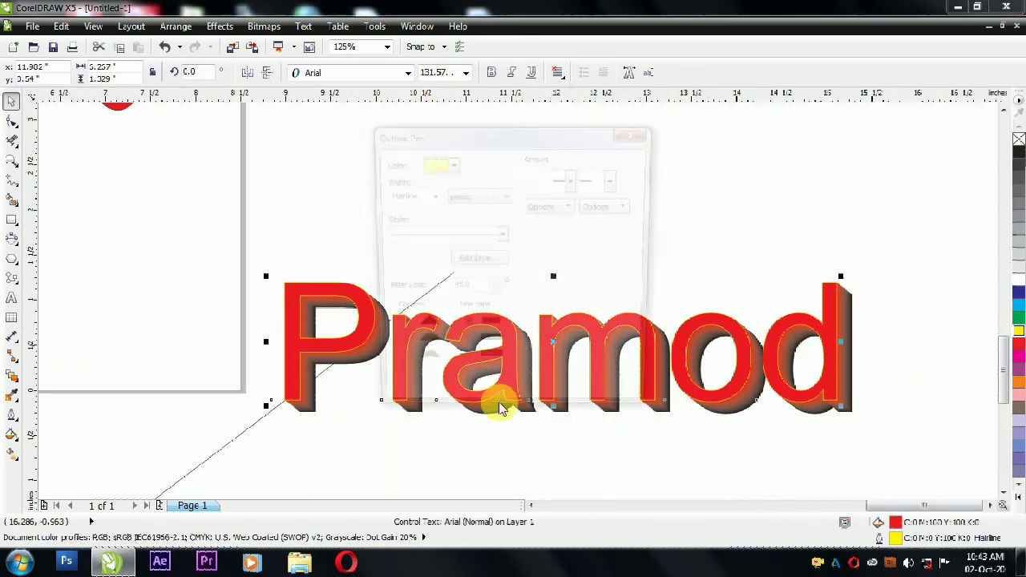
left_click(431, 195)
left_click(405, 307)
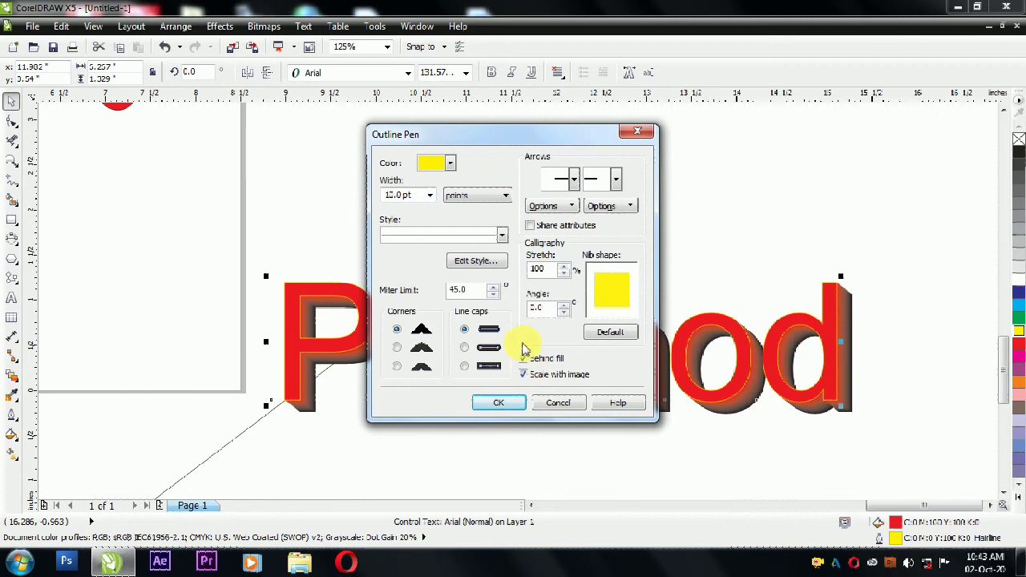
left_click(498, 403)
Reduce the yellow outline of the red name text to 3 pt.
double_click(895, 538)
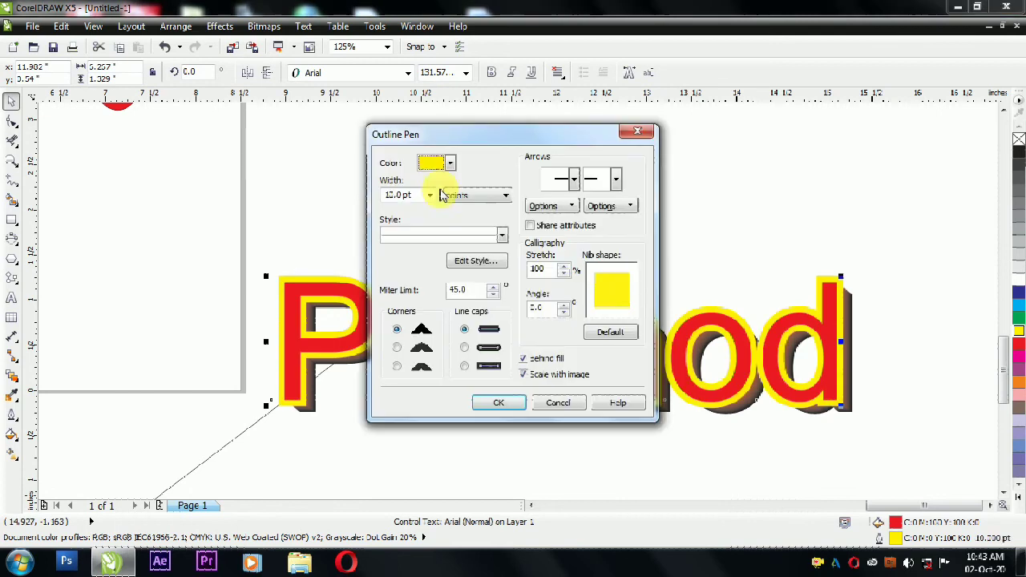
left_click(430, 195)
left_click(411, 278)
left_click(499, 403)
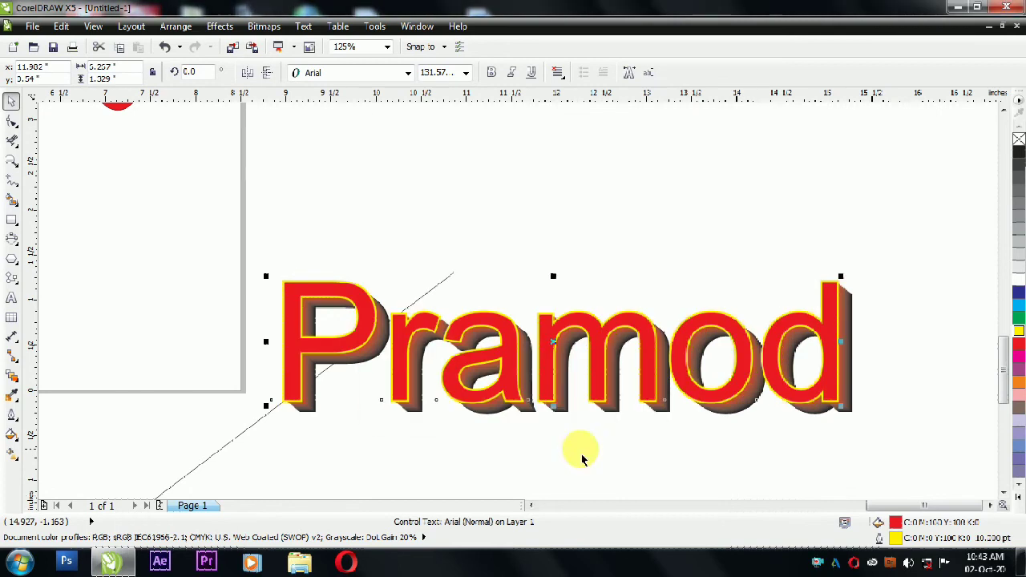
left_click(579, 451)
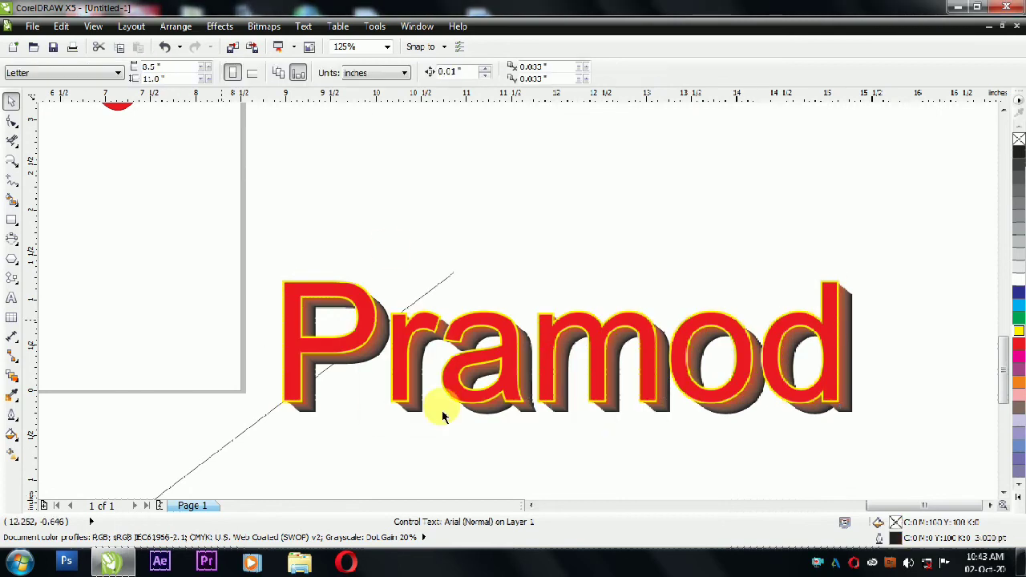
Add the name in capitals above the blended text, set it in the Impact font and fill it red.
left_click(11, 383)
left_click(91, 389)
left_click(12, 298)
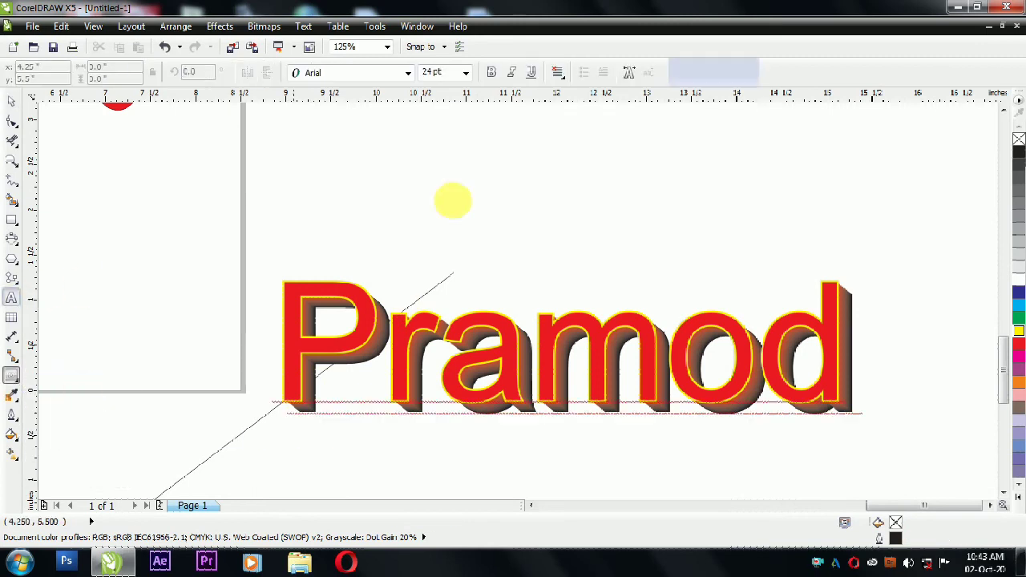
type("AMOD")
key("ctrl+a")
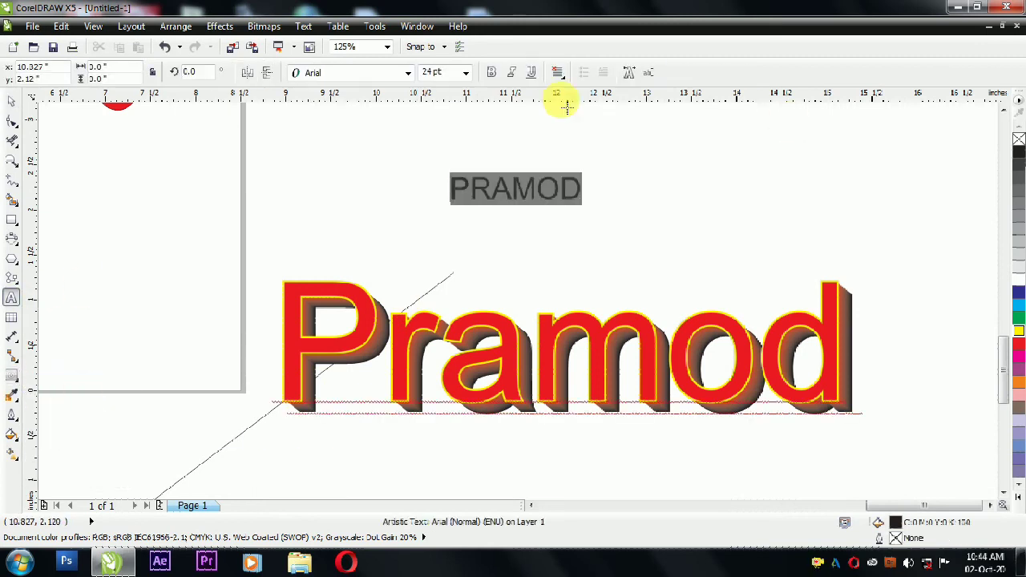
left_click(409, 73)
left_click(320, 165)
scroll(532, 179, "up", 2)
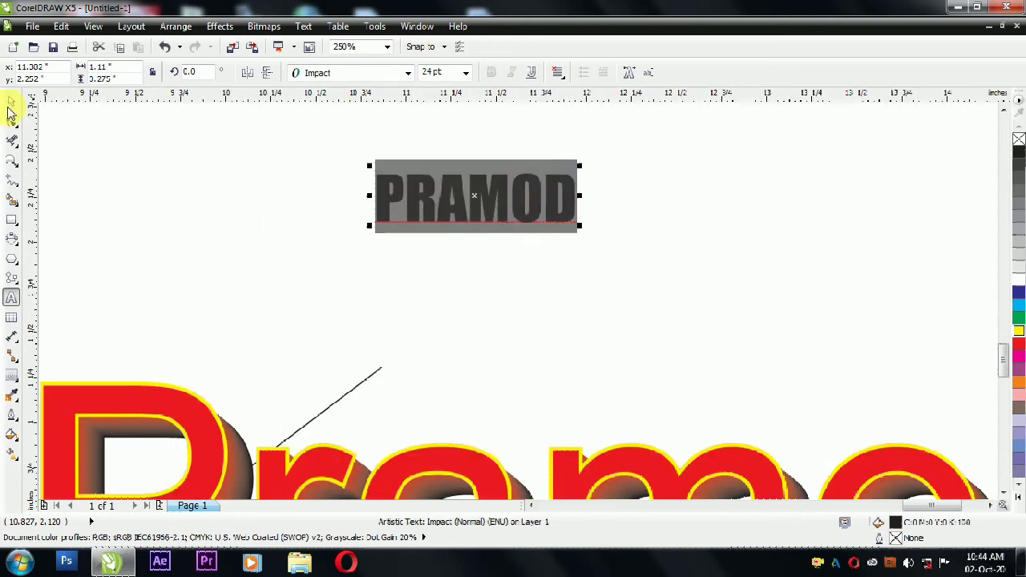
left_click(1016, 357)
Apply an outside contour to the capital name text and set it to 3 steps.
left_click(12, 374)
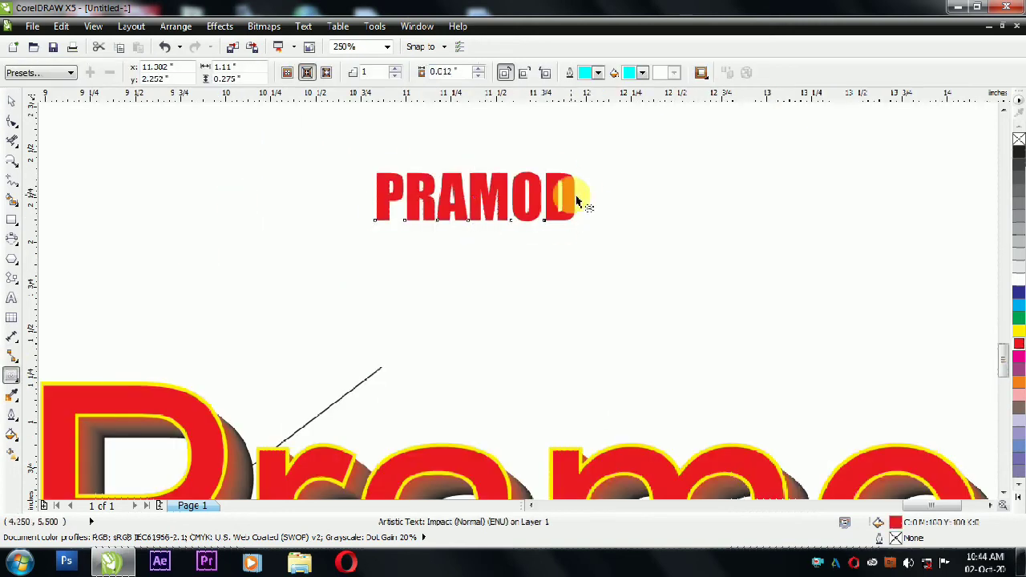
left_click_drag(584, 195, 584, 195)
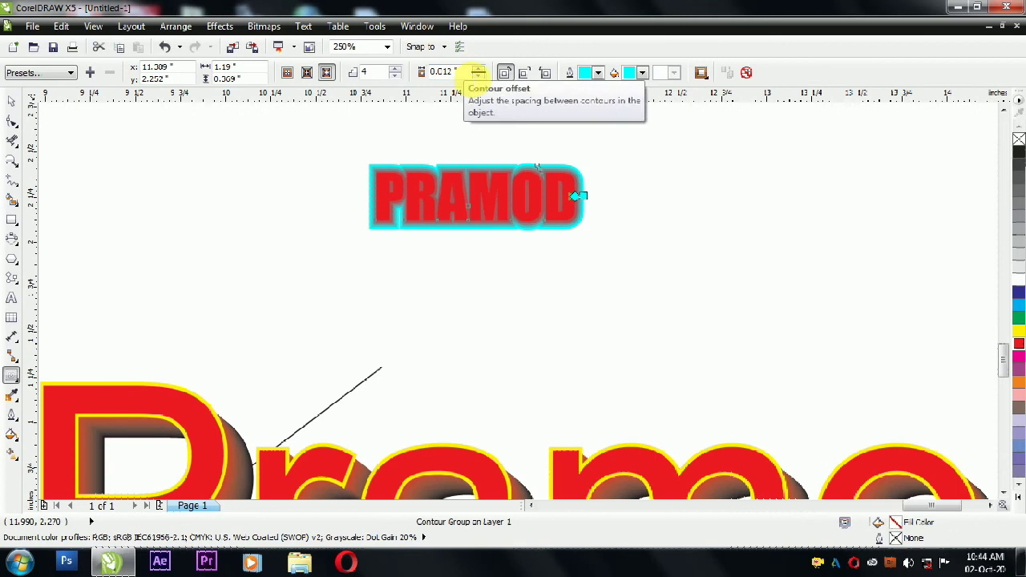
left_click(395, 77)
scroll(467, 152, "up", 4)
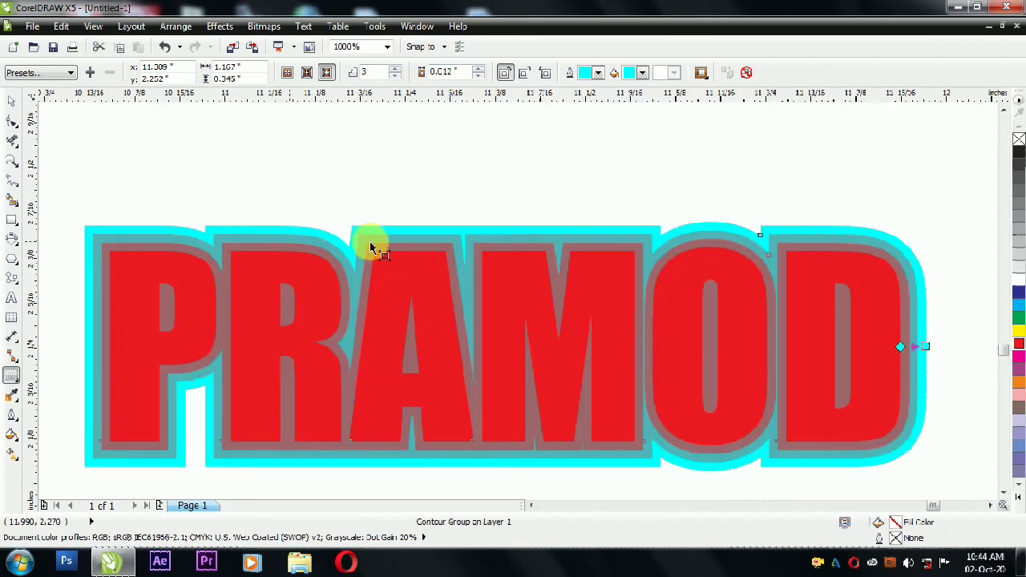
Change the contour's fill colour from cyan to dark grey-brown.
left_click(641, 73)
left_click(641, 126)
left_click(641, 73)
left_click(646, 176)
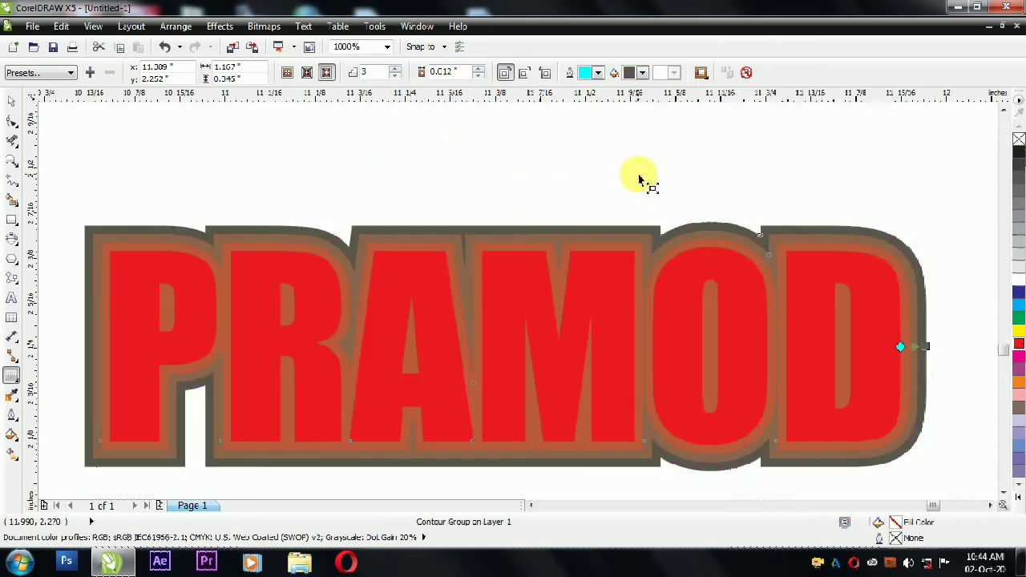
Break the contour group apart and move the red capital text up and to the right, off its contour.
left_click(175, 25)
left_click(199, 195)
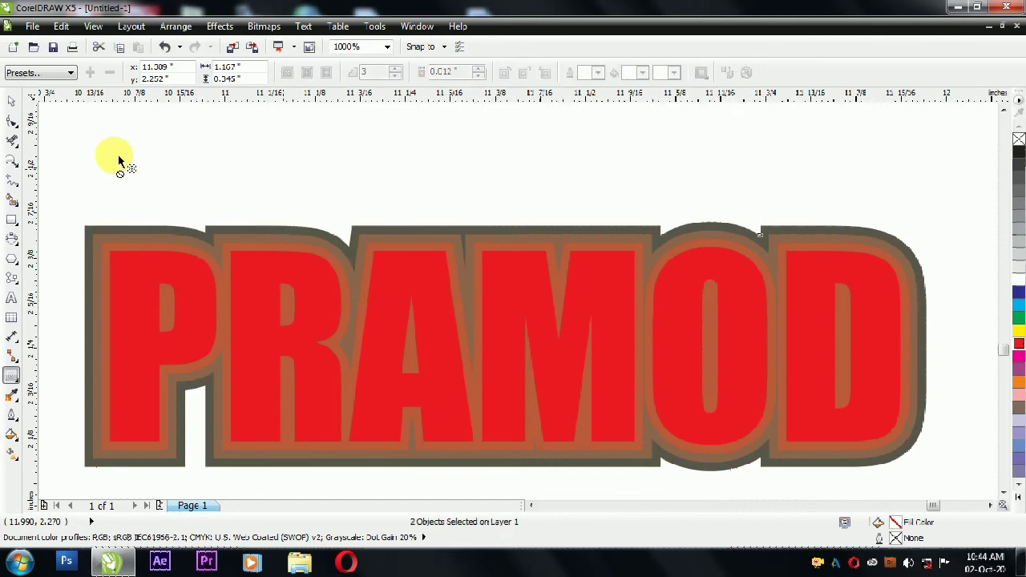
left_click(114, 155)
left_click_drag(248, 287, 494, 161)
Try a black fill on the contour group, undo it, and ungroup the contour into separate shapes.
left_click(200, 323)
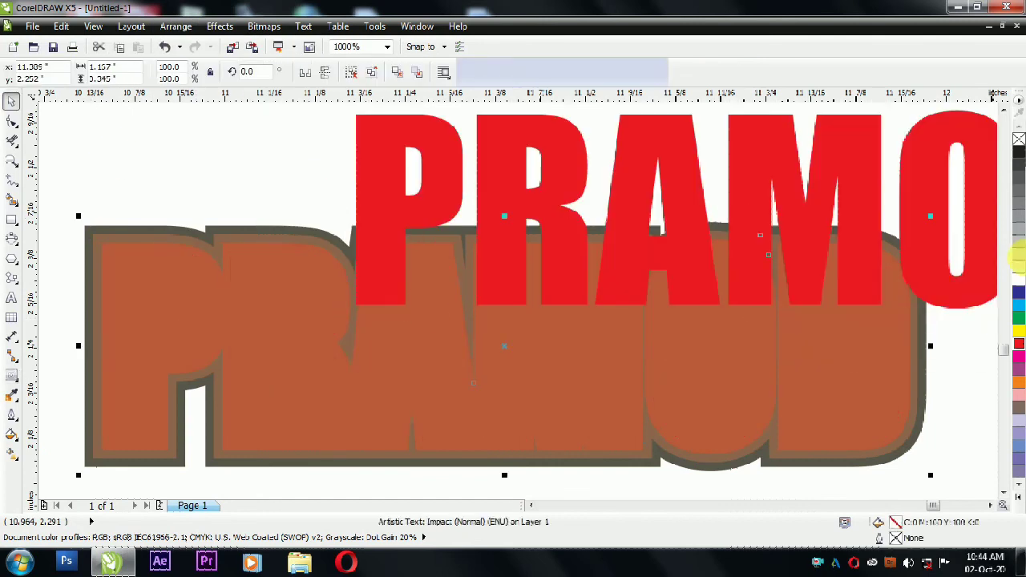
left_click(1019, 151)
key("ctrl+z")
left_click(371, 74)
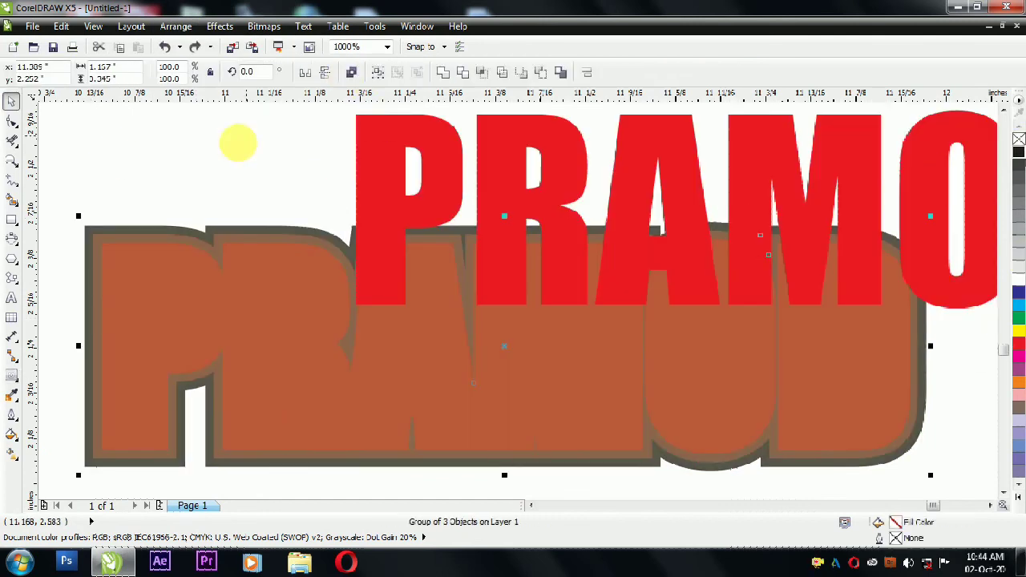
left_click(245, 149)
Try moving the separate contour shapes apart from each other and undo the moves.
left_click(286, 296)
left_click_drag(277, 285, 364, 352)
left_click_drag(154, 276, 816, 237)
scroll(203, 157, "down", 1)
left_click_drag(431, 272, 489, 397)
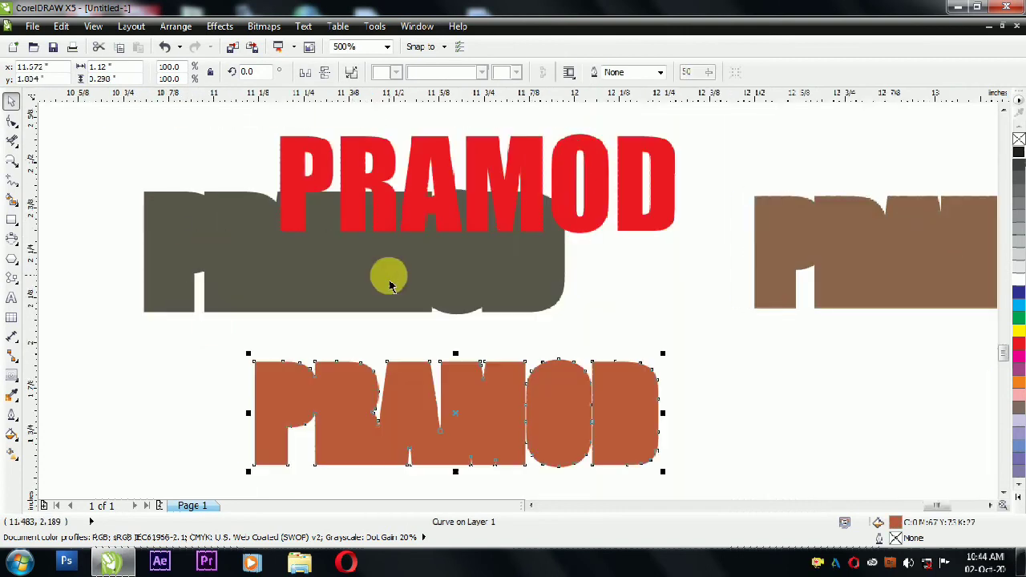
key("ctrl+z")
key("ctrl+z")
key("ctrl+z")
key("ctrl+z")
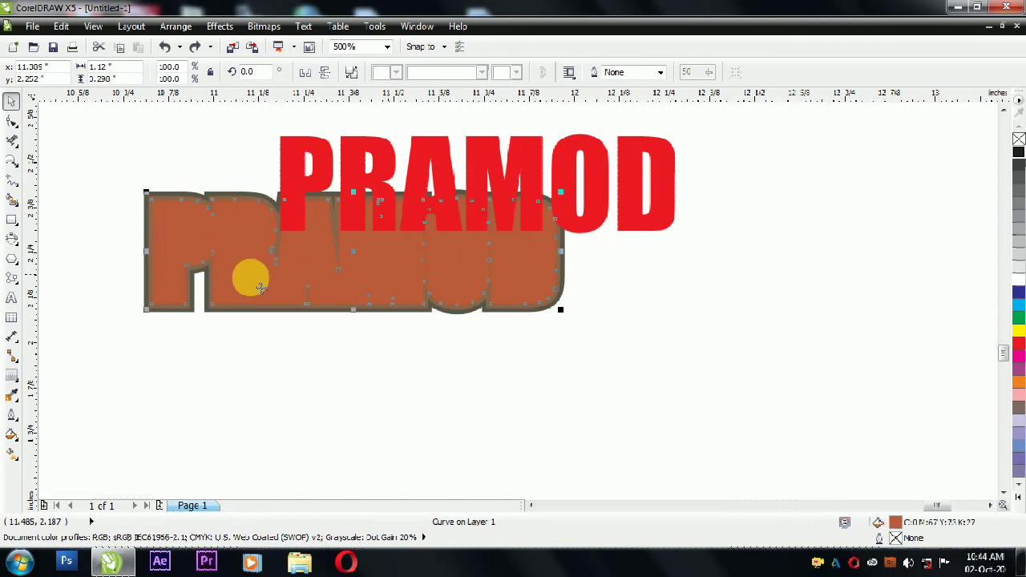
Fill the outermost contour shape black and the middle contour shape white.
left_click(132, 242)
left_click(152, 195)
left_click(1016, 492)
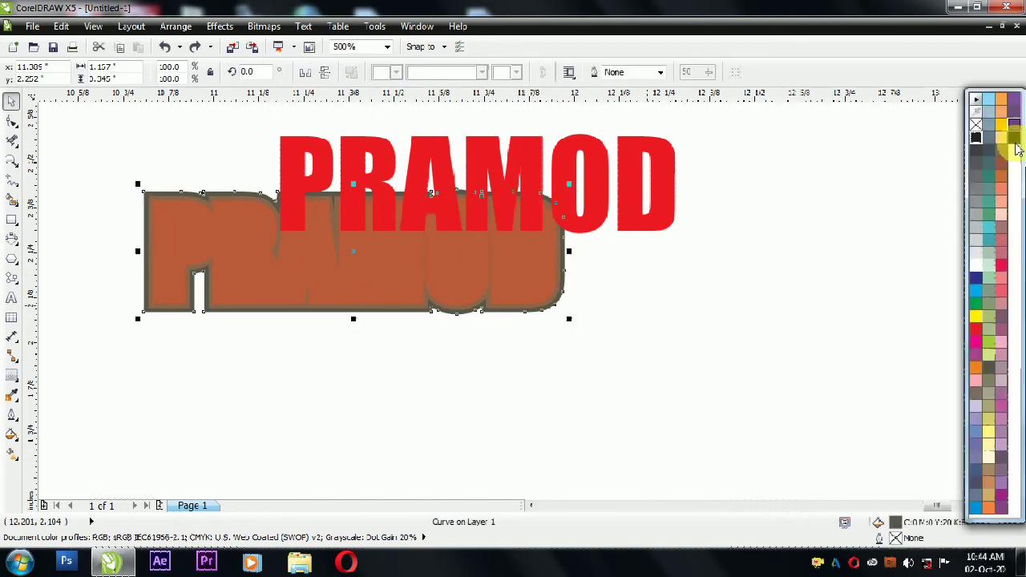
left_click_drag(1014, 138, 205, 196)
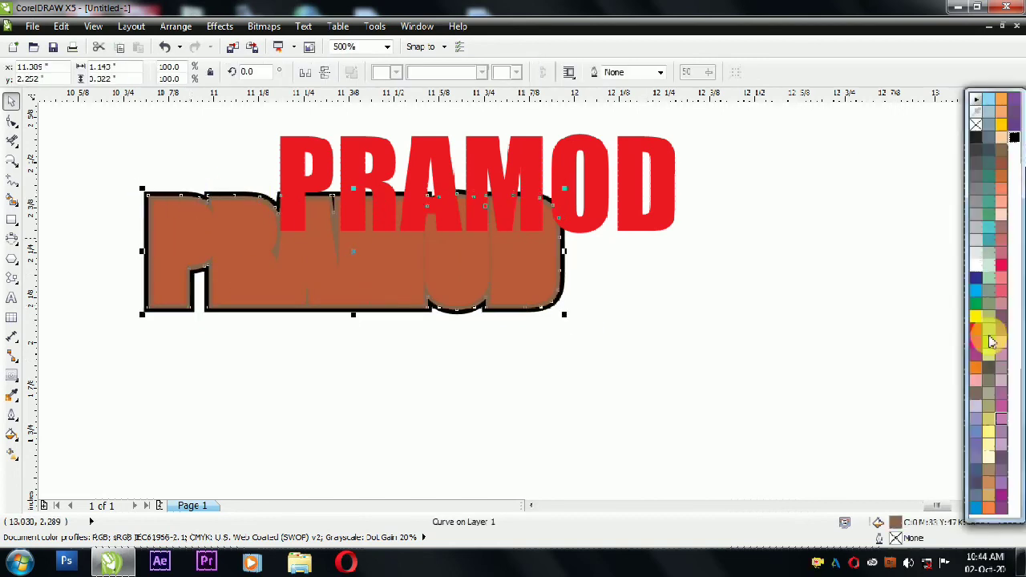
left_click(653, 389)
Try red and cyan as the fill of the innermost contour shape.
left_click(266, 250)
left_click(1019, 343)
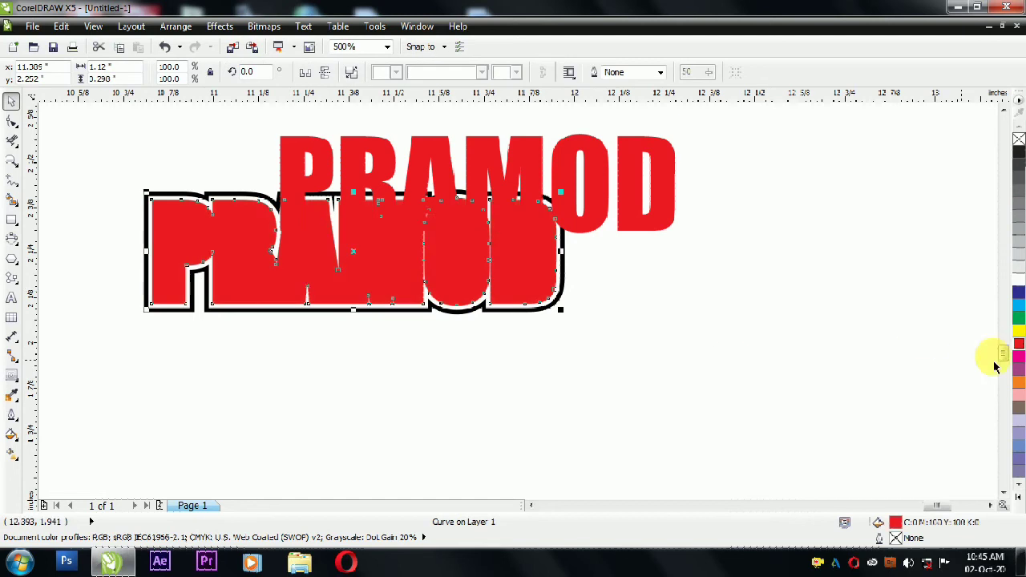
left_click(1019, 306)
Centre the red capital text on the innermost contour shape and shift it slightly to fine-tune its position.
left_click(257, 262, "shift")
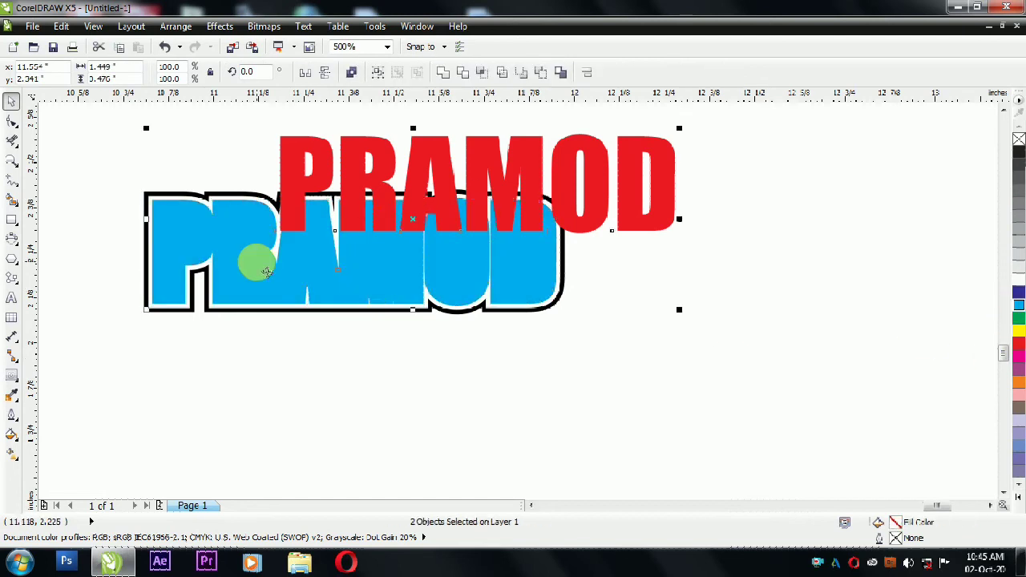
key("c")
key("e")
left_click(518, 176)
scroll(141, 208, "up", 2)
left_click_drag(255, 231, 242, 228)
scroll(233, 230, "down", 3)
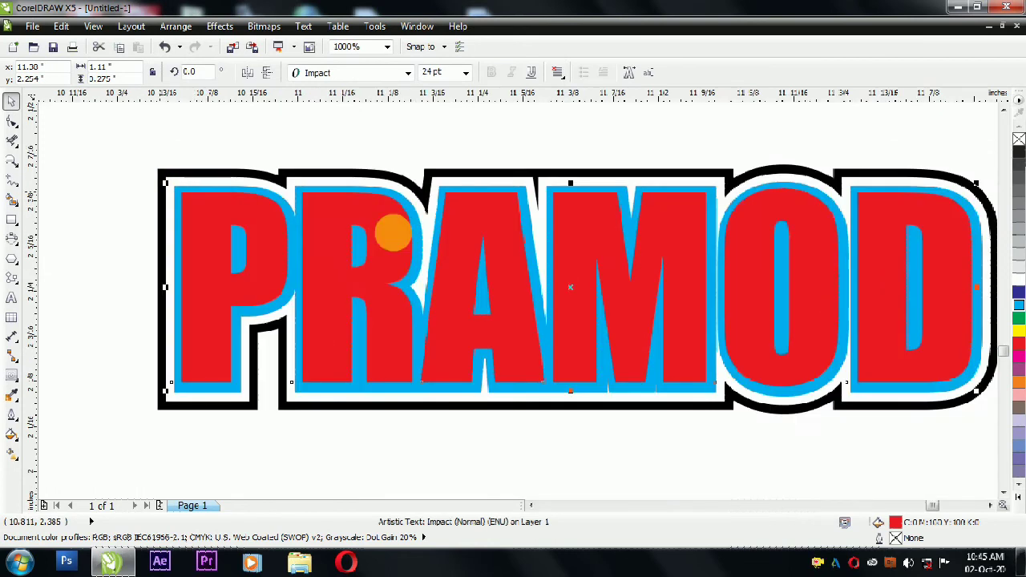
Fill the innermost contour shape behind the red capital text green.
left_click(458, 205)
left_click(1019, 319)
left_click(816, 325)
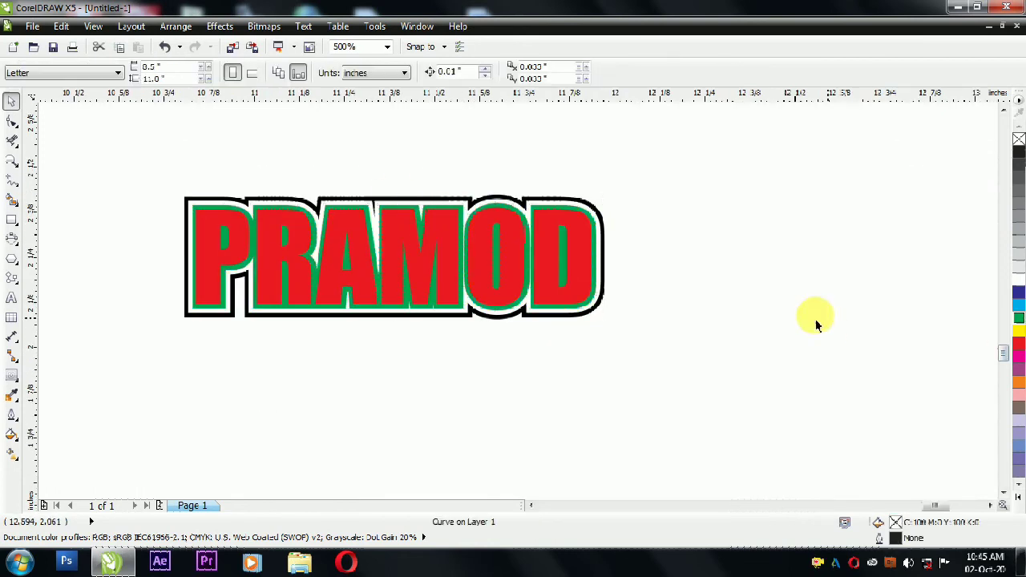
Scale the complete layered name design to about 6.5 inches wide and place it directly above the blended name text.
scroll(680, 234, "down", 2)
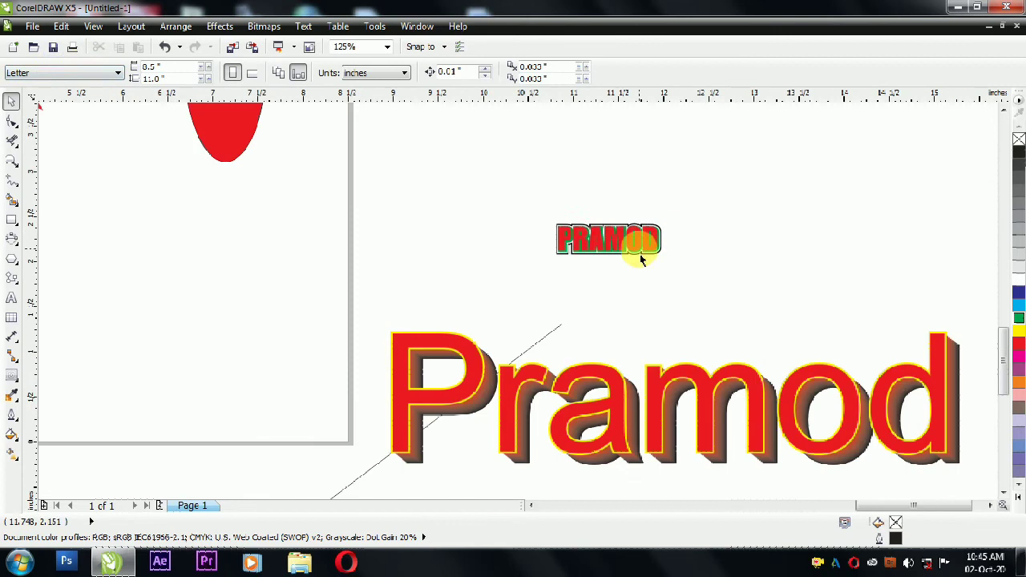
left_click_drag(541, 210, 910, 331)
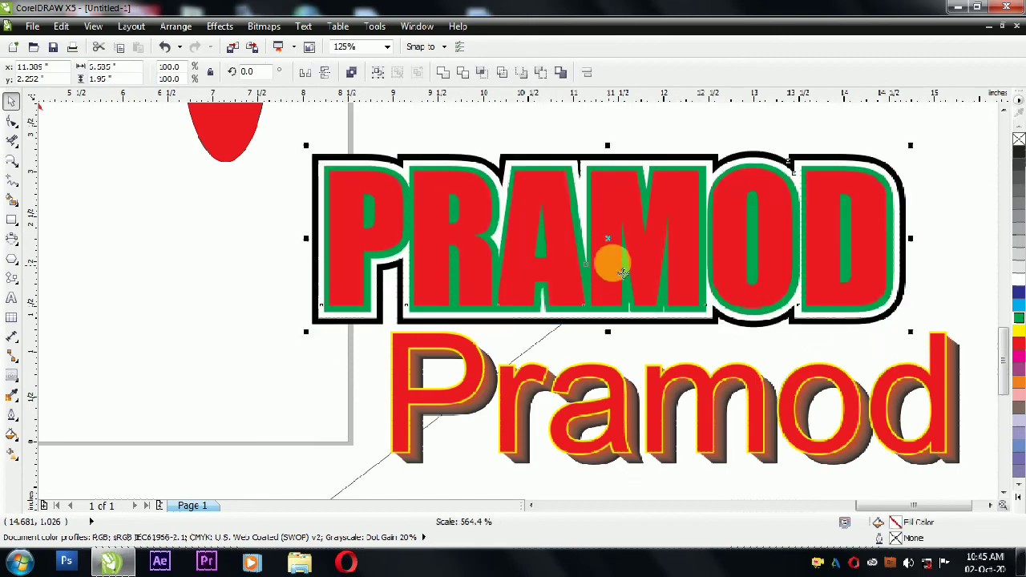
left_click_drag(658, 255, 739, 241)
left_click(298, 271)
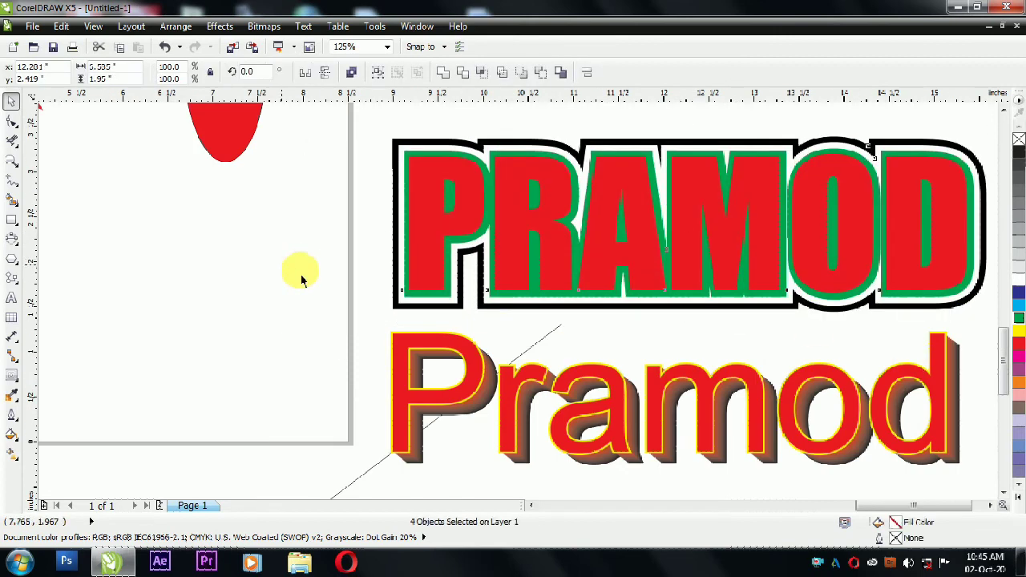
Try a push and pull distortion on the left-pointing arrow near the banner and undo it.
left_click(11, 377)
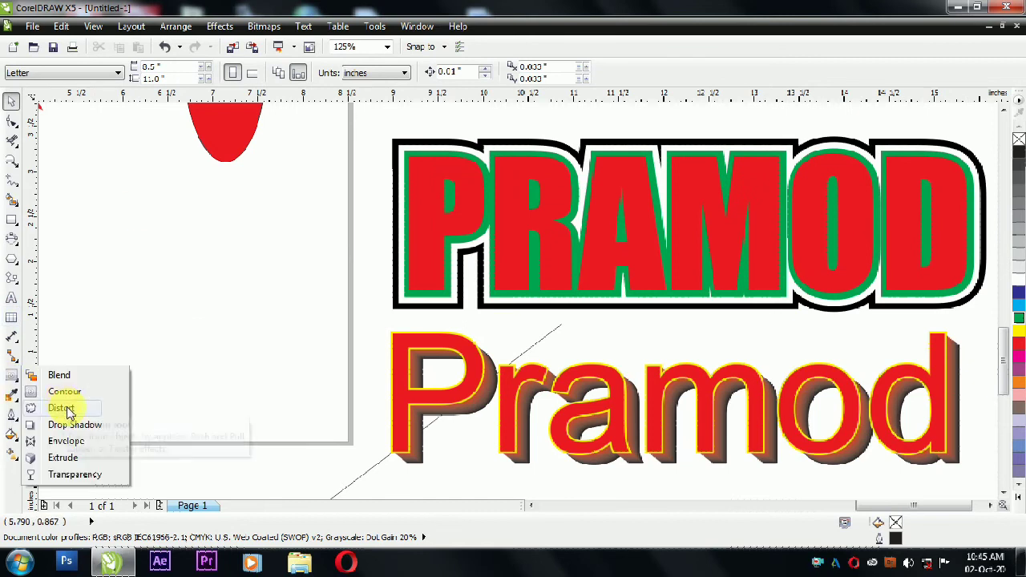
left_click(62, 409)
scroll(561, 389, "down", 4)
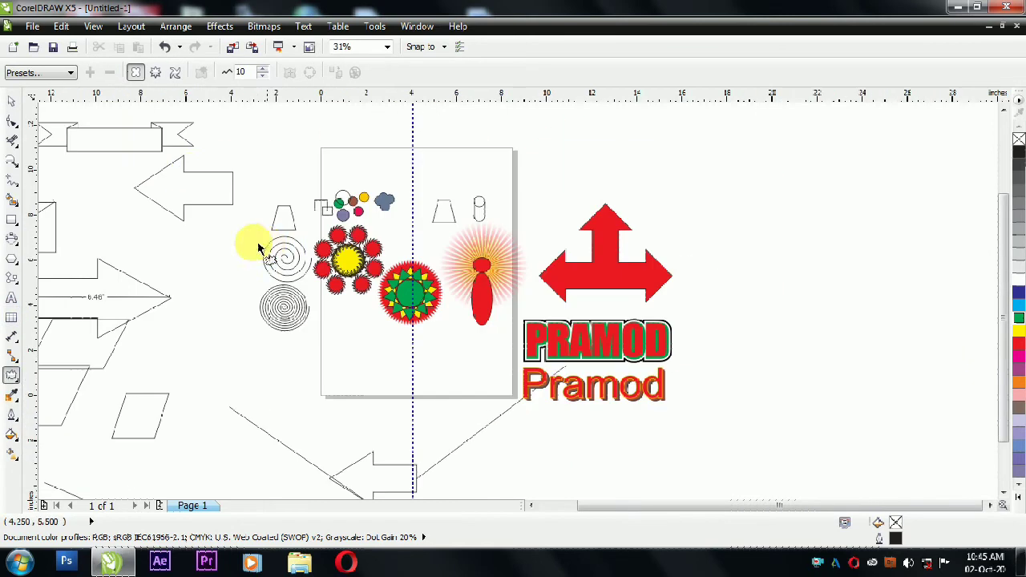
left_click(192, 187)
left_click_drag(191, 170, 295, 268)
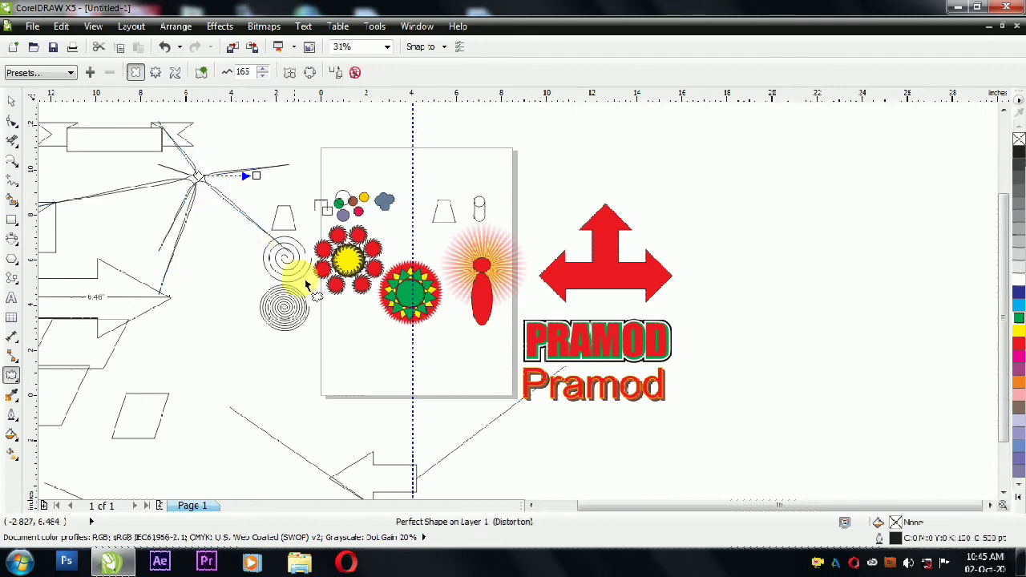
key("ctrl+z")
Try push and pull distortions on the lower parallelogram and the trapezoid above the spirals, and undo them.
left_click_drag(152, 404, 152, 377)
left_click_drag(294, 222, 310, 238)
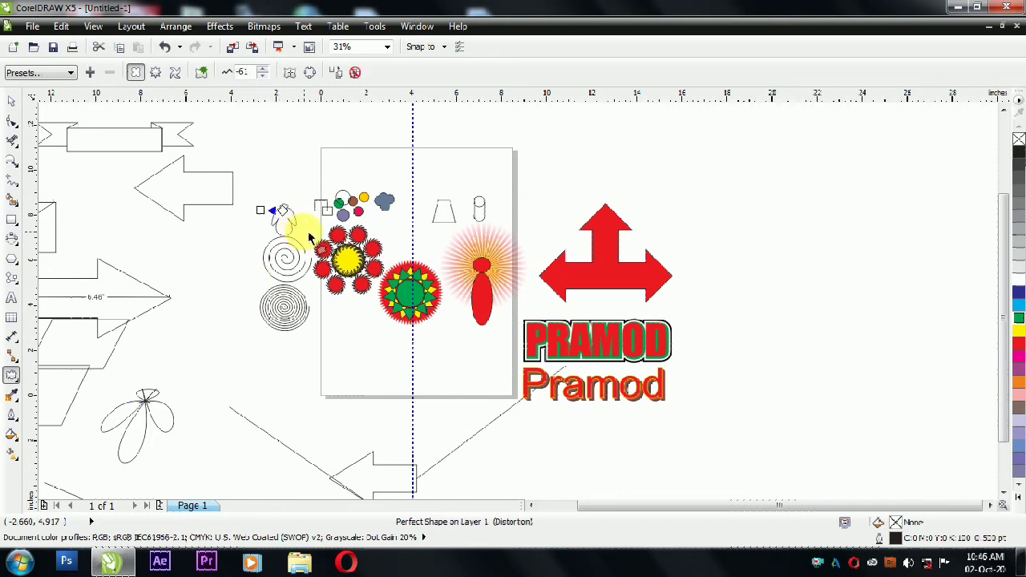
left_click(11, 102)
left_click(95, 162)
left_click(294, 231)
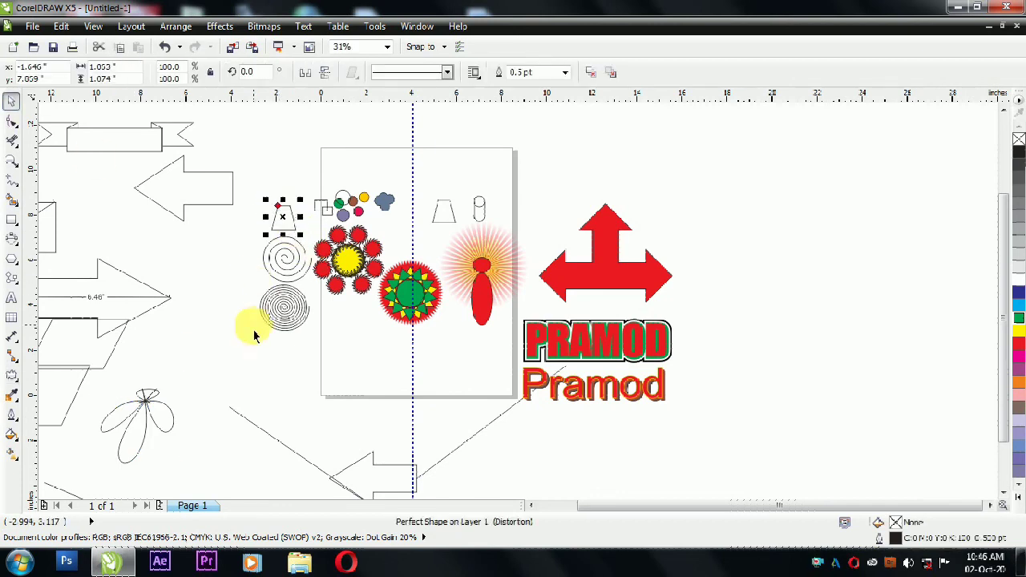
key("ctrl+z")
key("ctrl+z")
left_click(245, 363)
Twist the left-pointing arrow near the banner into a multi-turn spiral with the Distort tool's twister mode.
left_click(11, 374)
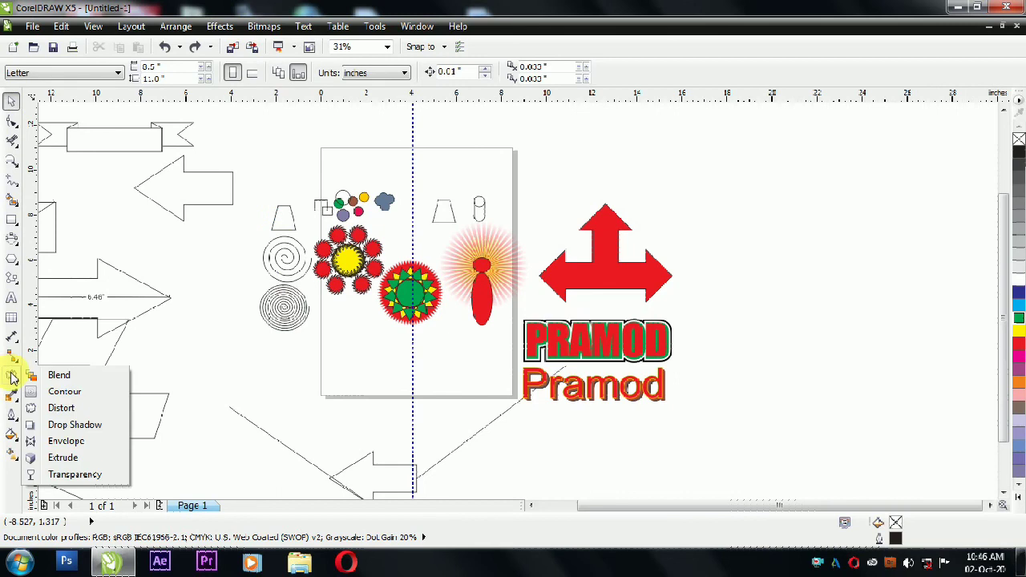
left_click(61, 407)
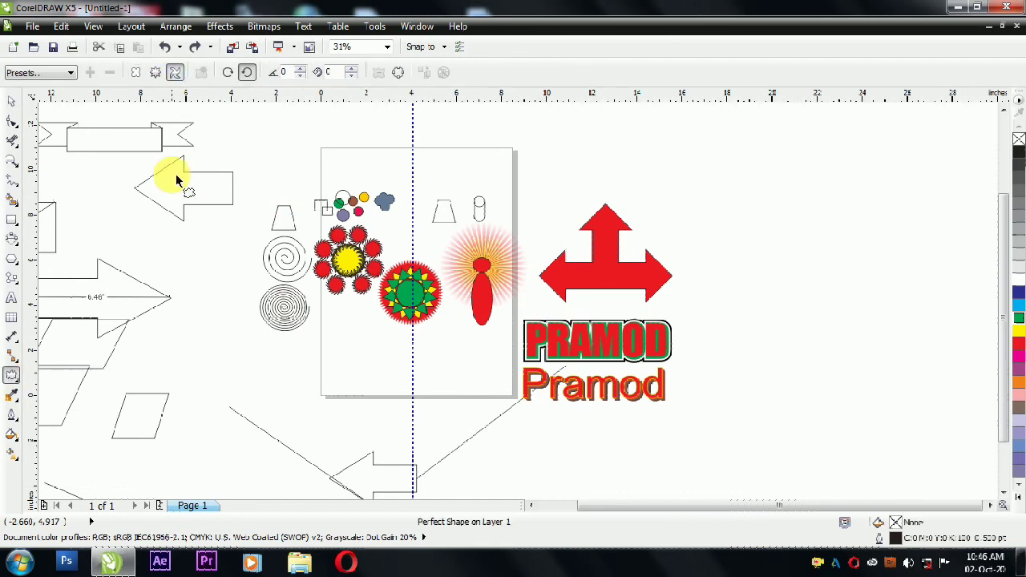
left_click_drag(176, 181, 173, 72)
left_click_drag(175, 180, 184, 224)
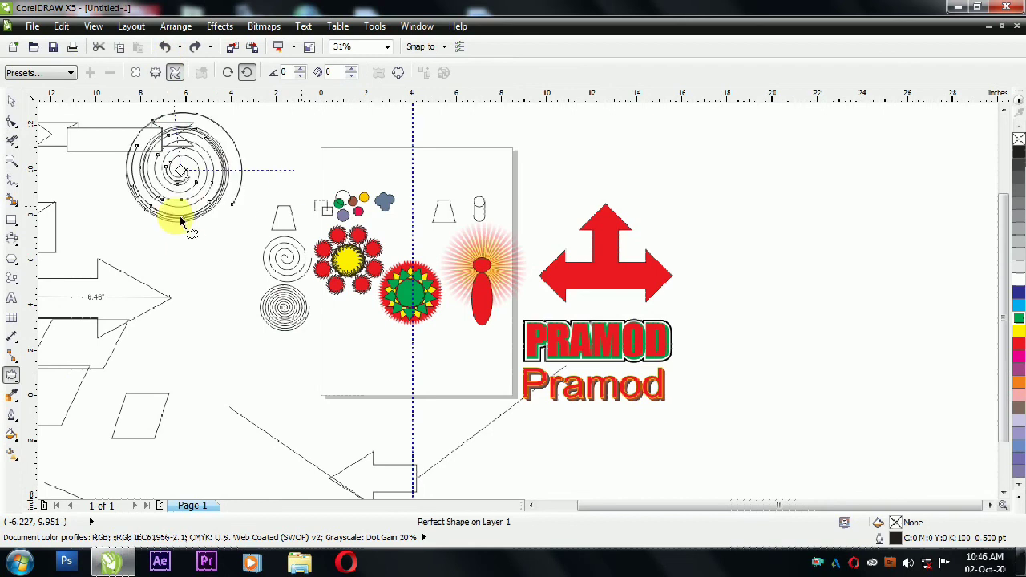
Move the twisted arrow to the right of the red three-way arrow and fill it red with no outline.
left_click(12, 101)
left_click_drag(182, 168, 739, 223)
left_click(1019, 347)
left_click(818, 201)
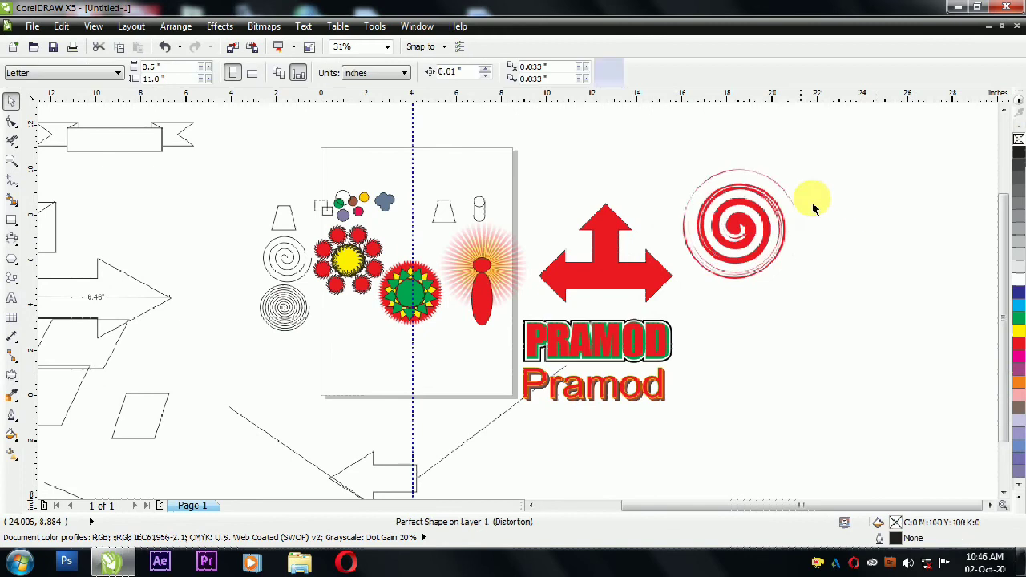
Draw a rectangle about 8 by 3.7 inches below the red spiral.
scroll(812, 202, "up", 2)
scroll(389, 192, "down", 2)
scroll(386, 187, "up", 1)
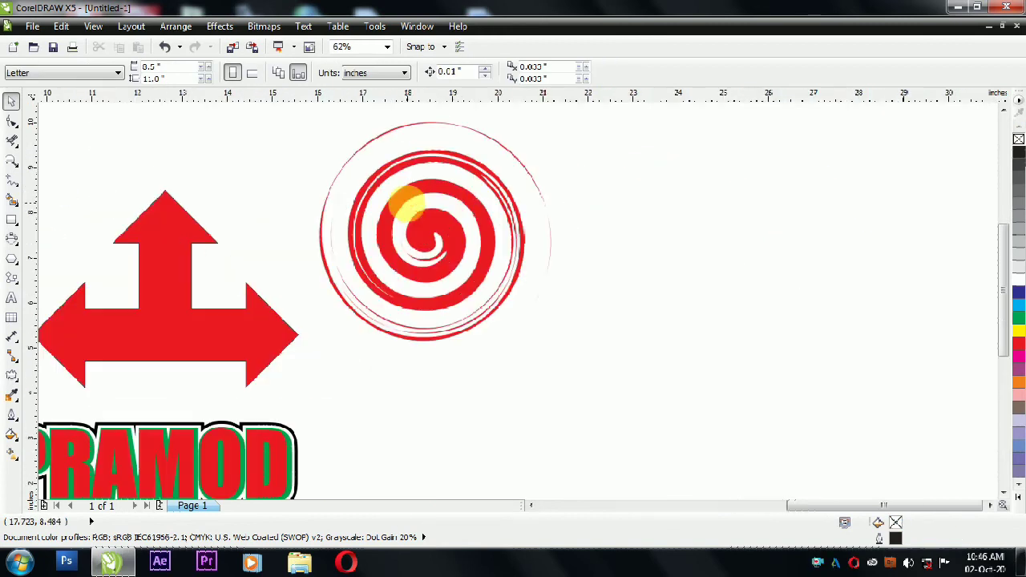
left_click(12, 218)
left_click_drag(360, 314, 718, 481)
key("space")
PowerClip the red spiral inside the rectangle, scaled down and placed over the rectangle's upper-left corner.
left_click(487, 339)
left_click(515, 403)
left_click(524, 398, "ctrl")
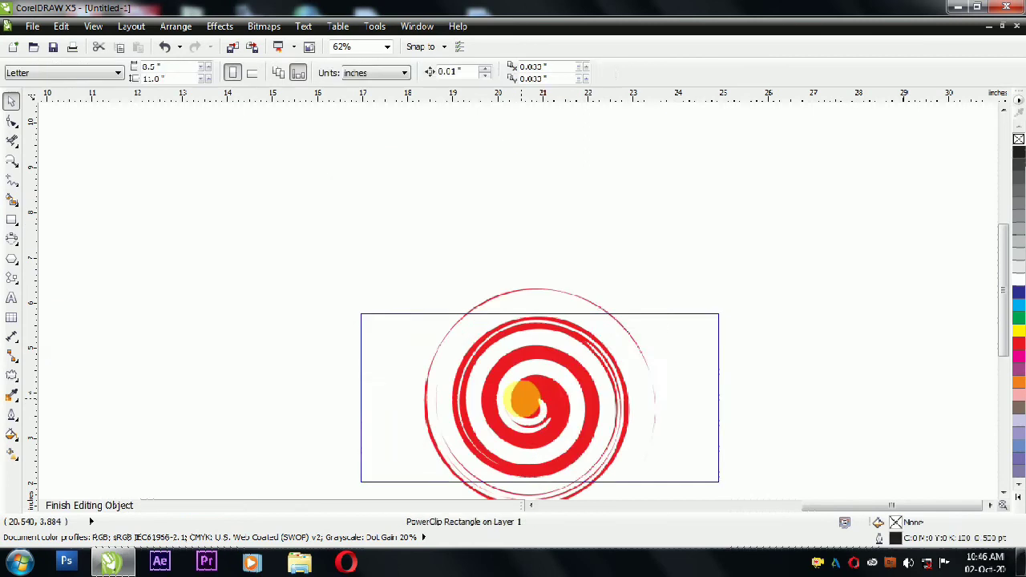
left_click_drag(549, 391, 436, 343)
left_click_drag(544, 234, 530, 276)
left_click(572, 235, "ctrl")
key("Escape")
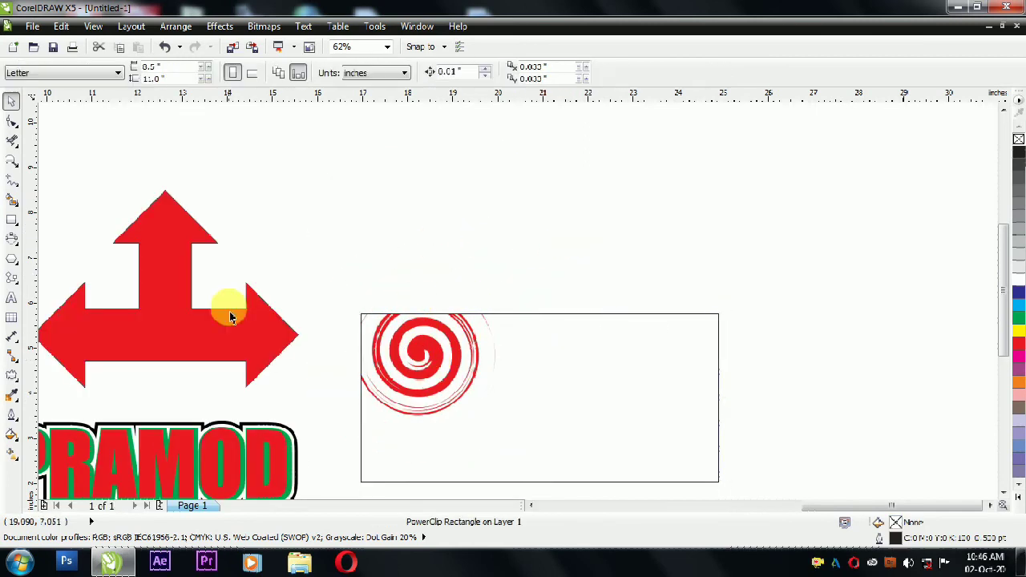
Twist the red three-way arrow into a spiral about 4 inches wide with no outline.
left_click_drag(154, 307, 213, 447)
left_click(12, 376)
left_click(62, 408)
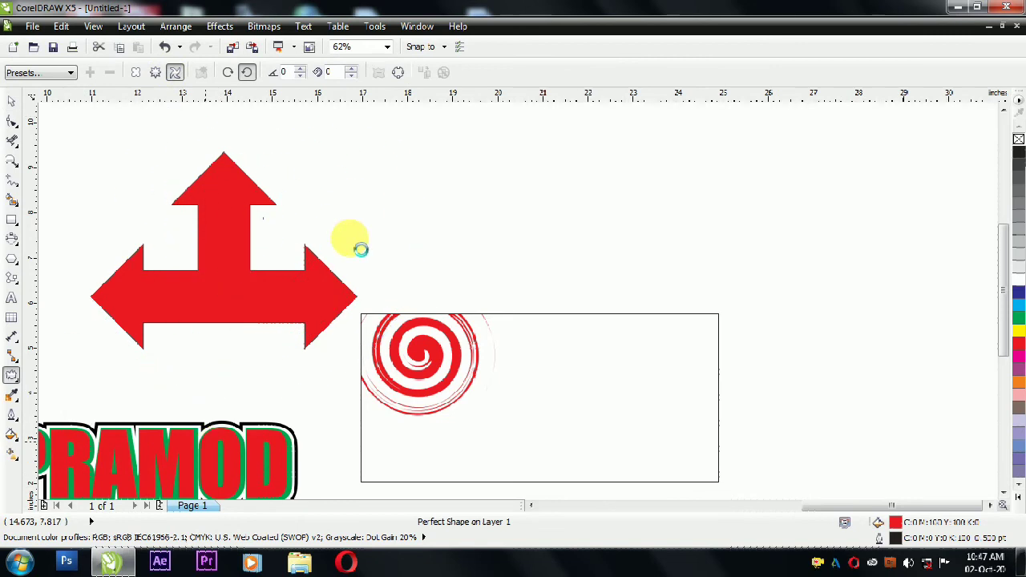
left_click_drag(360, 249, 348, 236)
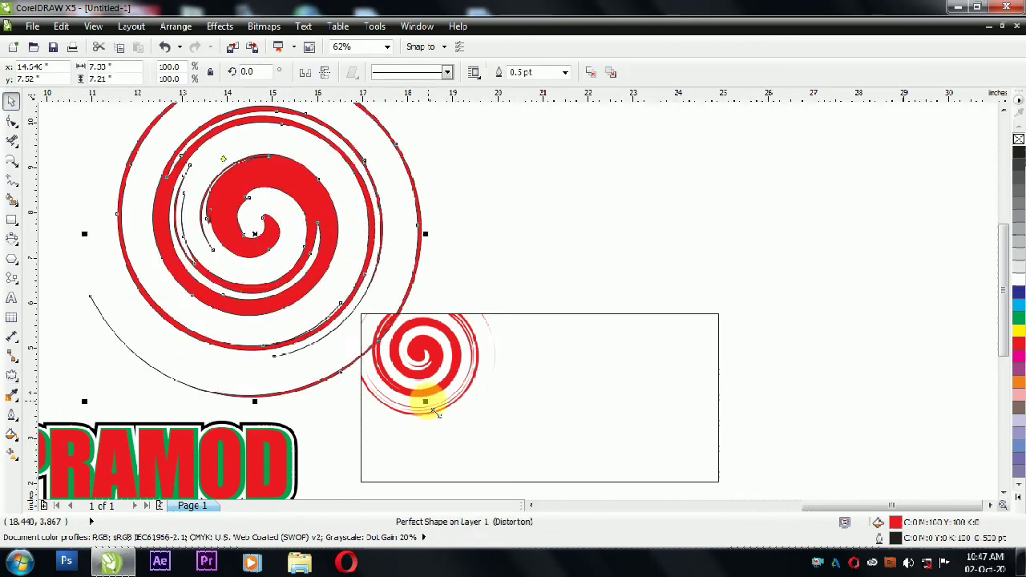
left_click_drag(424, 400, 350, 328)
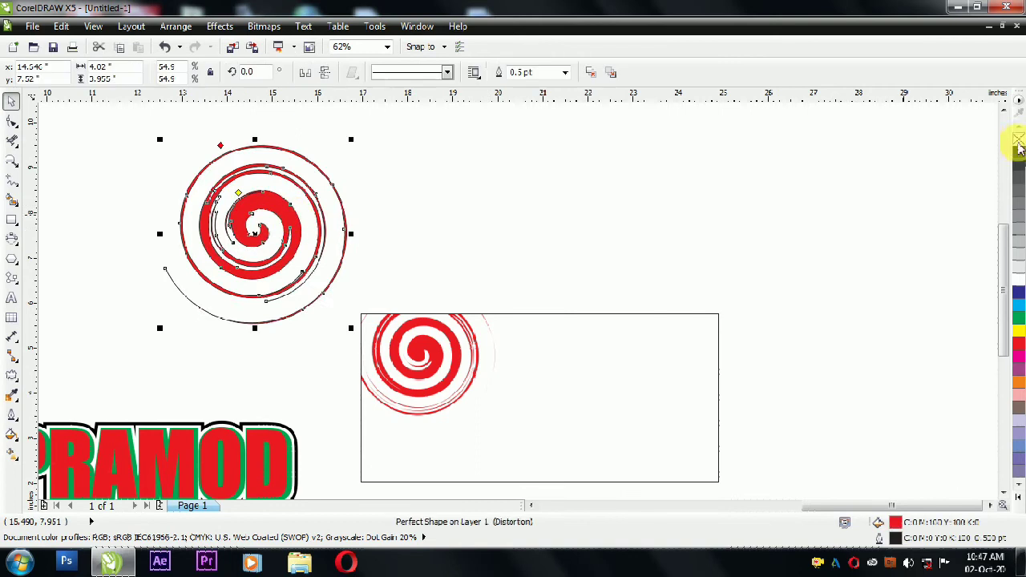
right_click(1016, 141)
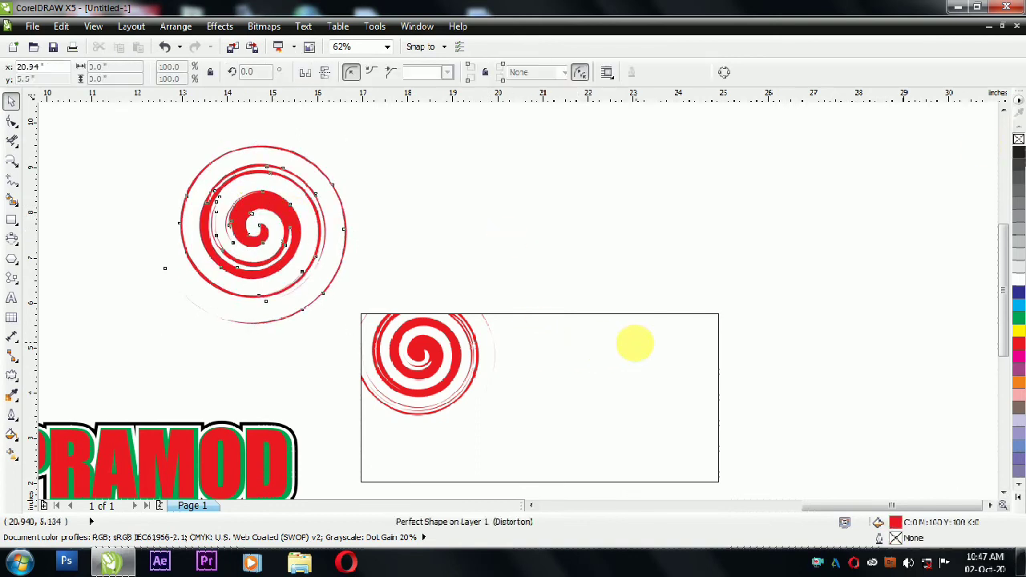
Add the new spiral to the PowerClip rectangle's contents, enlarged to about 7.4 inches wide and overlapping its lower-right part.
left_click(635, 343)
left_click(561, 376, "ctrl")
left_click_drag(551, 367, 646, 411)
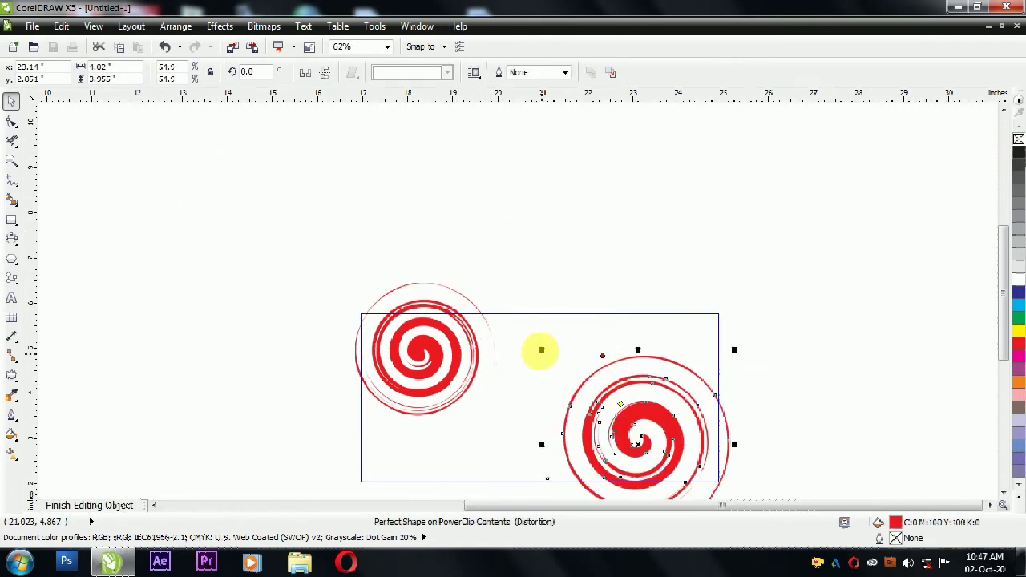
left_click_drag(542, 350, 464, 235)
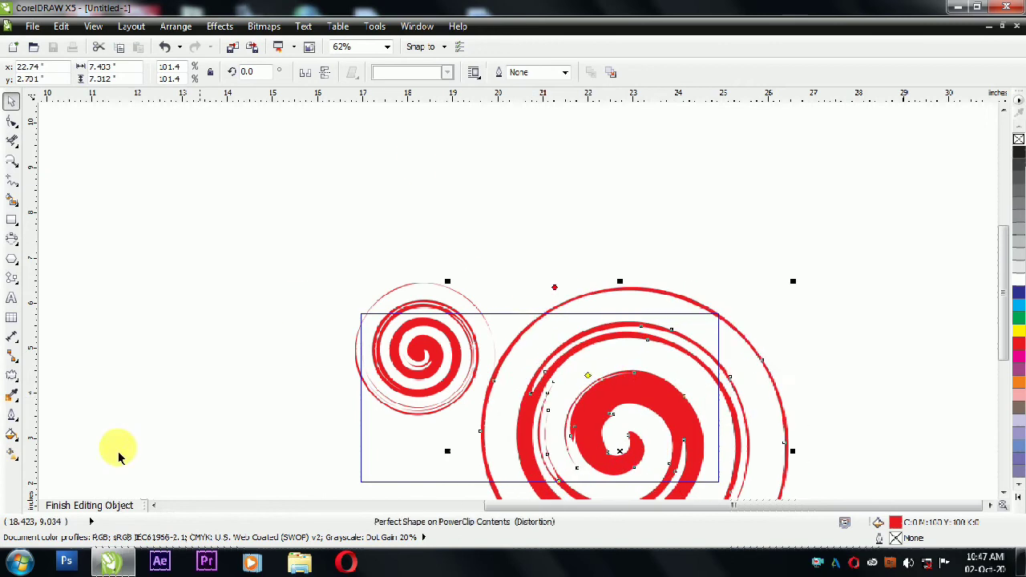
left_click(112, 507)
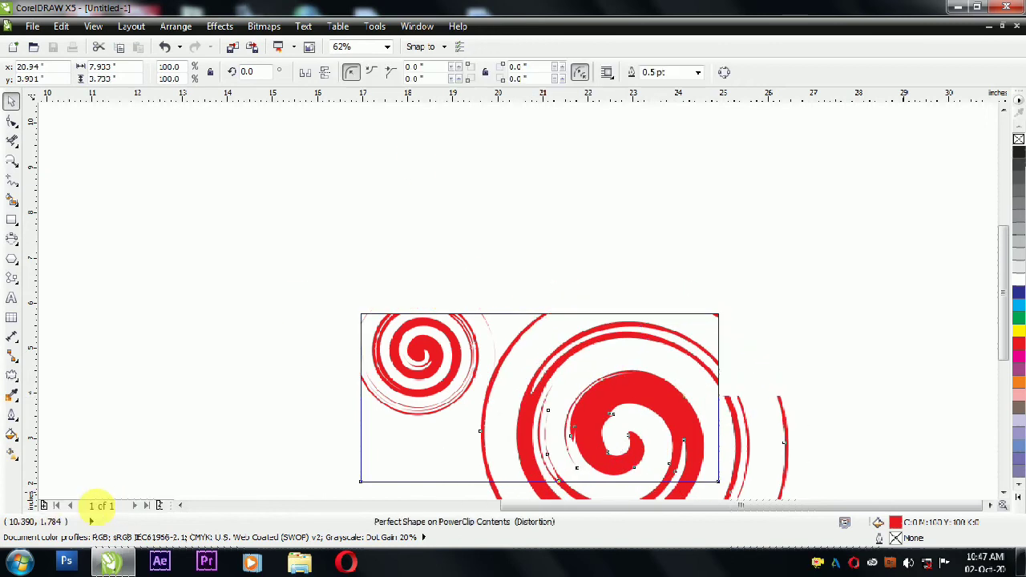
Fill the PowerClip rectangle with a linear fountain fill from red at its upper edge to black at its lower edge, without an outline.
left_click(566, 414)
left_click(1019, 346)
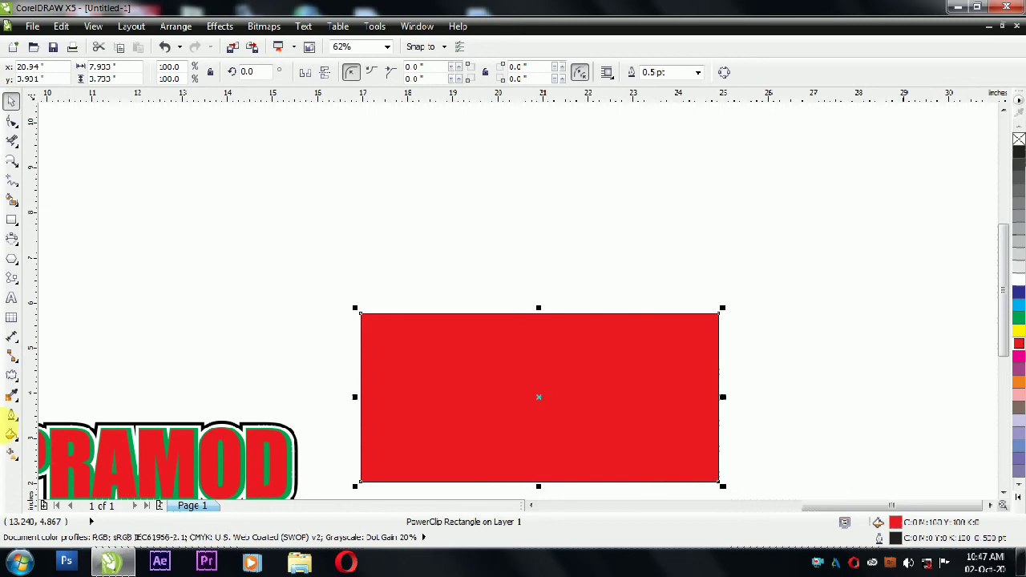
key("g")
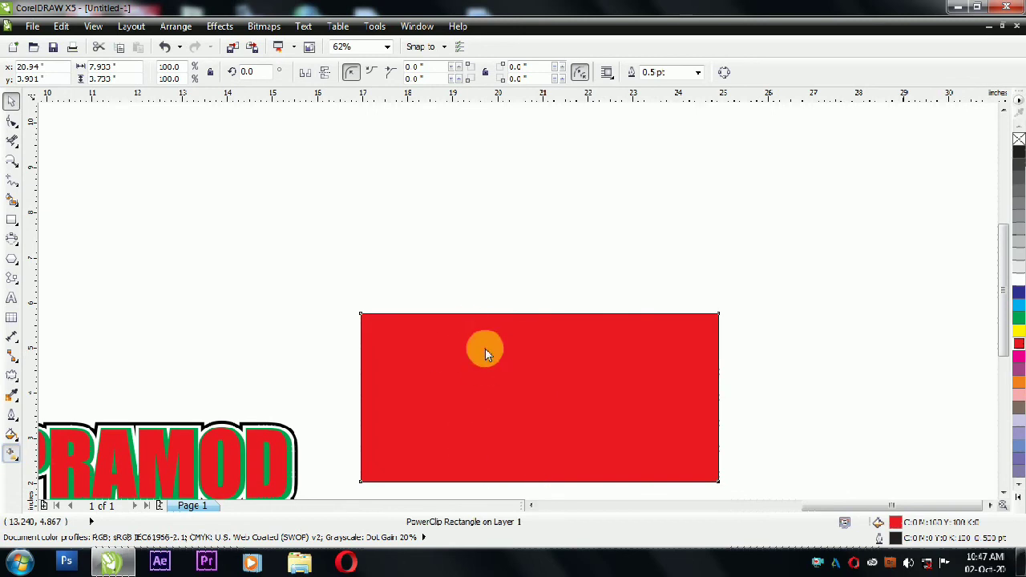
left_click_drag(485, 352, 483, 470)
left_click(1019, 503)
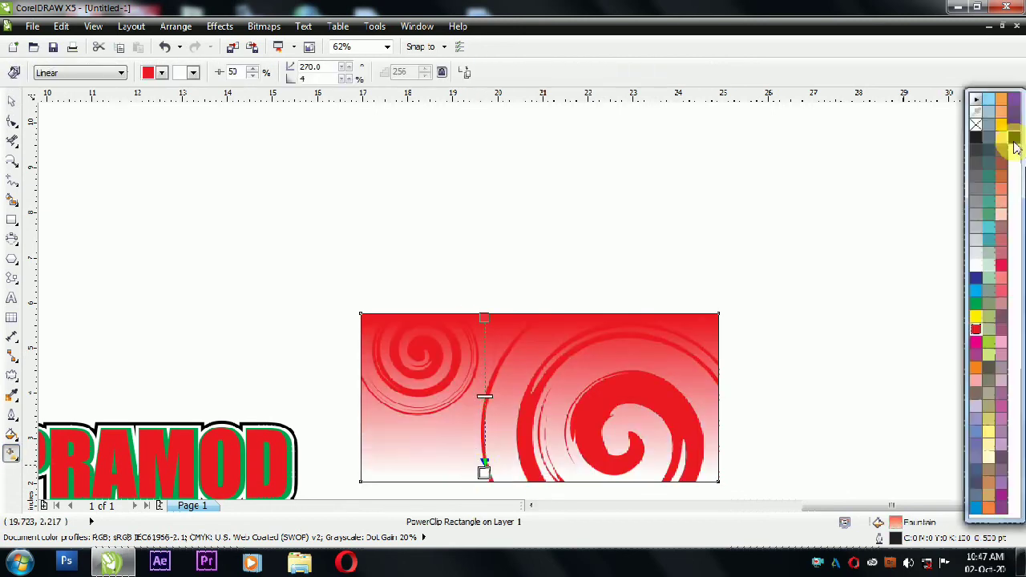
left_click(1013, 142)
left_click(737, 329)
key("space")
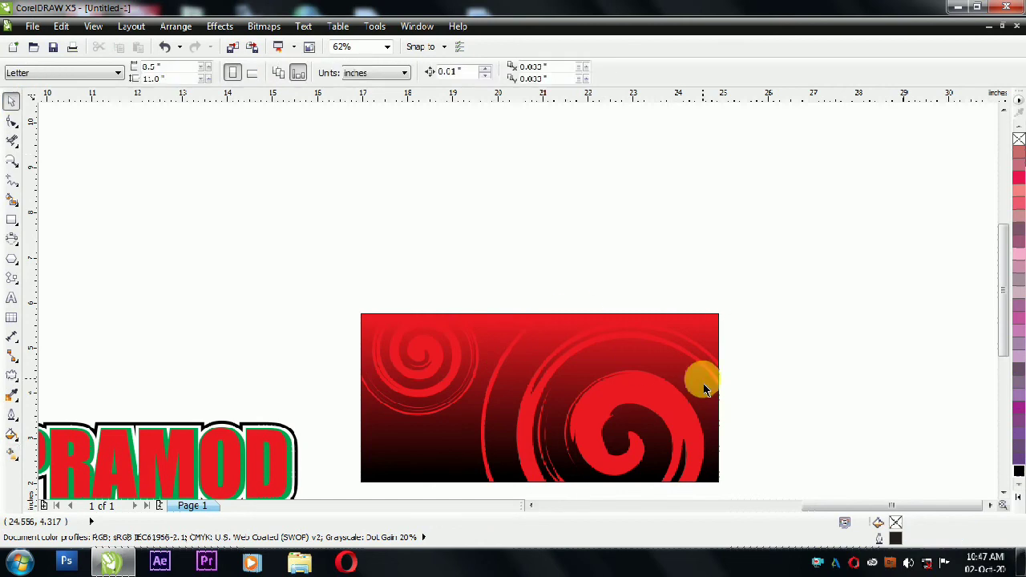
left_click(705, 390)
Delete the black, white and green contour shapes behind the red uppercase name text.
left_click(12, 336)
left_click(12, 378)
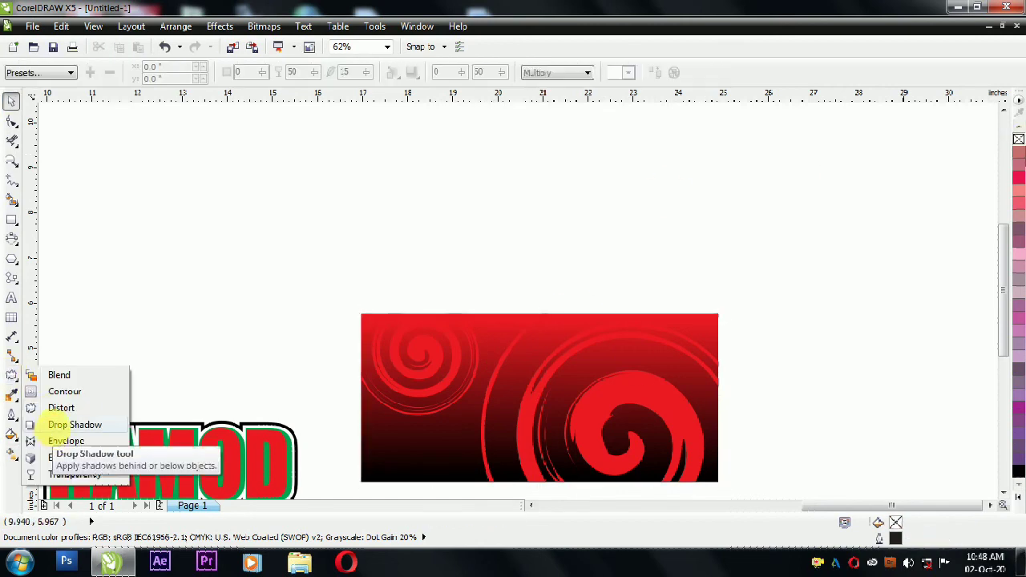
left_click(52, 431)
left_click(604, 217)
scroll(604, 216, "down", 2)
left_click(395, 390)
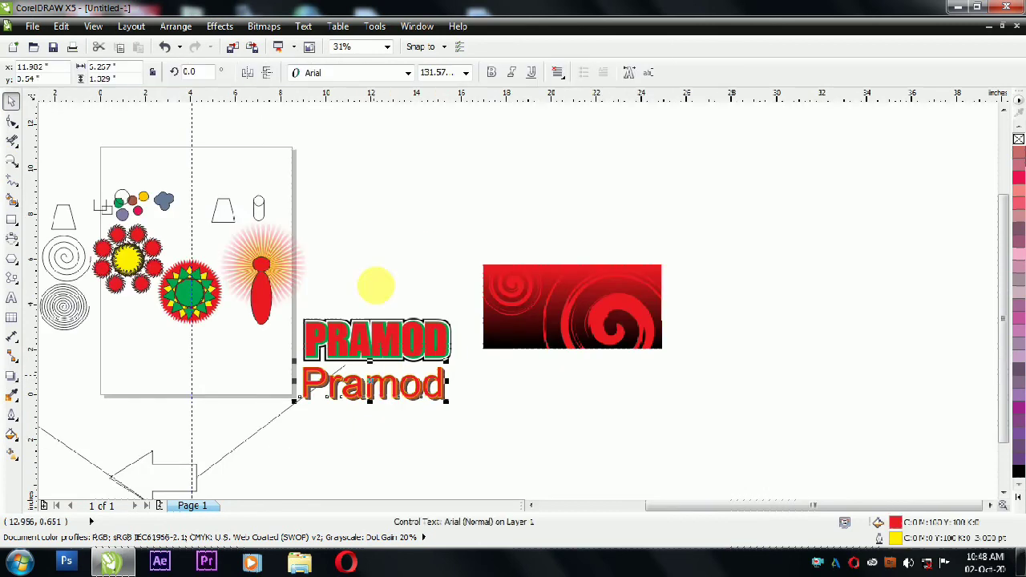
scroll(335, 402, "up", 2)
left_click(486, 236)
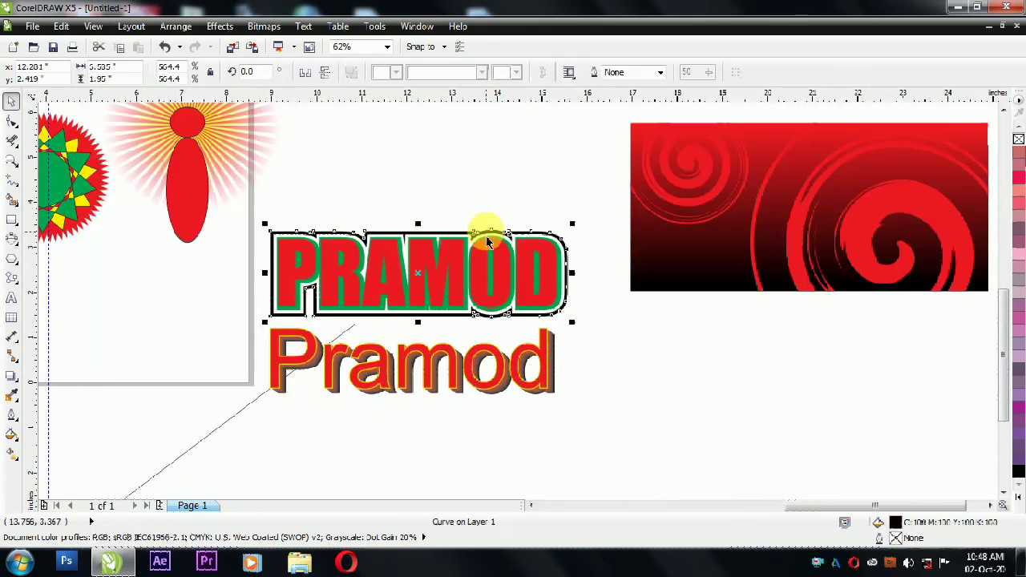
key("Delete")
left_click(472, 265)
key("Delete")
Add a drop shadow to the red uppercase name text, cast slightly down and to the left.
left_click(474, 270)
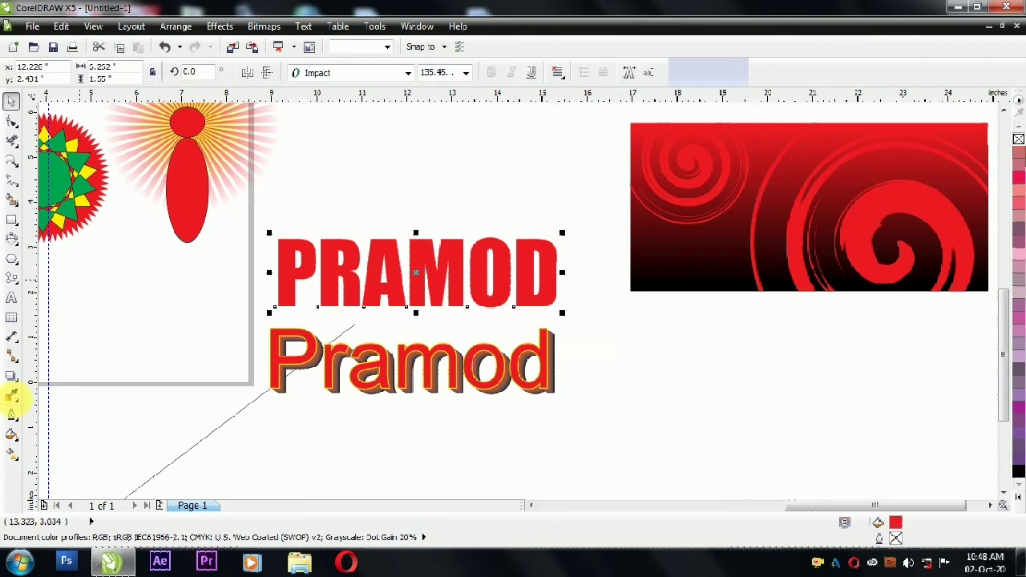
left_click(12, 375)
left_click_drag(465, 279, 335, 322)
Give the uppercase name text a white 3.0 pt outline that lies behind the fill and scales with the image.
left_click(1019, 500)
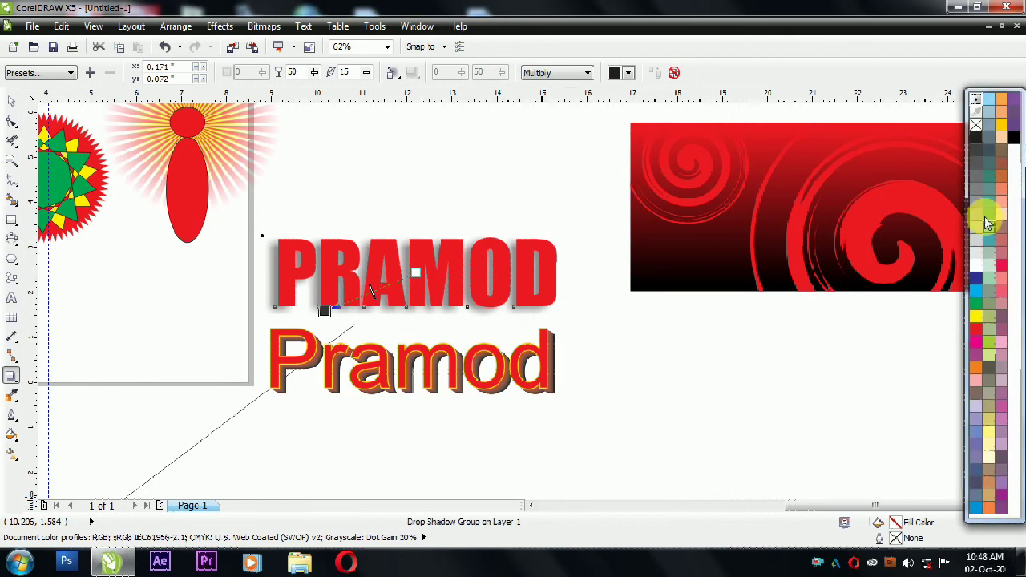
left_click(982, 274)
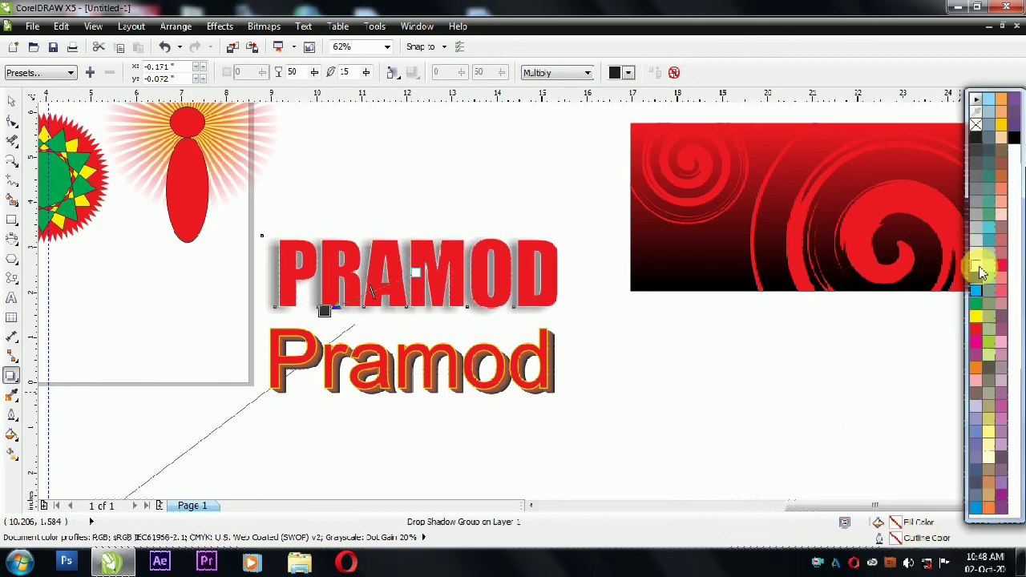
double_click(896, 538)
left_click(429, 195)
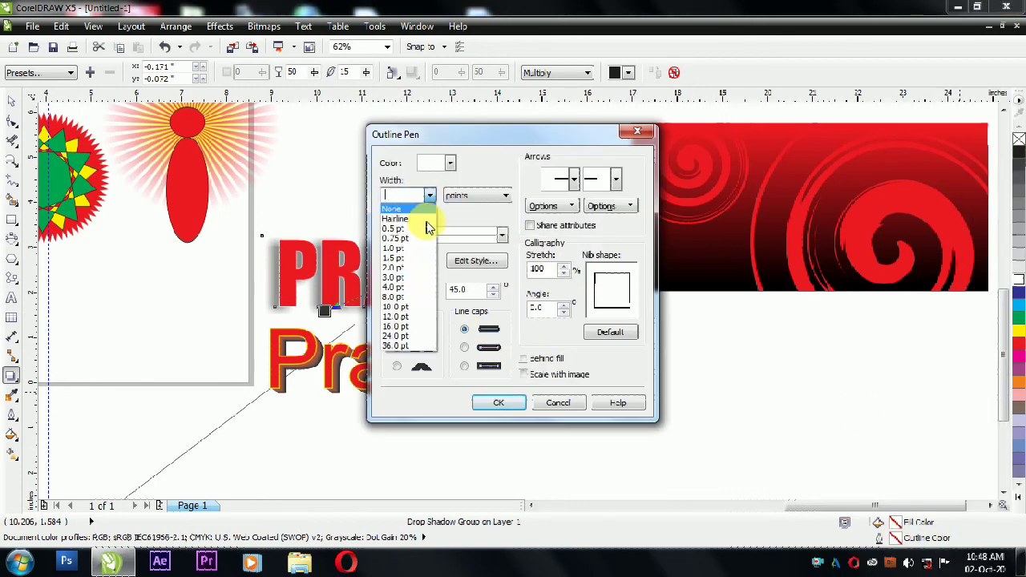
left_click(411, 277)
left_click(499, 402)
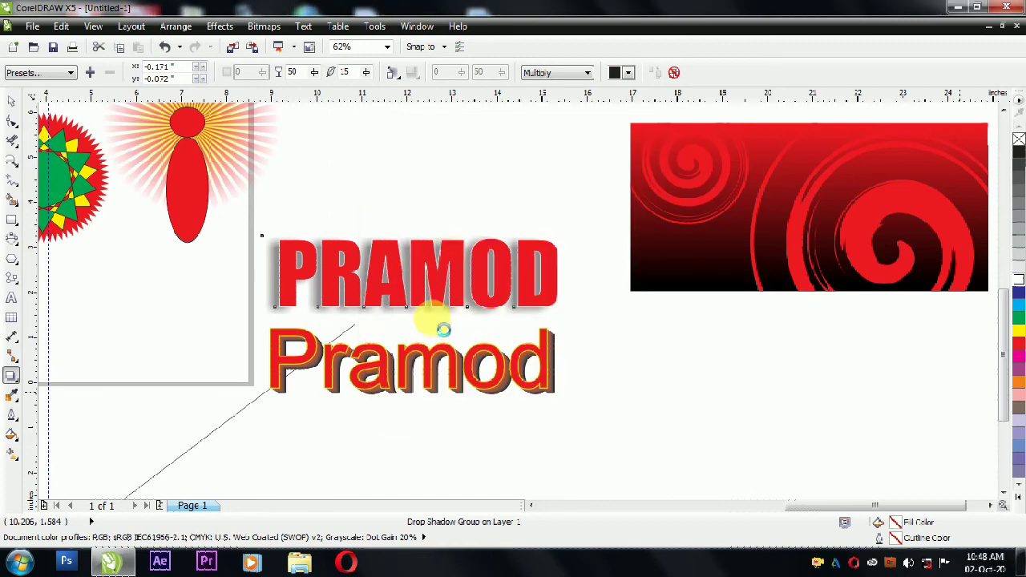
Set the white outline of the uppercase name text to 8.0 pt.
left_click(11, 102)
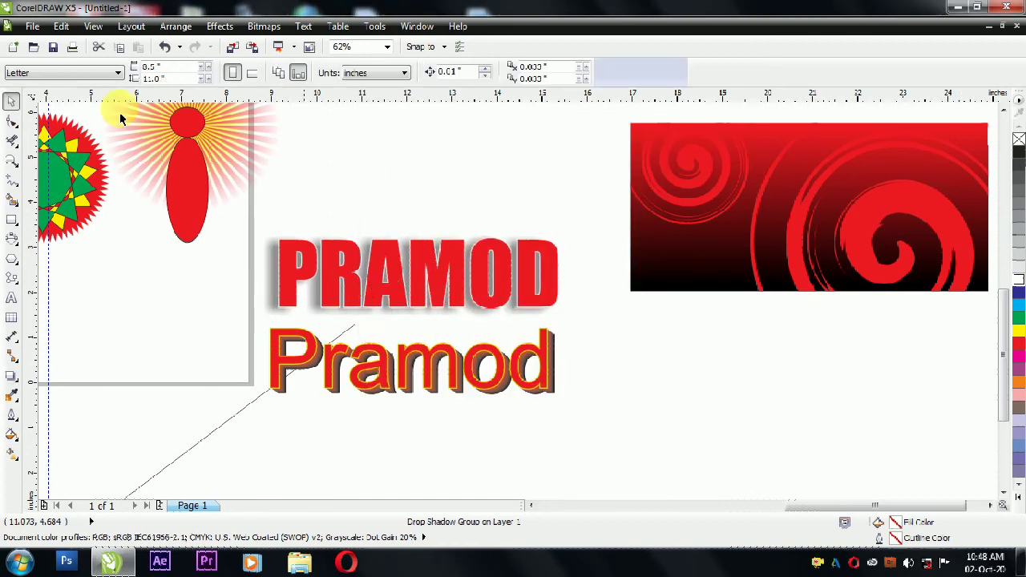
left_click(320, 258)
key("F12")
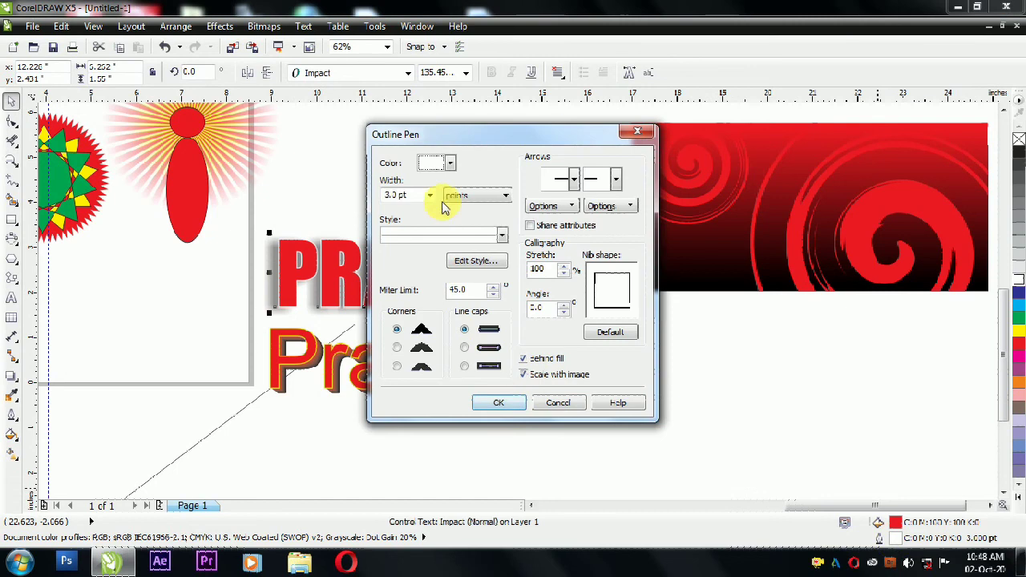
left_click(429, 195)
left_click(407, 312)
left_click(502, 403)
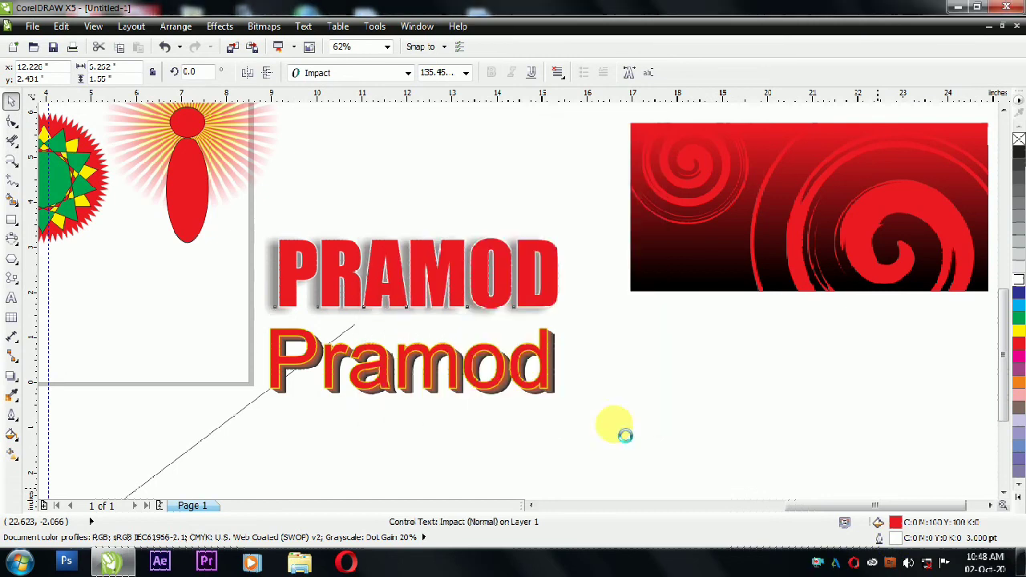
left_click(668, 384)
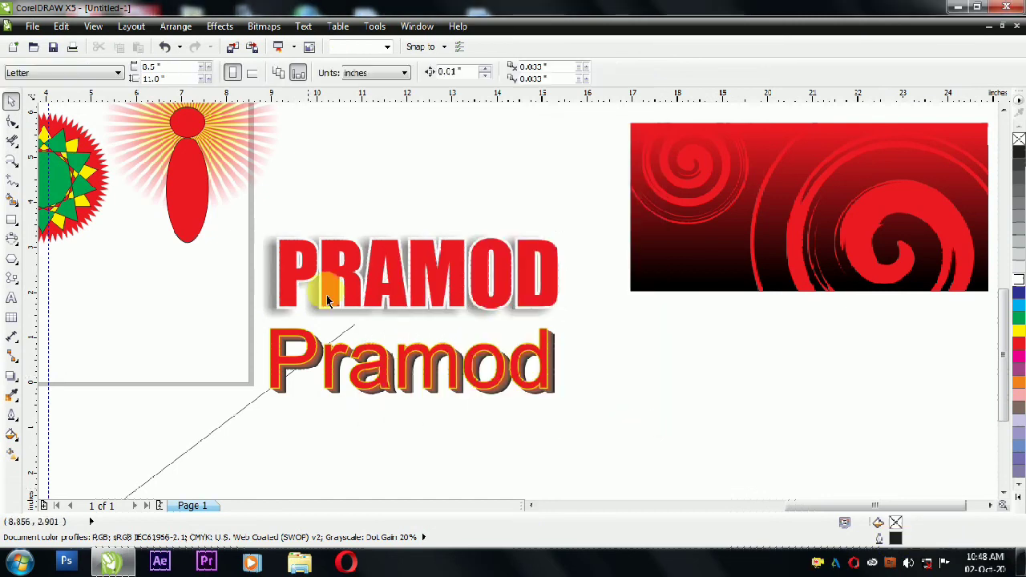
Set the name text's drop shadow to opacity 100, feathering 17 and an orange colour.
left_click(13, 382)
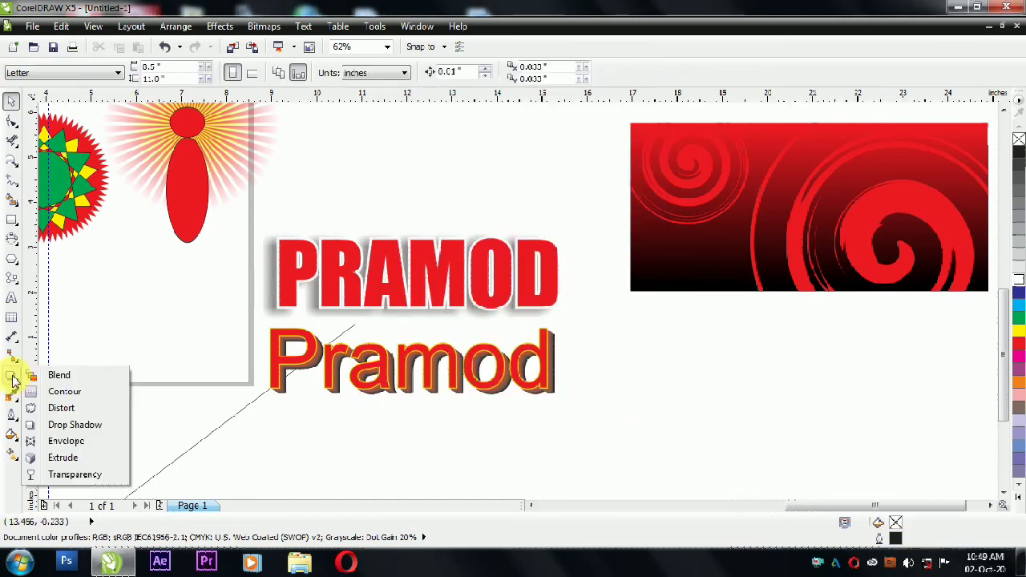
left_click(275, 252)
left_click_drag(314, 74, 354, 109)
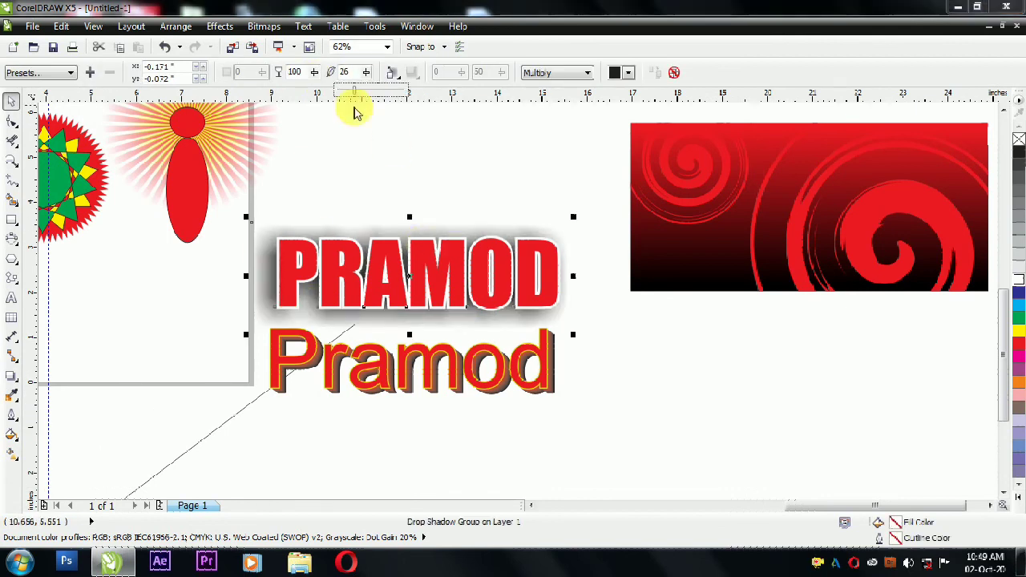
left_click(551, 73)
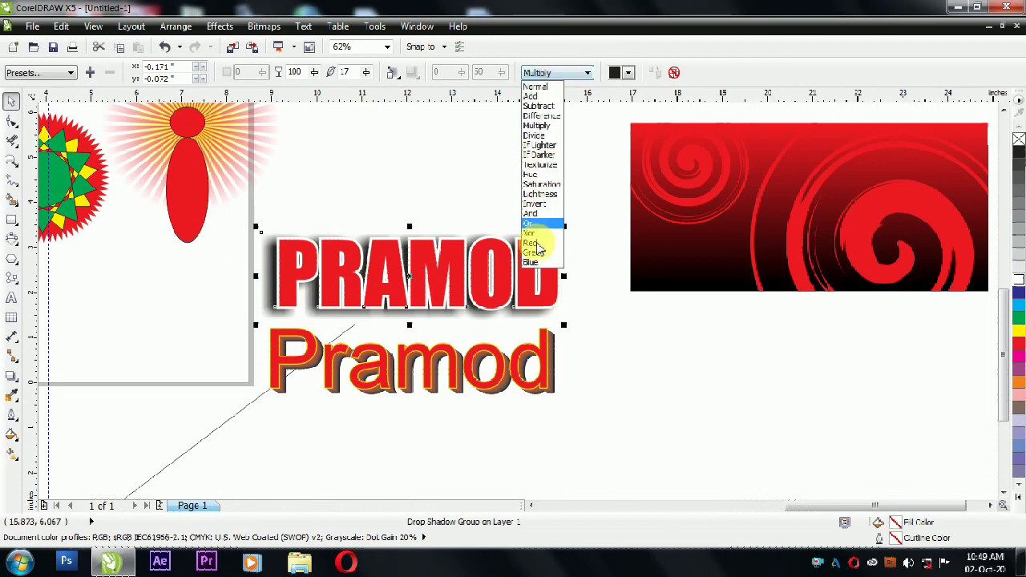
left_click(631, 73)
left_click(649, 122)
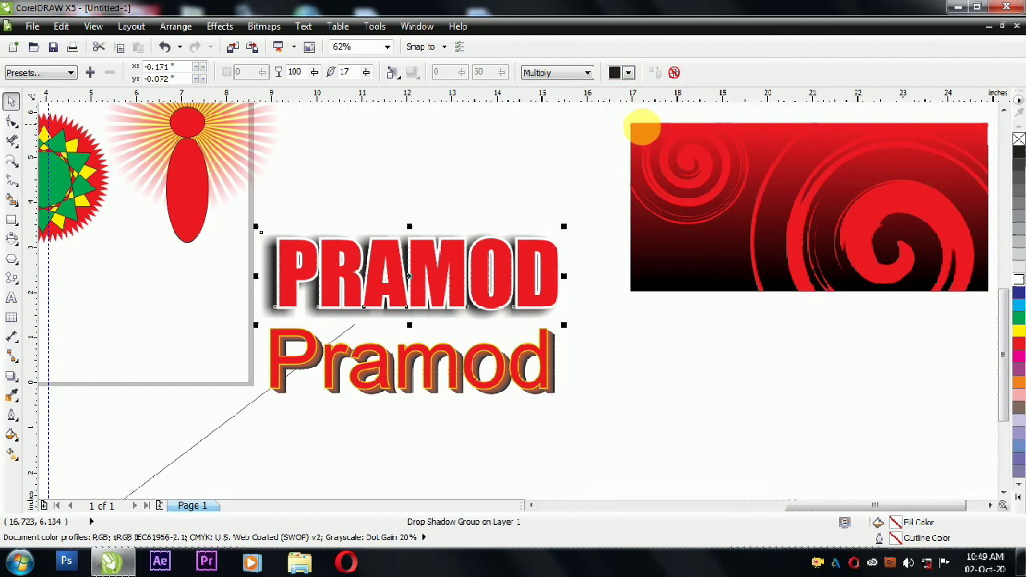
Move the uppercase name text slightly up and to the right, and clear its drop shadow.
left_click_drag(329, 281, 366, 261)
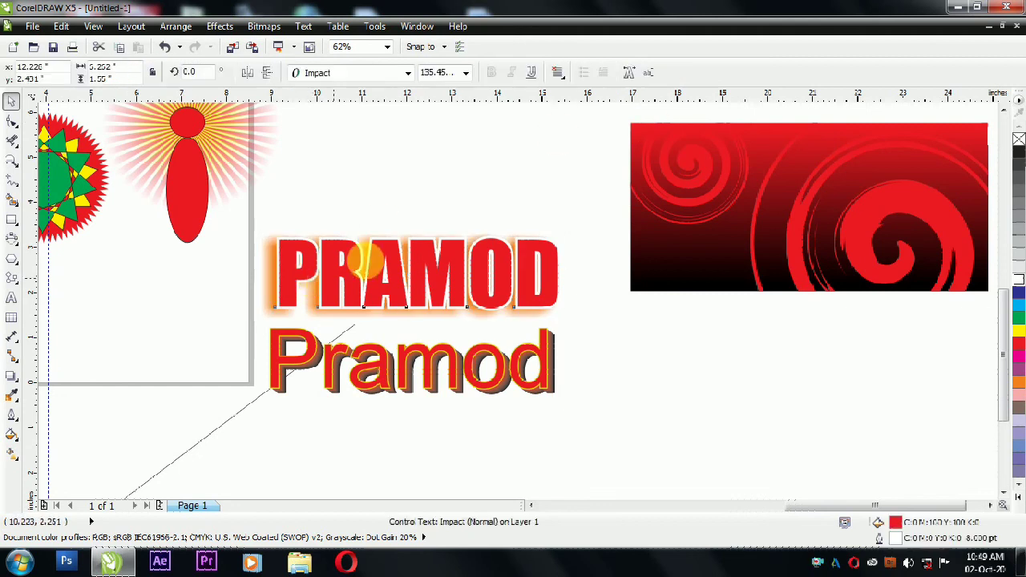
left_click(370, 286)
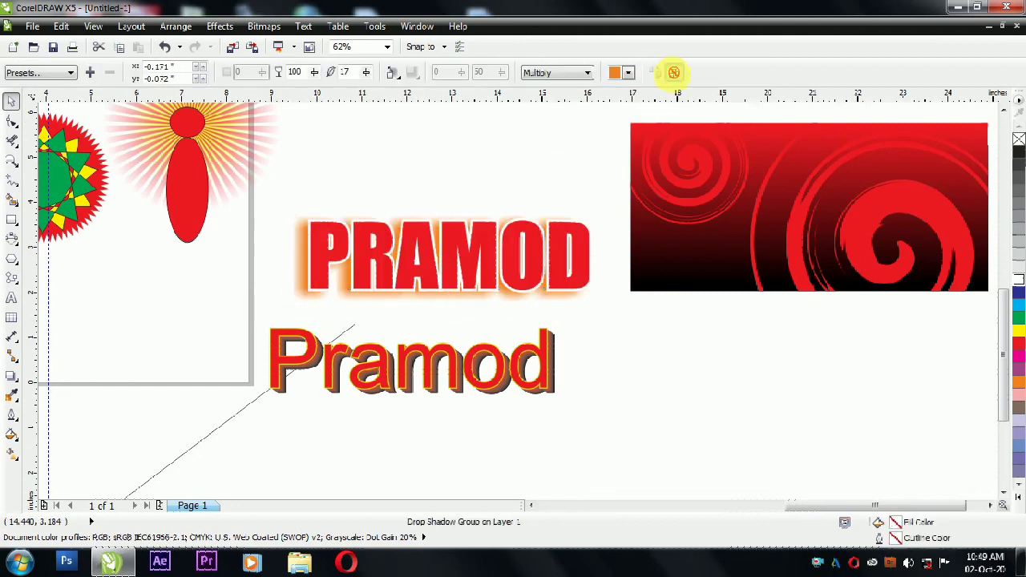
left_click(676, 72)
Apply an Envelope to the uppercase name text, pulling its top edge upward and its bottom edge downward at the middle.
left_click(13, 383)
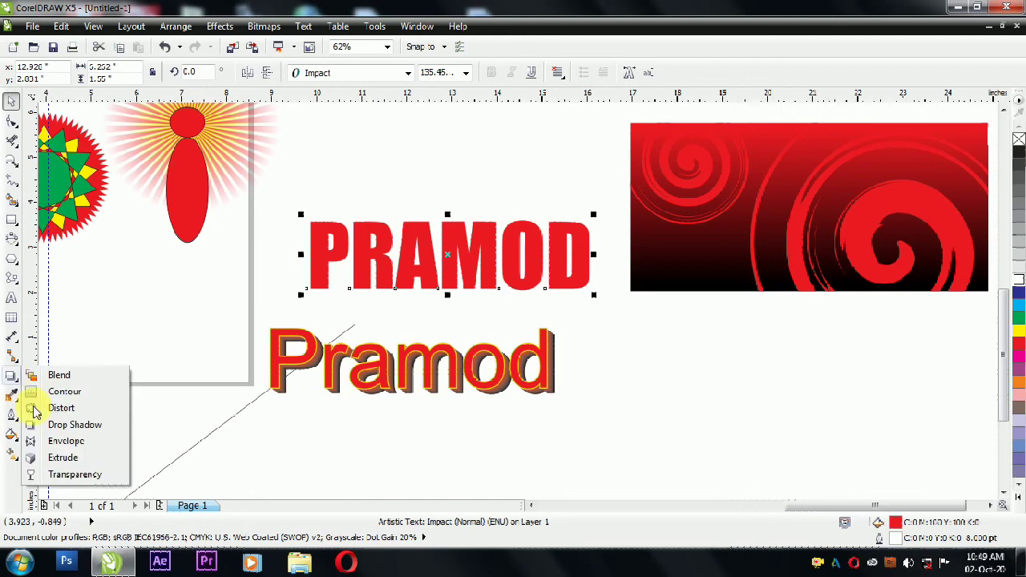
left_click(66, 446)
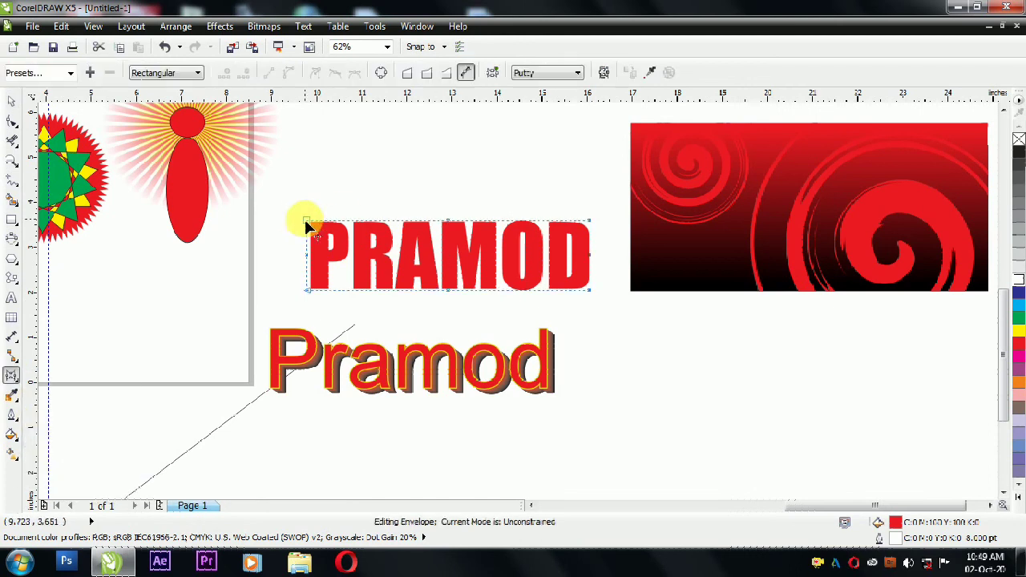
left_click_drag(451, 225, 451, 196)
left_click_drag(449, 325, 449, 321)
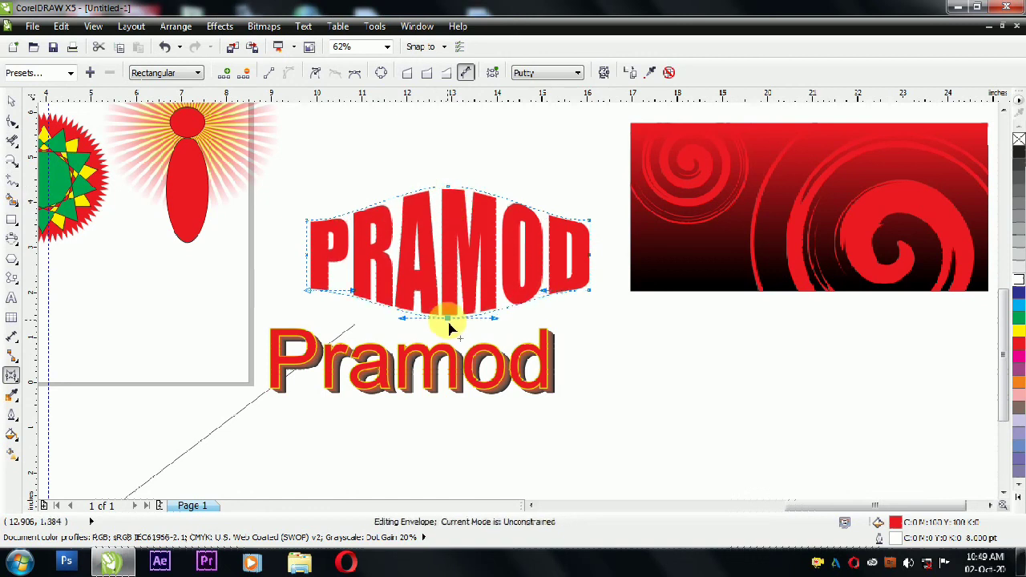
Round the envelope's top edge toward both corners and raise the middle of its bottom edge so the name text forms an arch.
left_click(306, 220)
left_click_drag(356, 227, 343, 191)
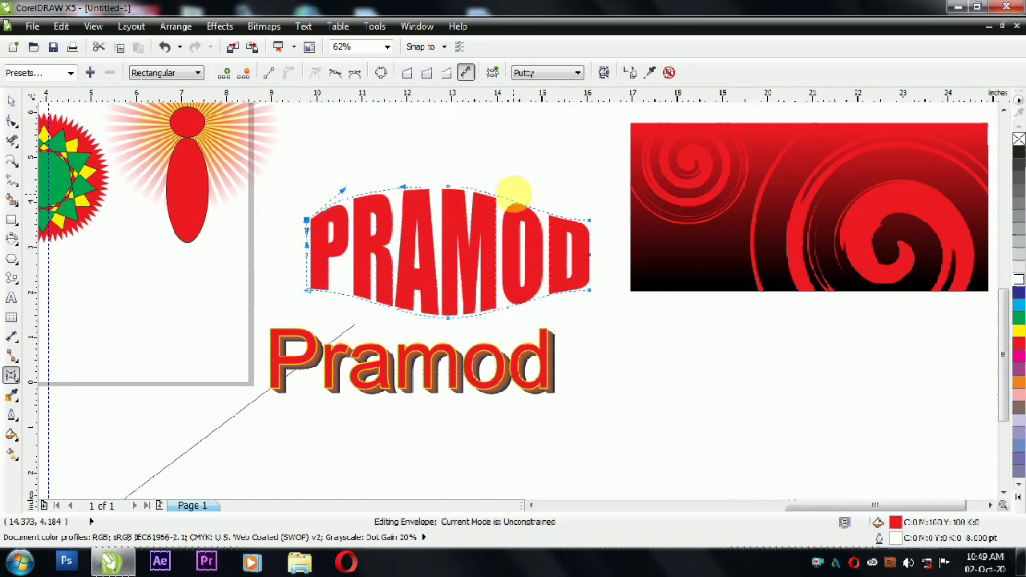
left_click_drag(450, 317, 435, 263)
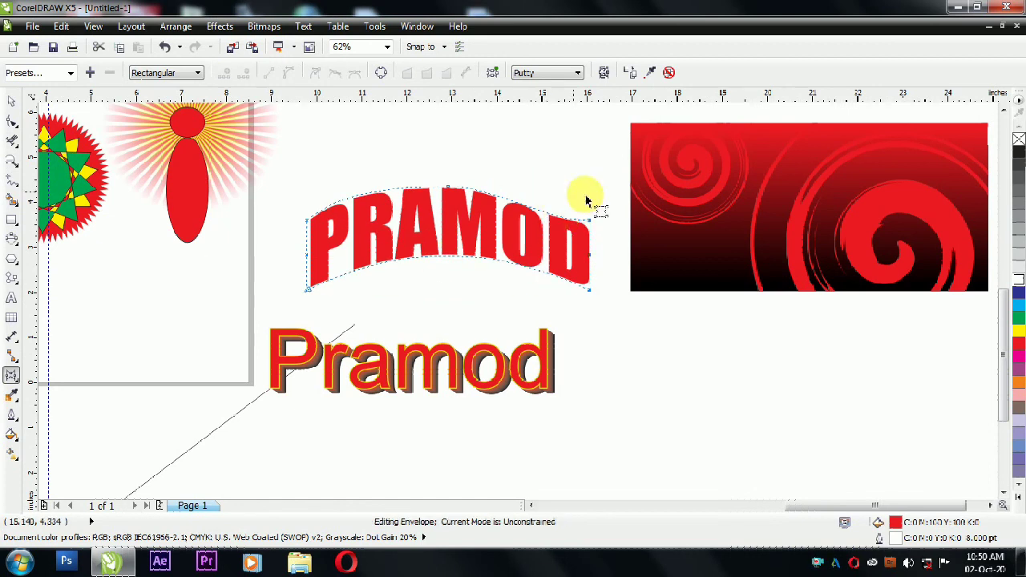
left_click_drag(546, 217, 535, 196)
key("space")
Extrude the arched name text with its vanishing point about 6.1 inches to the right of and 0.9 inches below its center.
left_click(10, 377)
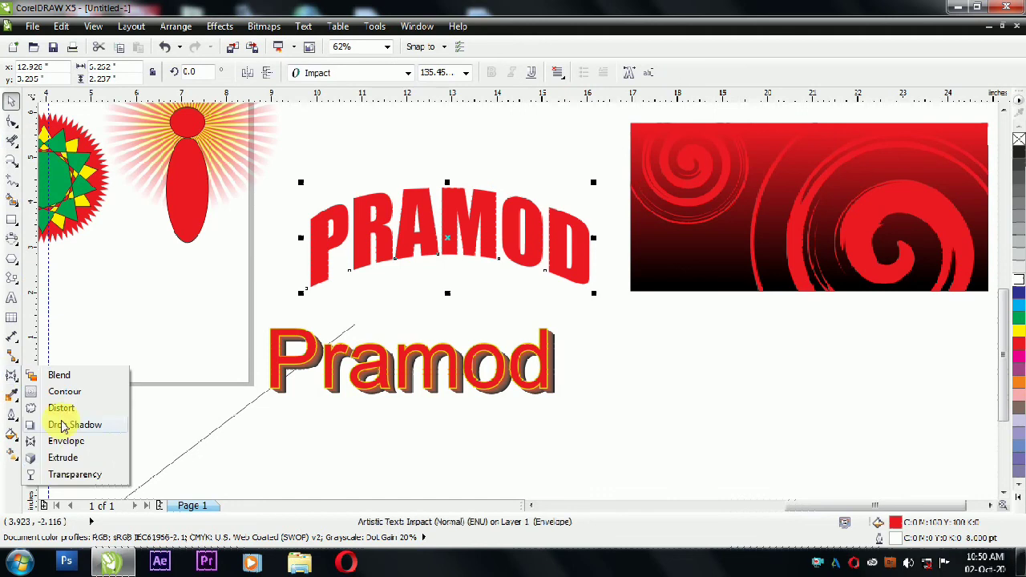
left_click(56, 456)
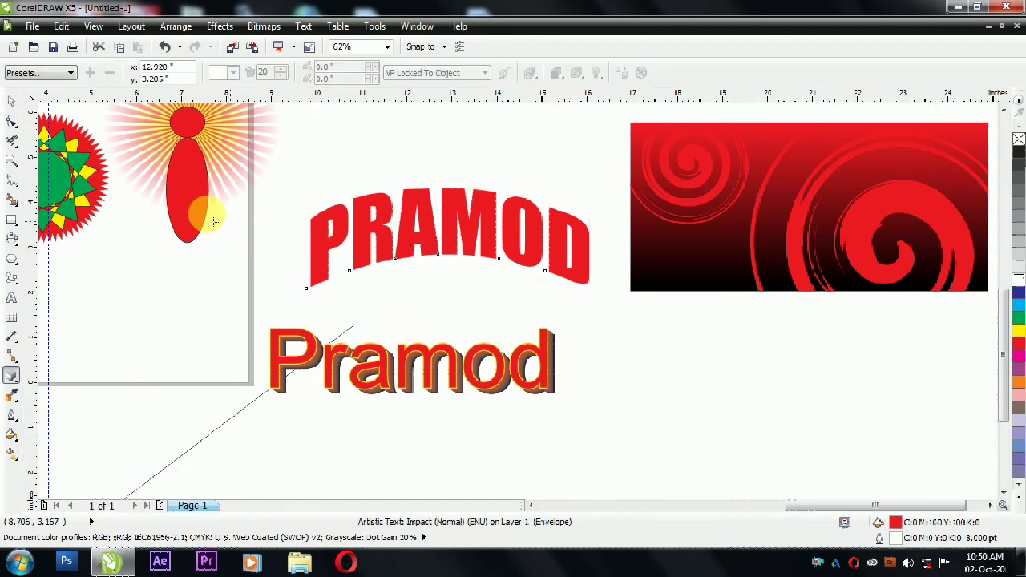
left_click_drag(216, 214, 723, 215)
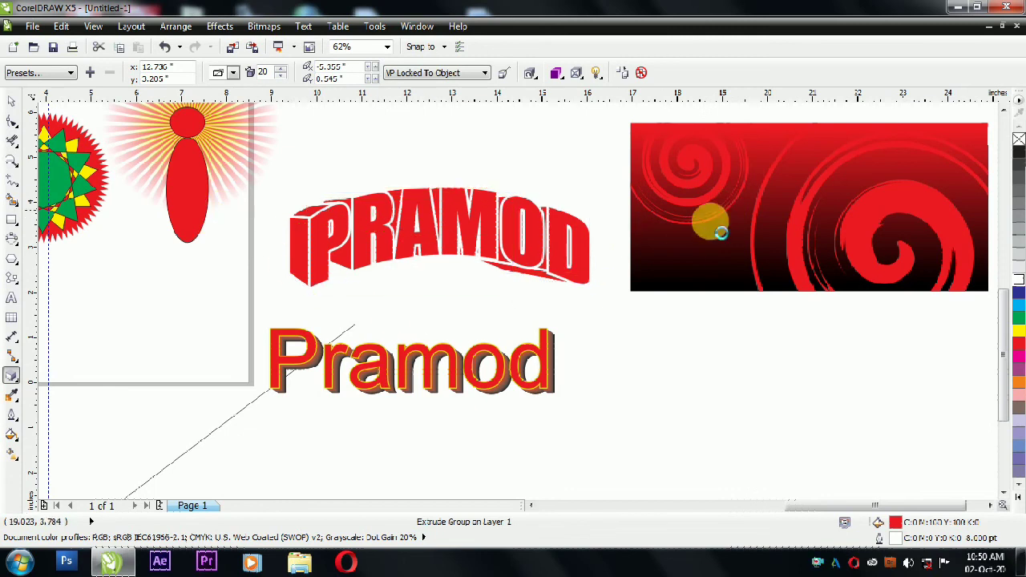
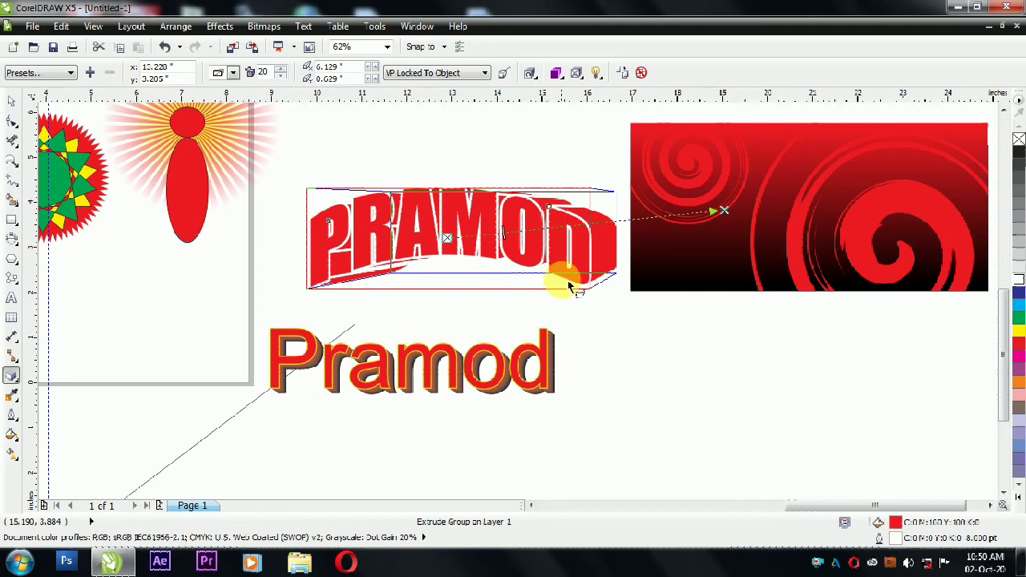
left_click_drag(723, 210, 721, 279)
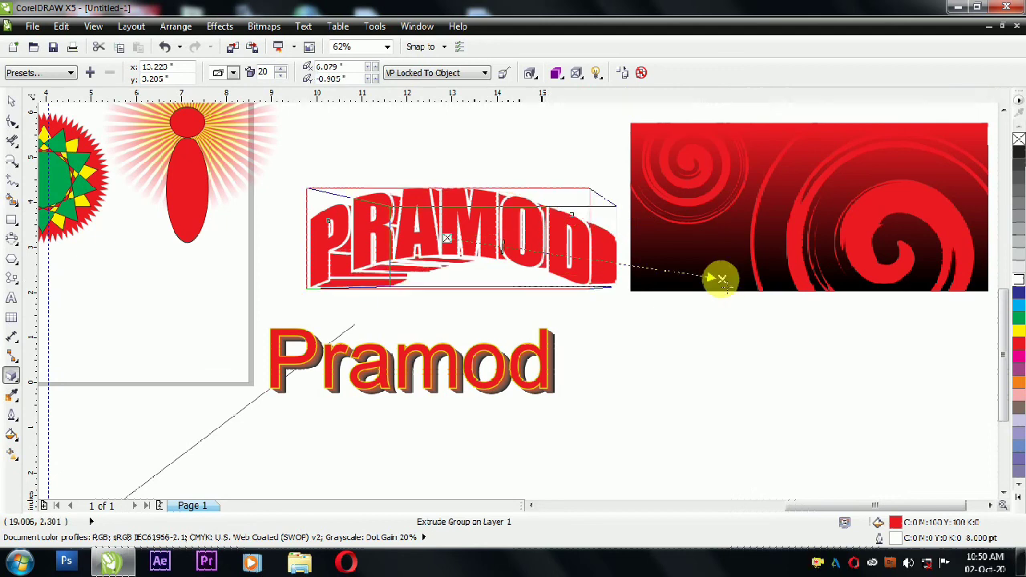
Apply a uniform transparency of 50 to the tall red ellipse below the sunburst's circle.
left_click(15, 377)
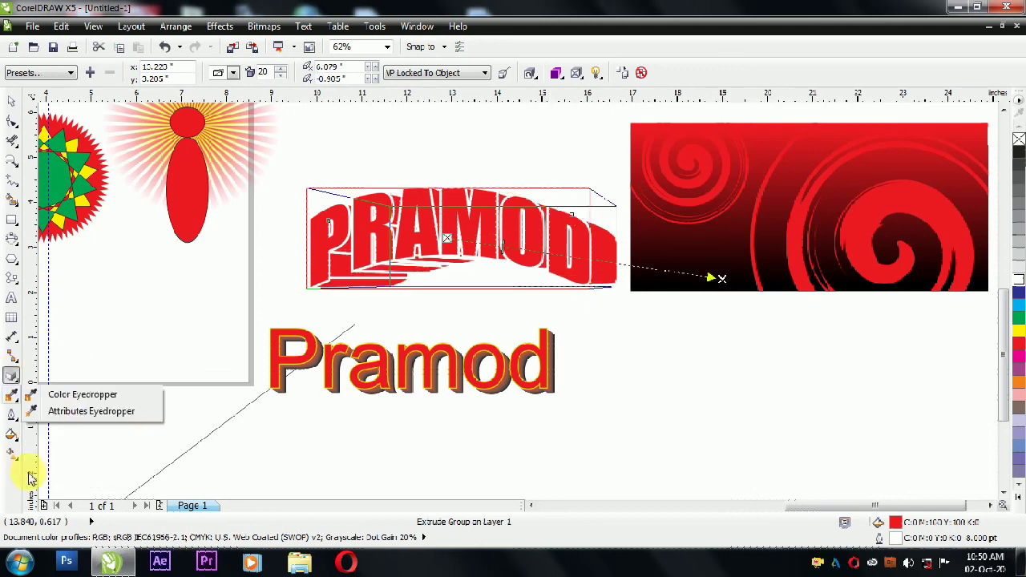
left_click(11, 377)
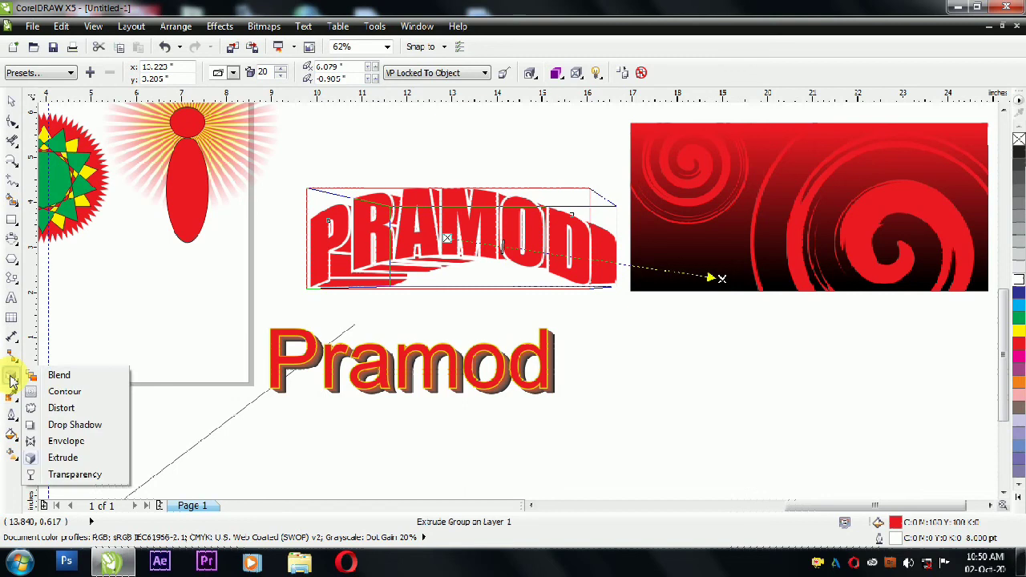
left_click(64, 475)
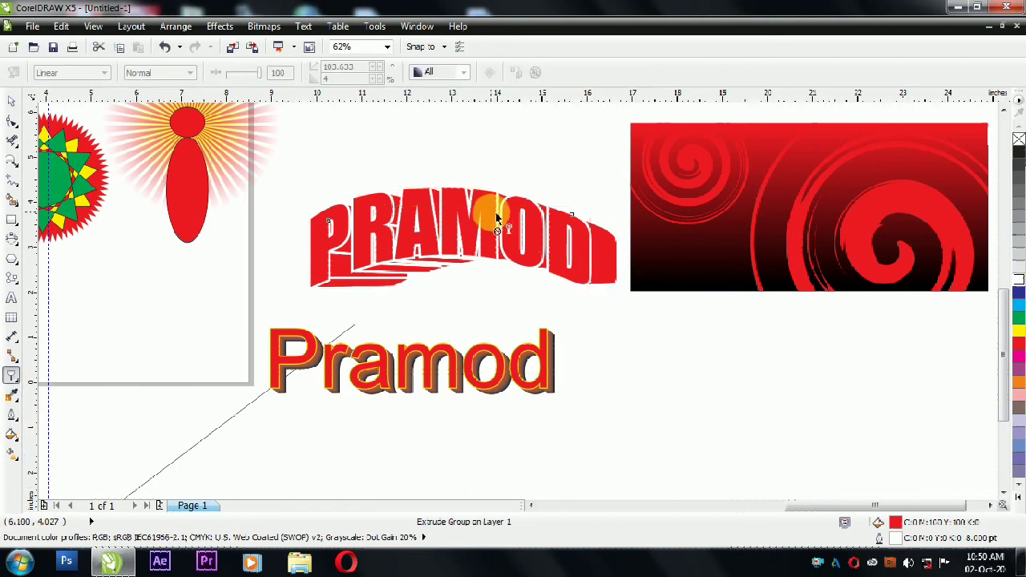
left_click(192, 202)
left_click(72, 73)
left_click(74, 99)
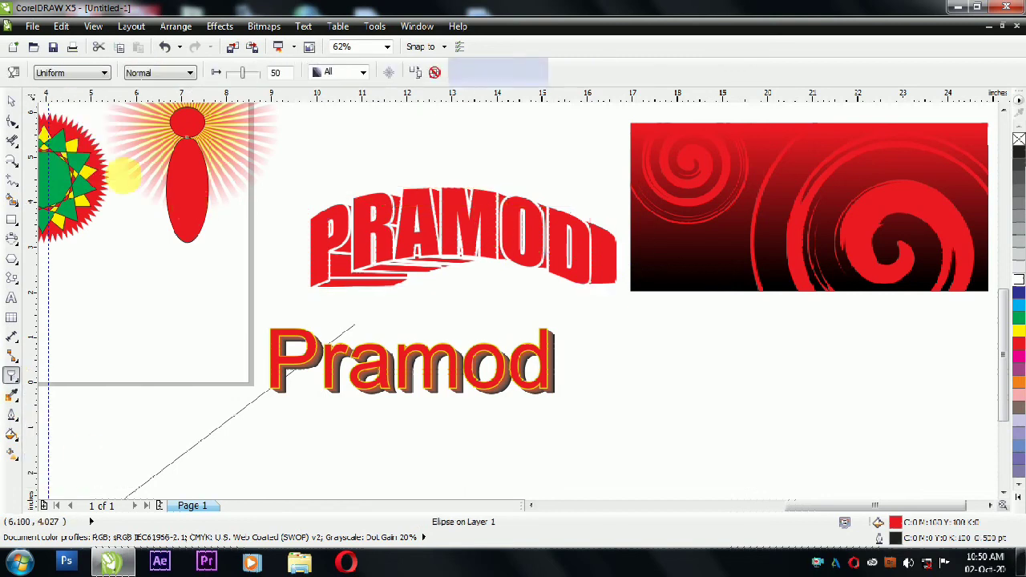
Try uniform transparency values of 78 and 22 on the tall red ellipse, and clear the transparency.
scroll(110, 133, "up", 4)
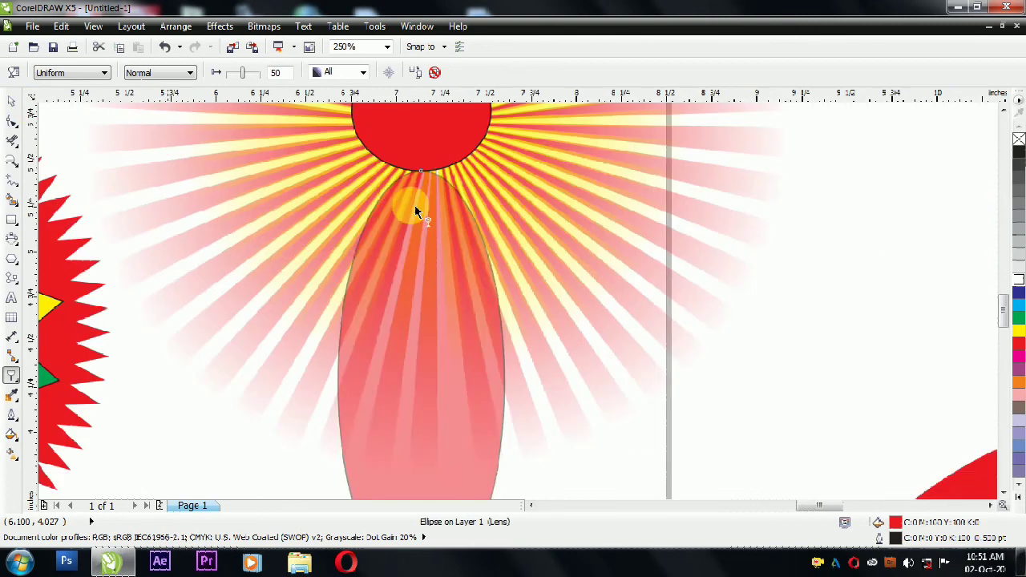
left_click(250, 73)
left_click(253, 73)
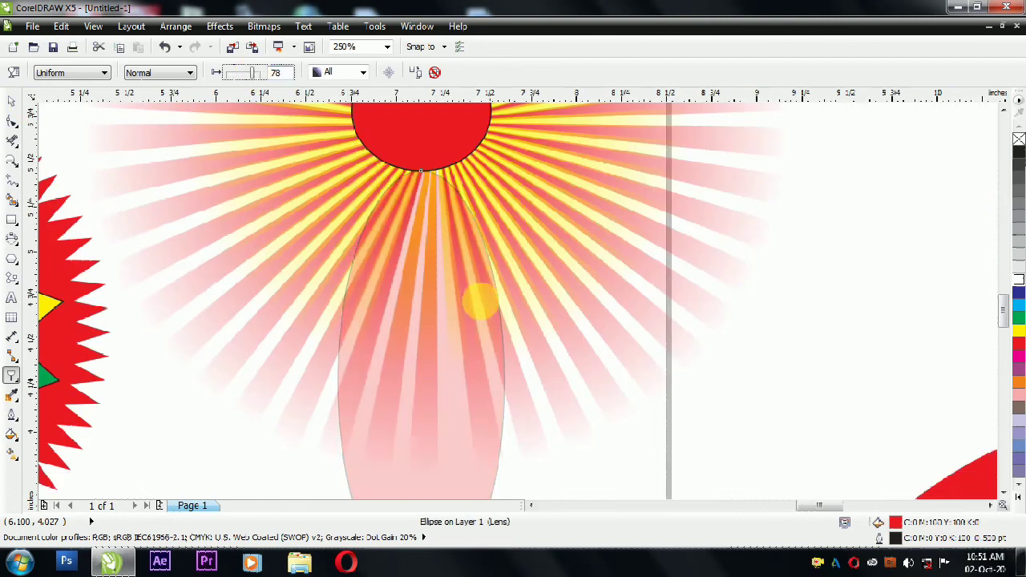
left_click(234, 75)
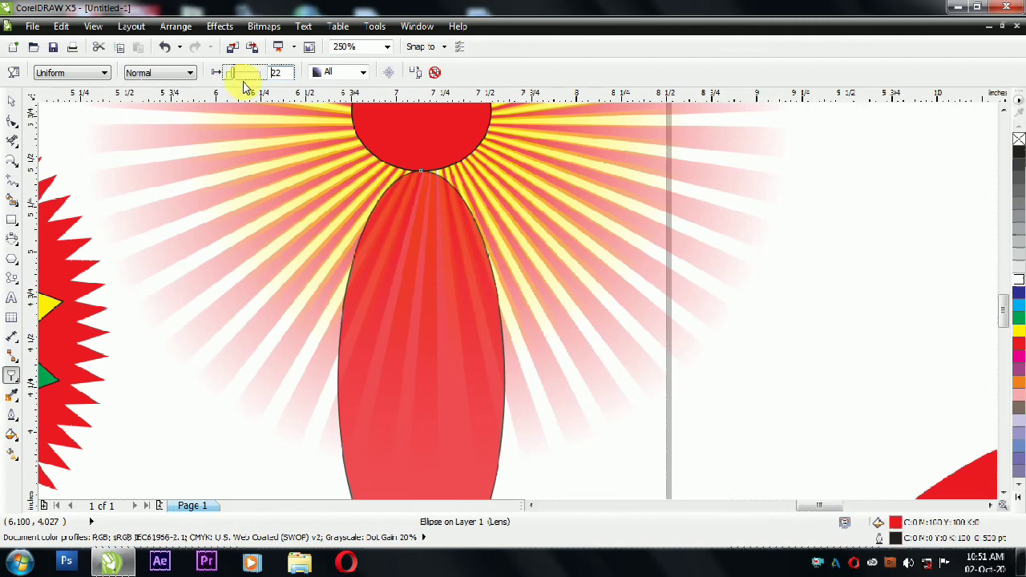
left_click(434, 73)
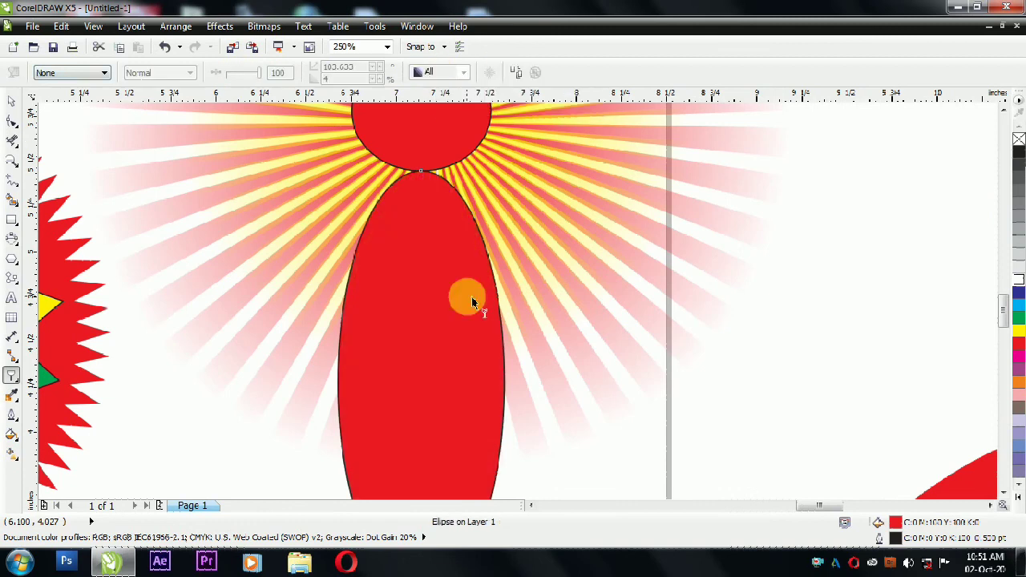
Apply a radial transparency to the tall ellipse and shrink its circle around the ellipse's center.
left_click(66, 72)
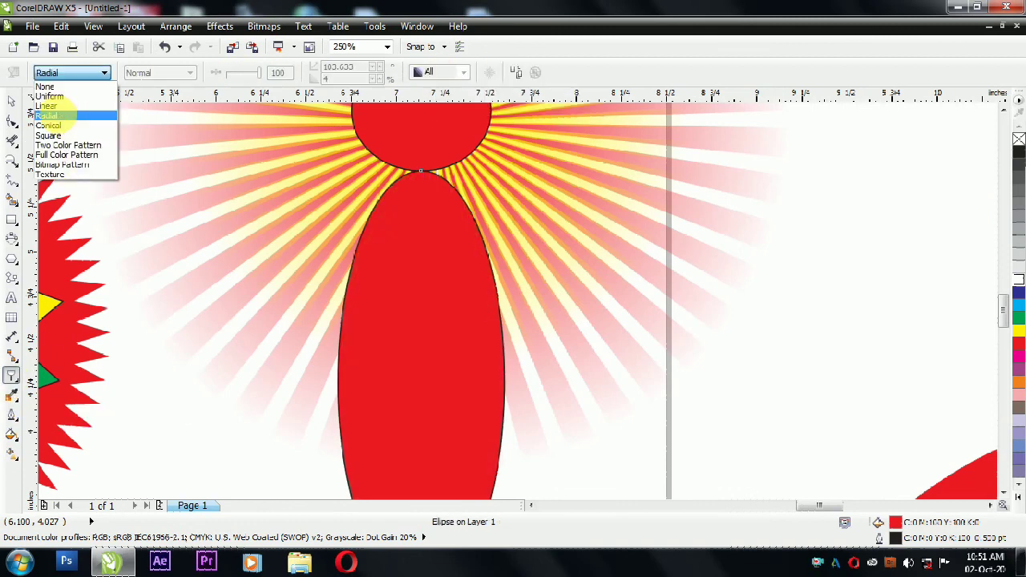
left_click(48, 115)
left_click_drag(467, 384, 415, 328)
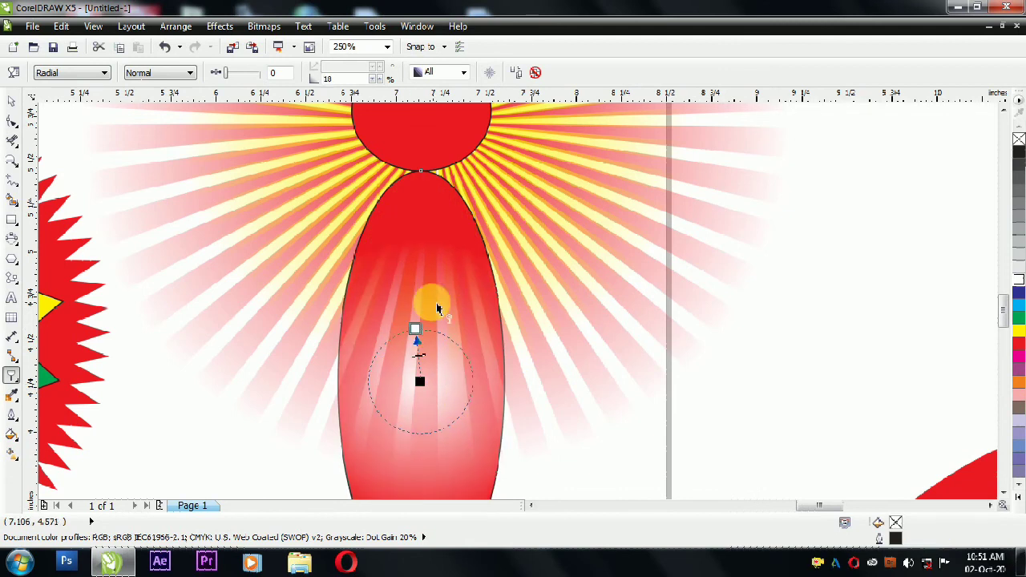
Change the tall ellipse's transparency to Linear and redirect it diagonally down to the right across the ellipse's upper part.
left_click(9, 380)
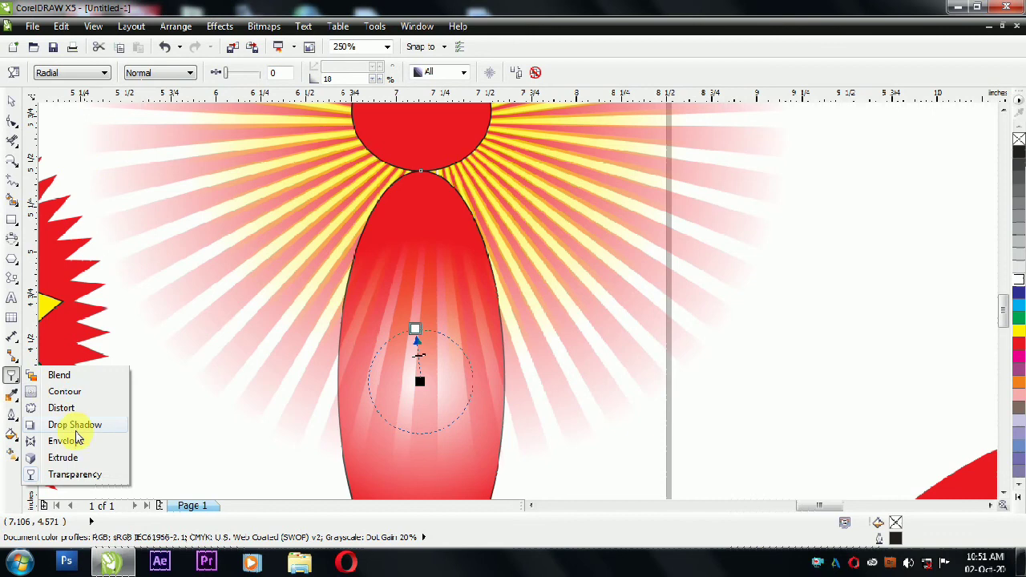
left_click(75, 474)
left_click(67, 73)
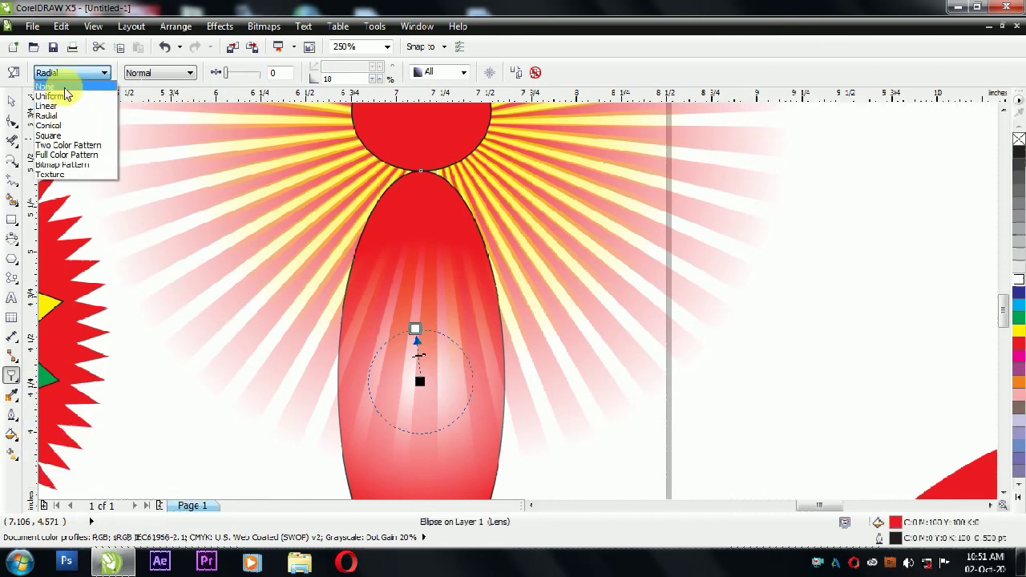
left_click(49, 106)
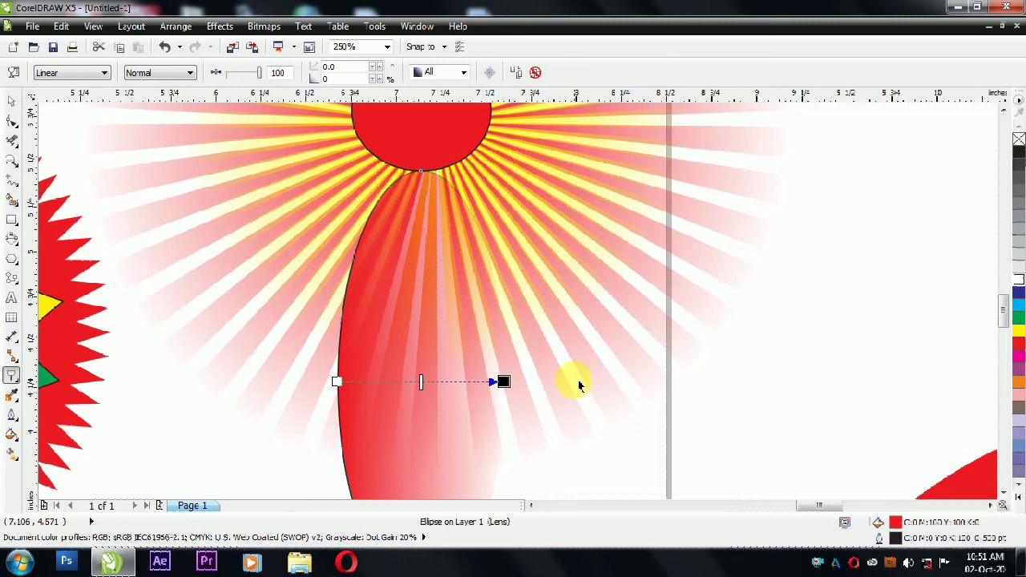
left_click_drag(355, 319, 429, 205)
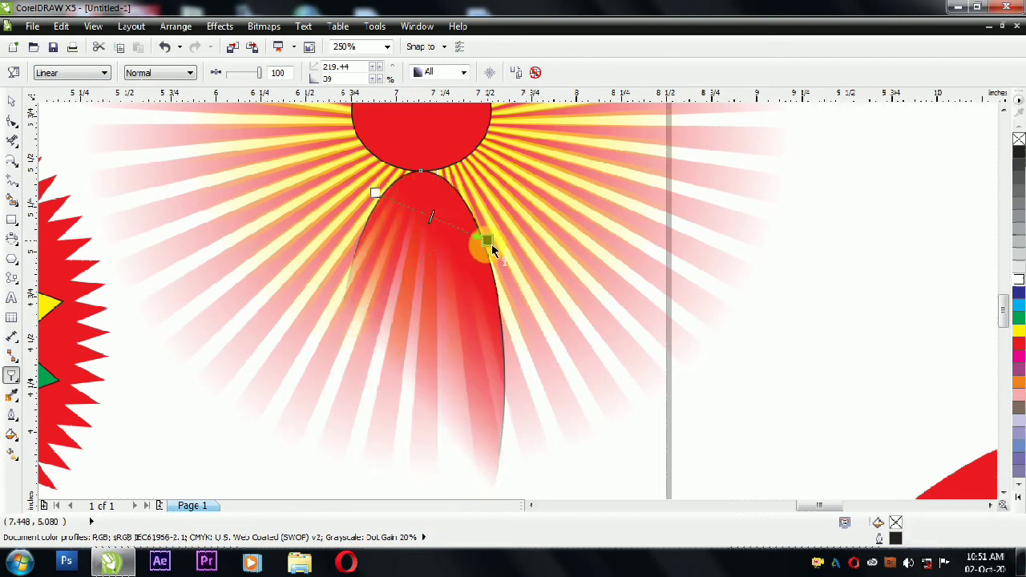
left_click_drag(492, 244, 480, 263)
Apply a horizontal linear transparency across the red circle at the sunburst's center, fading toward its right side.
left_click(1002, 110)
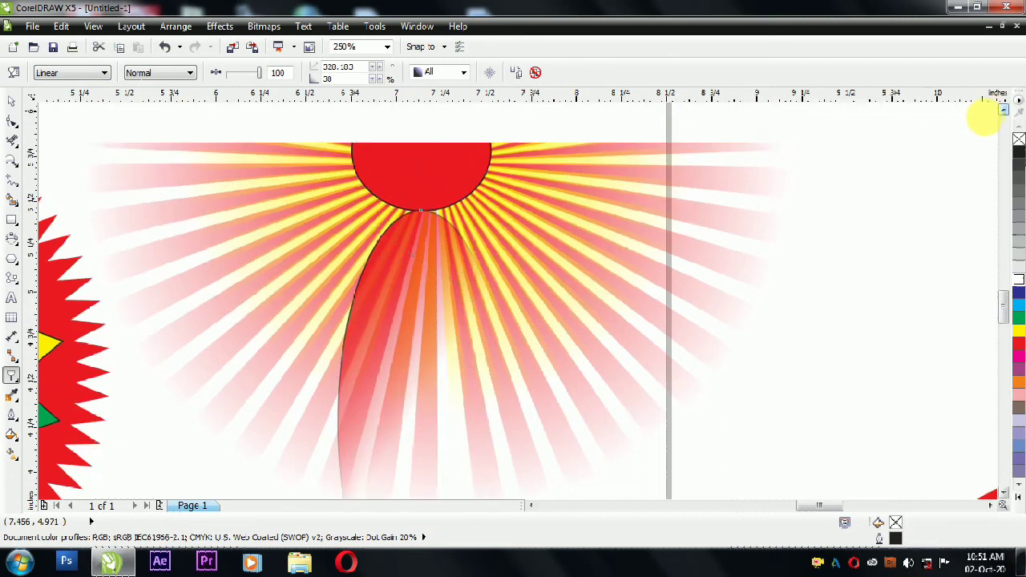
left_click(1001, 109)
left_click(1001, 110)
left_click_drag(355, 234, 483, 233)
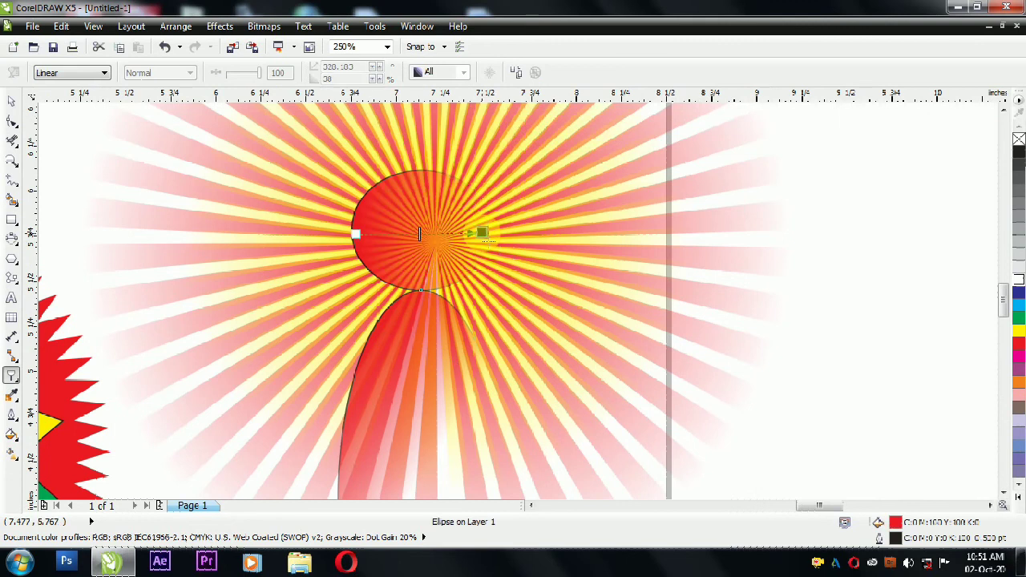
Clear the linear transparency from the sunburst's center circle and from the tall ellipse below it.
left_click(11, 101)
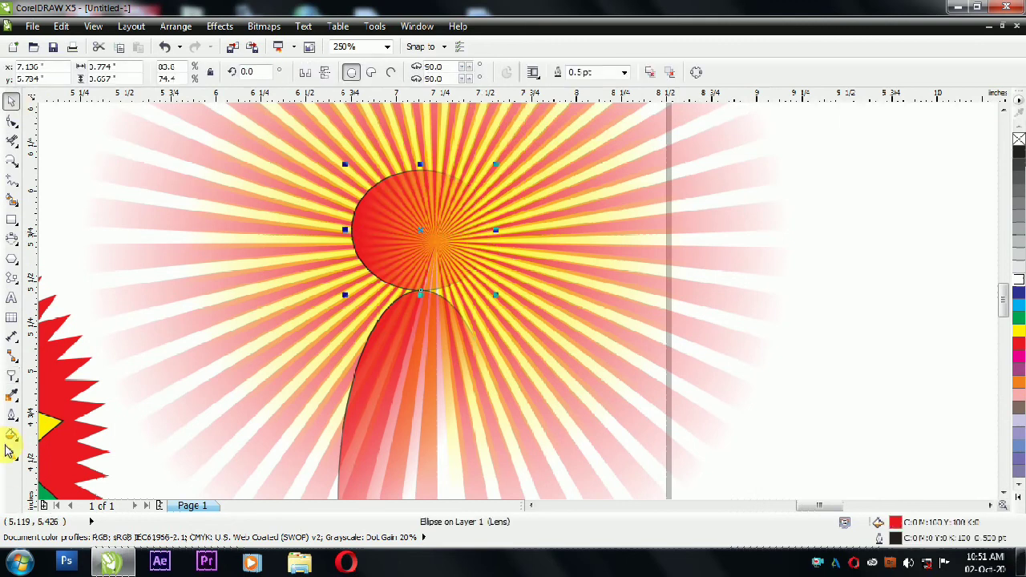
left_click(11, 377)
left_click(535, 72)
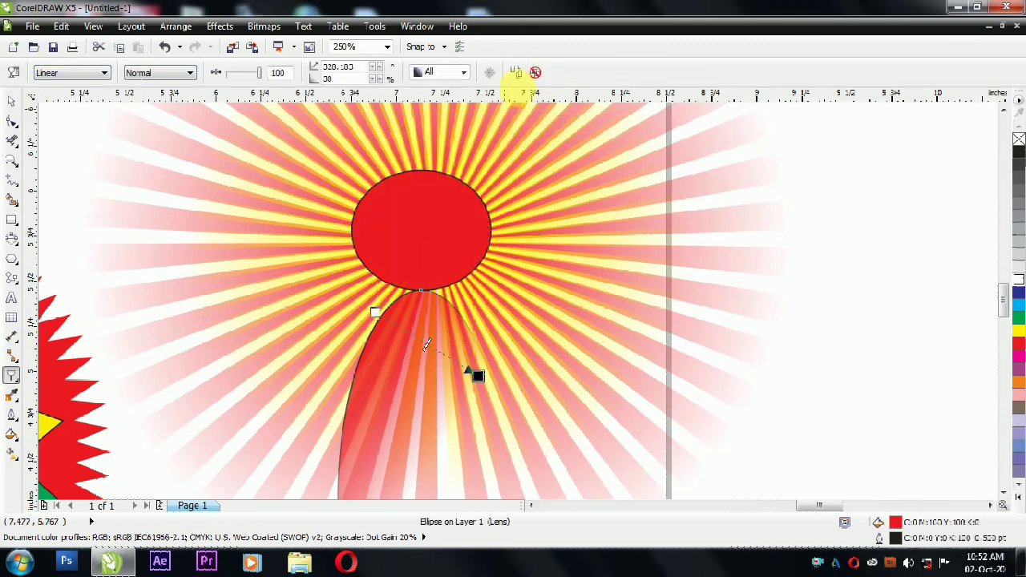
left_click(535, 73)
Sample the green of the star ornament with the Color Eyedropper and fill the sunburst's center circle with it.
scroll(540, 314, "down", 2)
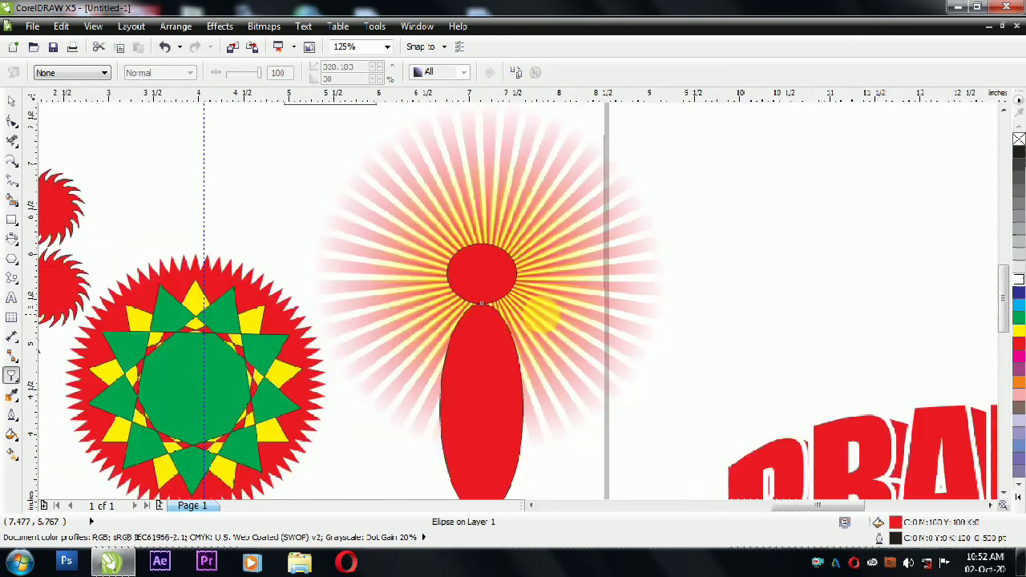
left_click(16, 380)
left_click(15, 397)
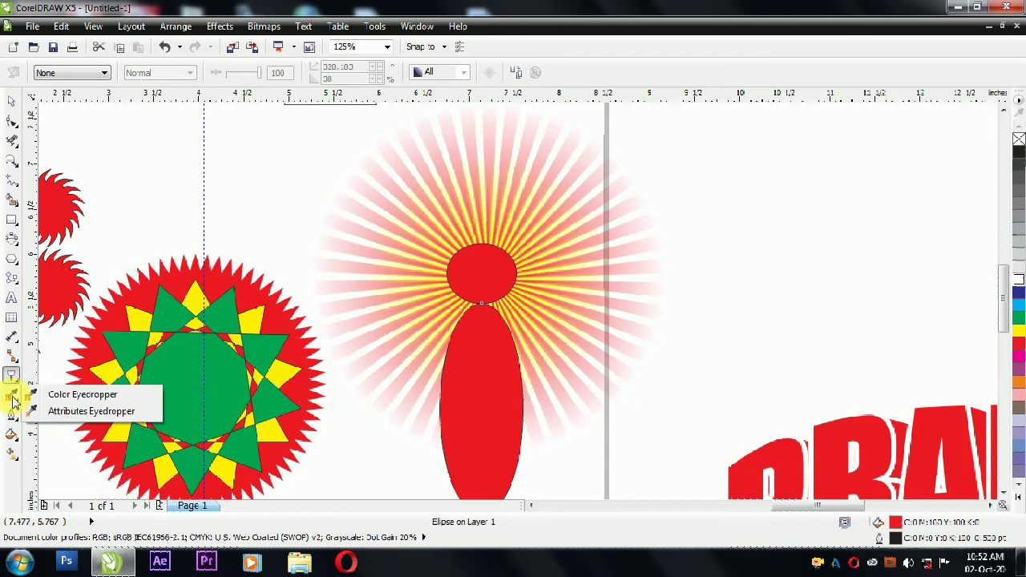
left_click(80, 394)
left_click(129, 400)
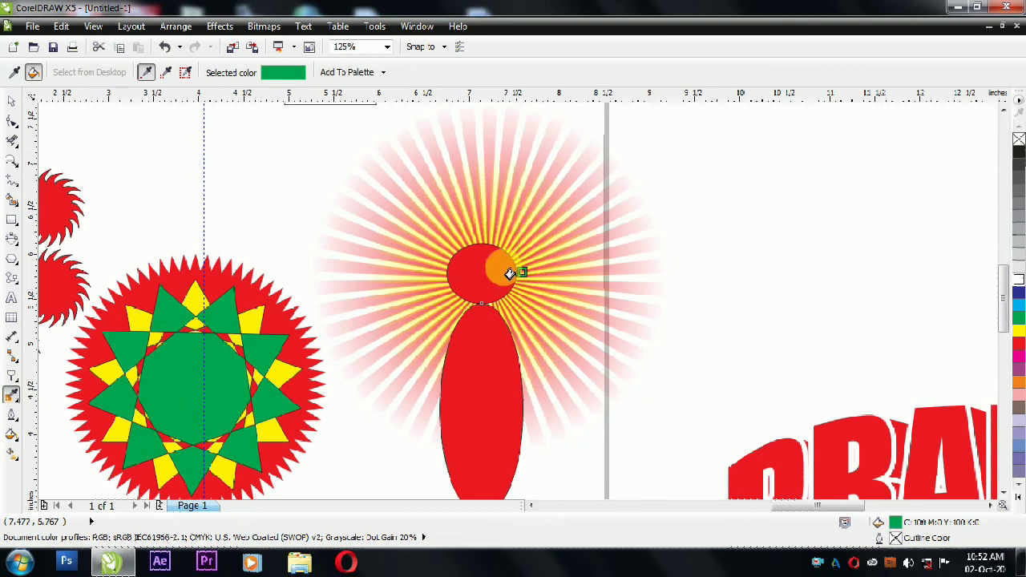
left_click(492, 275)
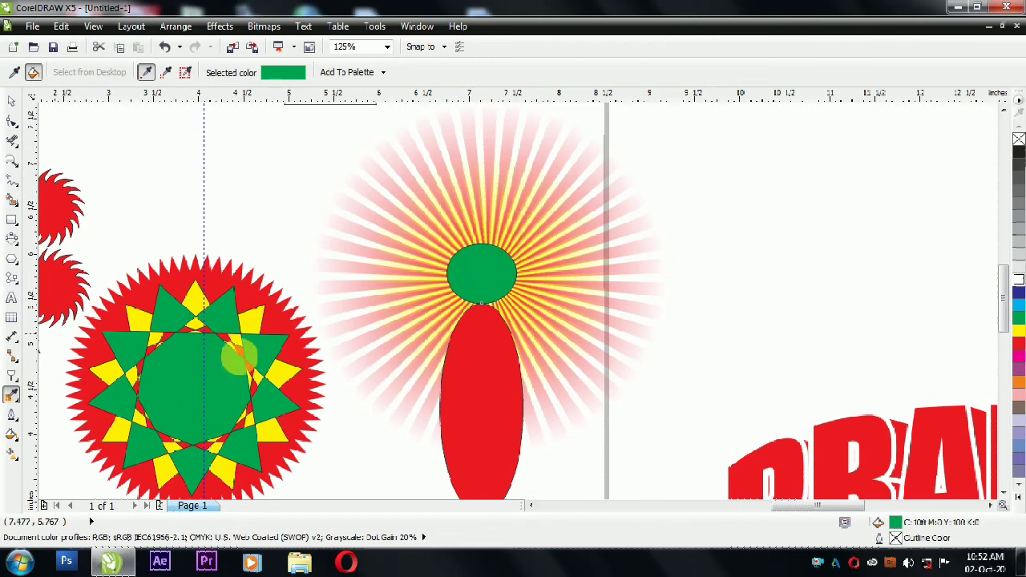
Copy the red-to-black gradient of the spiral background to the sunburst's center circle with the Attributes Eyedropper.
left_click(12, 403)
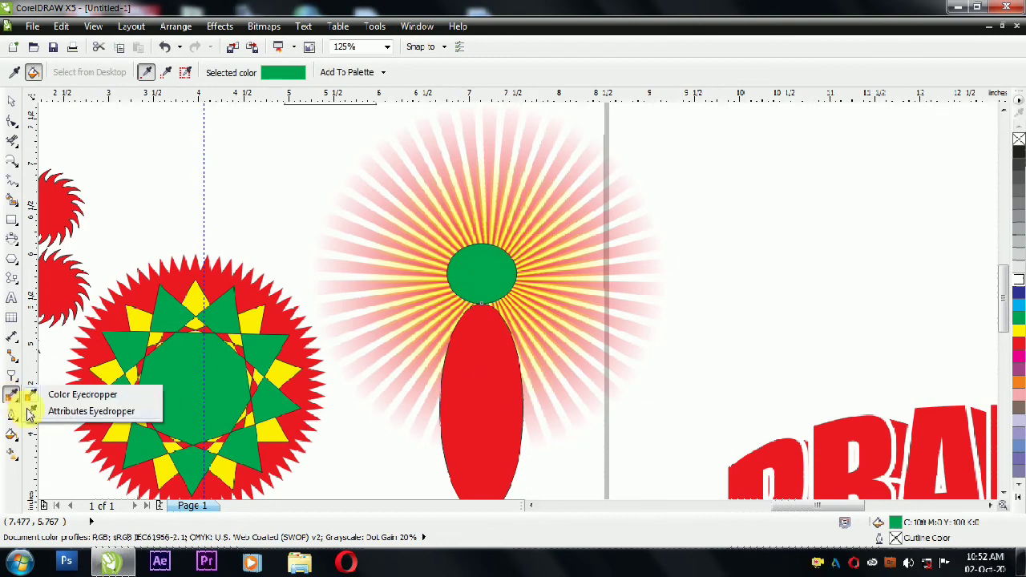
left_click(32, 411)
scroll(264, 264, "down", 2)
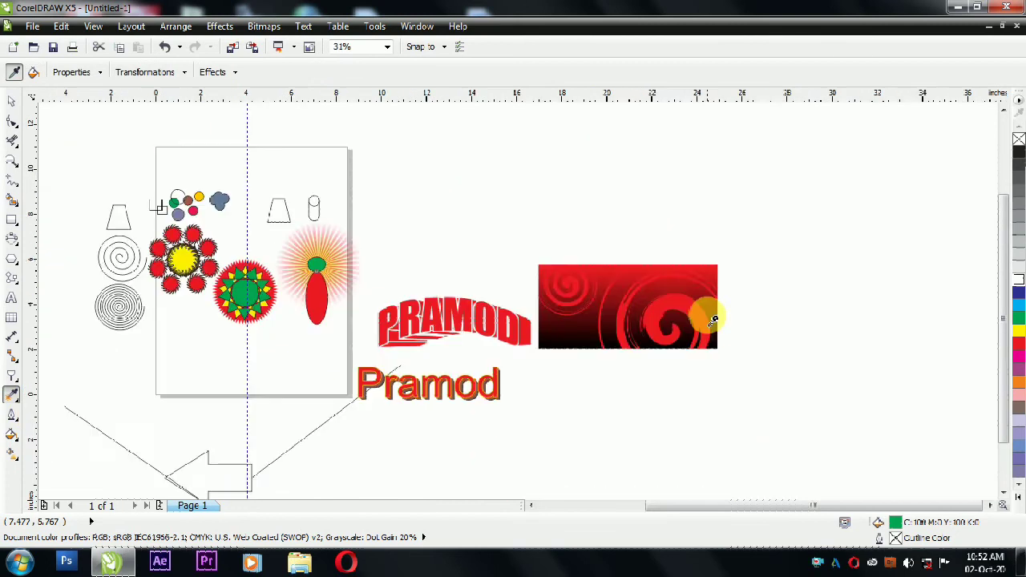
scroll(566, 312, "up", 1)
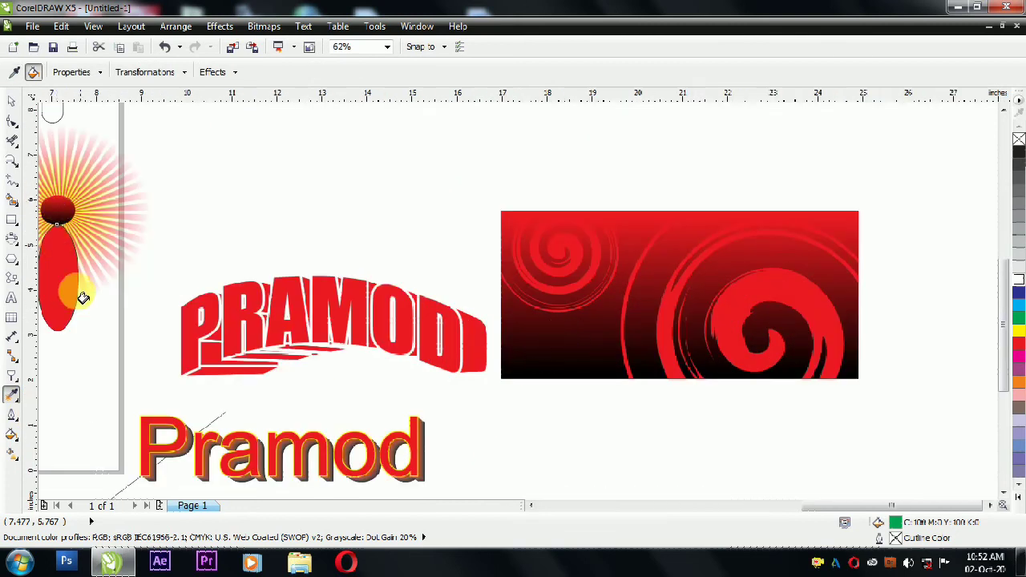
Sample the black near the lower part of the spiral background with the Color Eyedropper and fill the tall ellipse below the sunburst's center with it.
left_click(12, 396)
left_click(40, 391)
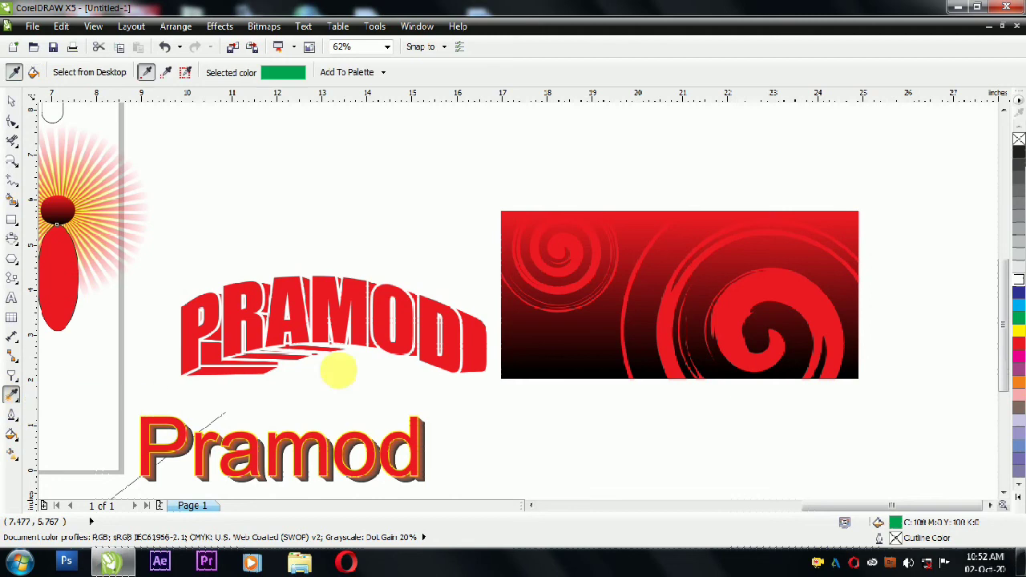
left_click(561, 347)
left_click(56, 277)
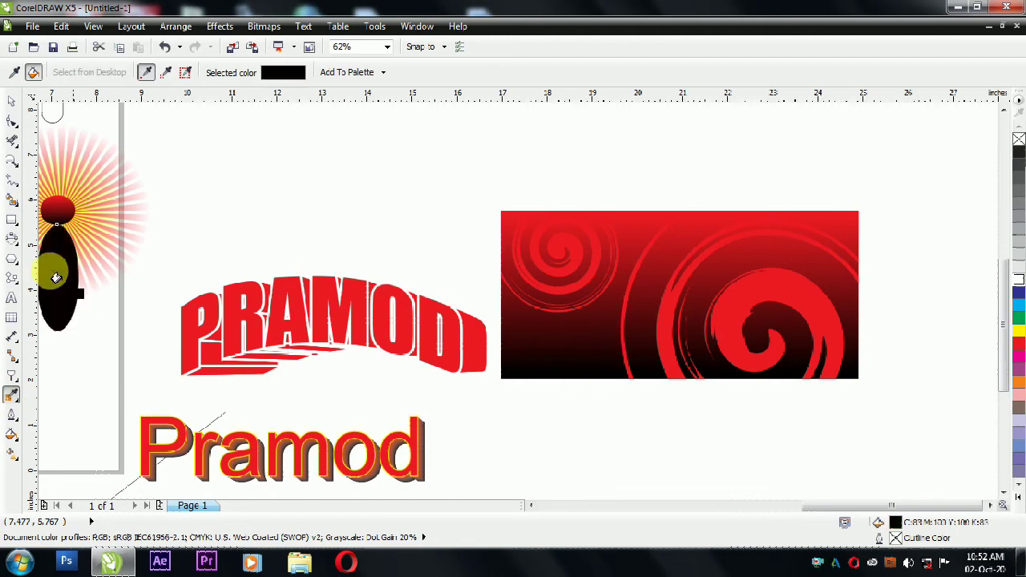
Sample the red near the spiral background's upper edge with the Color Eyedropper and fill the tall ellipse with it.
left_click(12, 396)
left_click(40, 390)
left_click(607, 220)
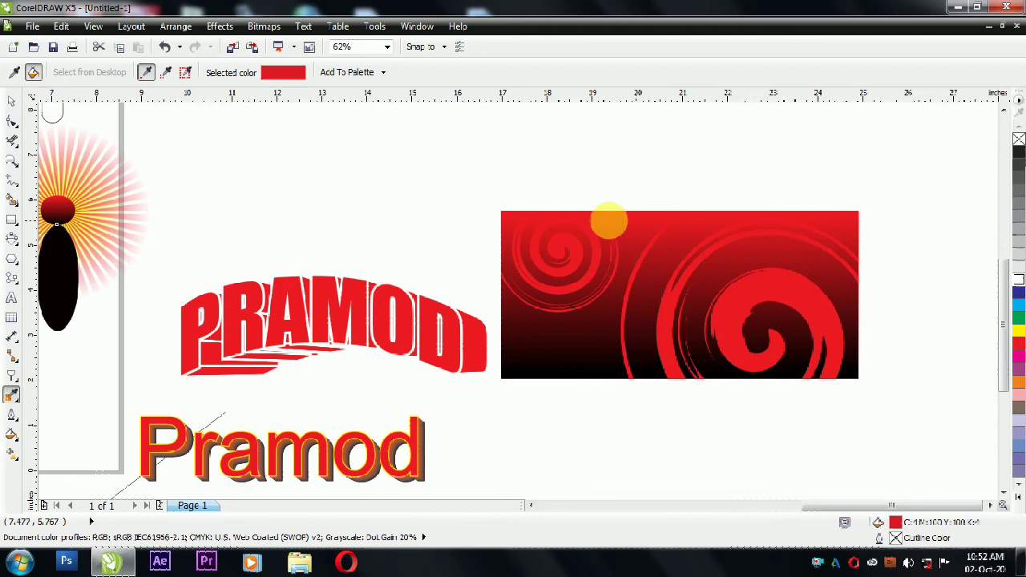
left_click(72, 285)
Copy the red-to-black gradient of the spiral background to the tall ellipse with the Attributes Eyedropper.
left_click(12, 396)
left_click(40, 410)
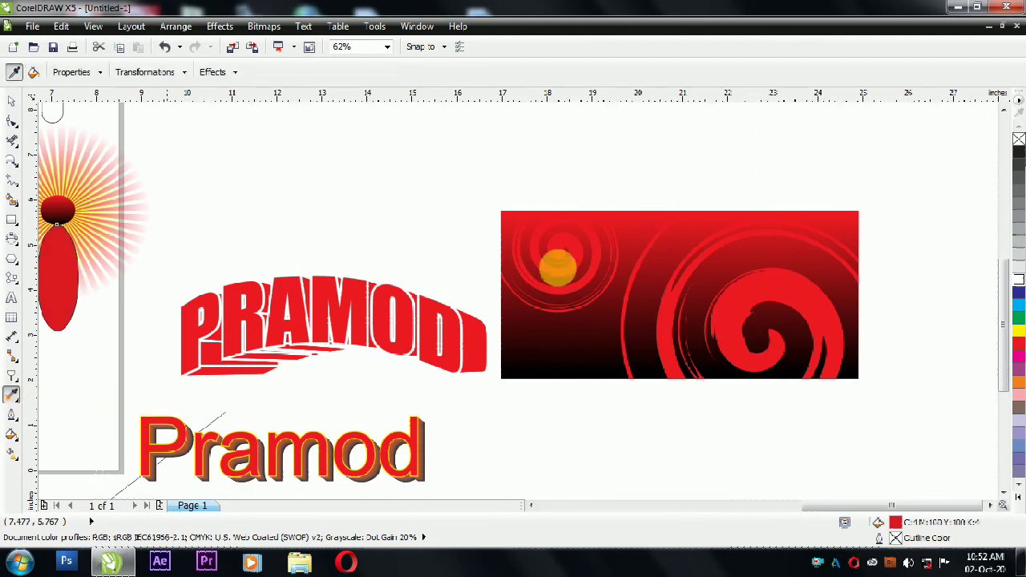
left_click(530, 505)
left_click(530, 505)
left_click(530, 505)
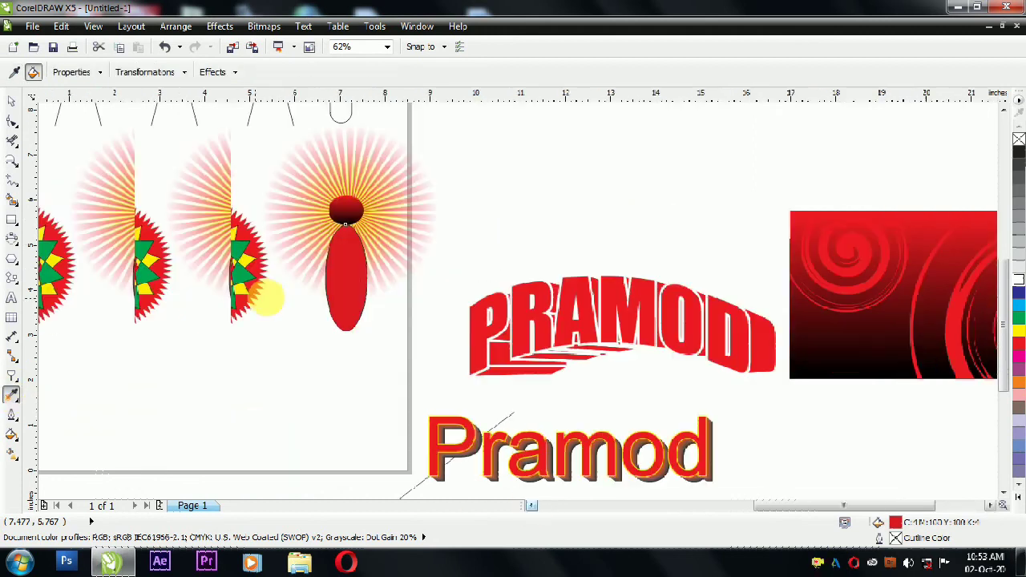
left_click(344, 282)
Copy the spiral background's red-to-black gradient onto the arched extruded text, and cut the connector line crossing the shadowed text below it.
left_click(13, 72)
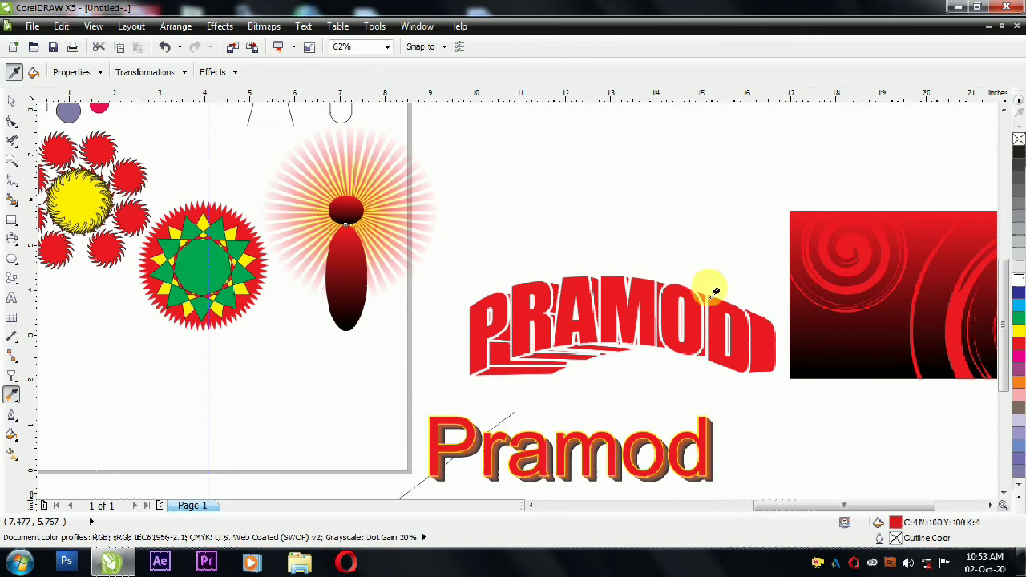
left_click(10, 102)
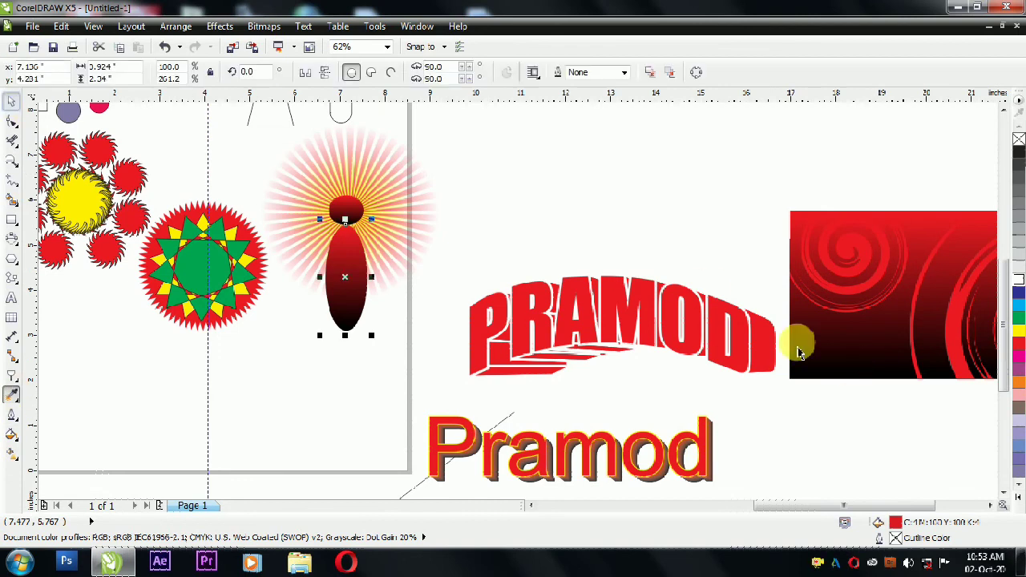
left_click(798, 343)
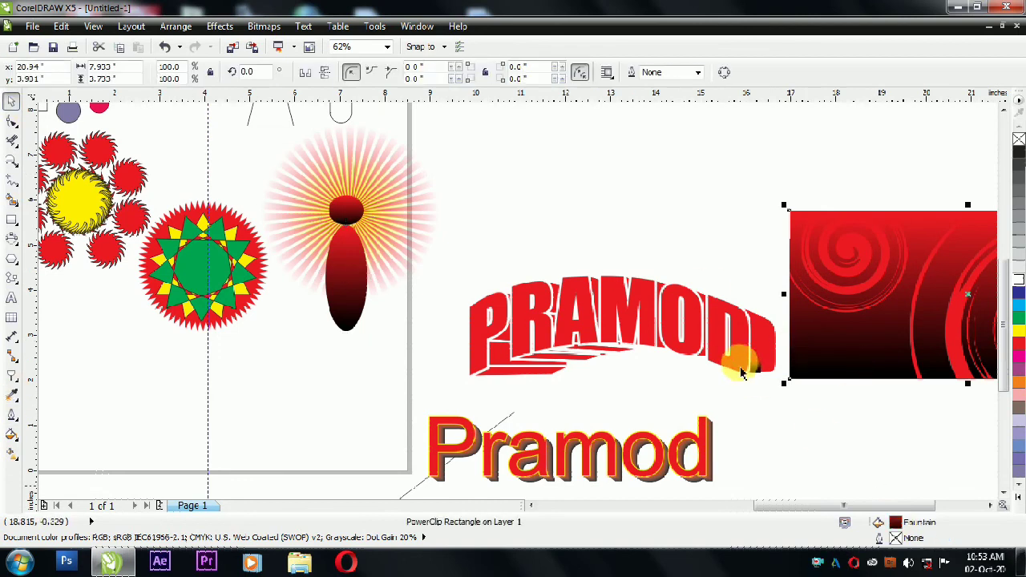
left_click(575, 216)
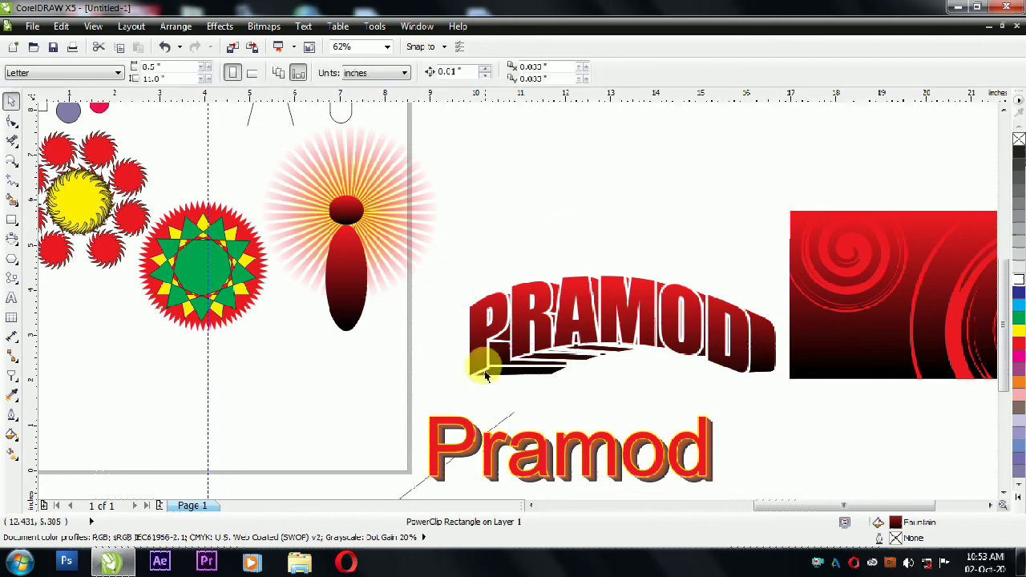
left_click(506, 425)
left_click(98, 46)
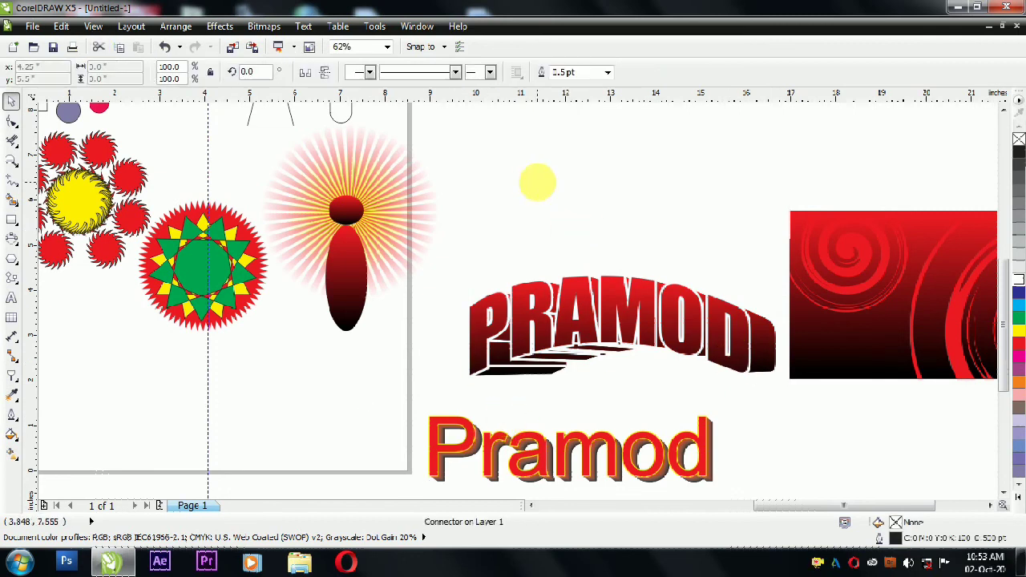
Set the outline width of the green nine-pointed complex star in the round ornament to 1.5 pt.
left_click(11, 418)
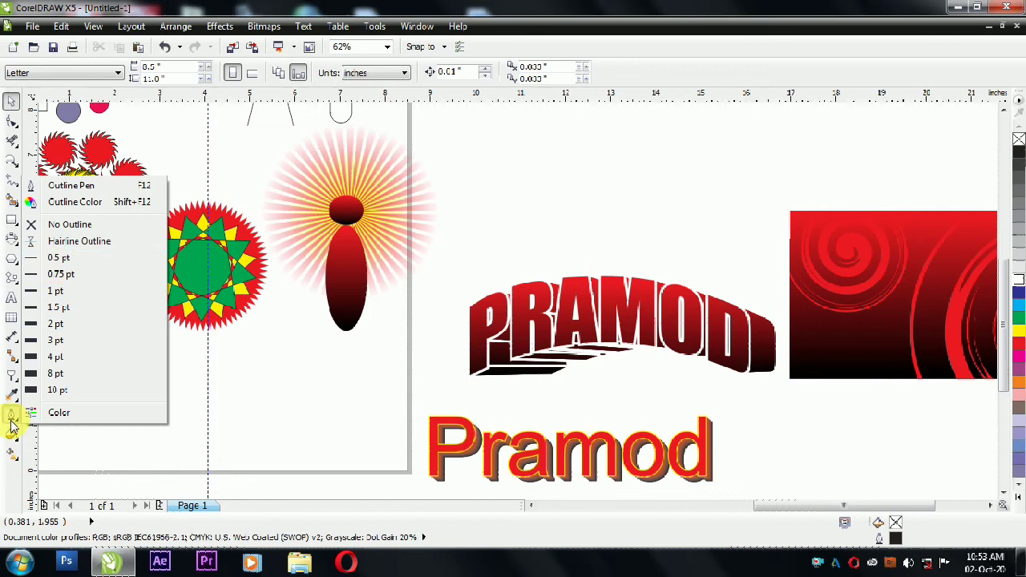
left_click(54, 265)
left_click(226, 240)
scroll(225, 240, "up", 3)
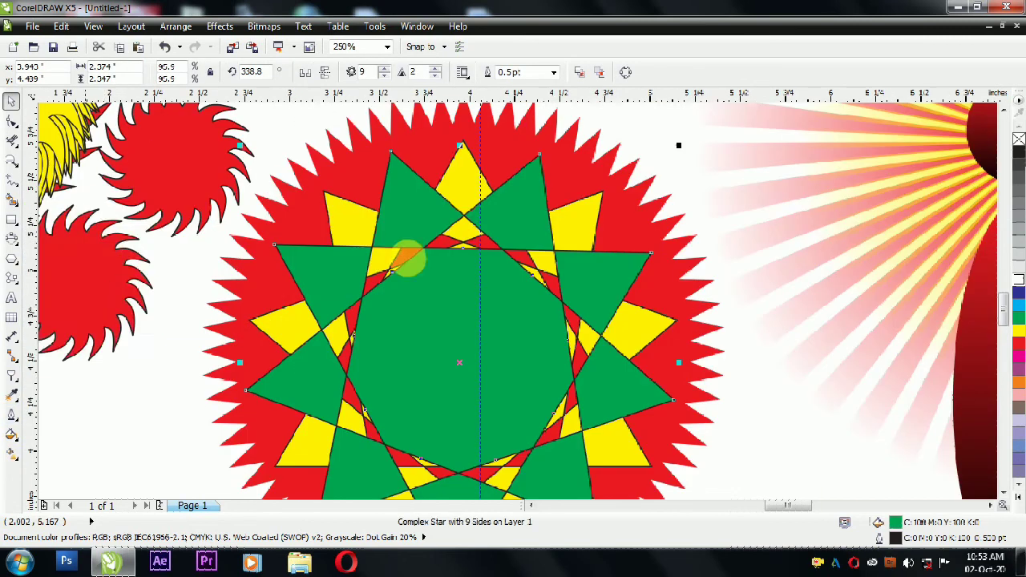
left_click(13, 417)
left_click(59, 309)
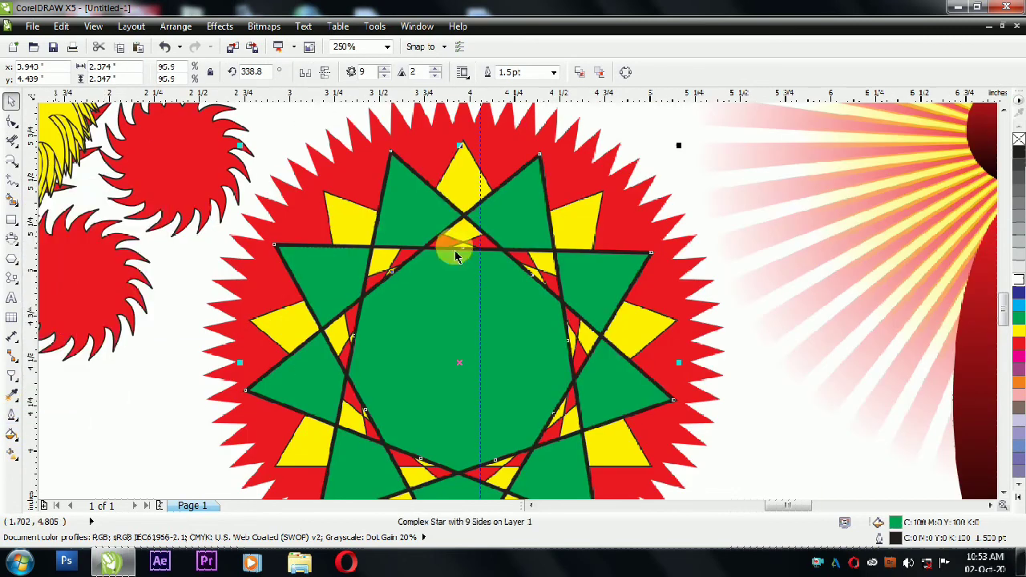
Apply a magenta Uniform Fill to the front complex star of the round ornament.
left_click(13, 405)
left_click(12, 417)
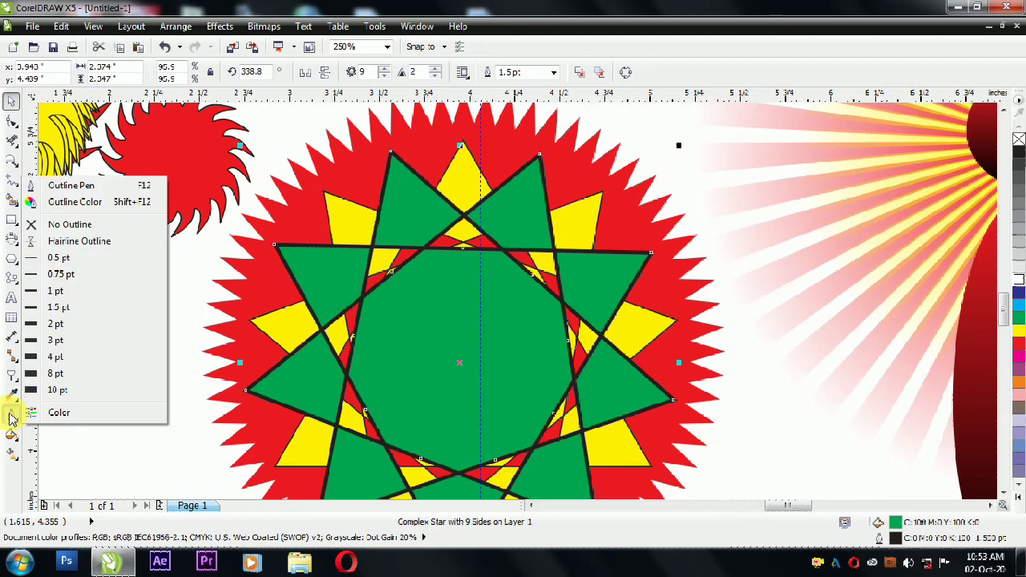
left_click(11, 437)
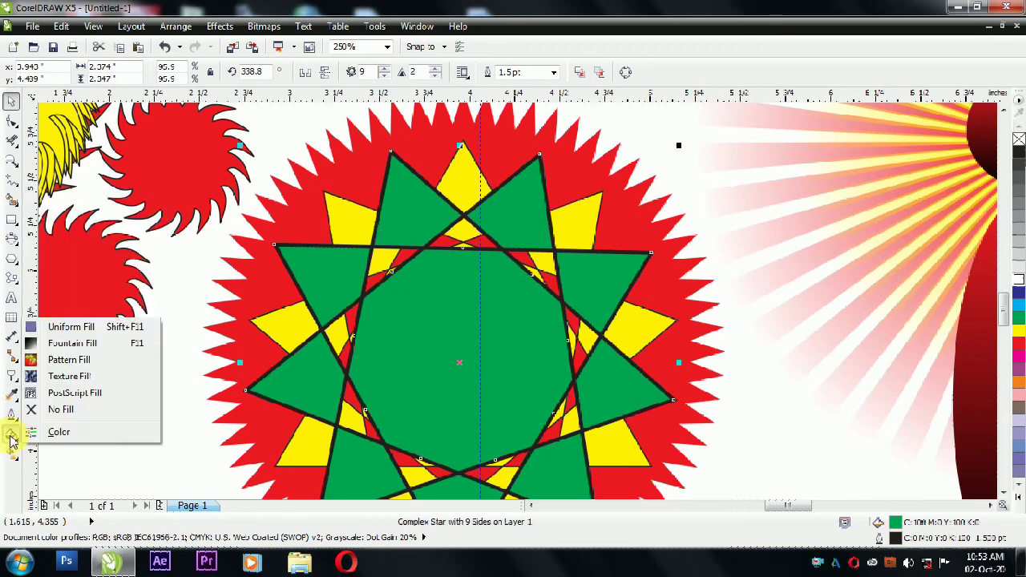
left_click(59, 327)
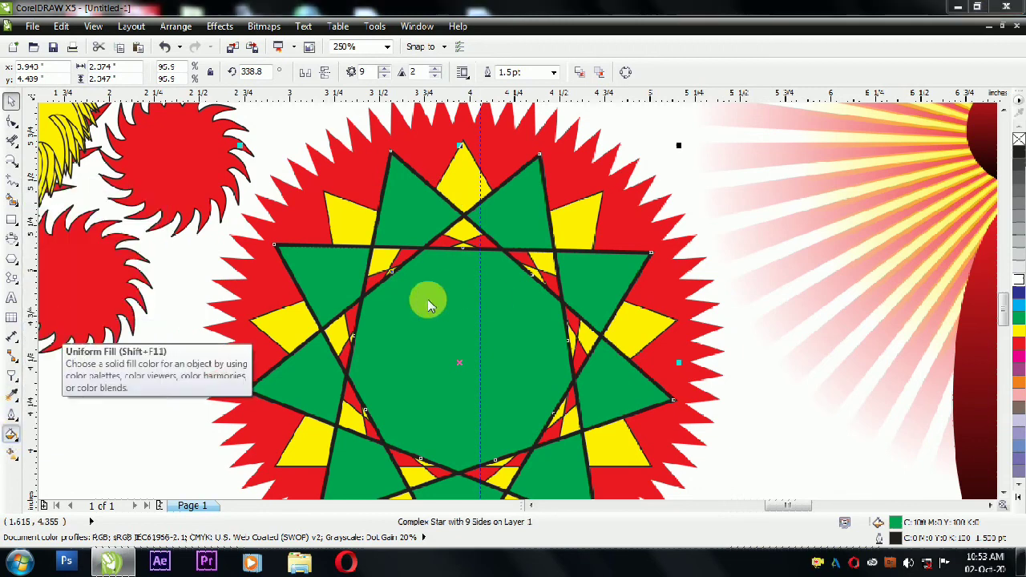
left_click(443, 249)
left_click(596, 395)
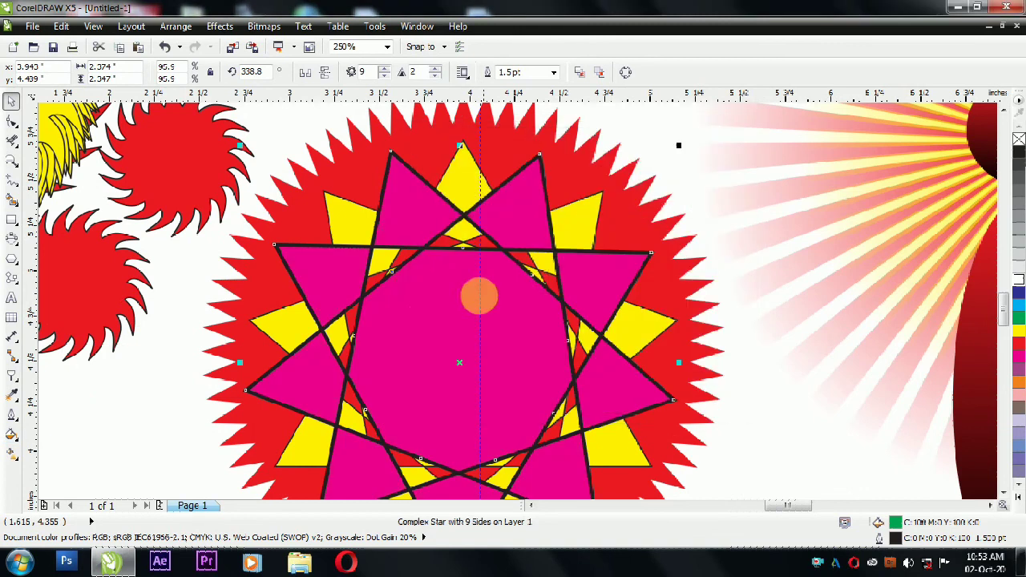
Apply a custom linear Fountain Fill running from magenta to blue to the front complex star.
left_click(12, 436)
left_click(72, 343)
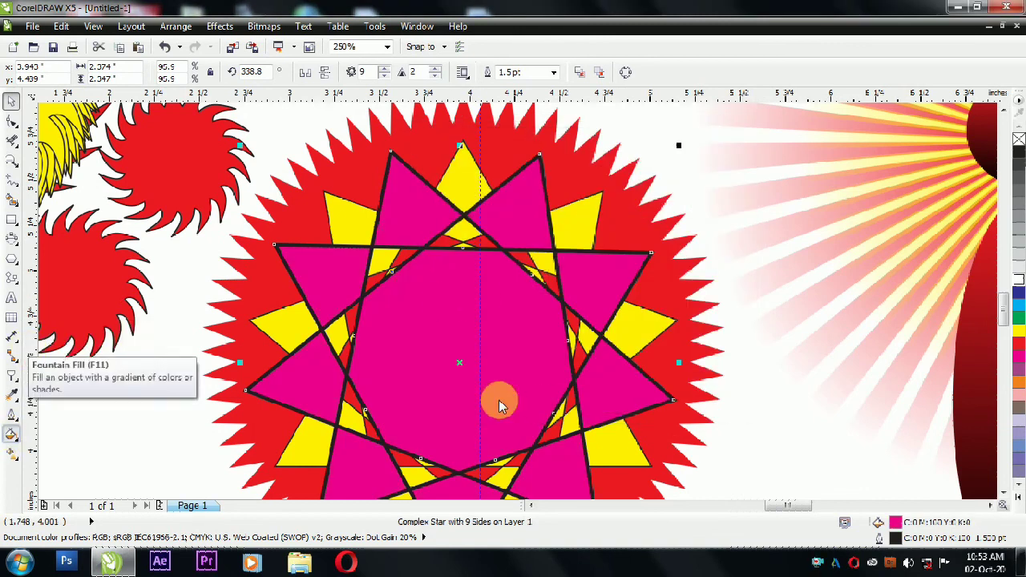
left_click(449, 266)
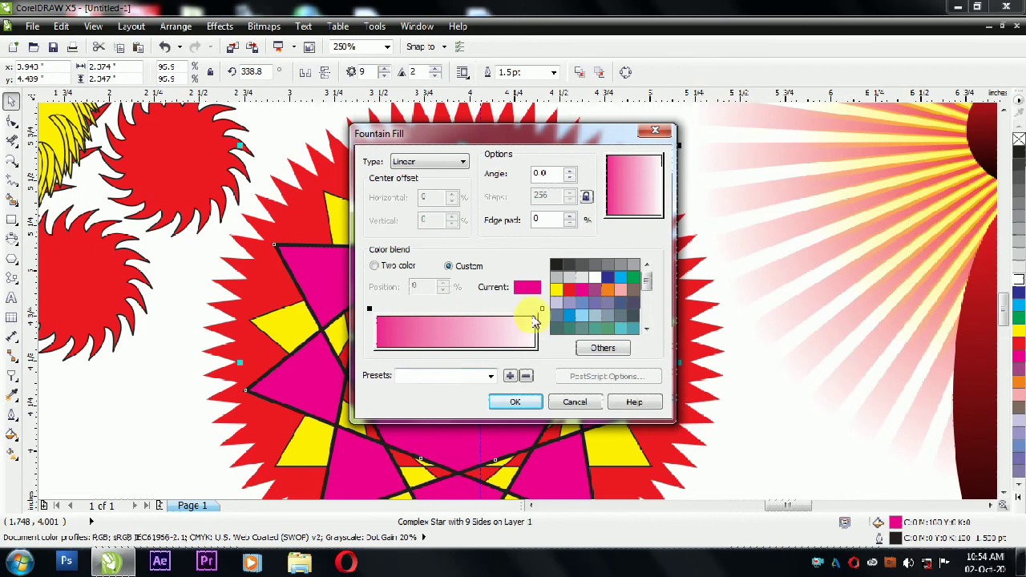
left_click(568, 316)
left_click(515, 401)
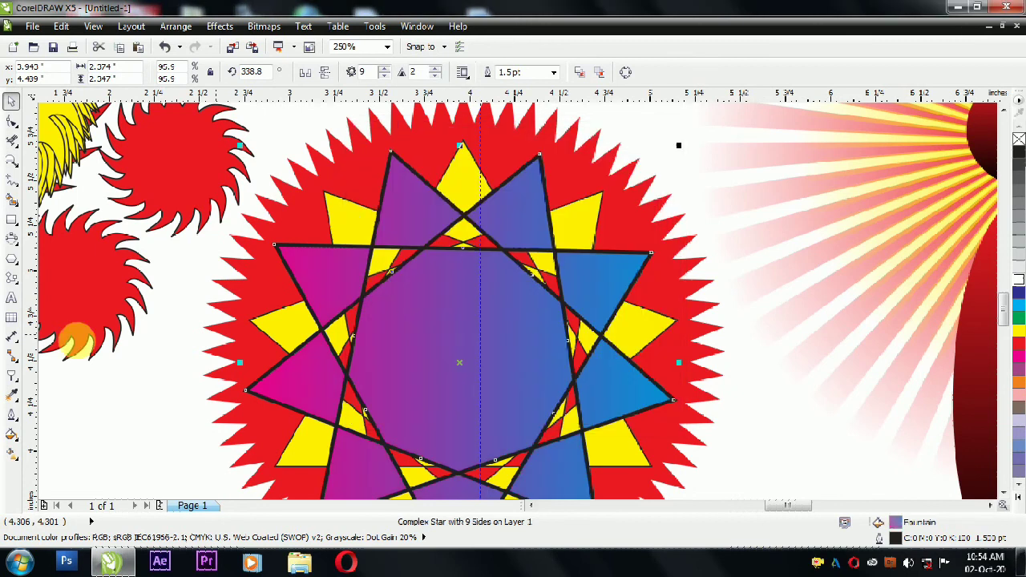
Apply a full color Pattern Fill to the front star, using the red preset with white flowers.
left_click(8, 435)
left_click(65, 360)
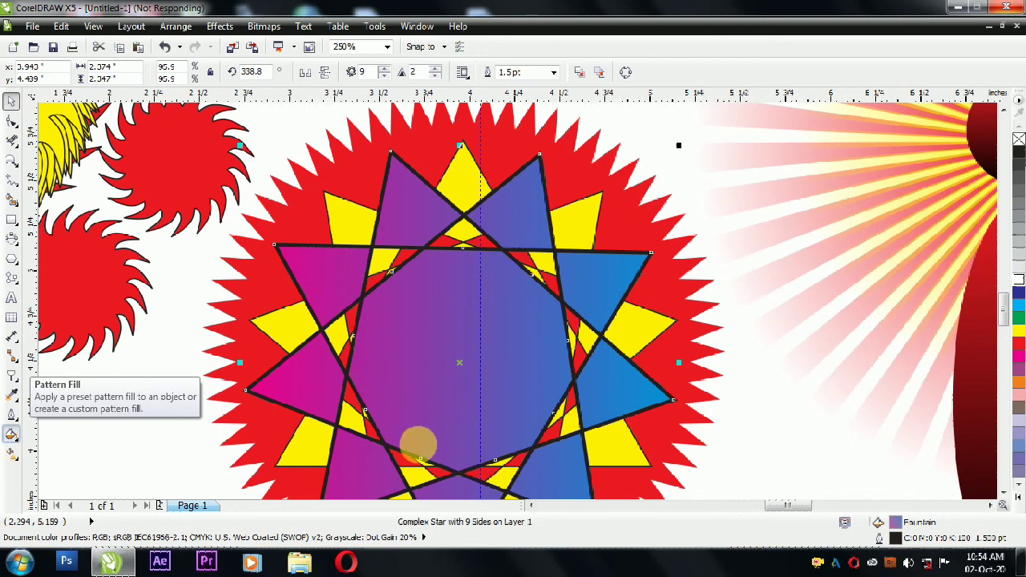
left_click(505, 180)
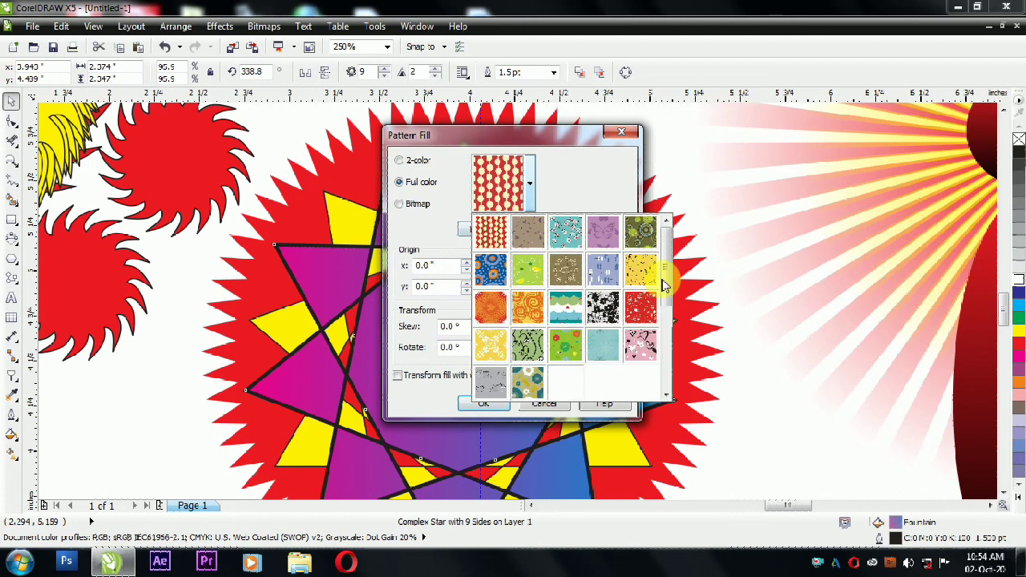
scroll(662, 284, "down", 2)
scroll(662, 369, "down", 3)
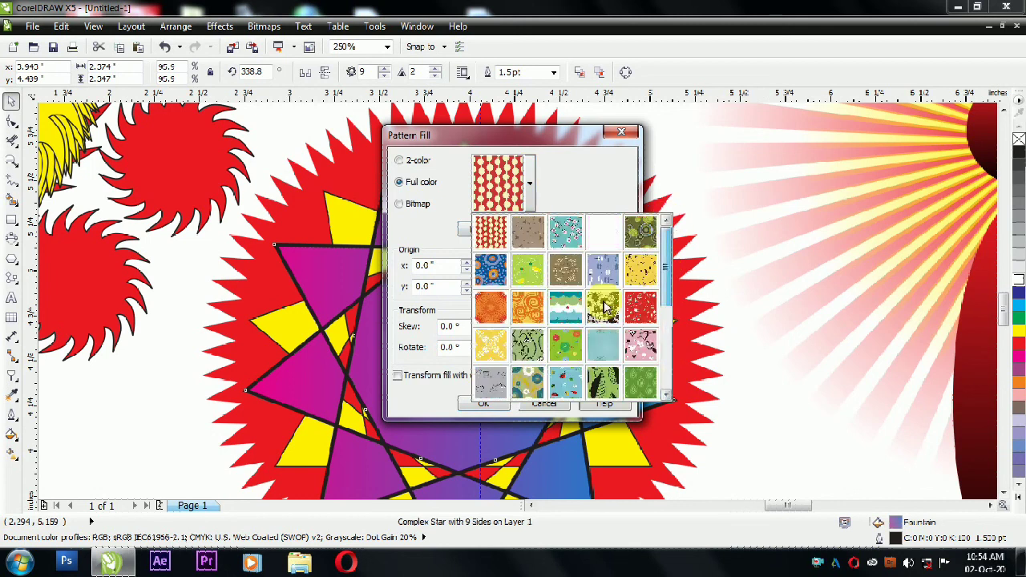
left_click(645, 317)
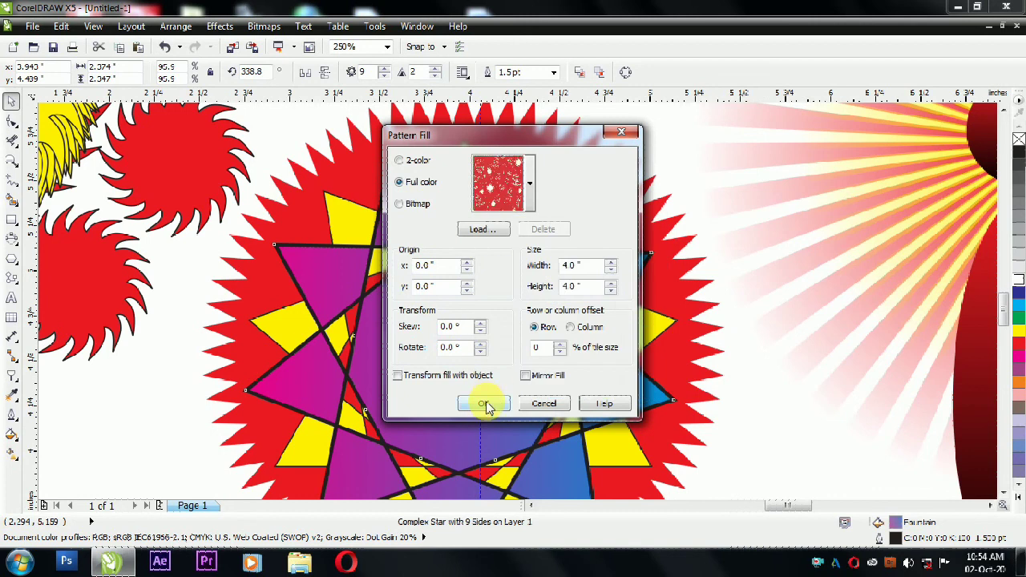
left_click(486, 403)
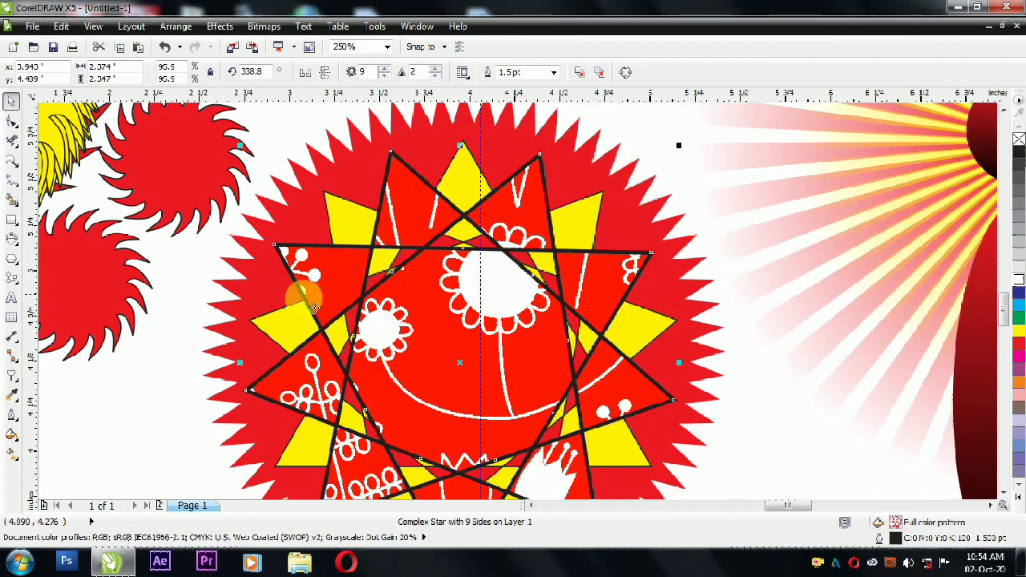
Apply the Fire Water Texture Fill to the front star with a cyan bottom color and a dark blue surface color.
left_click(15, 435)
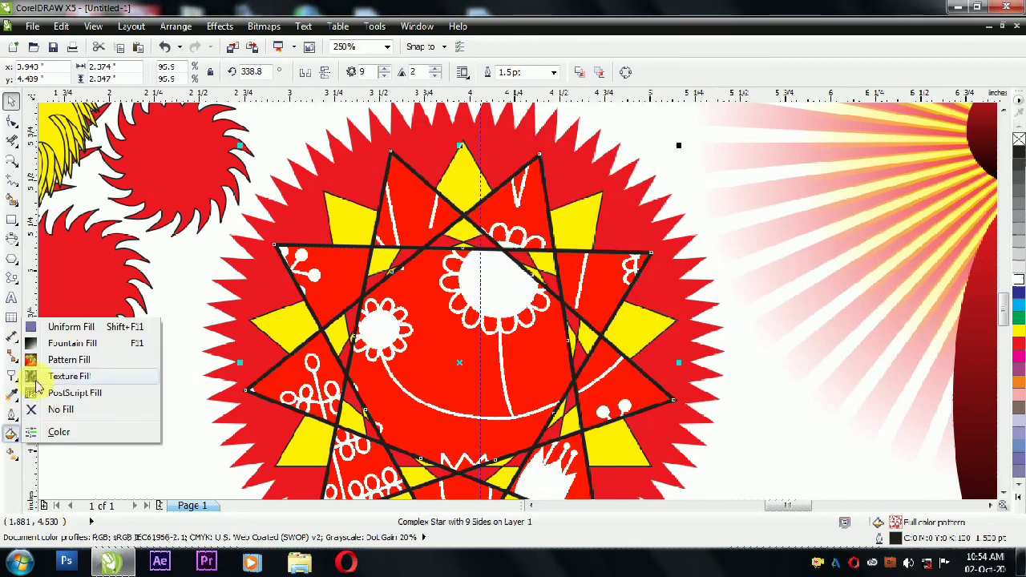
left_click(40, 371)
left_click(637, 277)
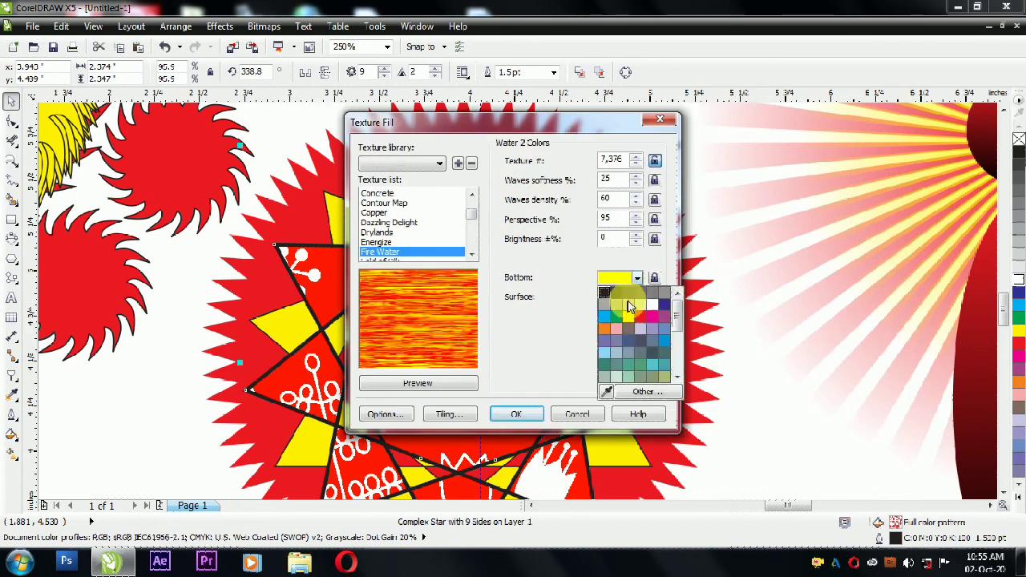
left_click(614, 325)
left_click(637, 297)
left_click(666, 323)
left_click(420, 384)
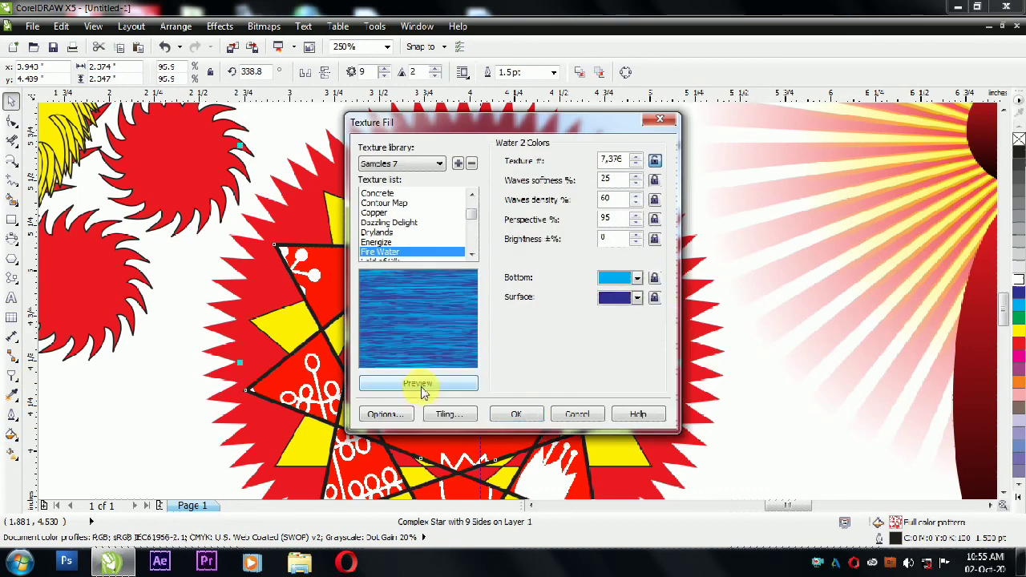
left_click(518, 415)
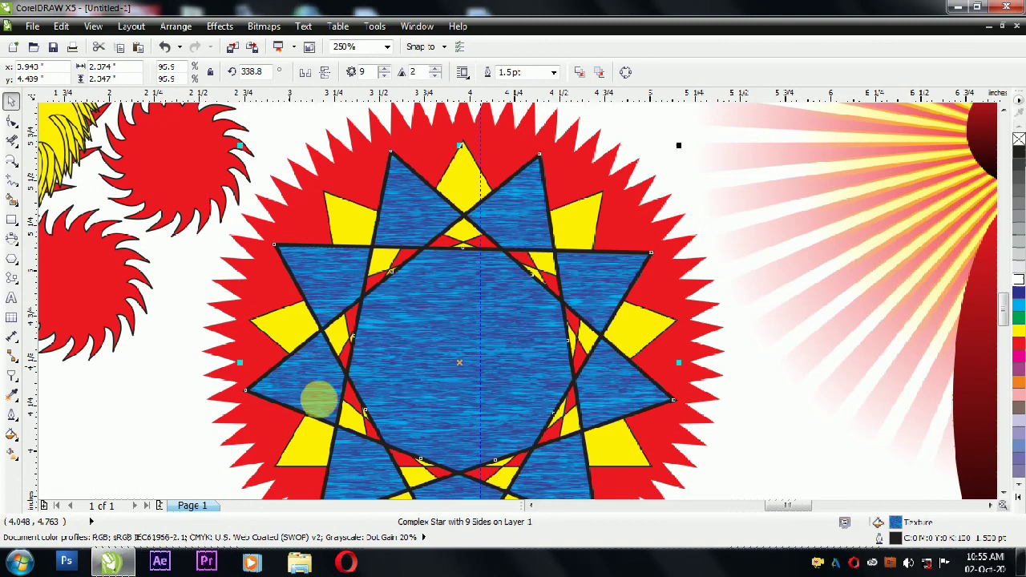
Apply the Dazzling Delight Texture Fill to the yellow complex star behind the blue one.
key("F3")
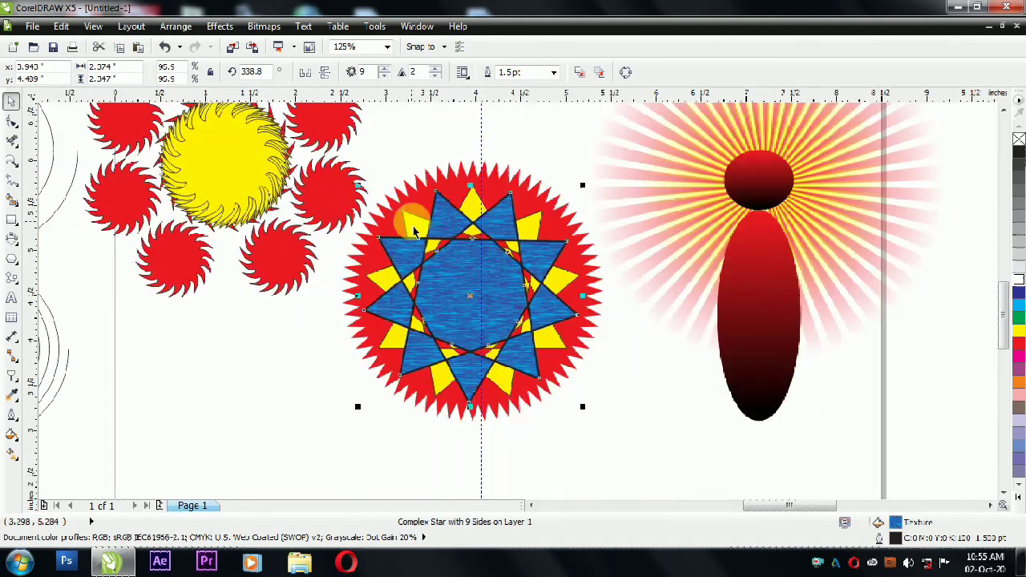
left_click(12, 434)
left_click(159, 379)
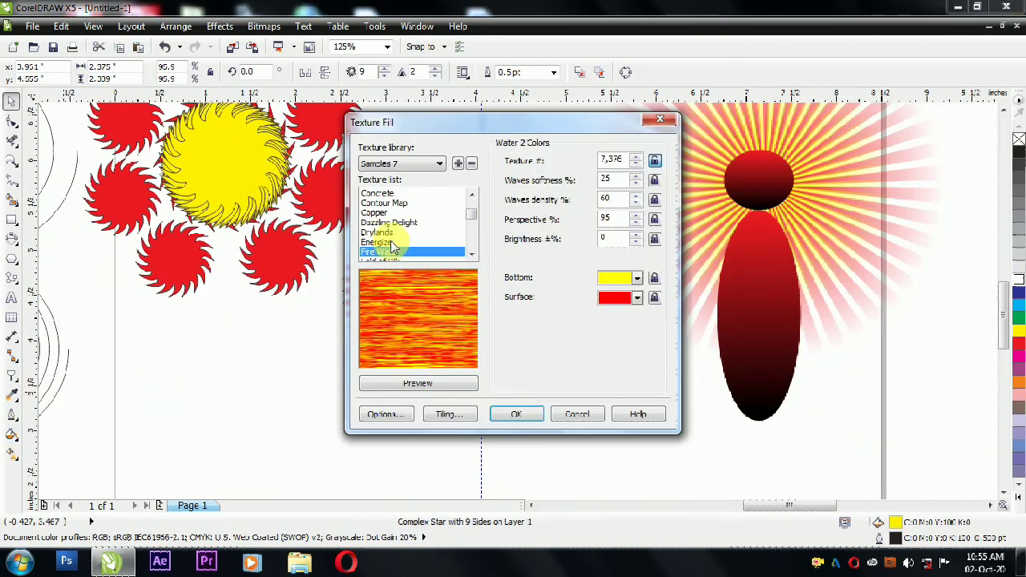
left_click(387, 222)
left_click(524, 412)
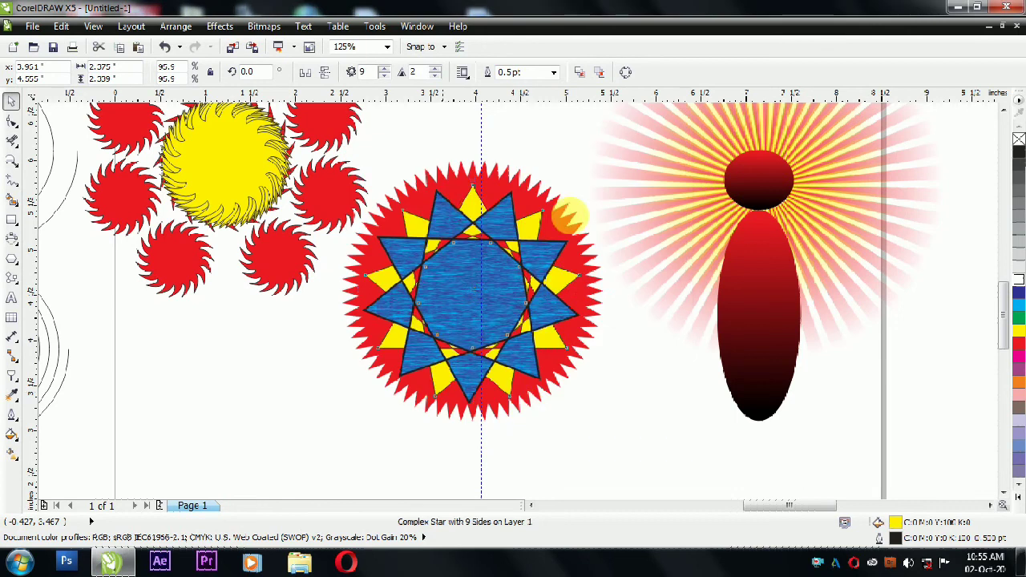
Recolor the front star's Fire Water texture with a yellow bottom color and an orange surface color.
left_click_drag(492, 253, 506, 281)
left_click(11, 434)
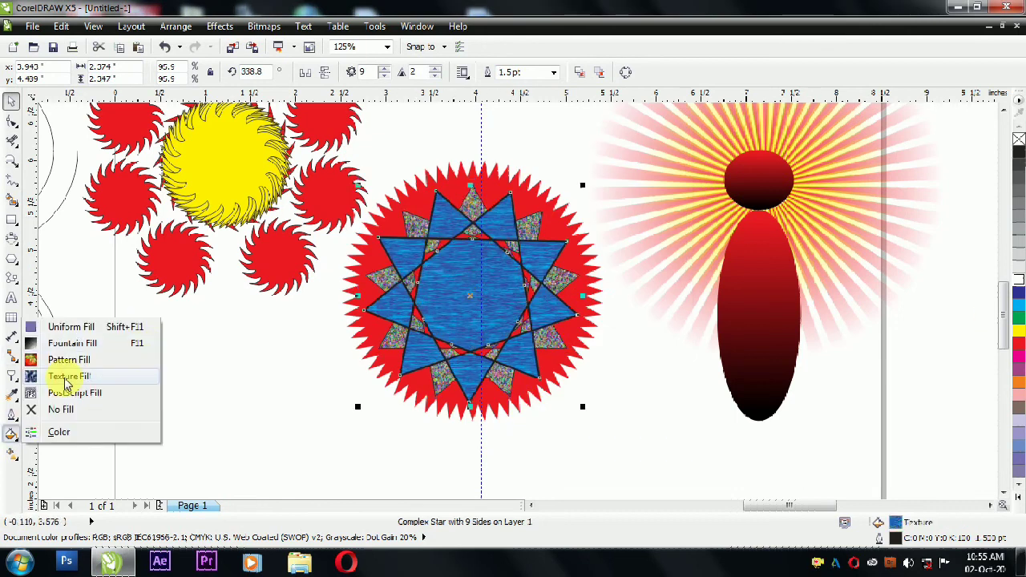
left_click(76, 373)
left_click(636, 278)
left_click(638, 323)
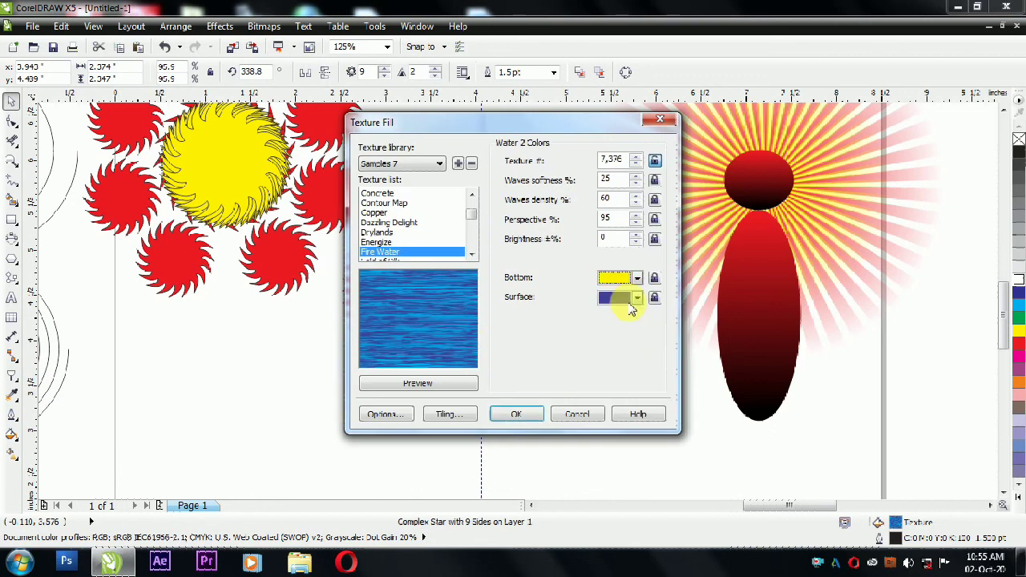
left_click(632, 296)
left_click(609, 345)
left_click(412, 384)
left_click(513, 413)
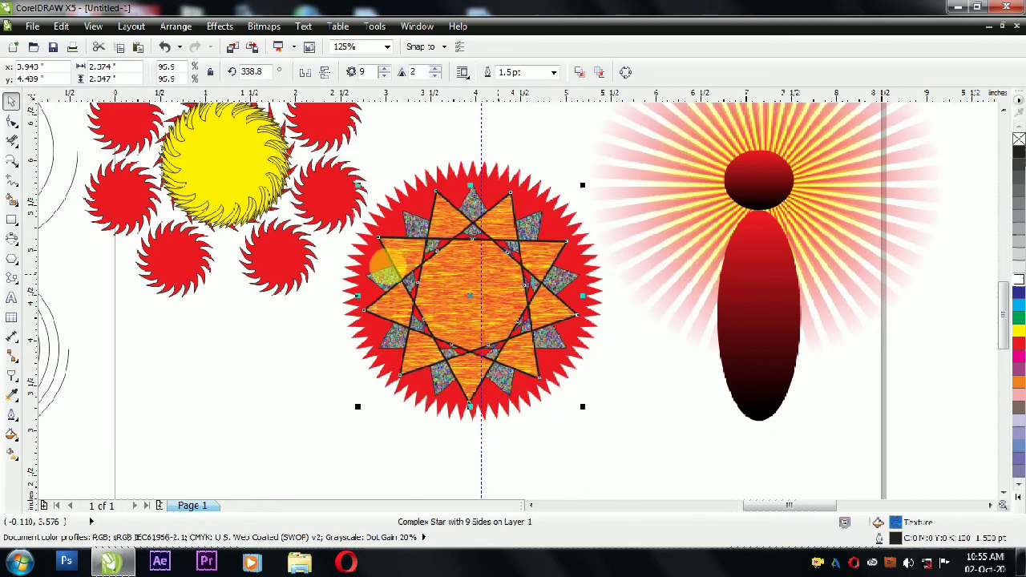
left_click(253, 350)
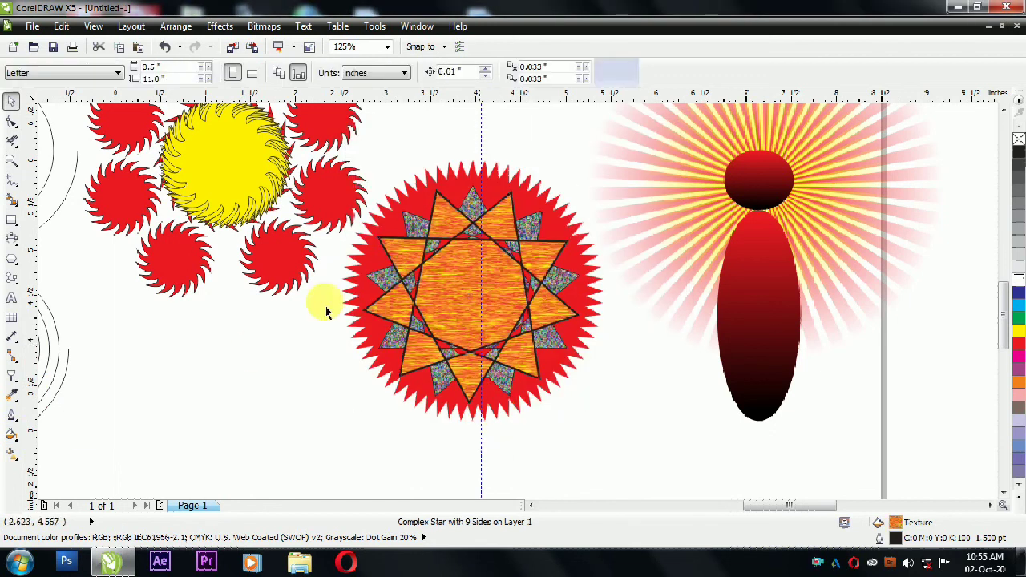
left_click(11, 433)
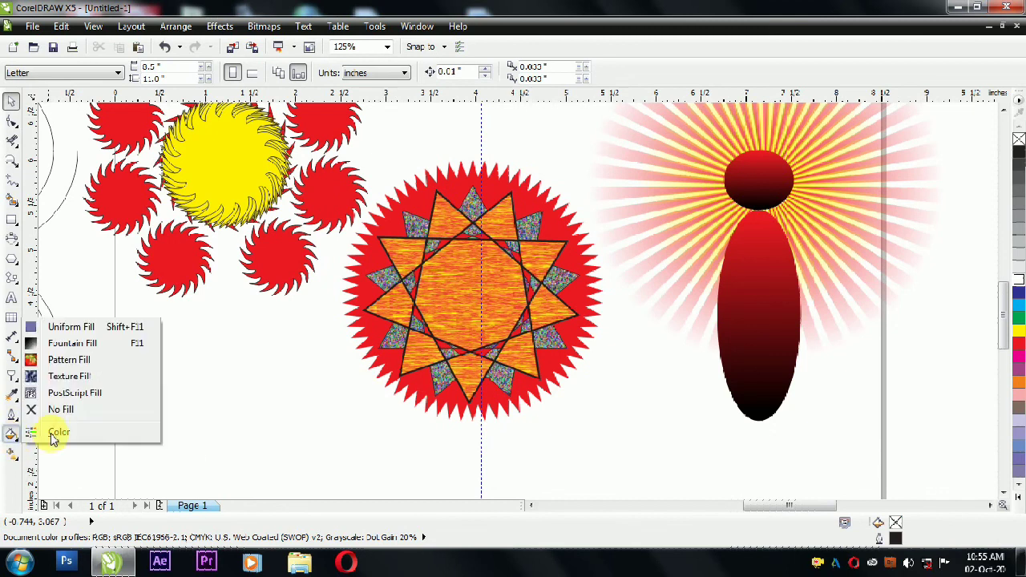
left_click(78, 397)
left_click(513, 348)
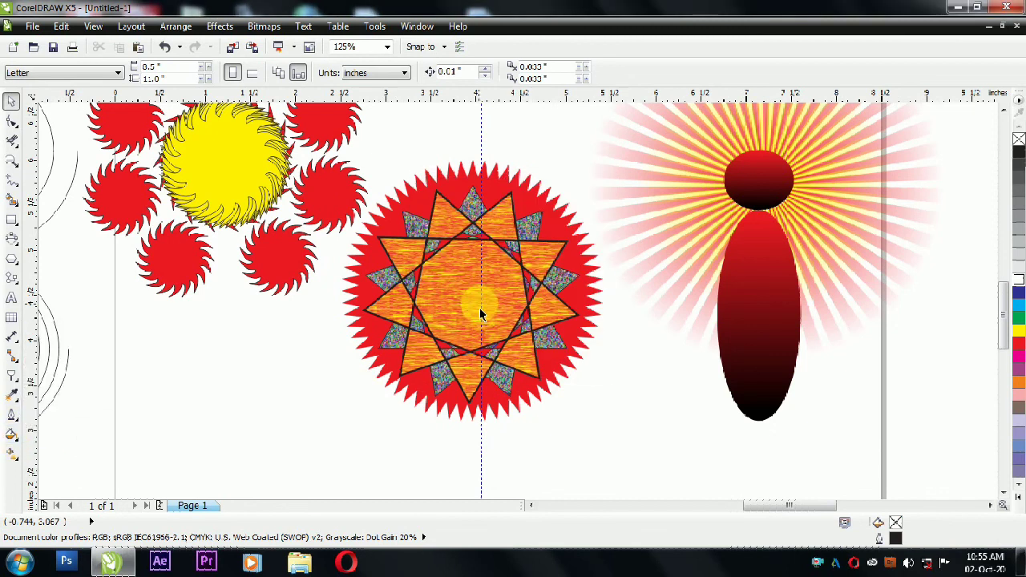
Start a PostScript Fill on the front complex star and turn on the fill preview.
left_click(480, 314)
left_click(11, 433)
left_click(76, 393)
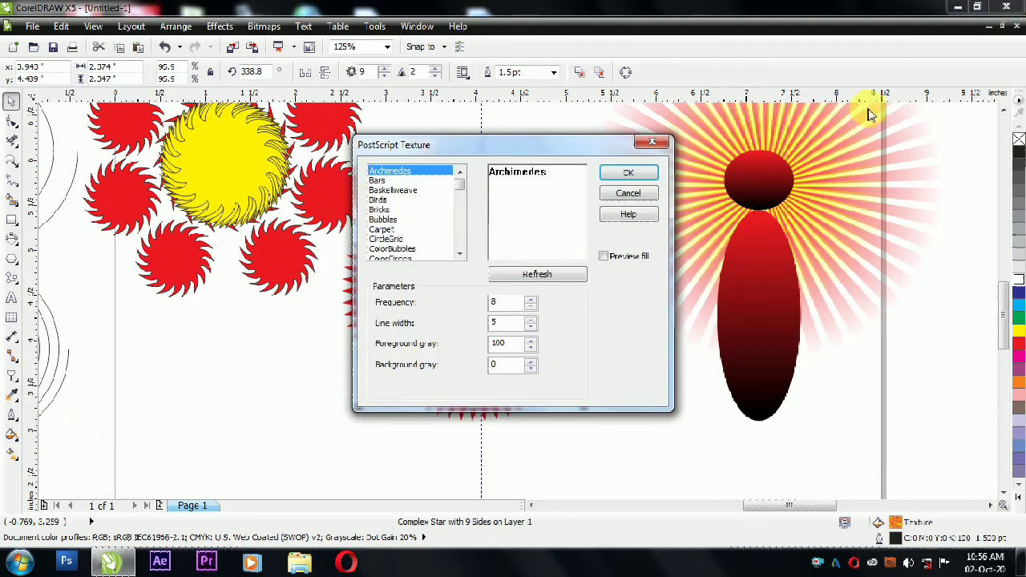
left_click(379, 200)
left_click(381, 220)
left_click(379, 230)
left_click(371, 172)
left_click(374, 179)
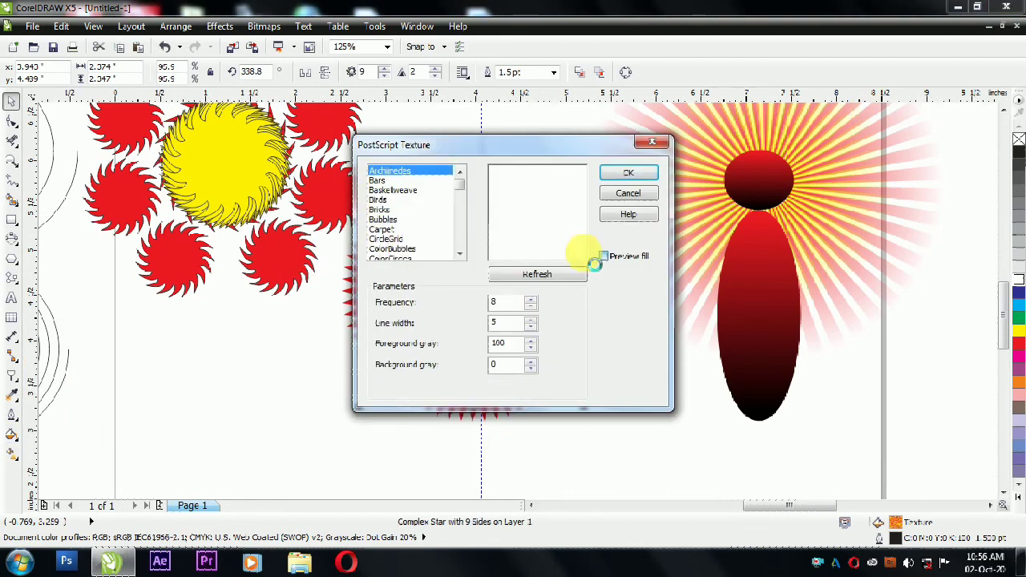
left_click(603, 256)
Preview several PostScript textures such as Bars and CircleGrid, and apply Bubbles to the front star.
left_click(382, 219)
left_click(378, 200)
left_click(379, 209)
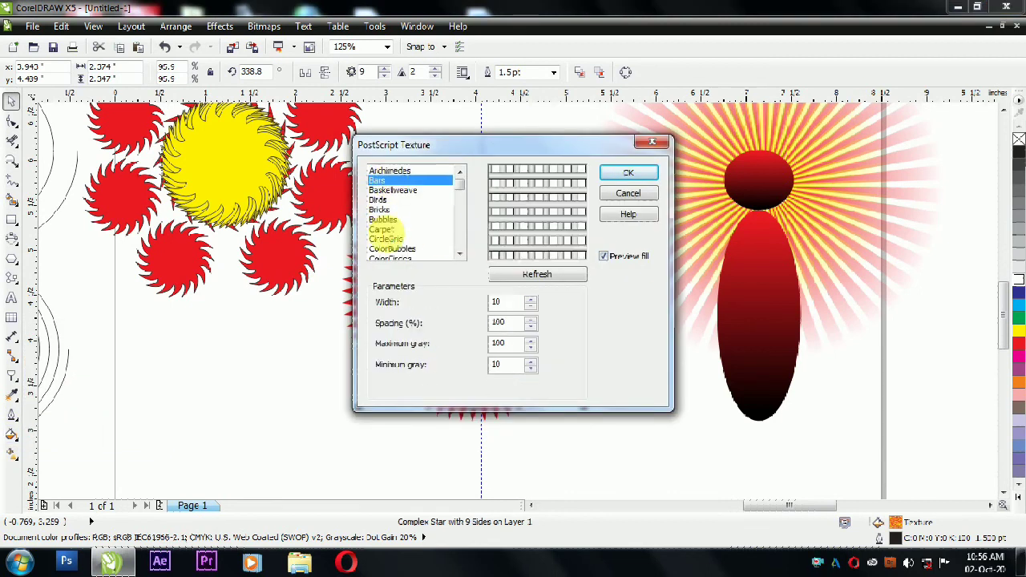
left_click(385, 239)
left_click(382, 229)
left_click(385, 239)
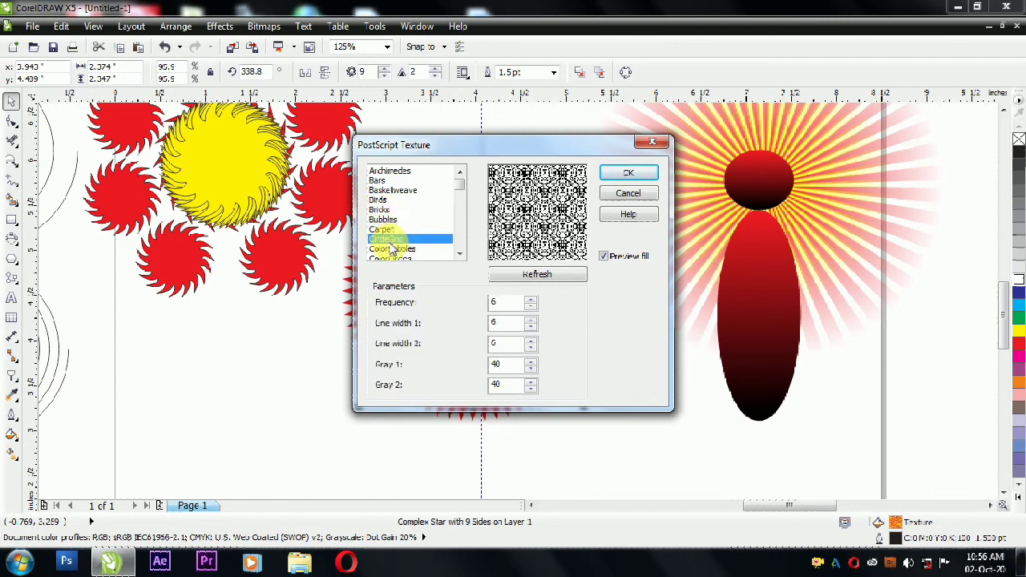
left_click(382, 220)
left_click(630, 173)
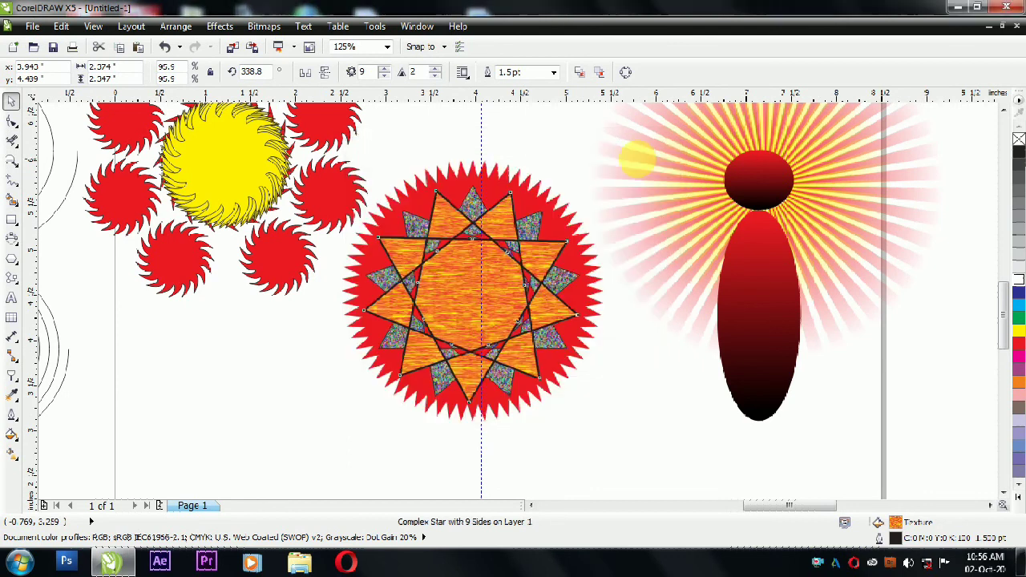
Remove the front star's PostScript fill and give it a solid yellow fill.
left_click(14, 381)
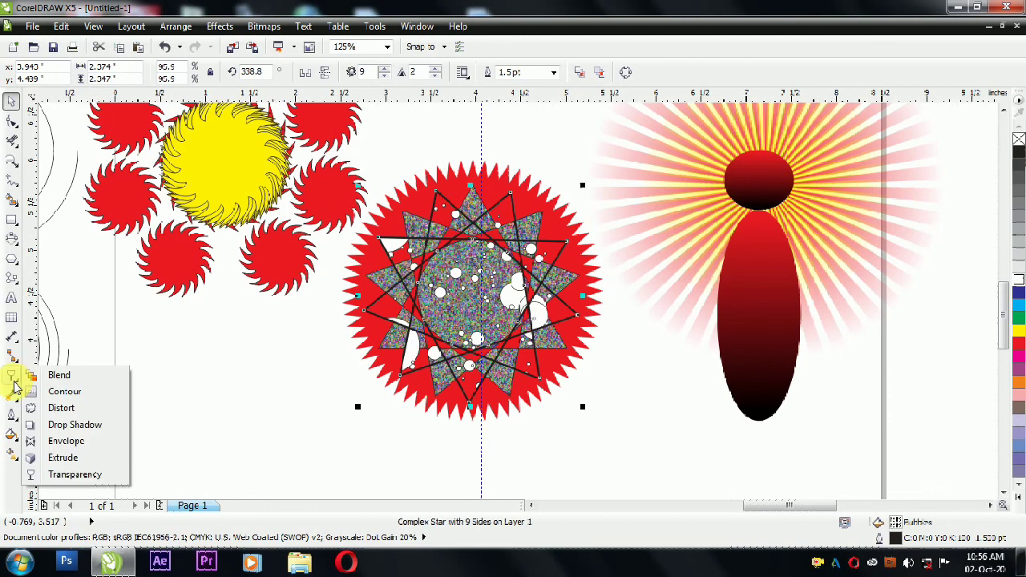
left_click(12, 435)
left_click(58, 412)
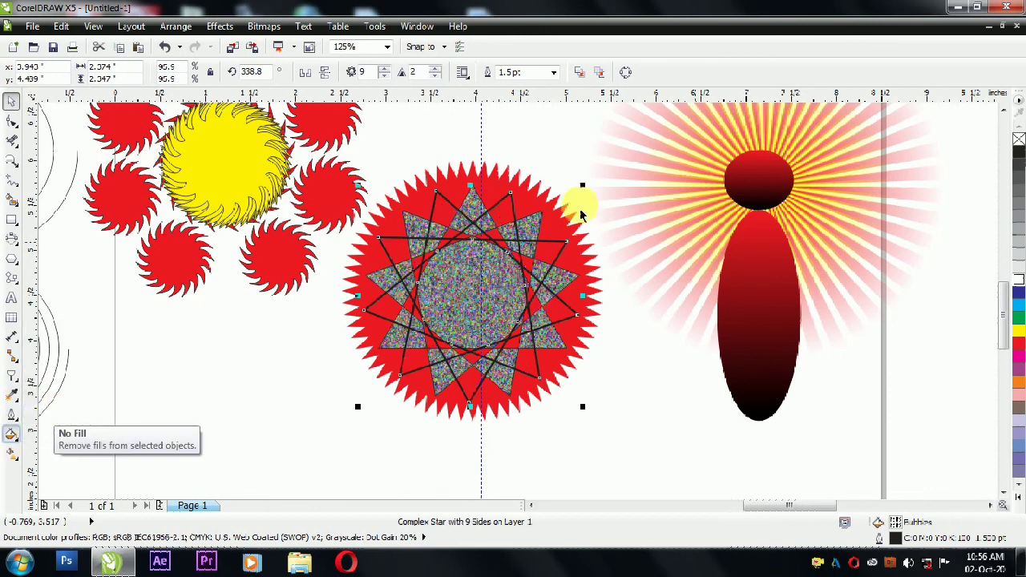
left_click(1016, 354)
left_click(1019, 332)
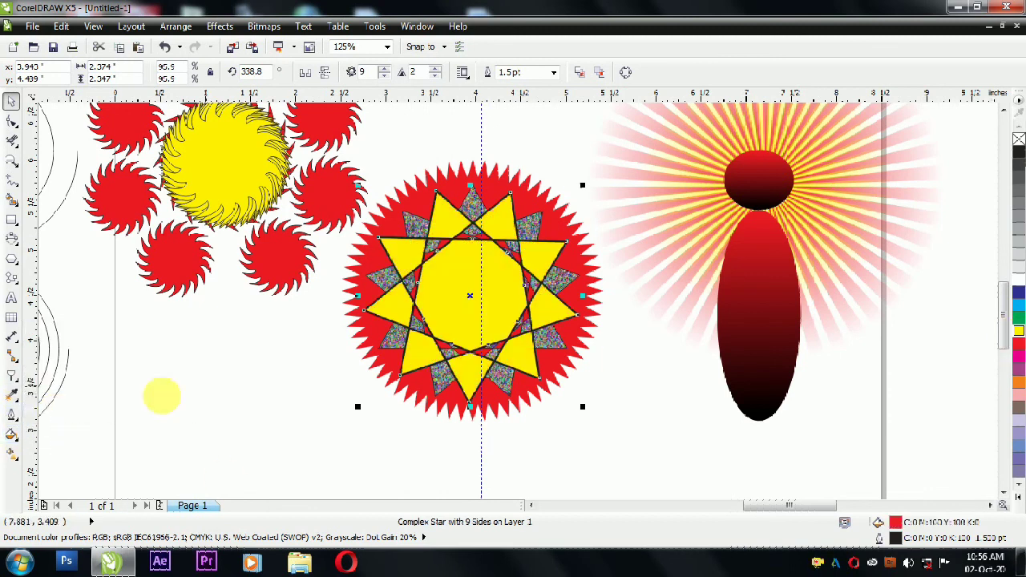
Use the detailed Color options to fill the front star with PANTONE 514 C from the PANTONE solid coated palette.
left_click(12, 434)
left_click(64, 439)
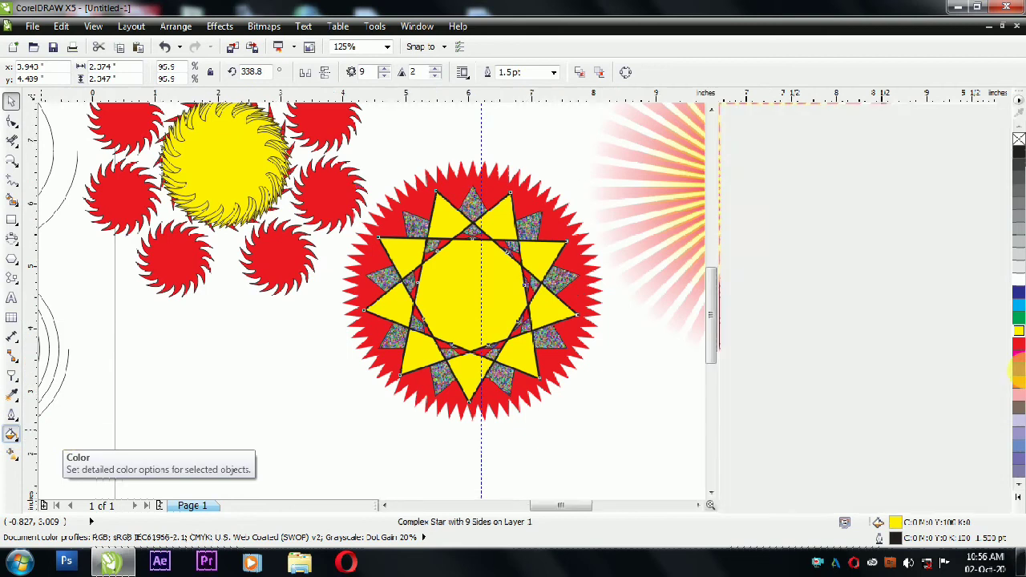
key("F4")
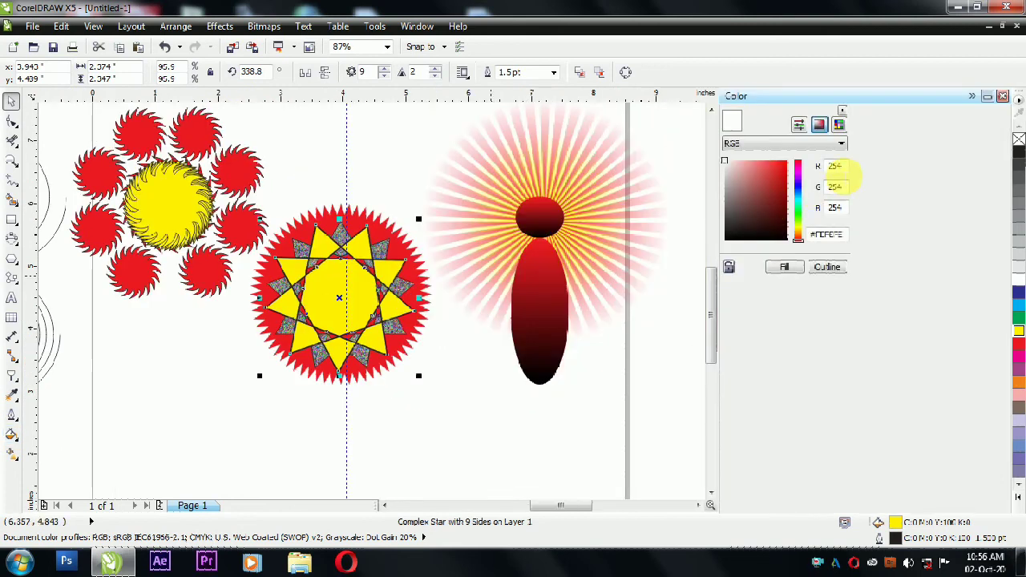
left_click_drag(746, 211, 779, 180)
left_click(838, 124)
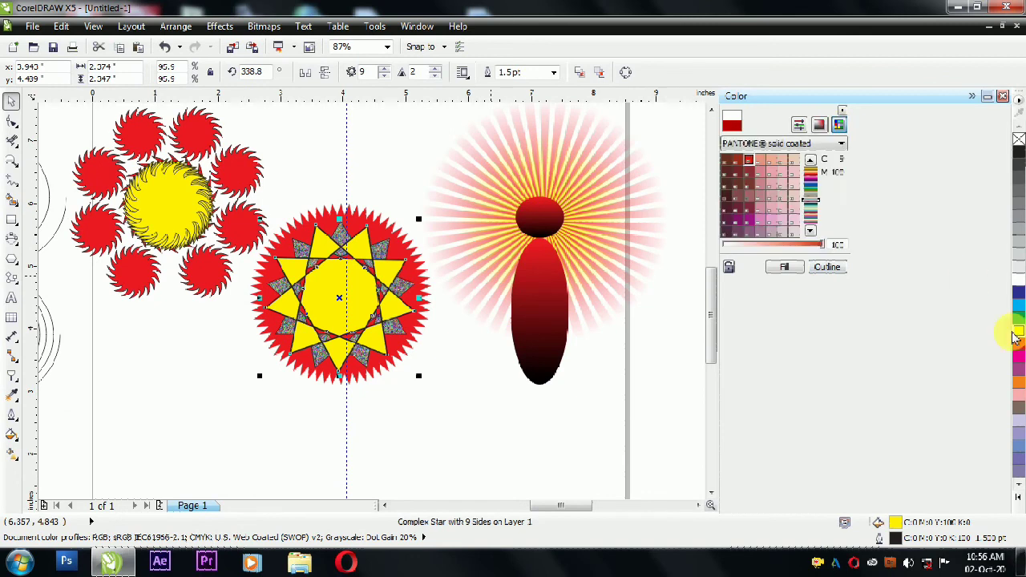
left_click(761, 221)
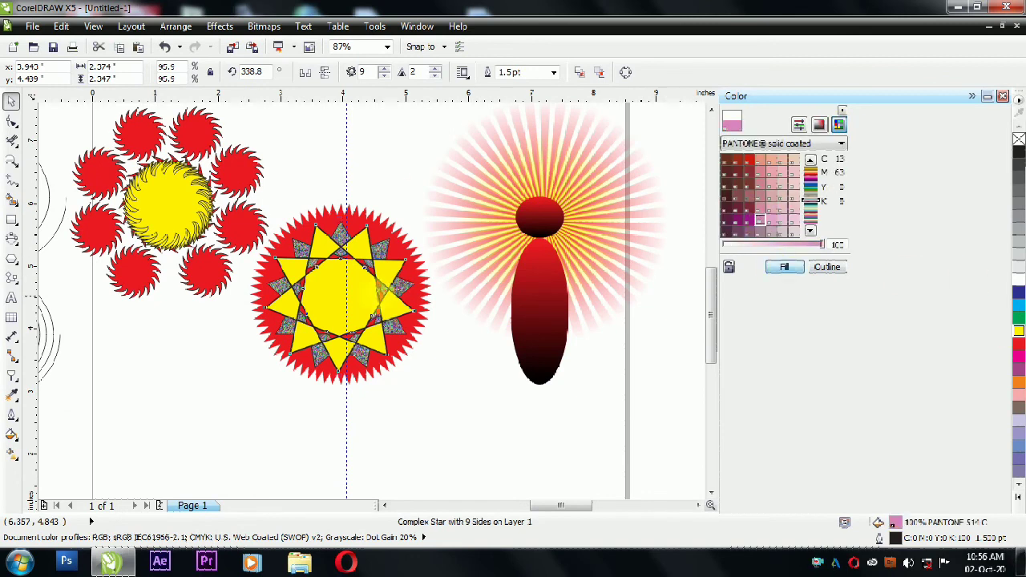
left_click(381, 371)
left_click(1002, 95)
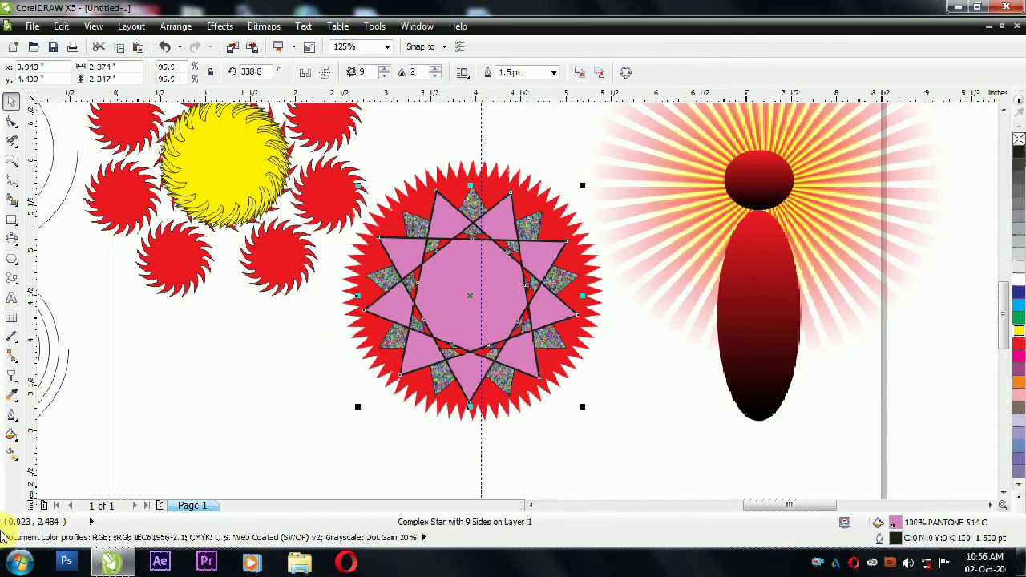
Apply a vertical linear Interactive Fill to the front star, running from magenta at its top to dark blue at its bottom.
left_click(10, 455)
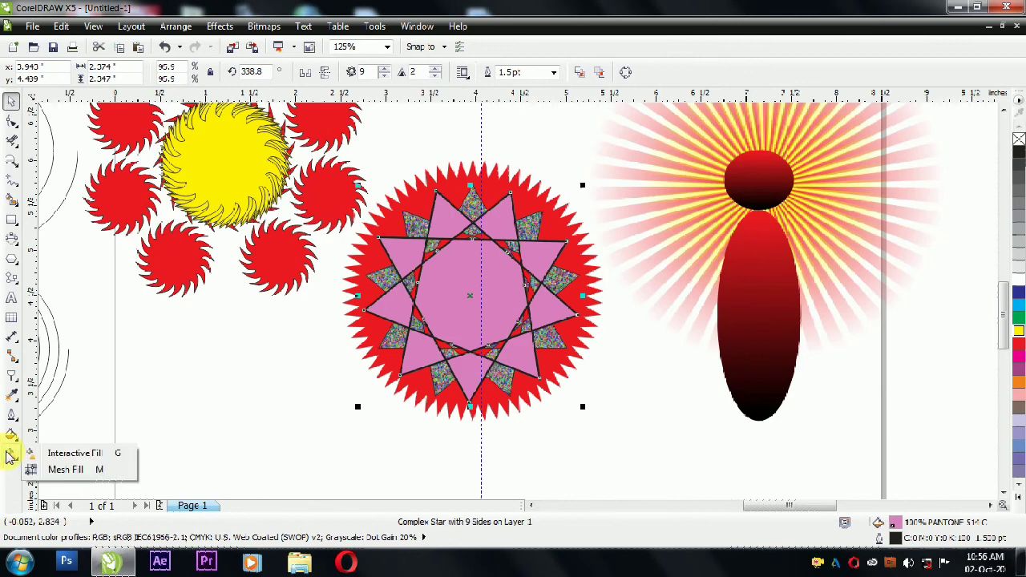
left_click(68, 454)
left_click_drag(459, 262, 463, 339)
left_click(459, 261)
left_click(460, 336)
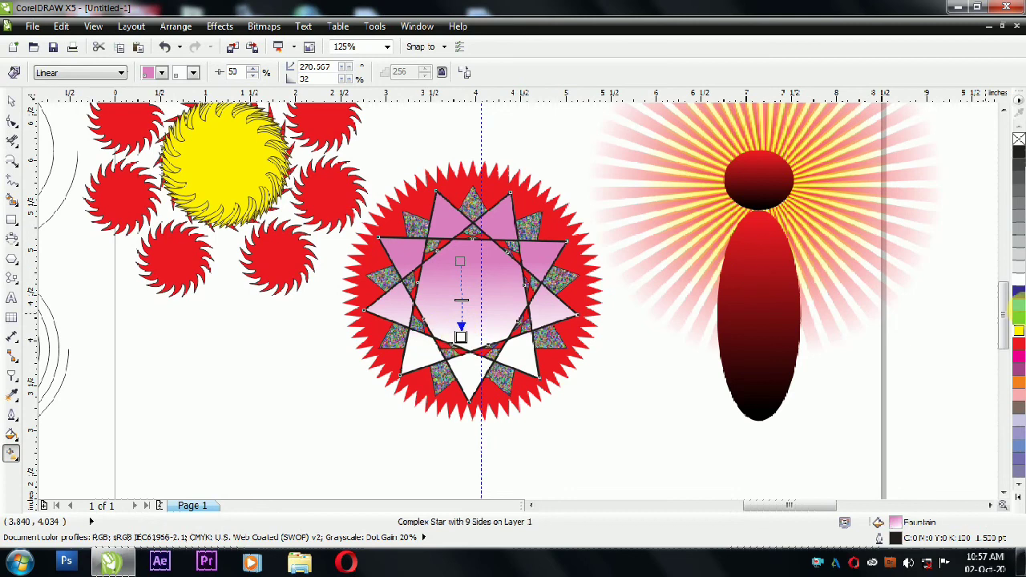
left_click(1019, 304)
left_click(459, 262)
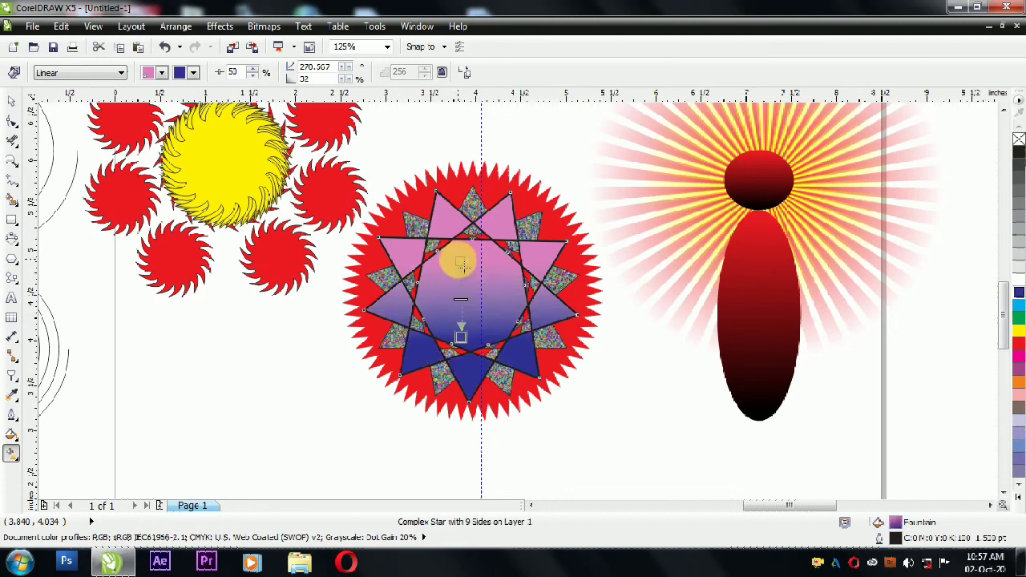
left_click(1018, 343)
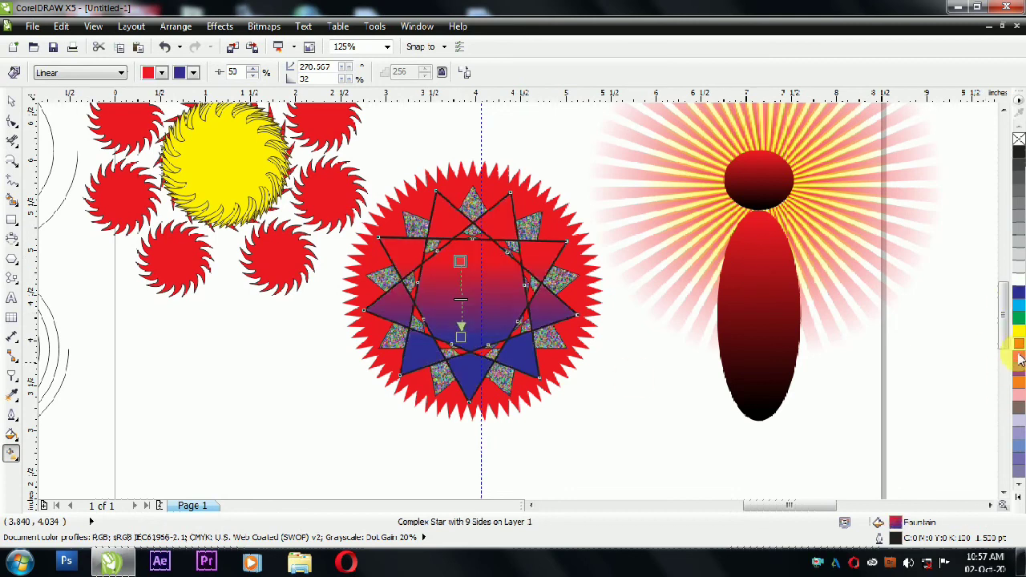
Give both the front star and the textured star behind it white outlines, and deselect them.
right_click(1018, 278)
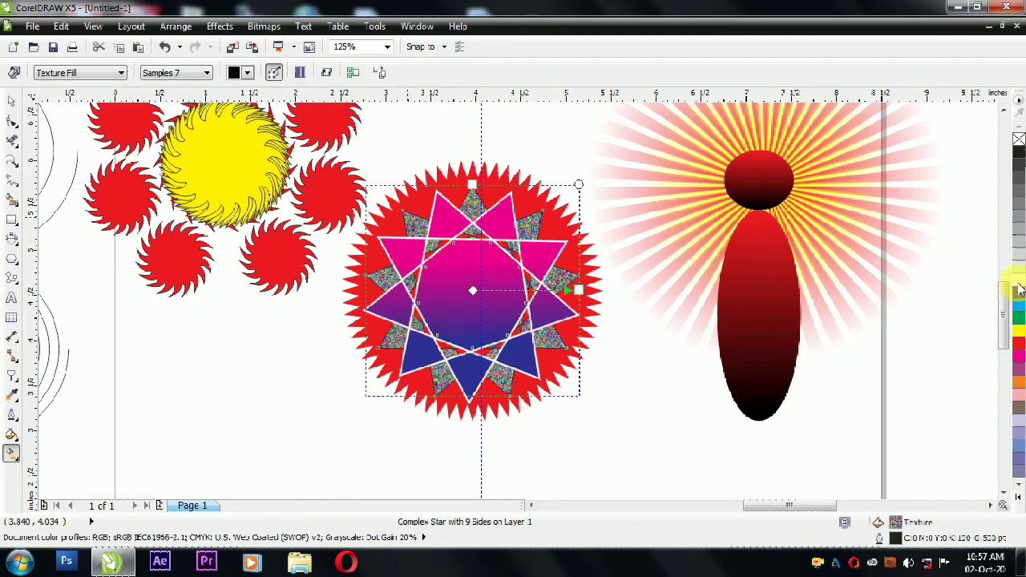
right_click(1018, 280)
left_click(11, 102)
left_click(337, 253)
Apply a Mesh Fill to the tall red-black ellipse and add lines along its upper left edge for a 4 by 4 grid.
left_click(11, 455)
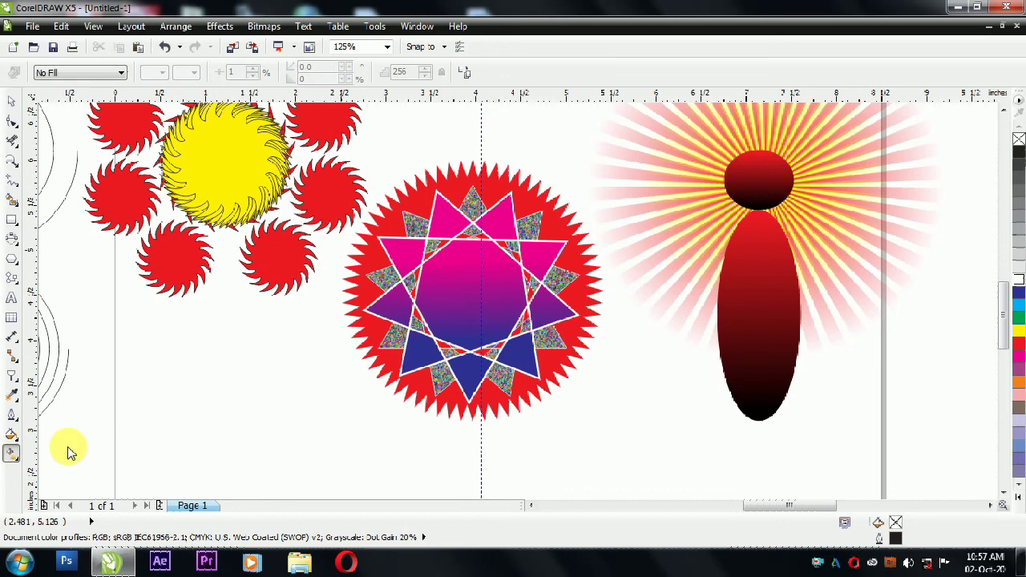
left_click(757, 320)
left_click(11, 457)
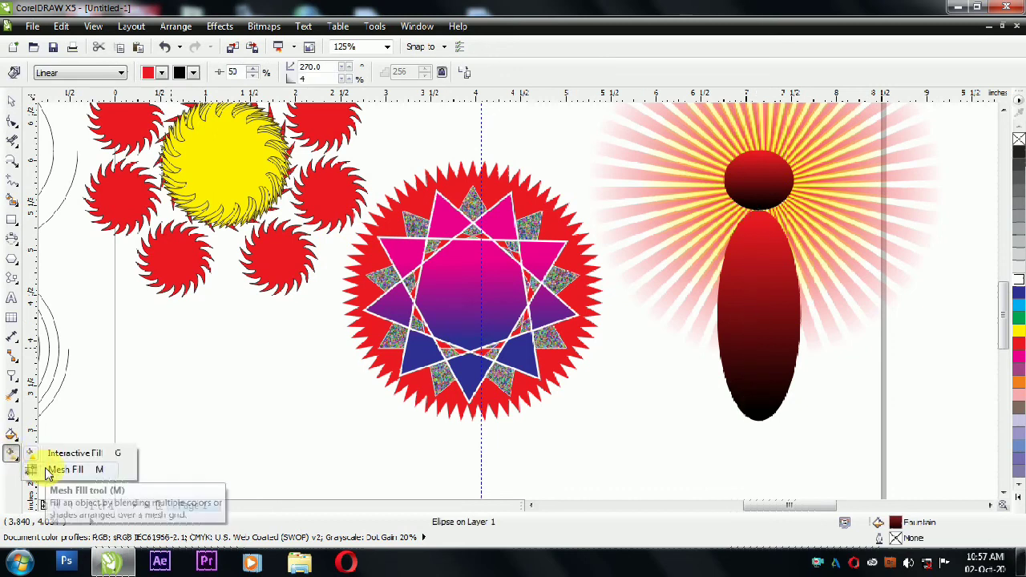
left_click(32, 470)
double_click(725, 277)
double_click(723, 262)
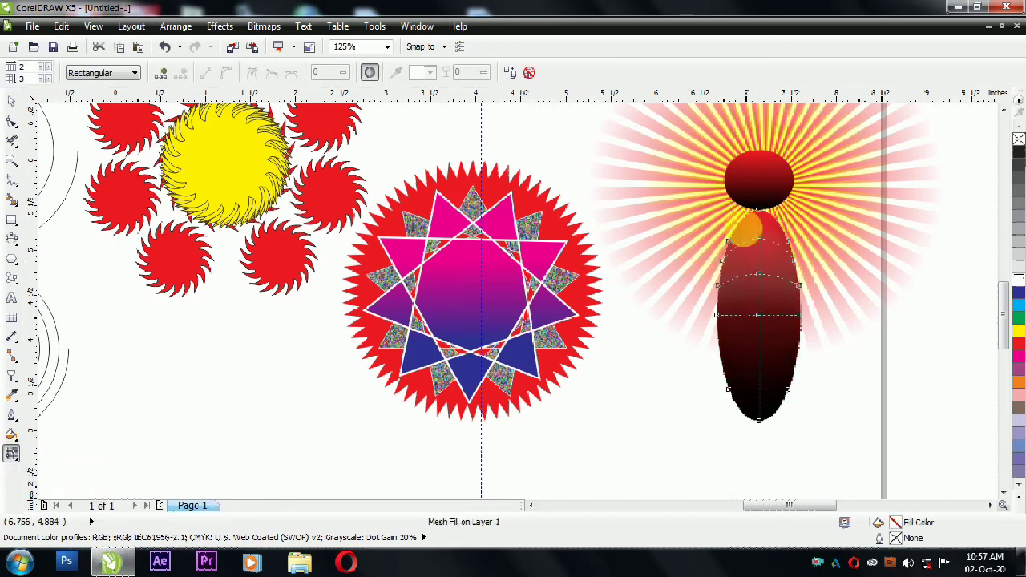
double_click(739, 223)
double_click(748, 215)
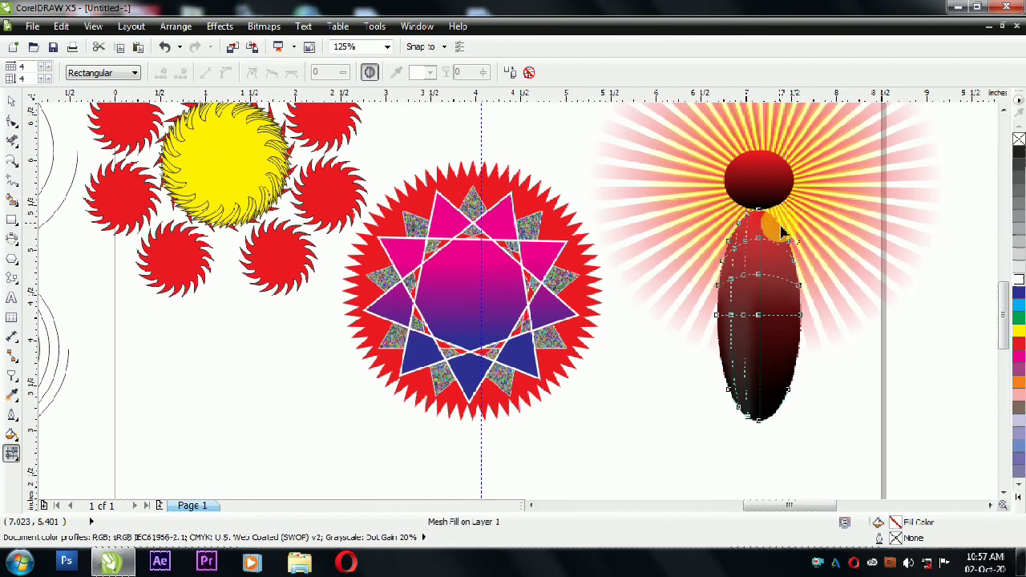
Add mesh lines at the ellipse's upper right, lower left and bottom edges to bring the grid to 7 by 6.
double_click(778, 229)
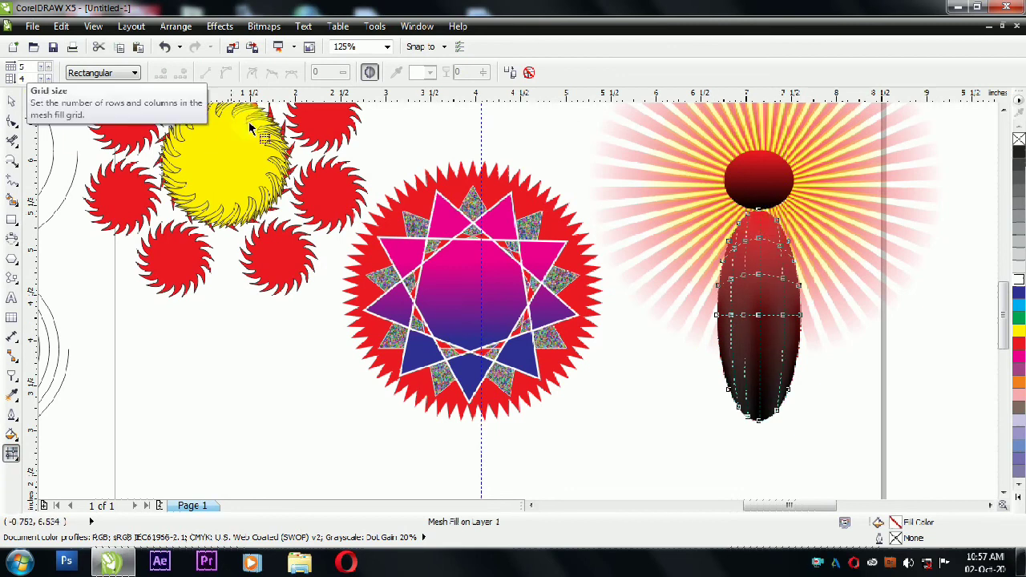
double_click(725, 338)
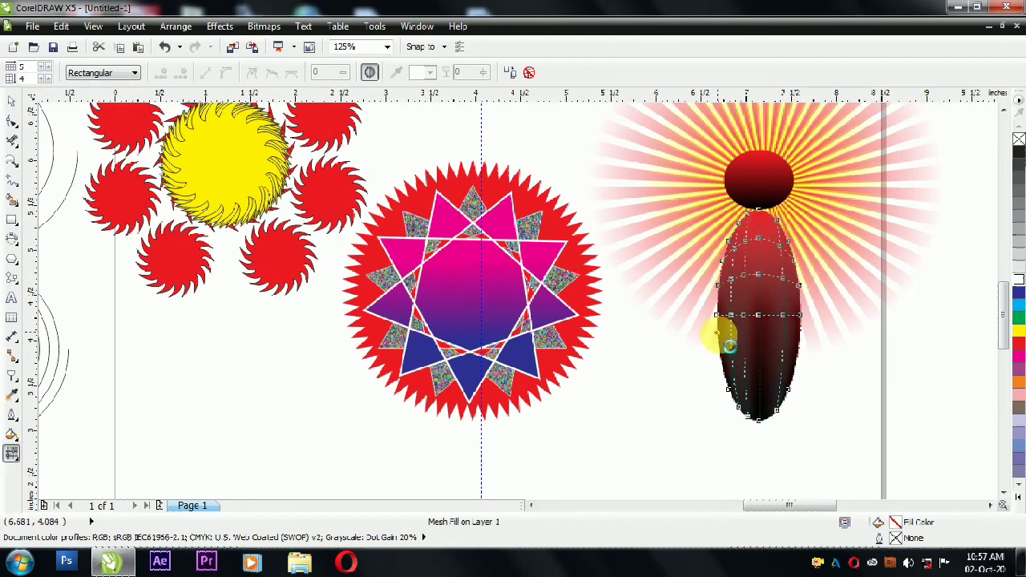
double_click(725, 374)
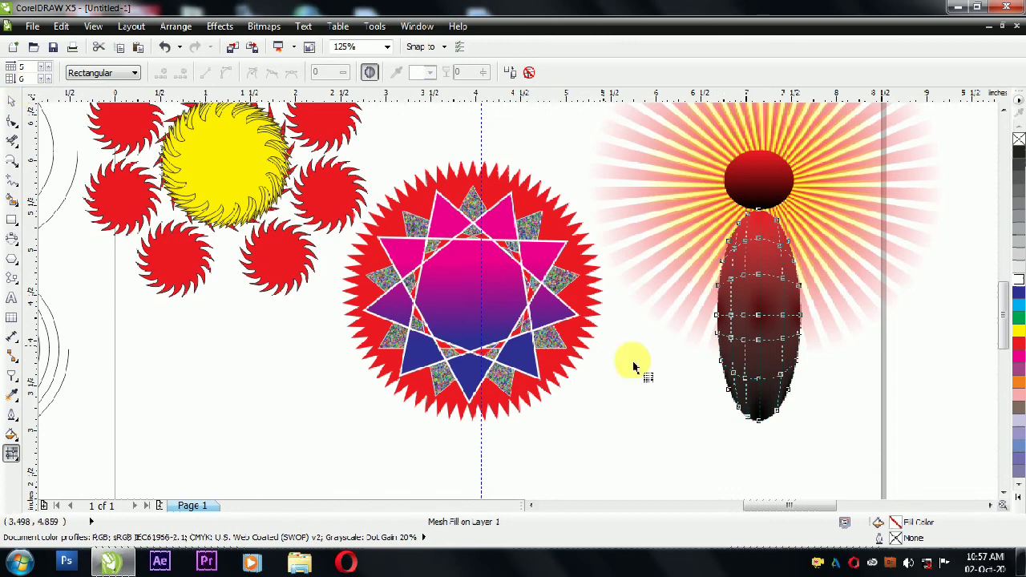
left_click(756, 416)
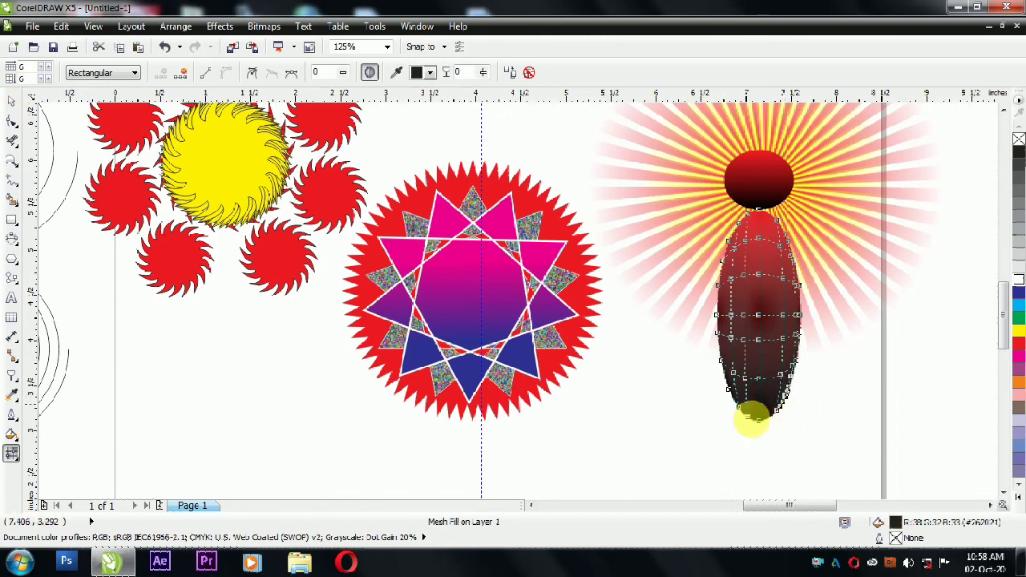
left_click(771, 425)
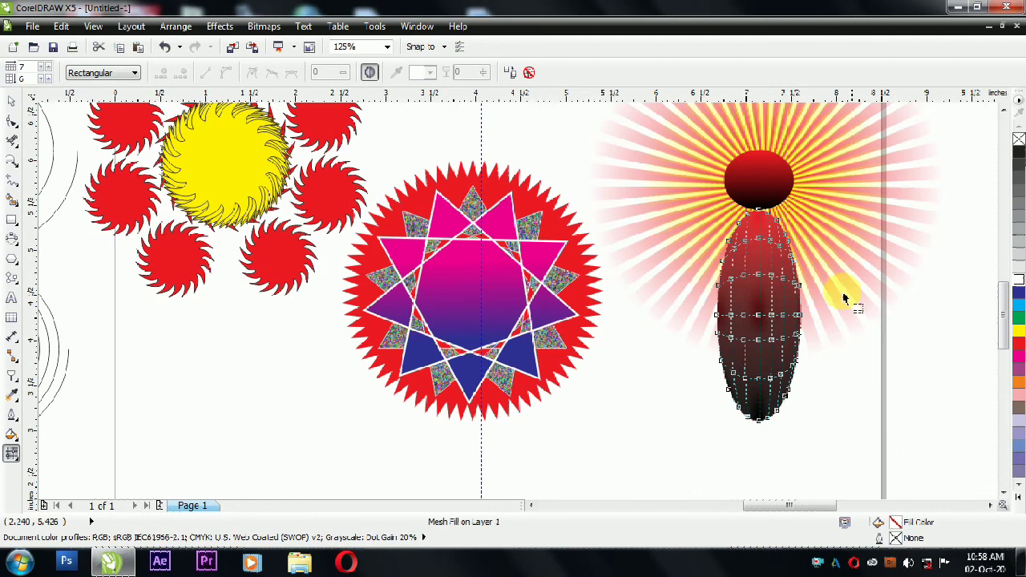
Color four inner mesh nodes of the ellipse: yellow at upper left, orange at middle right, cyan at lower left, green near the top right.
scroll(790, 301, "up", 1)
left_click(695, 249)
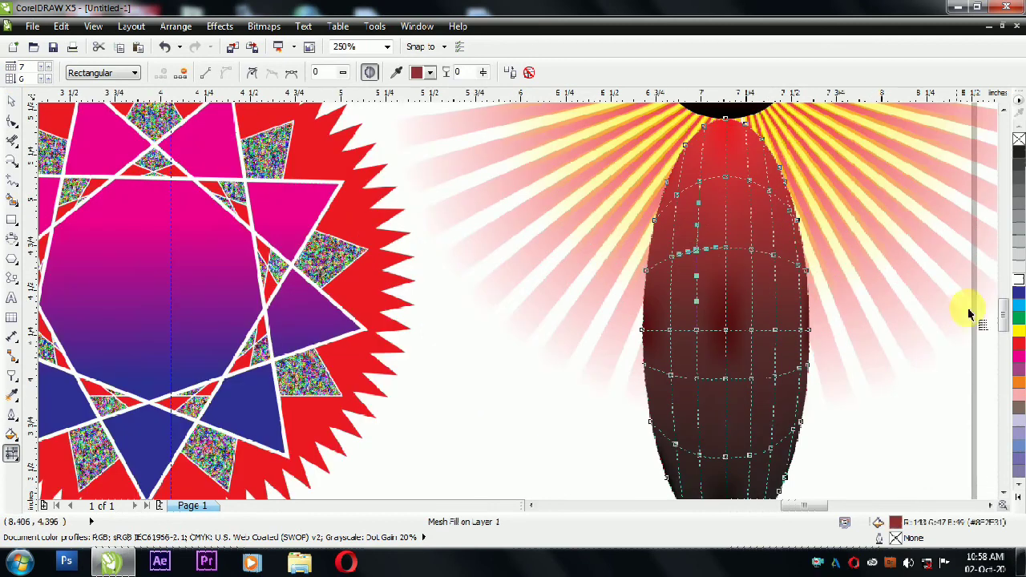
left_click(751, 329)
left_click(1018, 381)
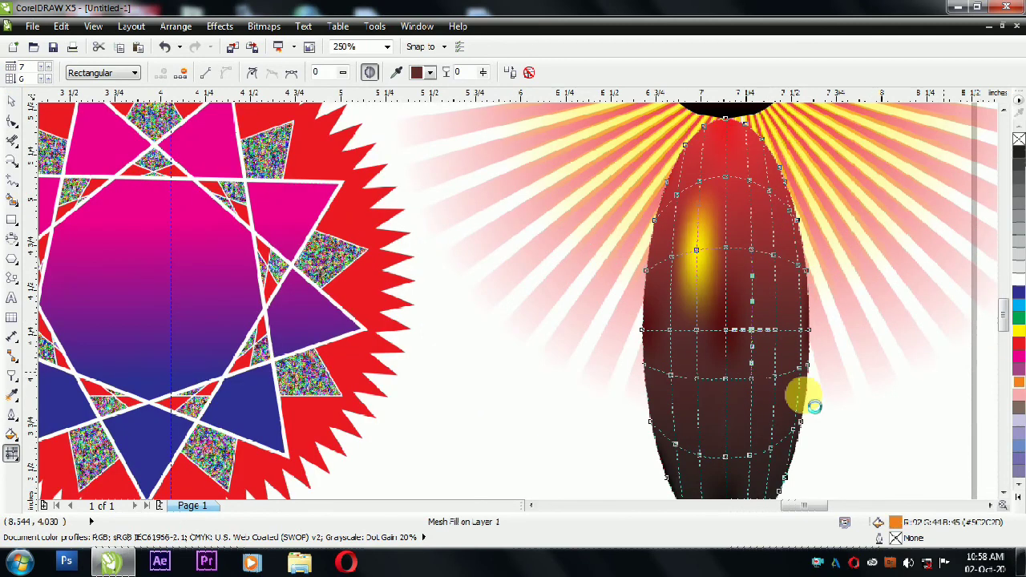
left_click(697, 377)
left_click(1018, 304)
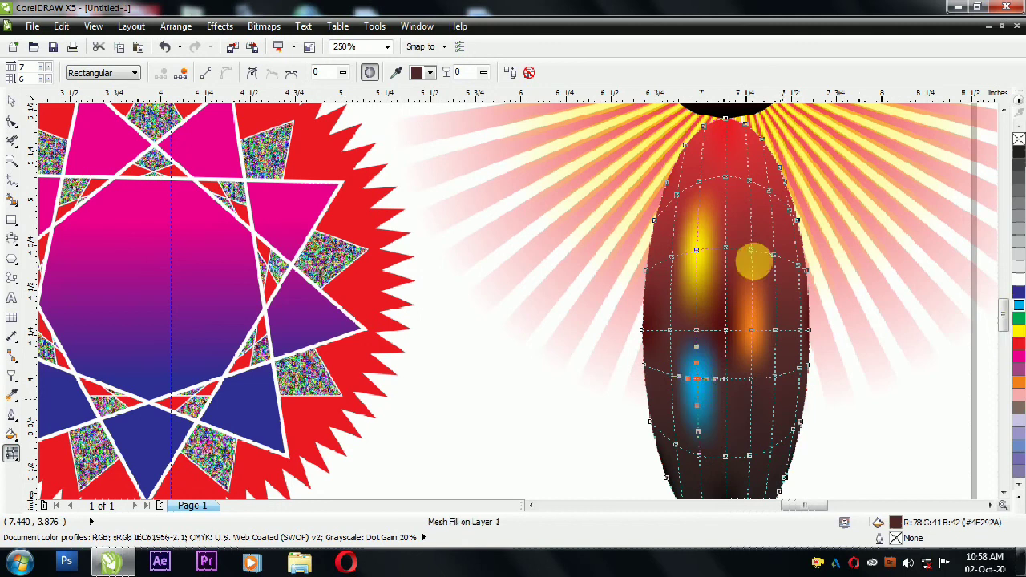
left_click(751, 170)
left_click(1018, 317)
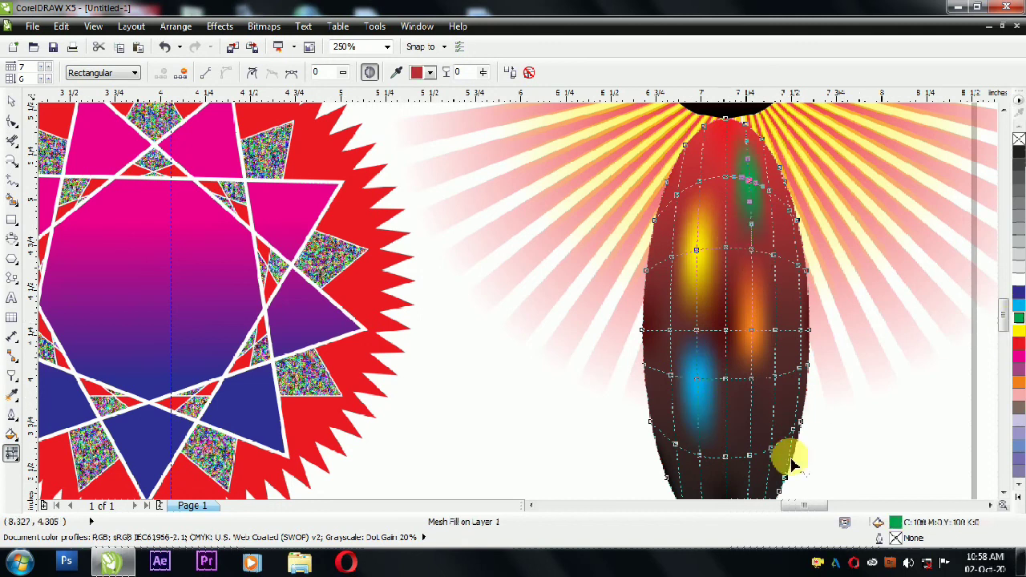
Color the mesh nodes at the ellipse's lower right orange and those at its lower left red, and leave mesh editing.
scroll(663, 256, "down", 1)
left_click_drag(750, 335, 687, 406)
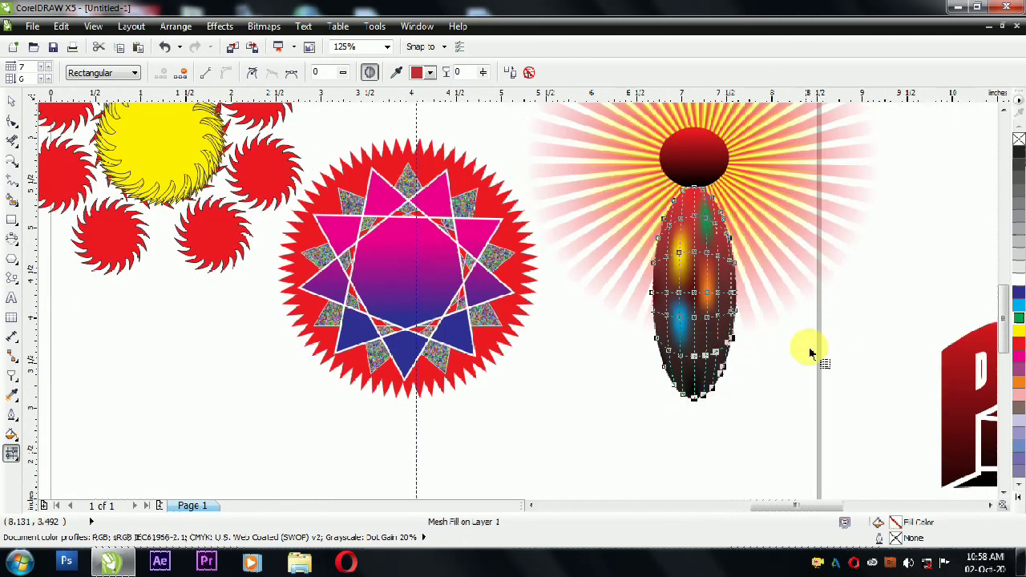
left_click(1017, 382)
left_click_drag(637, 330, 678, 401)
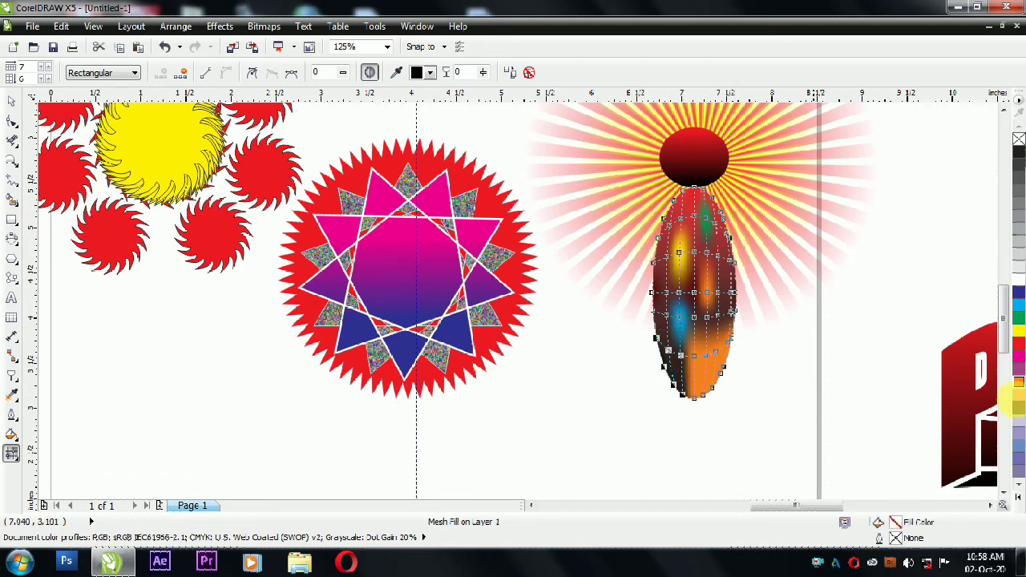
left_click(11, 100)
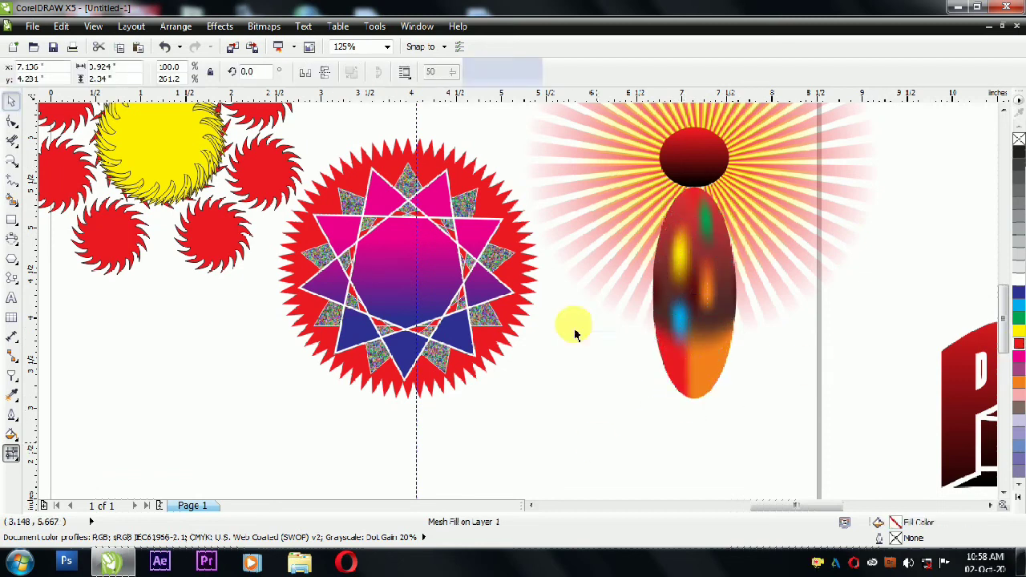
left_click(572, 331)
Clear the mesh fill from the tall ellipse.
left_click(694, 376)
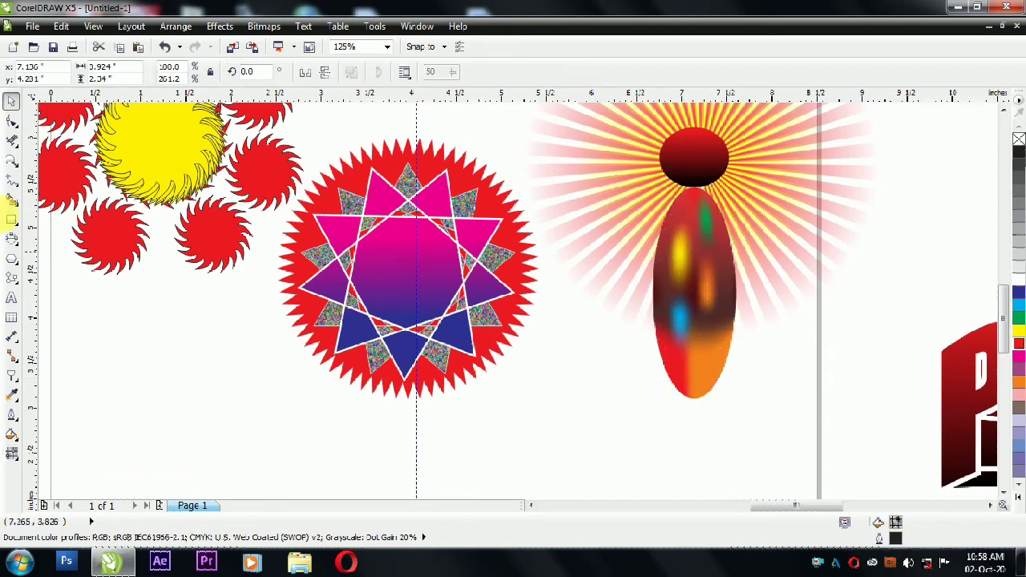
left_click(11, 453)
left_click(528, 72)
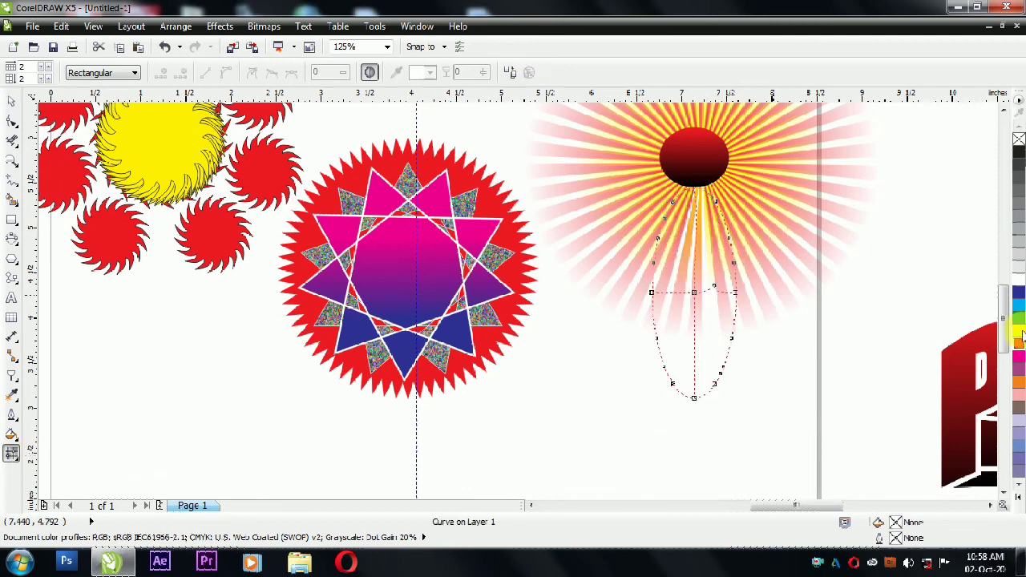
Fill the emptied tall ellipse with solid green and deselect it.
left_click(12, 101)
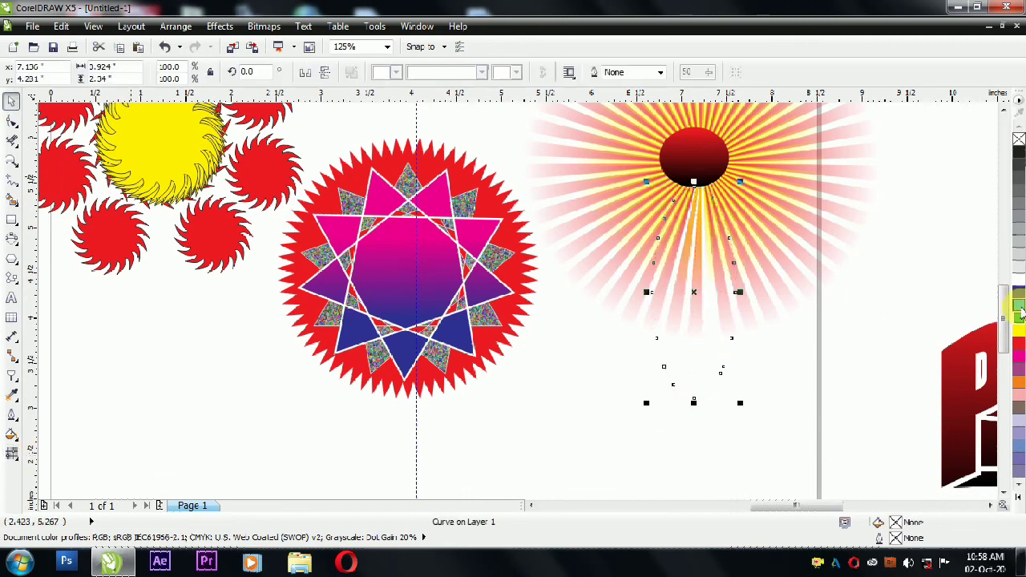
left_click(1018, 306)
left_click(1018, 318)
left_click(865, 301)
Copy the red-to-black fountain fill from the small ellipse above onto the tall ellipse, and deselect.
left_click(1003, 111)
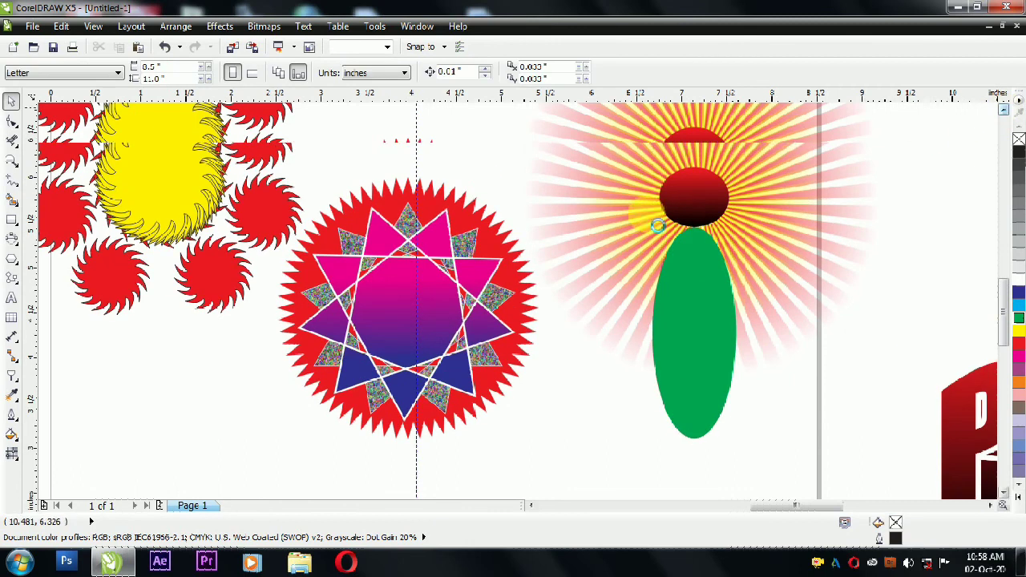
left_click(669, 210)
left_click_drag(704, 403, 704, 403)
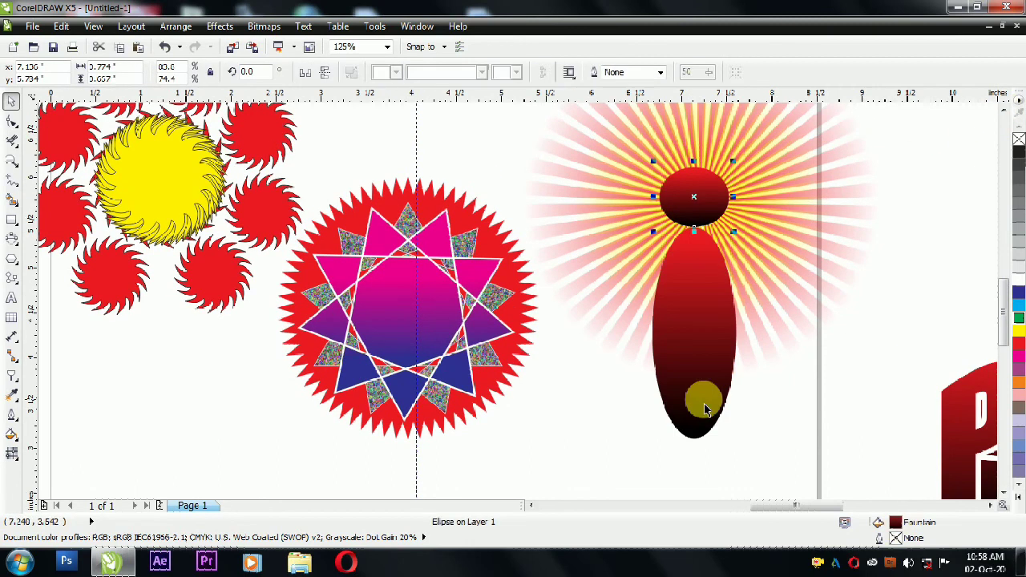
key("Escape")
left_click(11, 456)
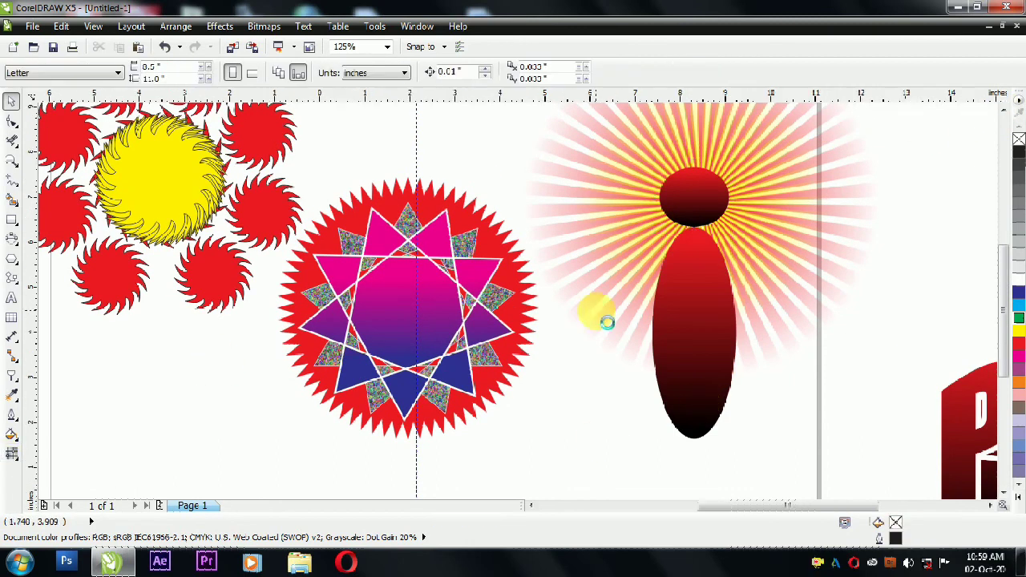
View the extruded lettering and the red spiral artwork beside the page in full-screen preview.
scroll(597, 320, "down", 2)
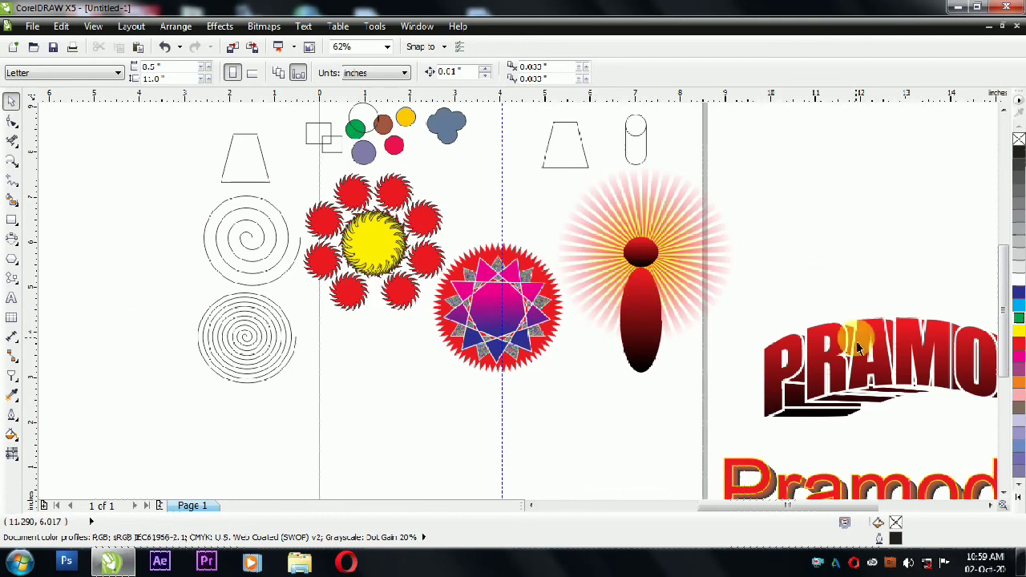
scroll(621, 261, "down", 2)
scroll(985, 407, "up", 3)
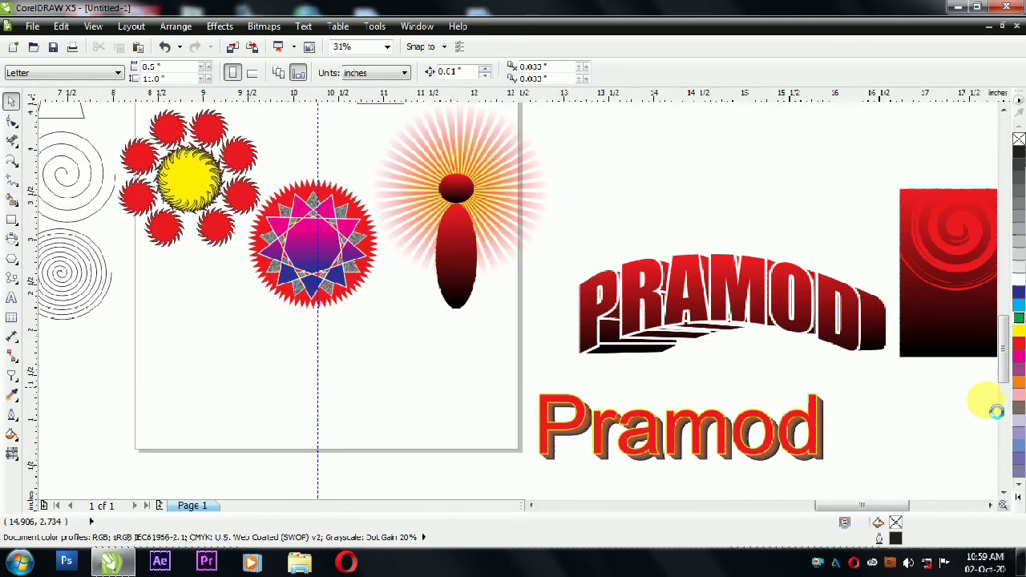
scroll(642, 305, "down", 2)
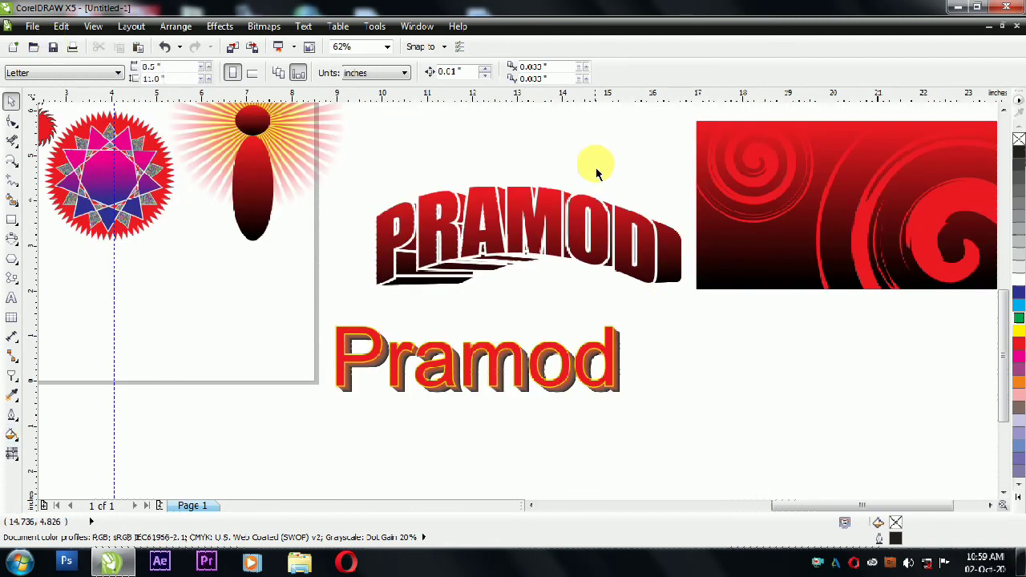
key("F9")
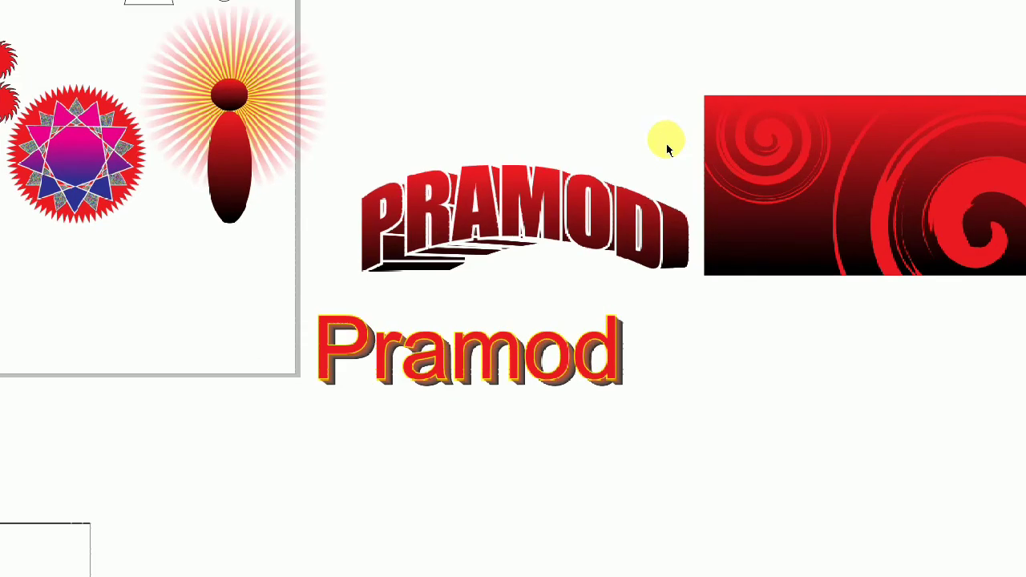